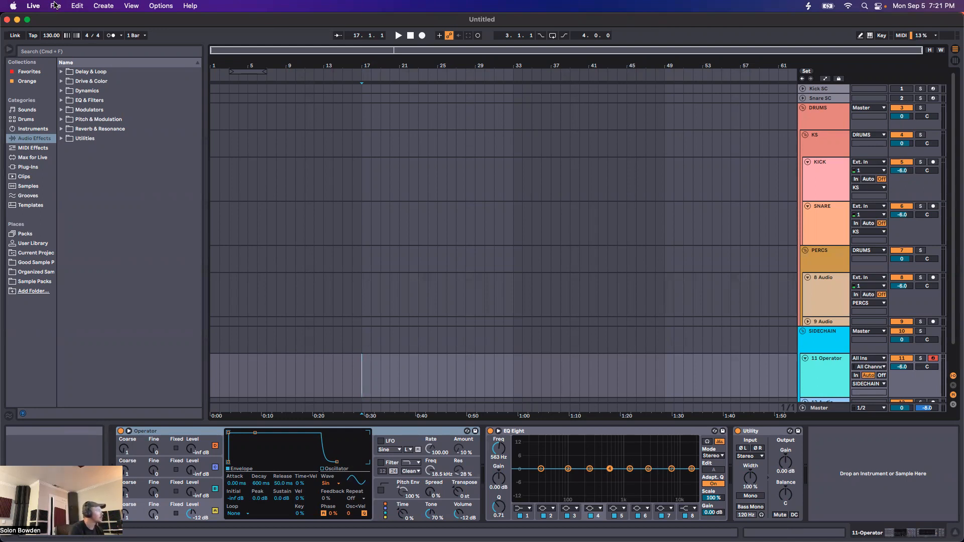
Set the audio output device to ZoomAudioDevice (2 In, 2 Out) in the audio preferences and close them
click(56, 5)
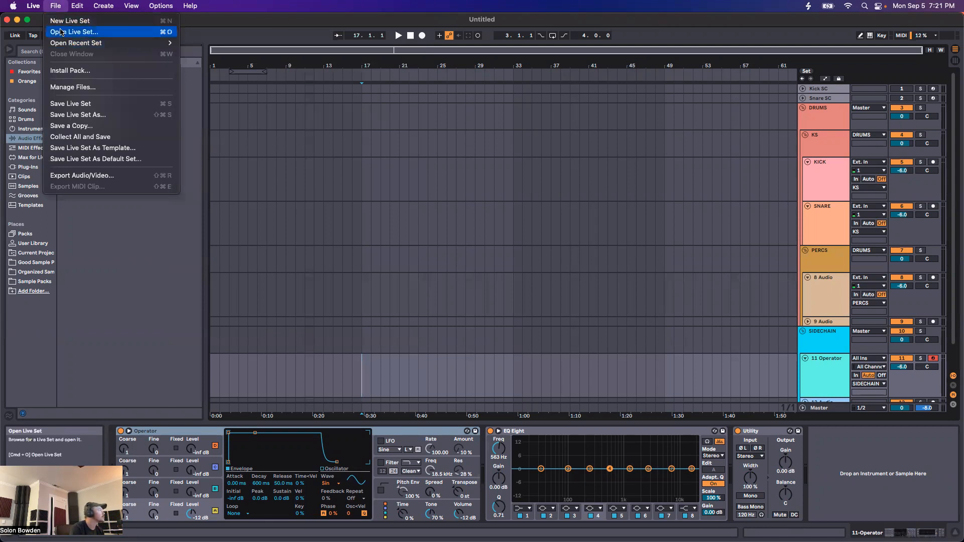
mouse_move(66, 43)
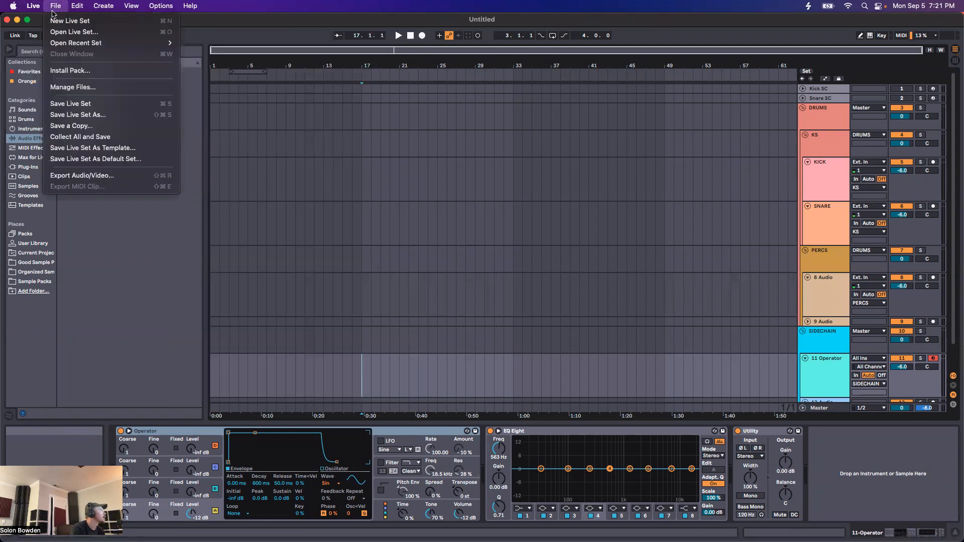
mouse_move(33, 5)
click(47, 39)
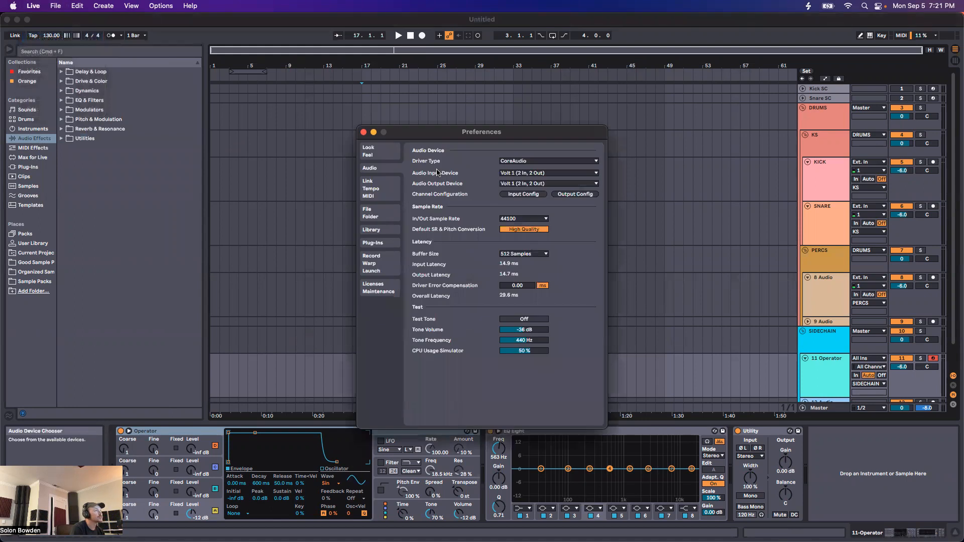
click(508, 183)
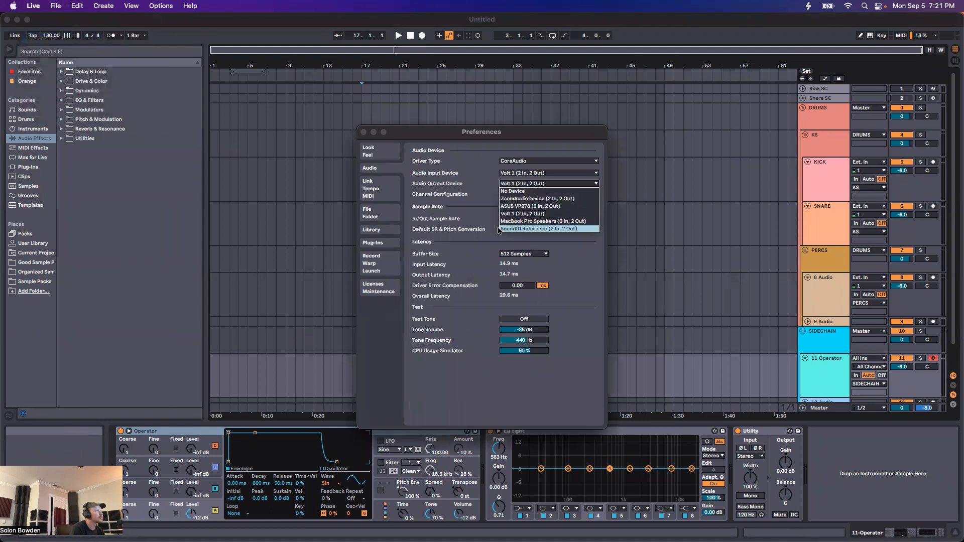
click(507, 200)
click(526, 173)
click(526, 173)
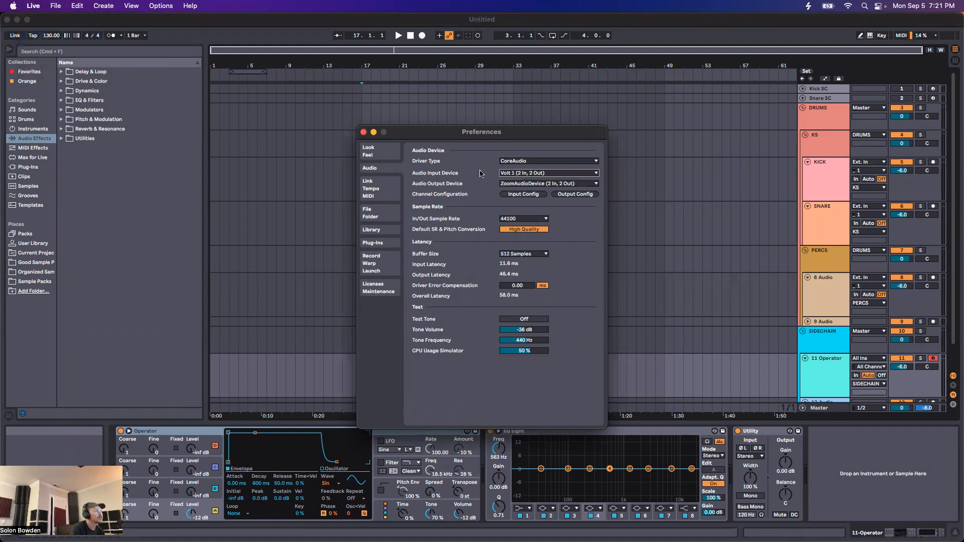
click(362, 132)
Find the Serum VST in the browser, load it in place of Operator on track 11, and open its plug-in window
click(813, 359)
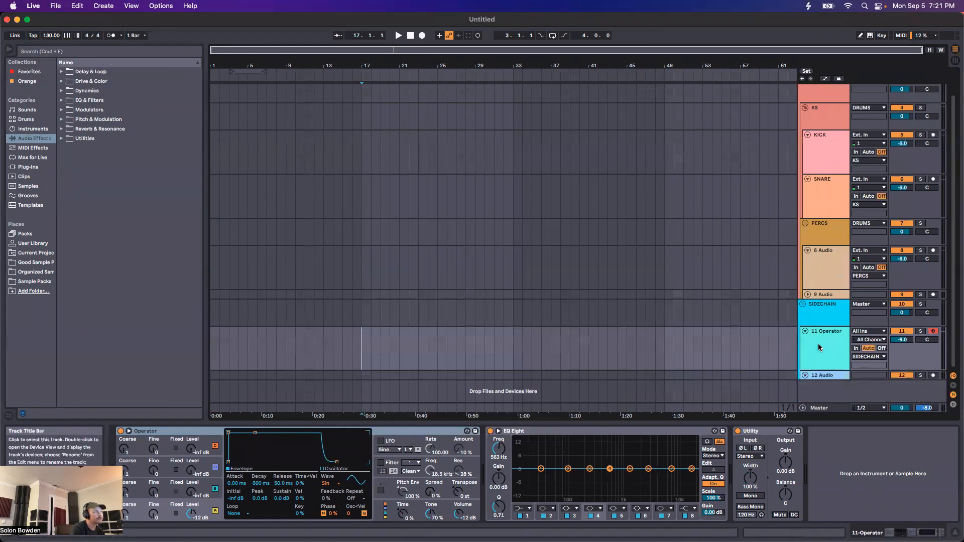
key(super+f)
text(se)
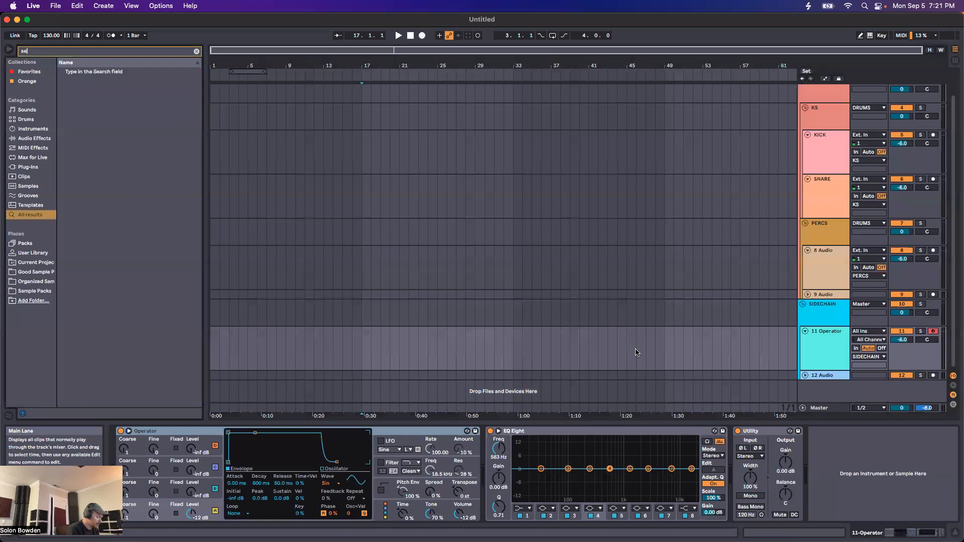
text(rum vst)
key(Down)
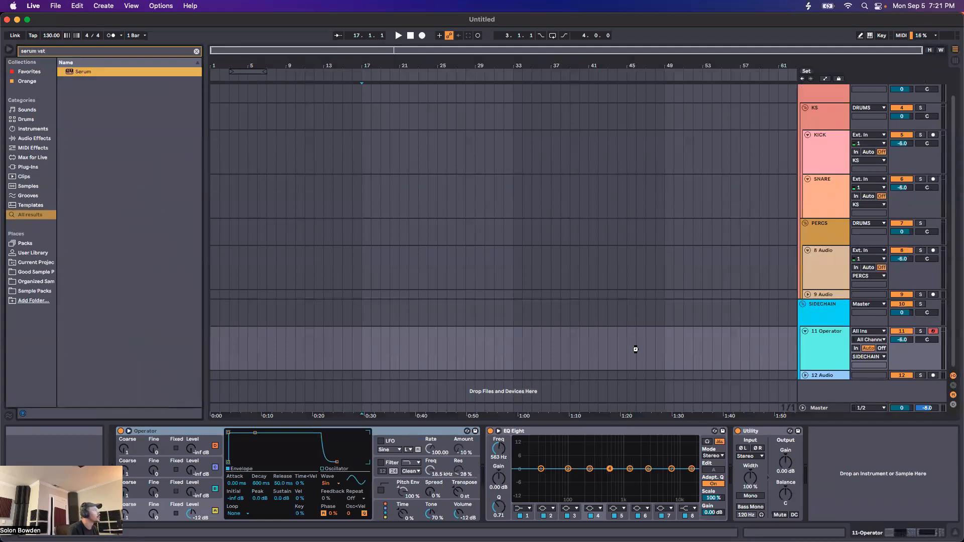
key(Return)
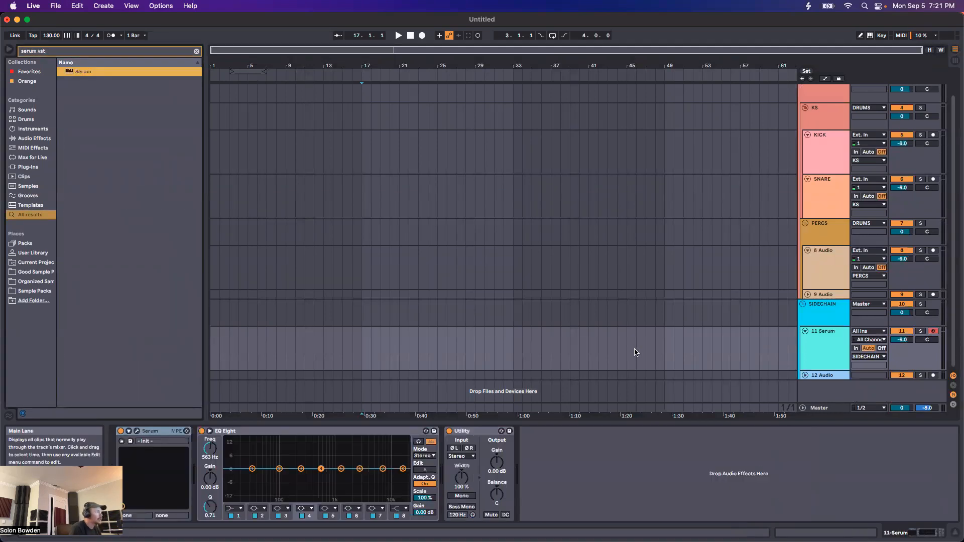
click(137, 432)
drag(174, 39, 433, 63)
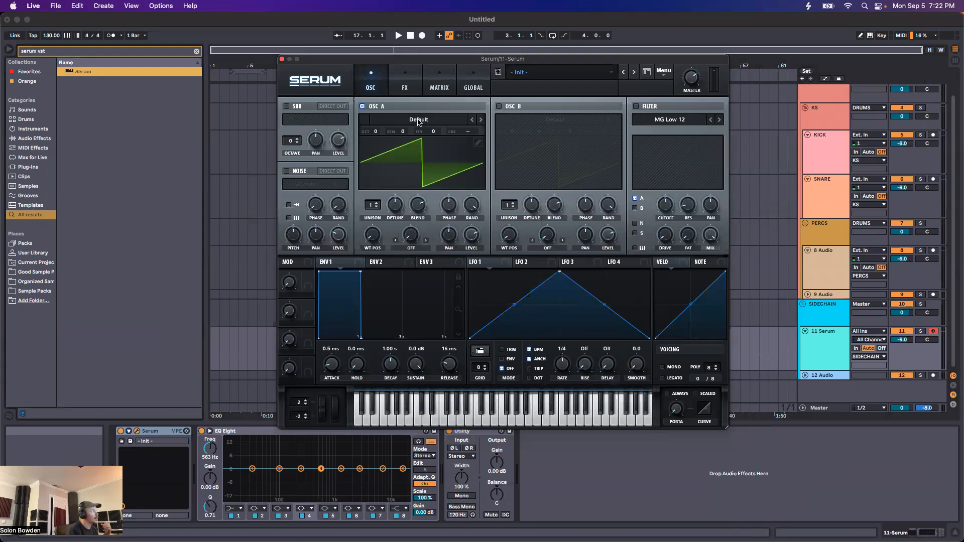
Try several waveform shapes on the Sub oscillator, then switch the Sub and Noise oscillators on and back off
click(286, 107)
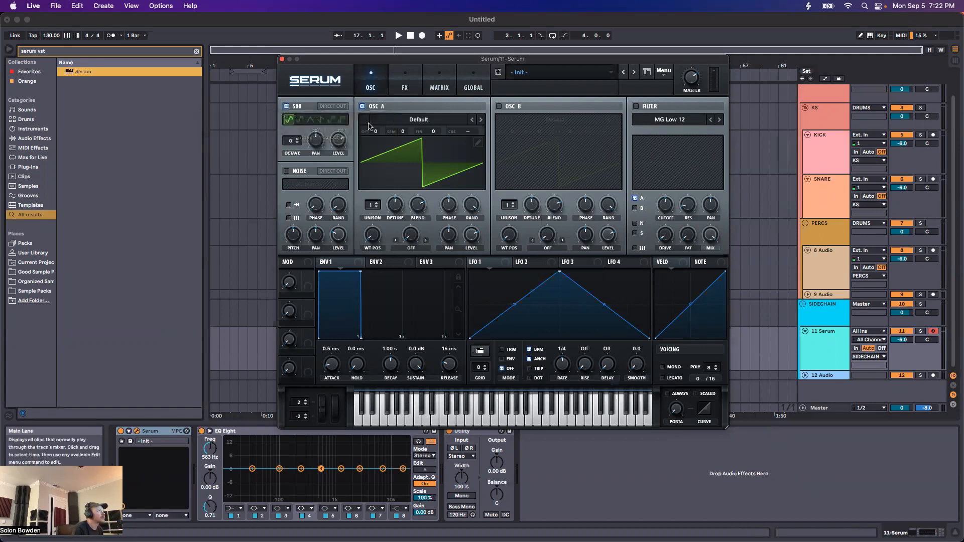
click(309, 120)
click(300, 120)
click(321, 120)
click(335, 121)
click(341, 119)
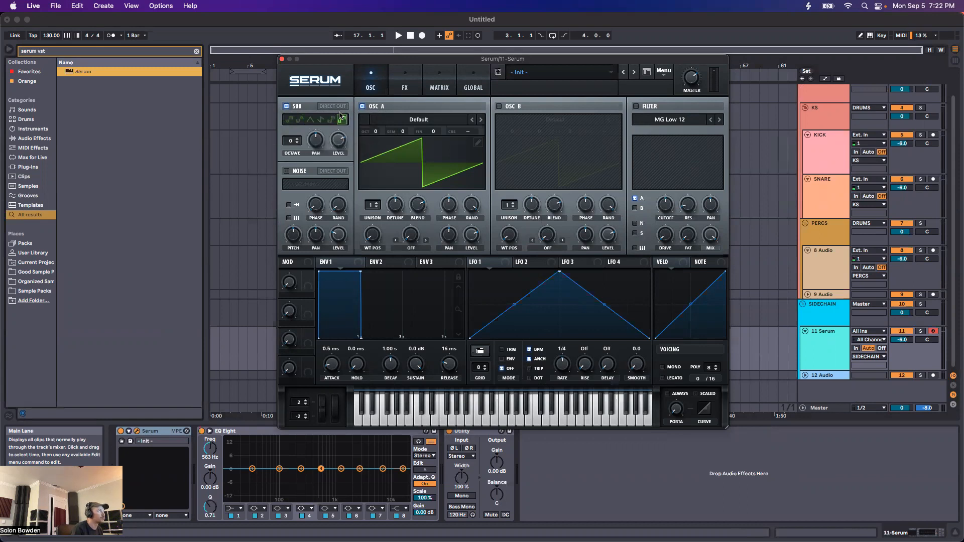
click(286, 107)
click(287, 171)
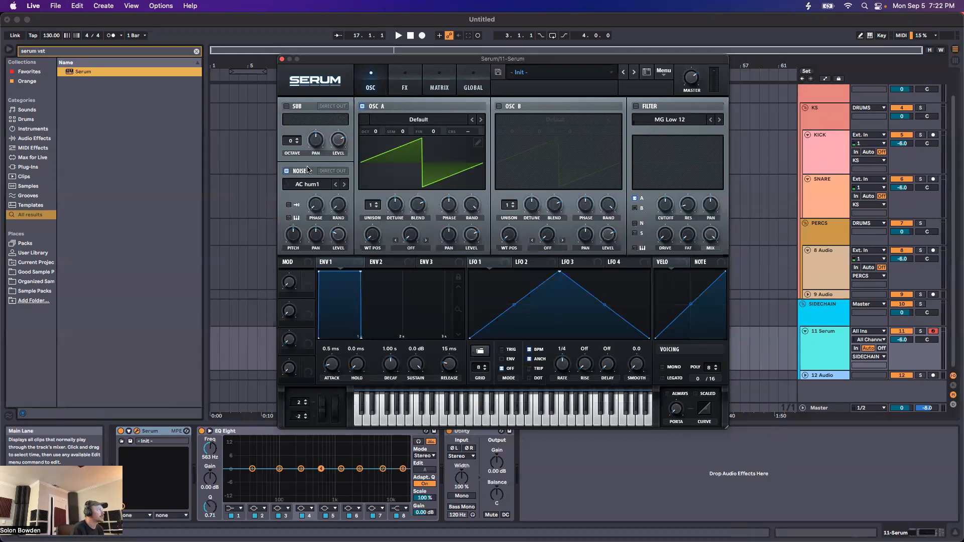
click(286, 171)
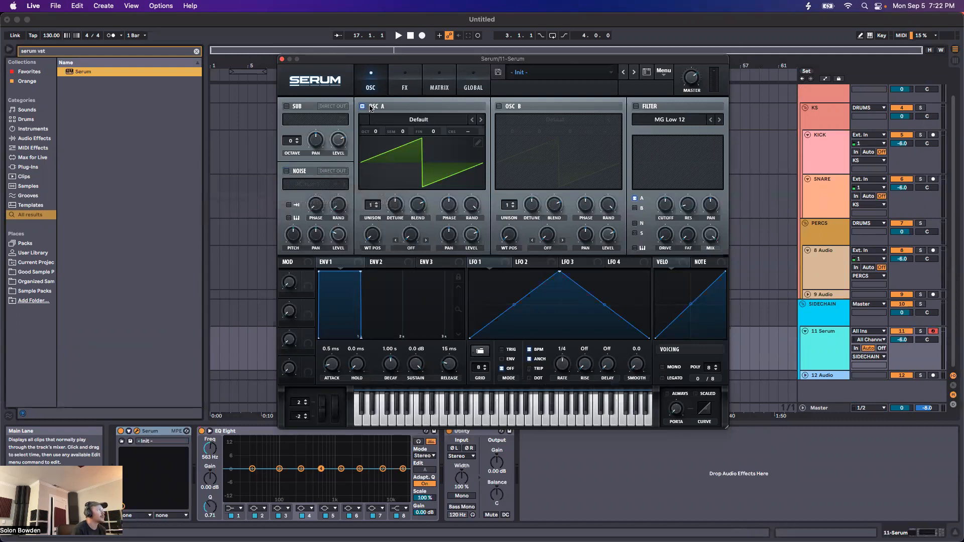
Enable oscillator B and load the Analog wavetable Basic Shapes on both oscillator A and oscillator B
click(499, 106)
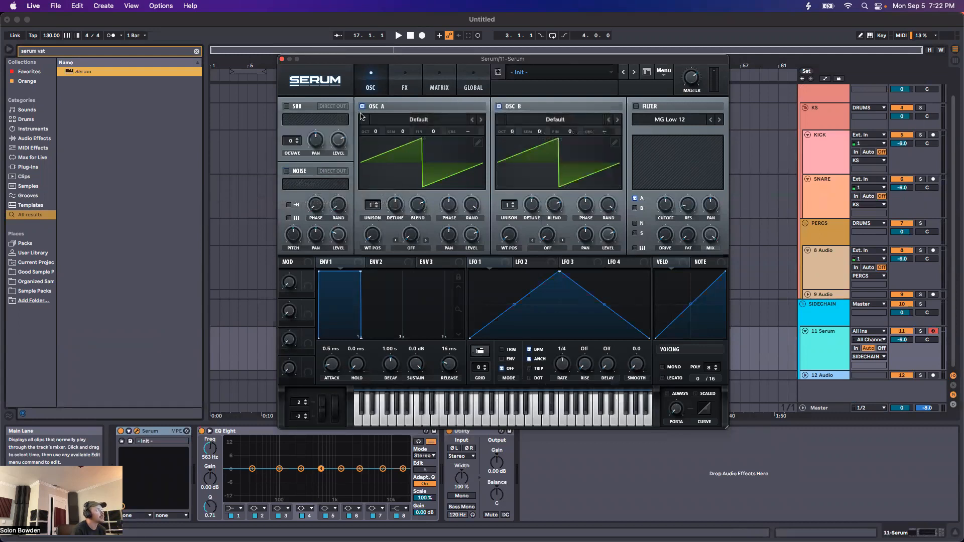
click(407, 120)
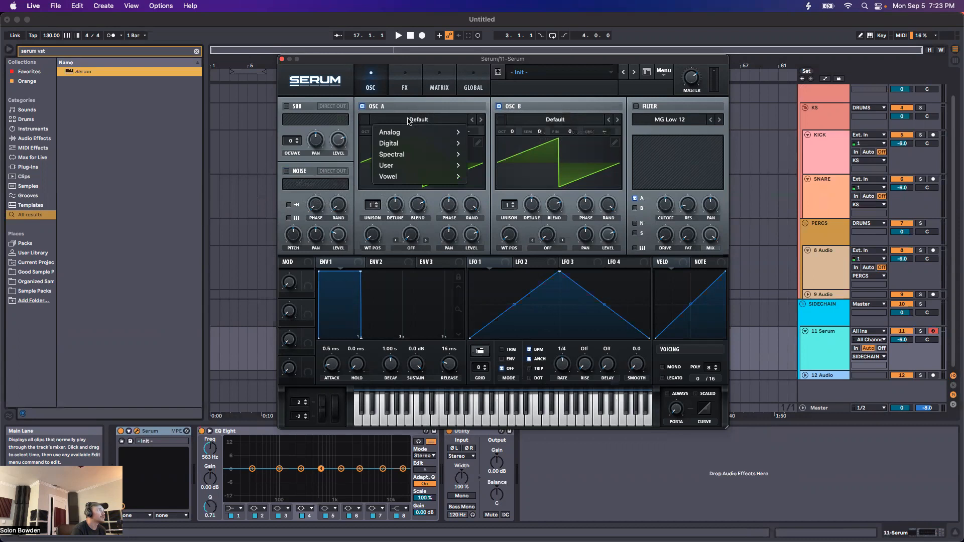
mouse_move(398, 133)
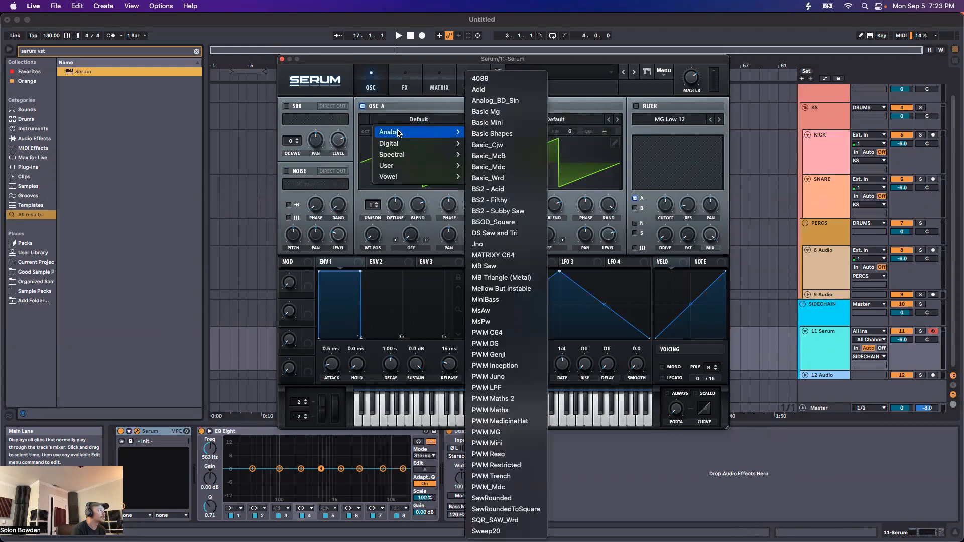
click(495, 135)
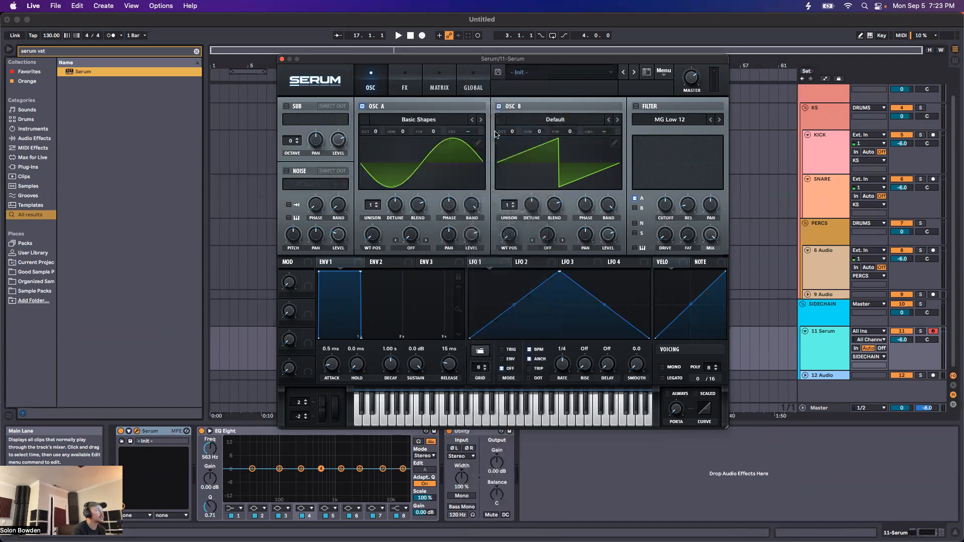
click(533, 123)
mouse_move(538, 137)
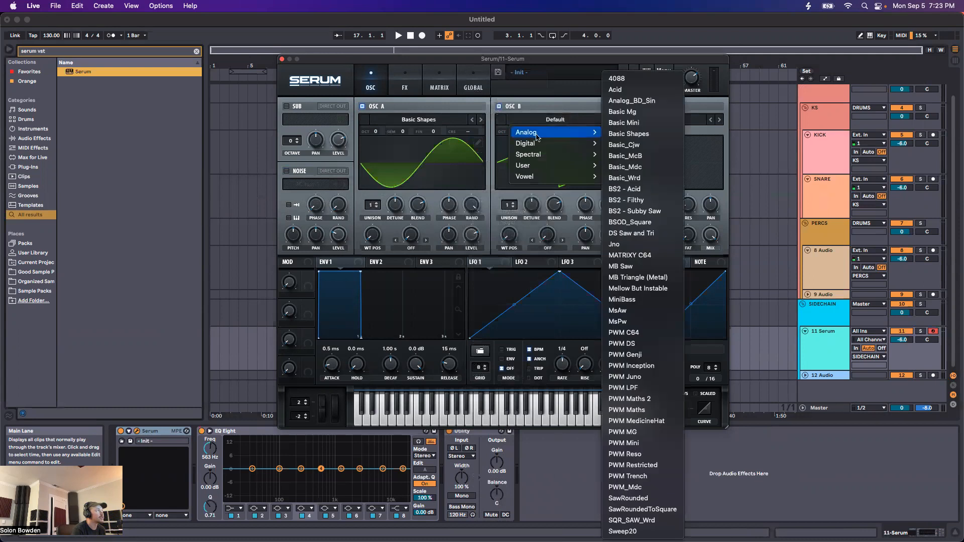
click(637, 134)
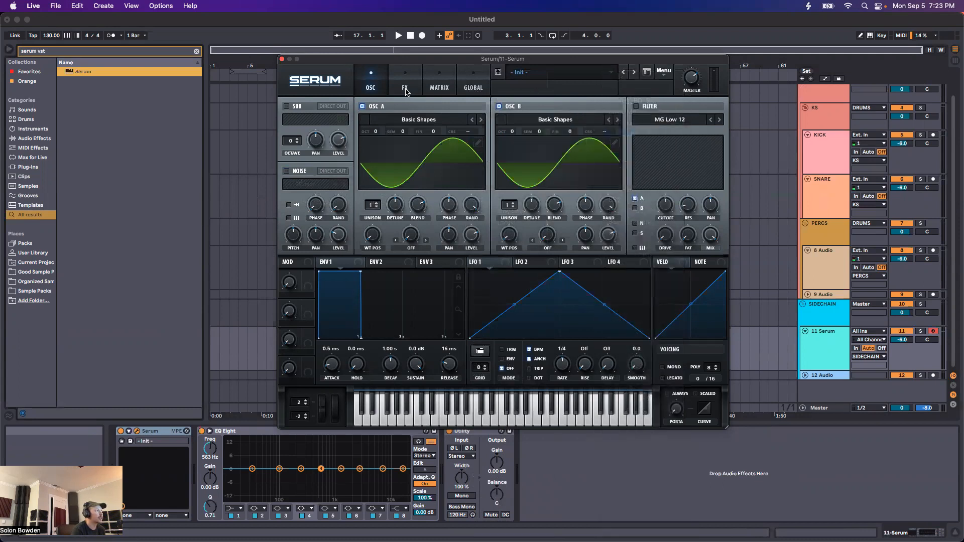
Enable the MG Low 12 filter, route oscillators A and B through it, and lower its cutoff
click(499, 106)
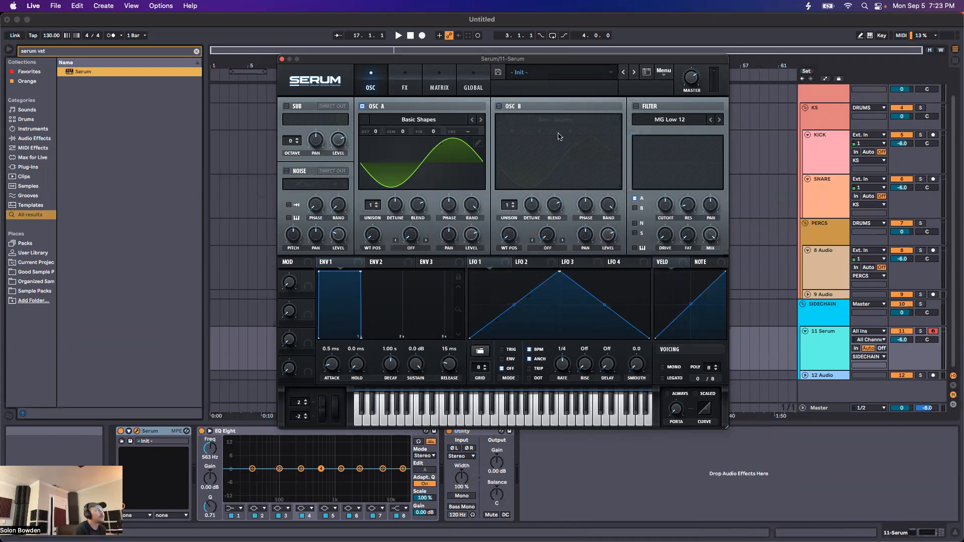
click(635, 106)
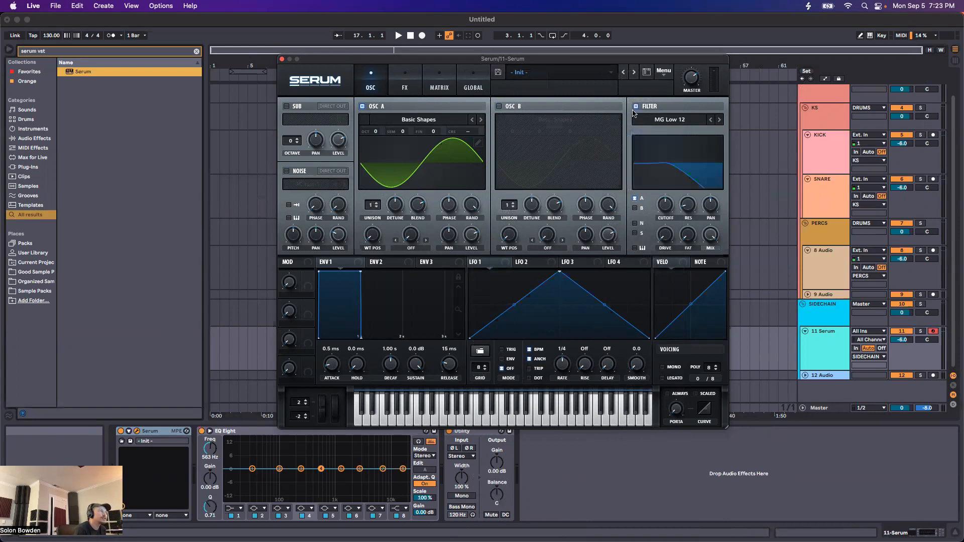
click(634, 198)
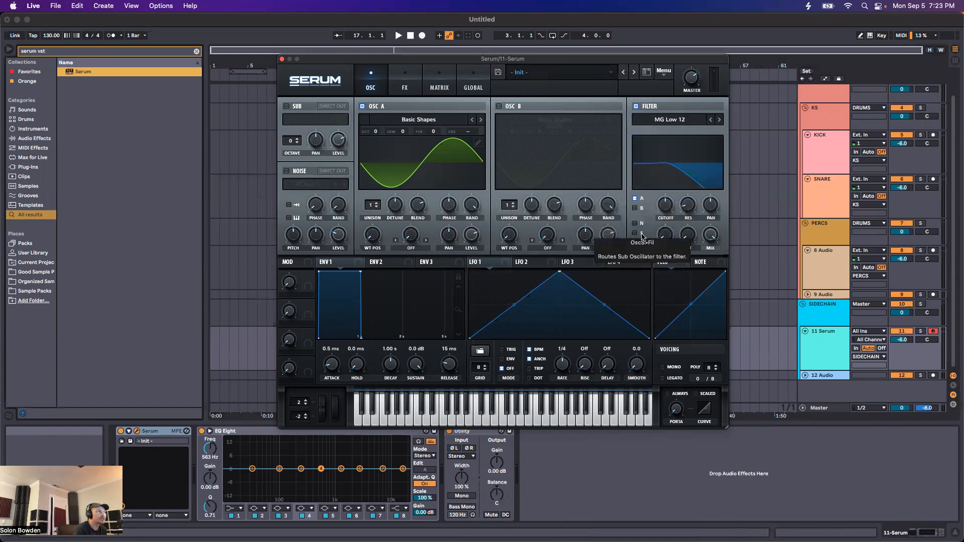
click(499, 106)
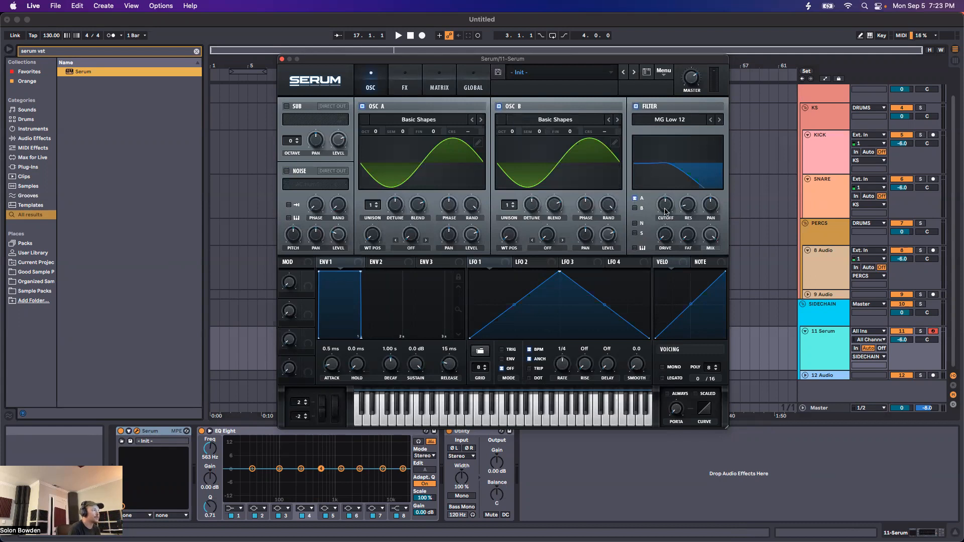
mouse_move(665, 206)
mouse_down()
mouse_move(669, 242)
mouse_move(661, 173)
mouse_move(667, 188)
mouse_up()
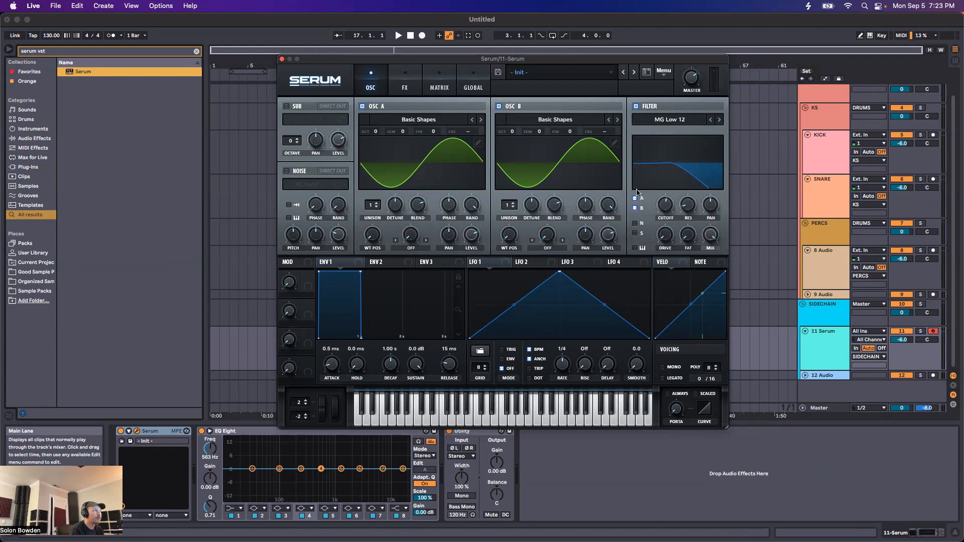
mouse_move(662, 206)
mouse_down()
mouse_move(666, 265)
mouse_move(658, 197)
mouse_up()
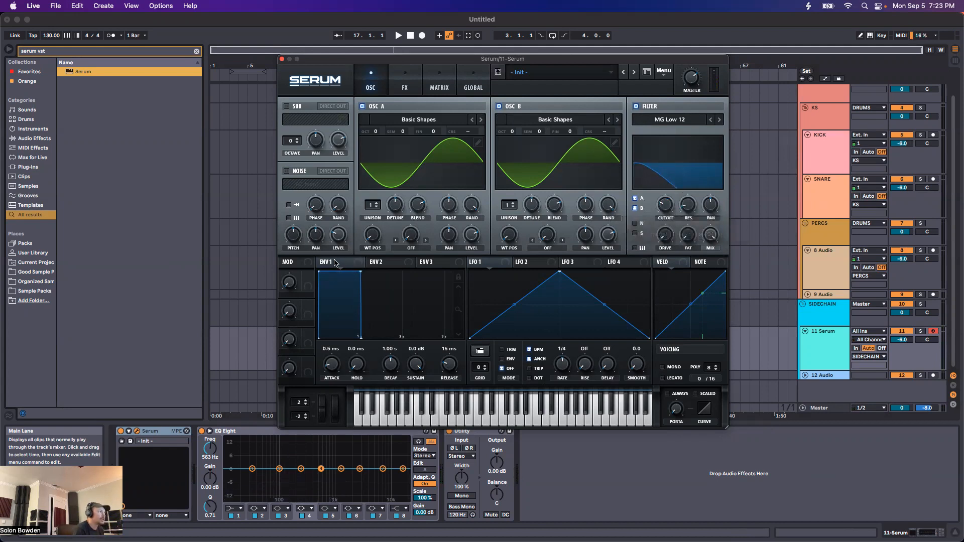
Look through the modulation sources Env 3, LFO 2, LFO 4, Velo and Note
click(426, 263)
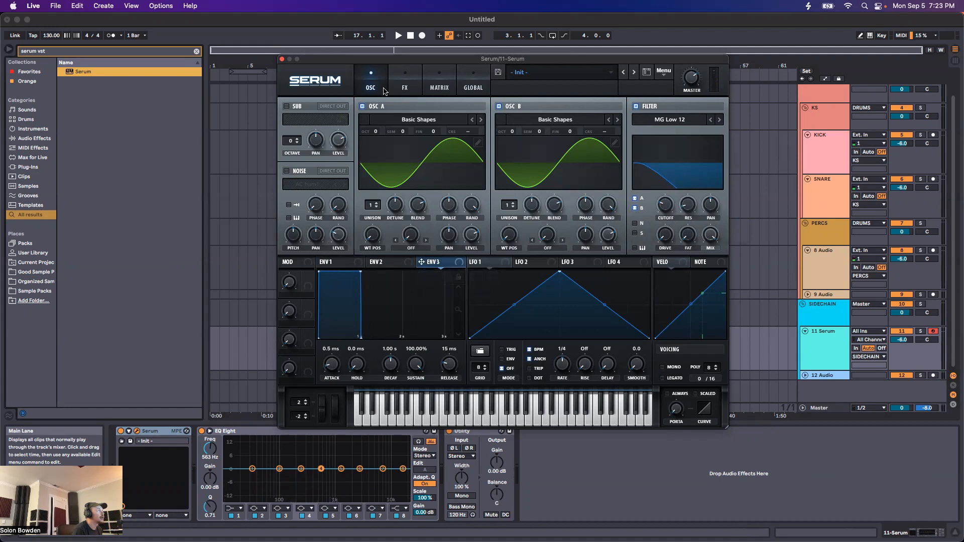
click(530, 262)
click(618, 262)
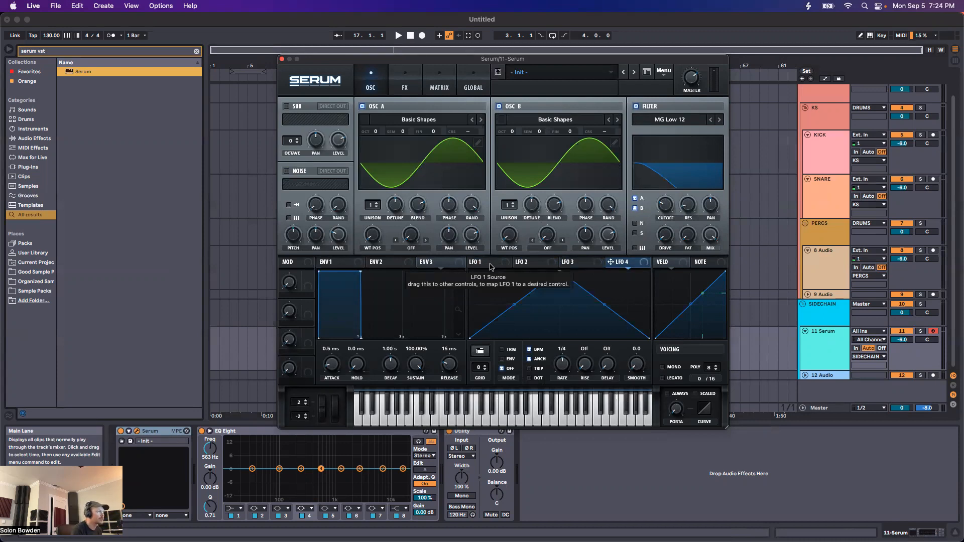
click(665, 262)
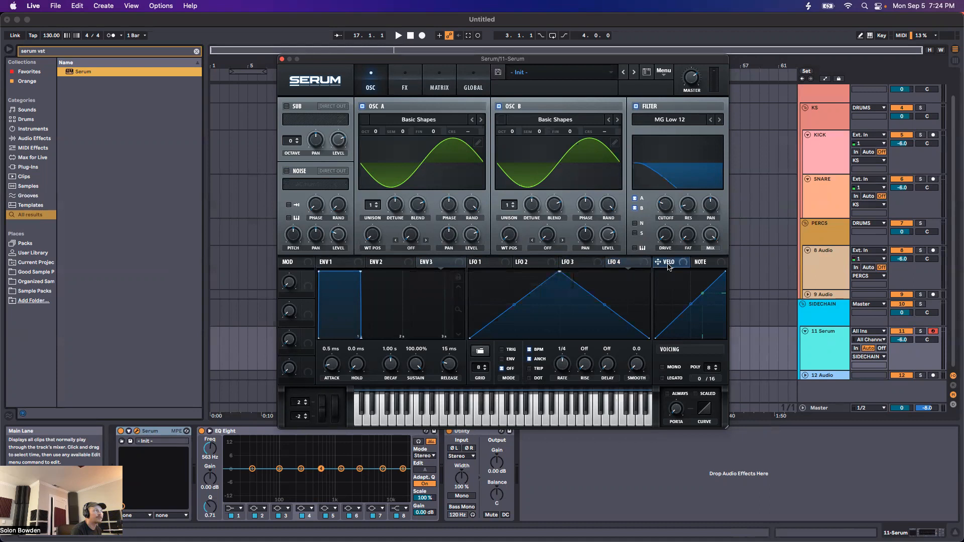
click(705, 263)
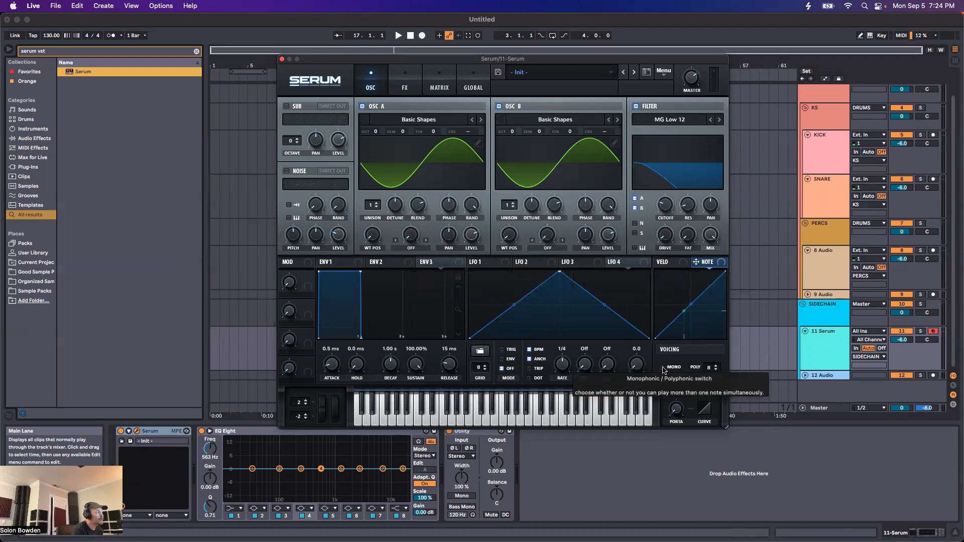
Play several notes on Serum's on-screen keyboard
click(418, 414)
click(560, 412)
drag(559, 412, 610, 414)
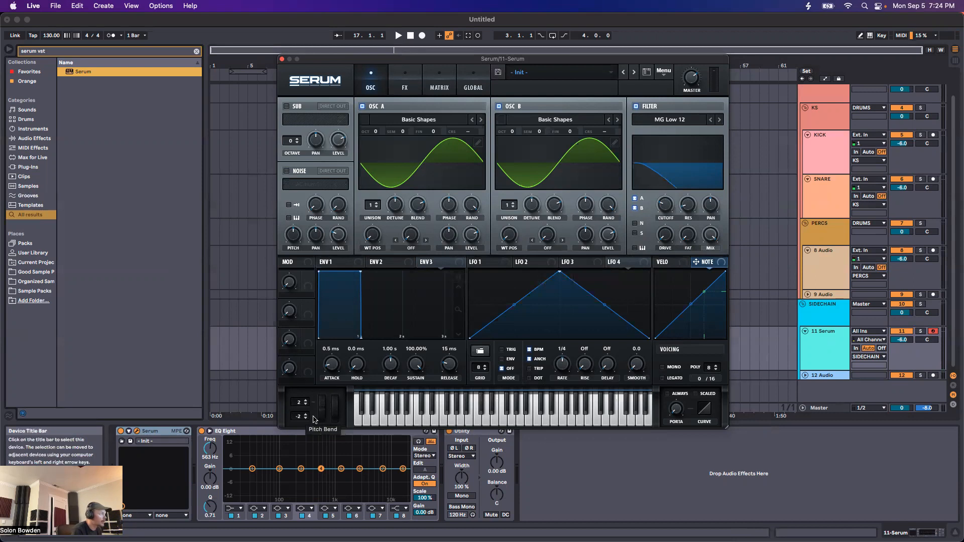
Set Serum's pitch bend range to 12 semitones up and -12 semitones down
drag(298, 402, 313, 107)
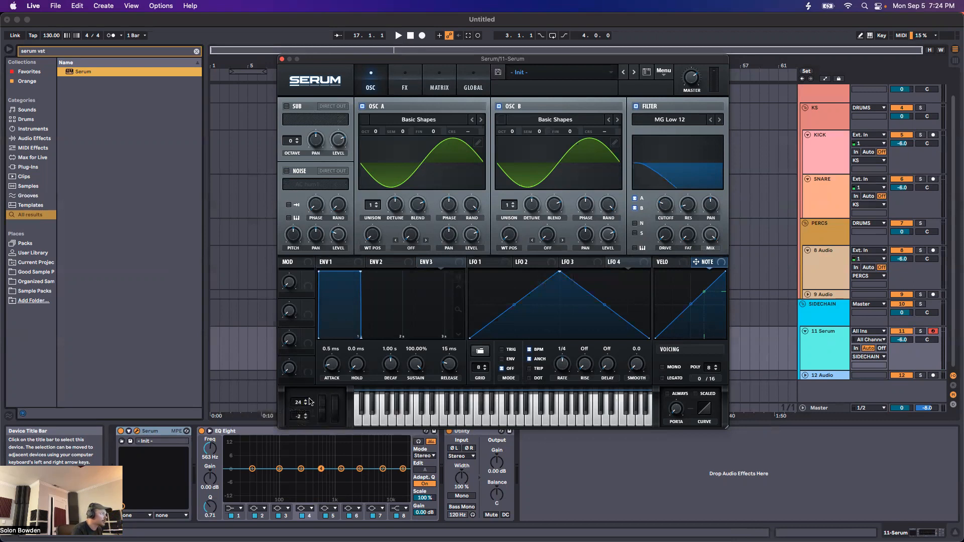
text(12)
key(Return)
double_click(296, 417)
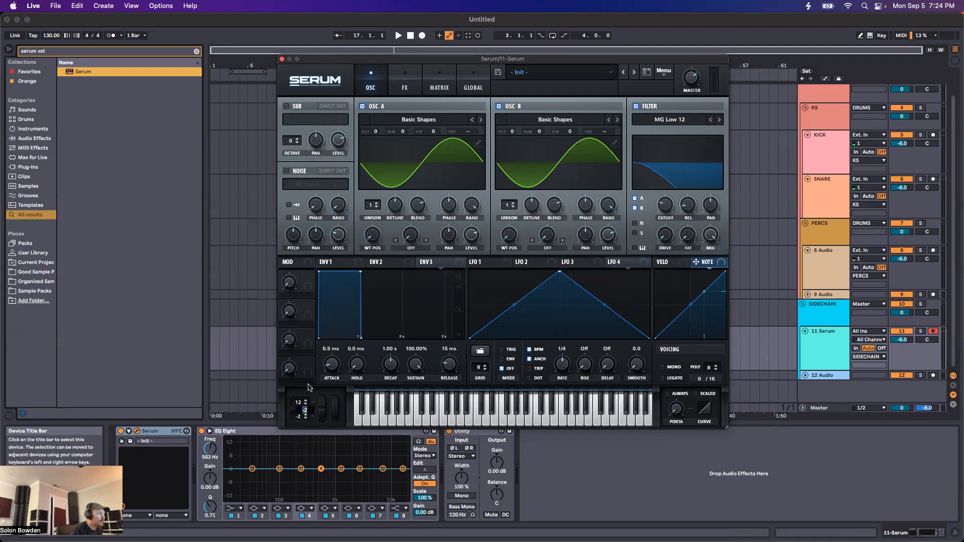
text(-12)
key(Return)
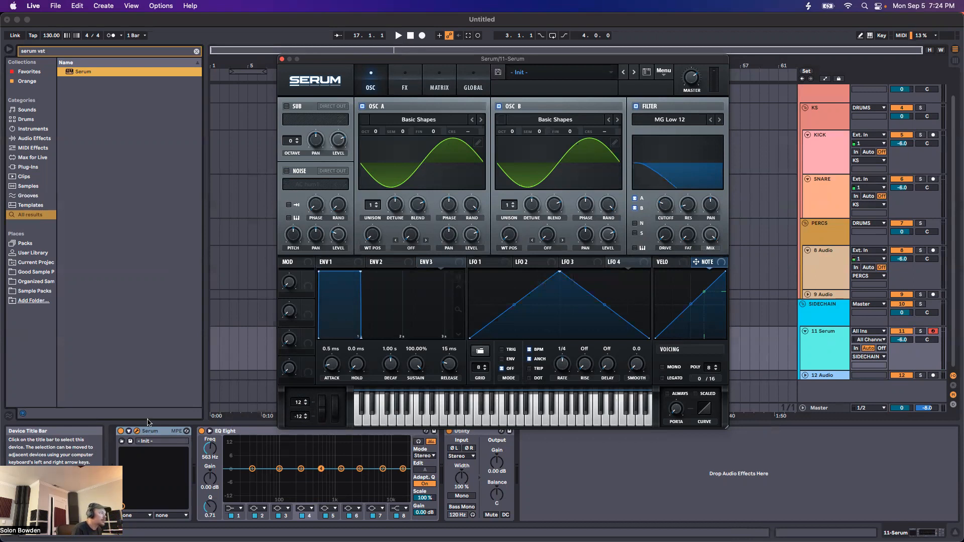
double_click(356, 364)
double_click(333, 365)
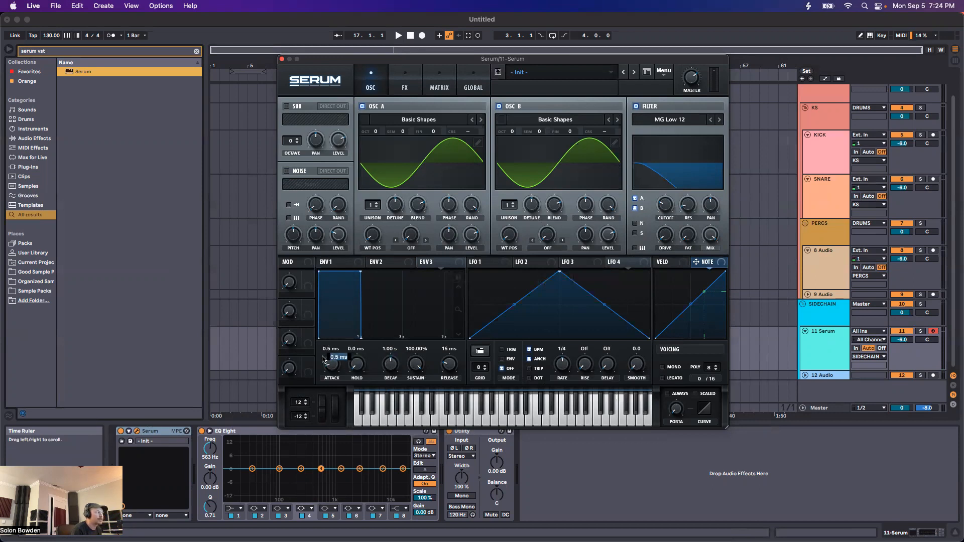
click(318, 352)
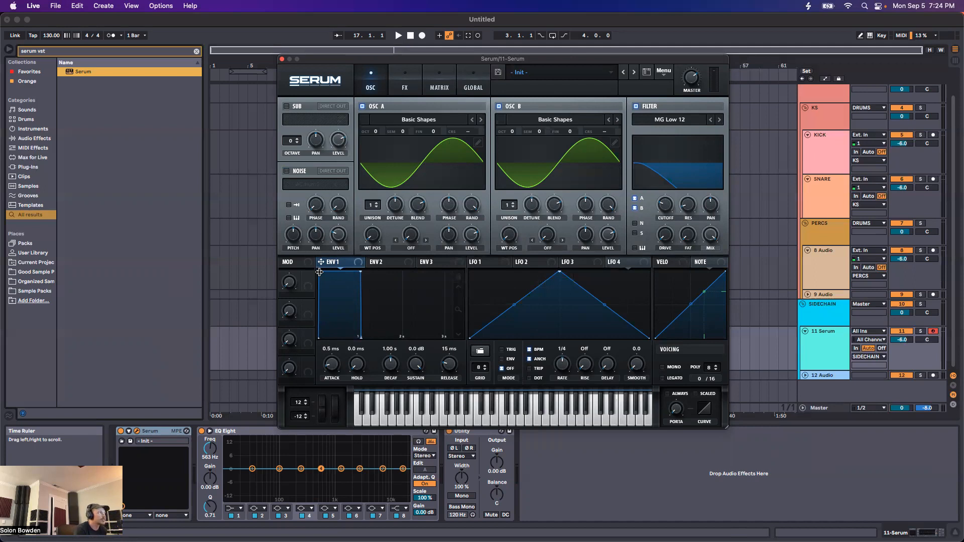
Shape Env 1 to about 170 ms attack, 945 ms decay, -4.6 dB sustain and 288 ms release
drag(321, 271, 365, 287)
drag(365, 337, 379, 337)
Change oscillator A's wavetable position to a saw shape and disable oscillator B
drag(370, 220, 370, 204)
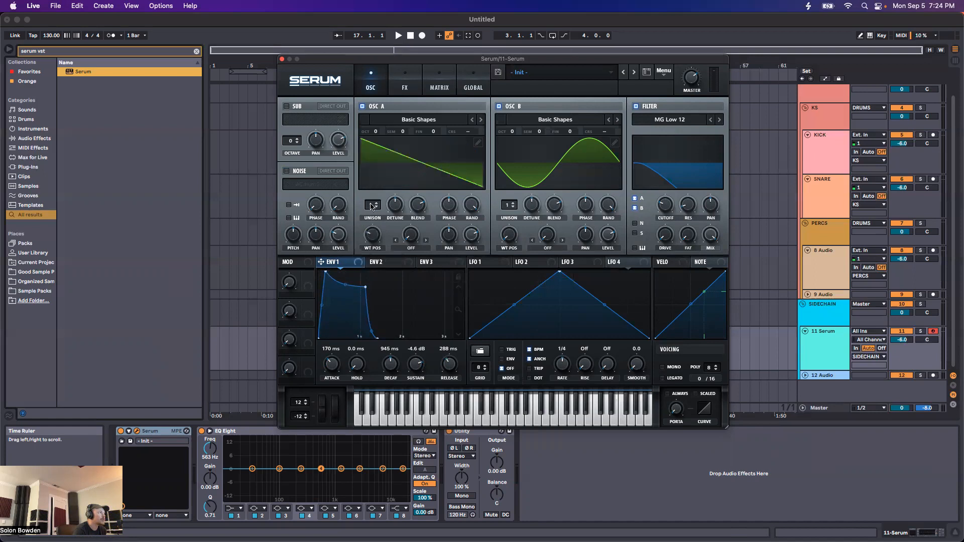
click(499, 107)
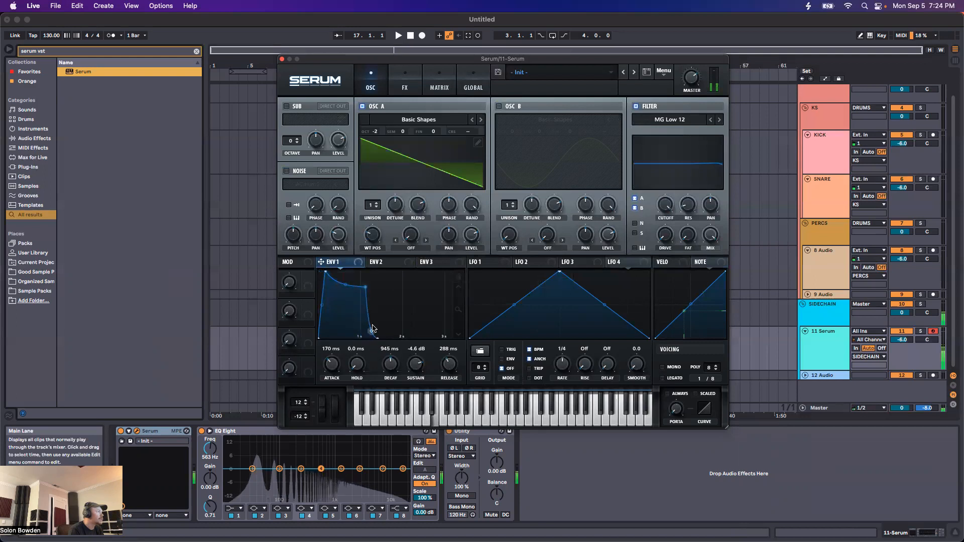
Set Env 1's attack to about 334 ms and assign Env 1 to the lowered filter cutoff with an increased modulation amount
drag(327, 273, 336, 273)
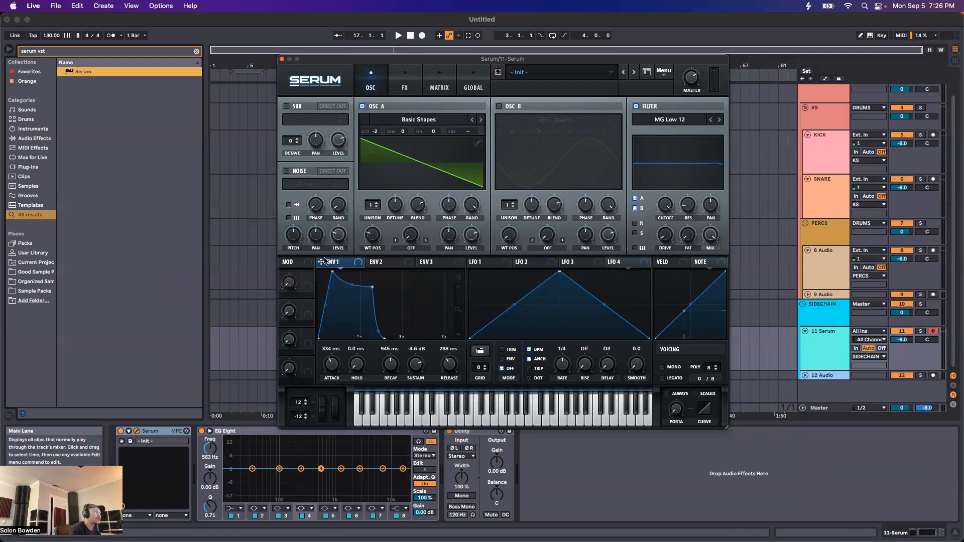
drag(333, 262, 665, 206)
drag(331, 267, 662, 206)
drag(668, 209, 670, 311)
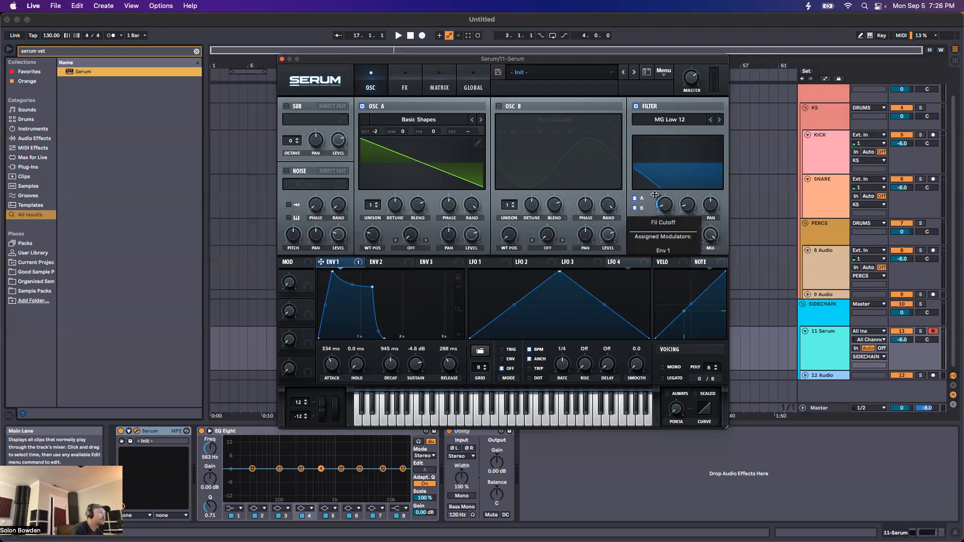
drag(655, 195, 655, 175)
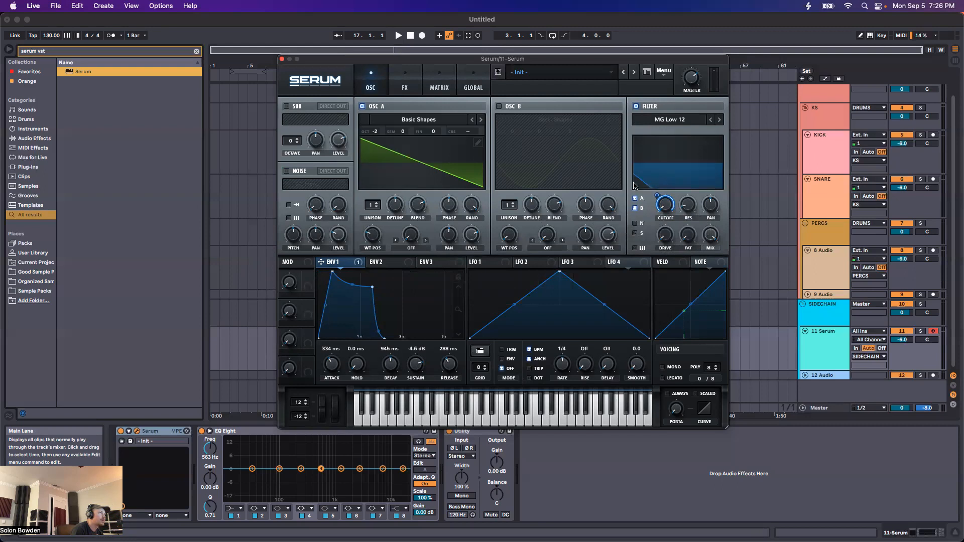
drag(661, 194, 402, 257)
Lengthen Env 1's attack to about 470 ms and its release to about 842 ms
drag(332, 272, 338, 271)
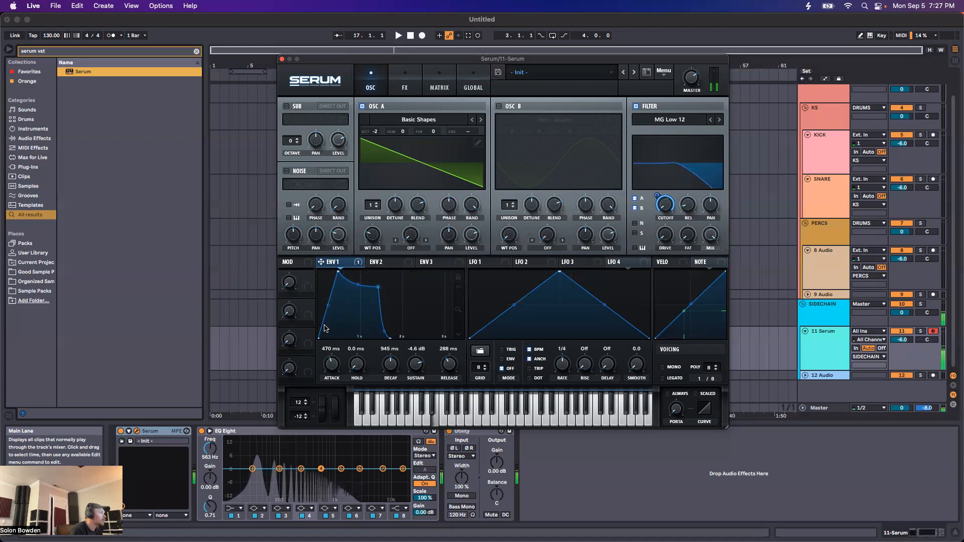
drag(389, 337, 423, 341)
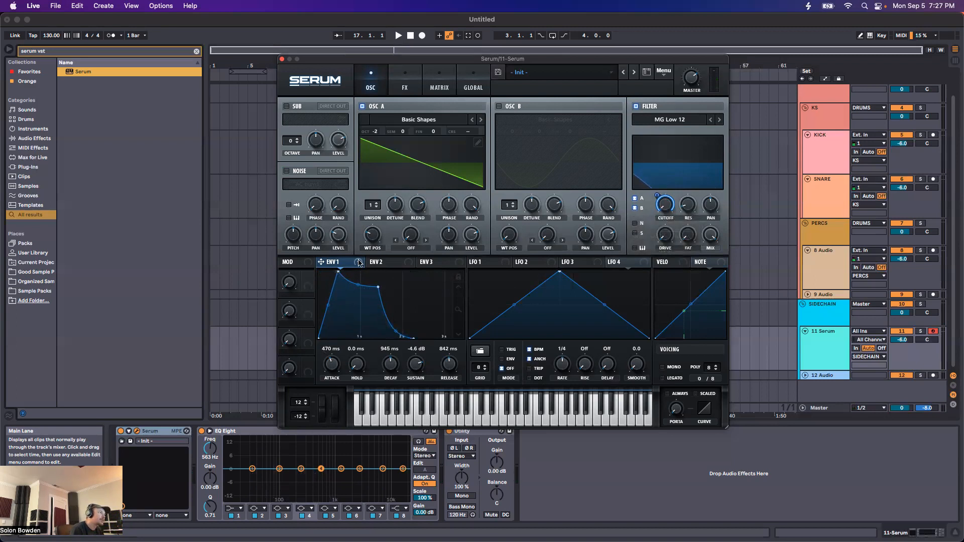
Toggle the bypass of Env 1's filter cutoff modulation off and on
right_click(335, 266)
click(341, 279)
mouse_move(348, 264)
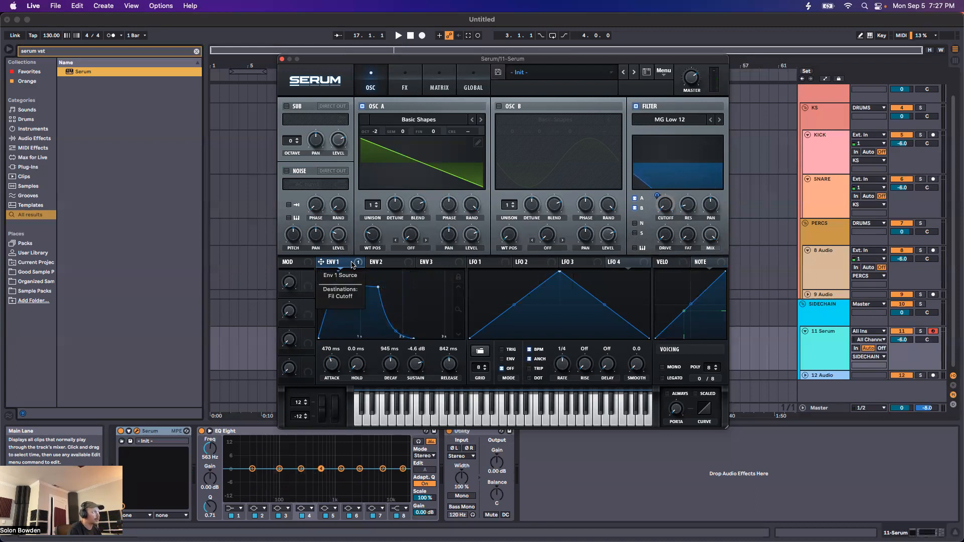
click(353, 264)
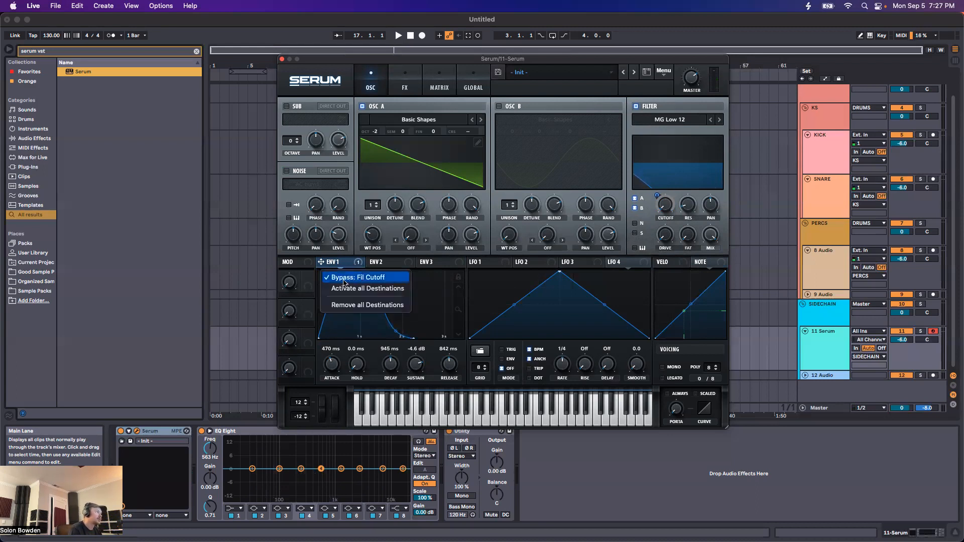
click(349, 279)
right_click(333, 264)
click(341, 276)
Remove all modulation destinations from Env 1
right_click(340, 264)
right_click(344, 263)
click(339, 305)
Reshape Env 1 to about 65 ms attack, 1.06 s decay, 0.0 dB sustain and 120 ms release
drag(340, 272, 304, 269)
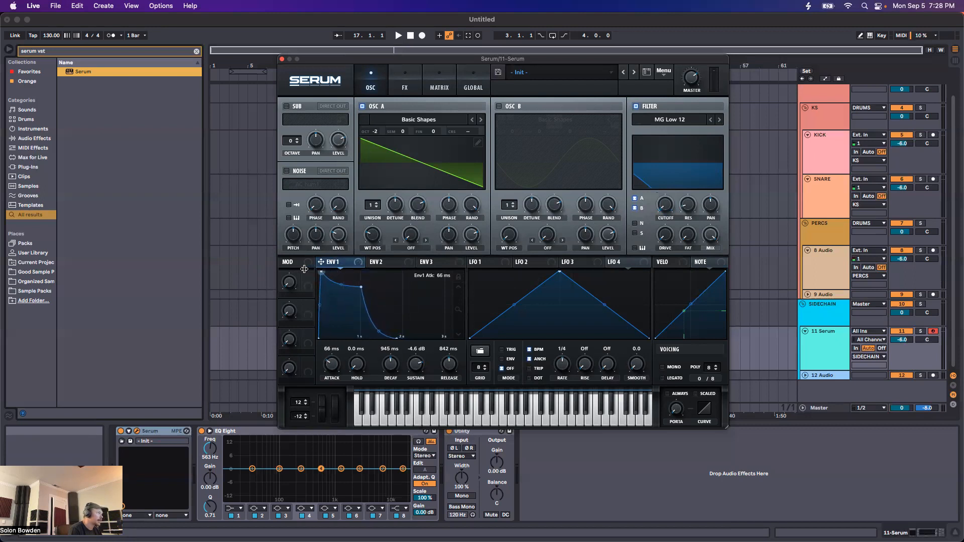
drag(361, 288, 365, 271)
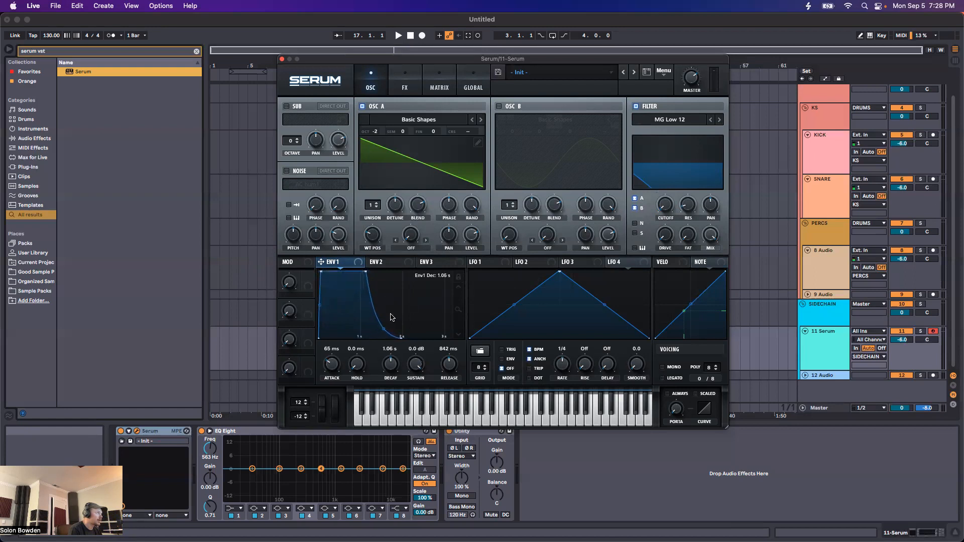
drag(400, 336, 356, 340)
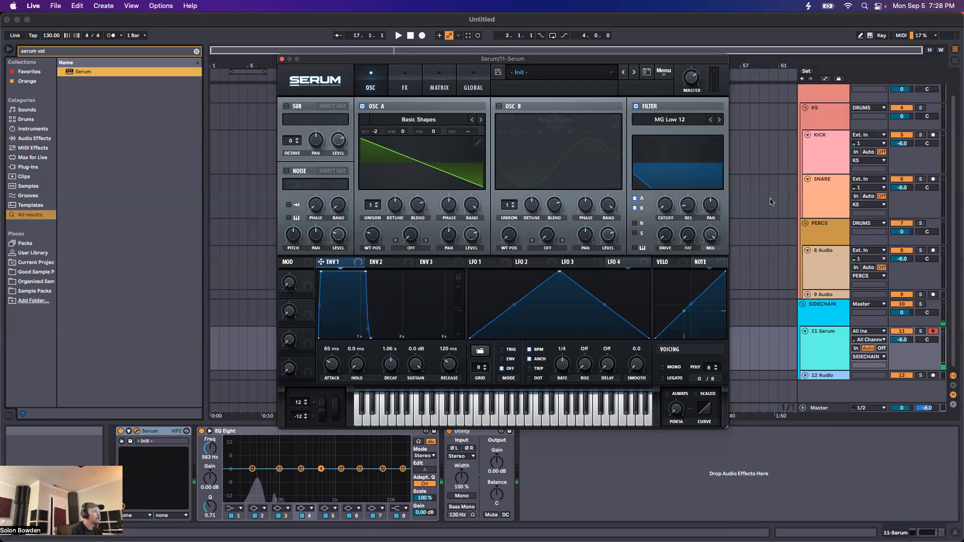
Open the filter cutoff to 22050 Hz and shorten Env 1's attack to about 7.5 ms and release to about 50 ms
mouse_move(664, 203)
drag(665, 204, 663, 85)
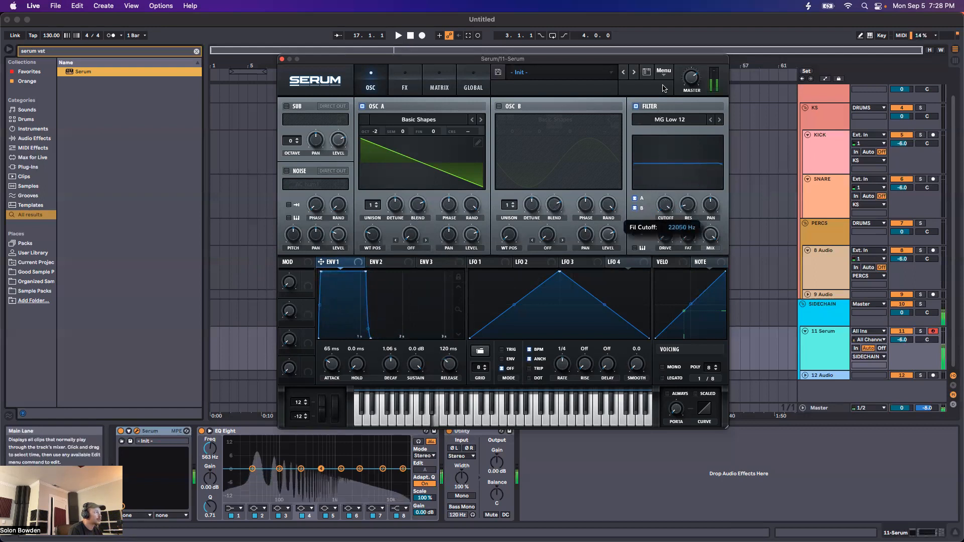
drag(332, 364, 327, 375)
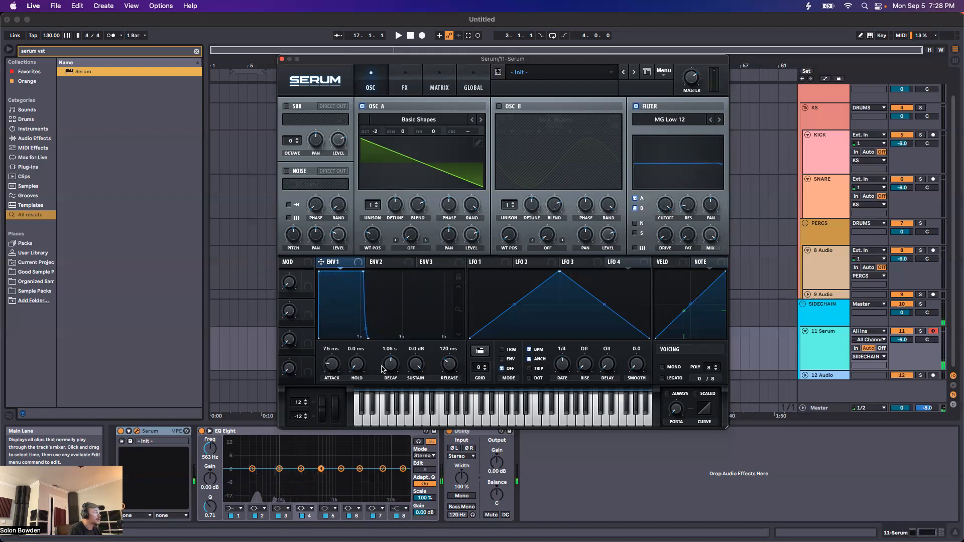
drag(441, 367, 448, 374)
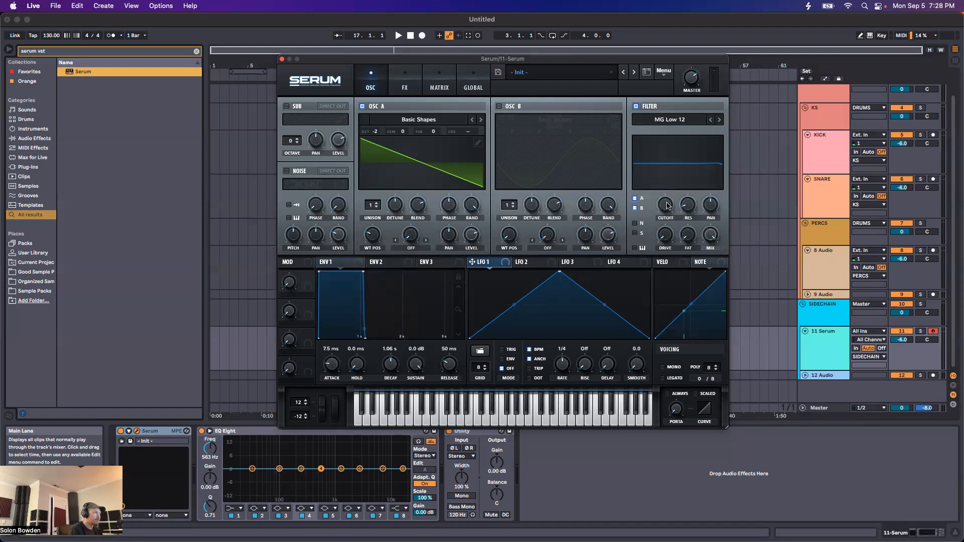
Assign LFO 1 to the filter cutoff, lower the base cutoff and raise the modulation amount
drag(481, 265, 662, 207)
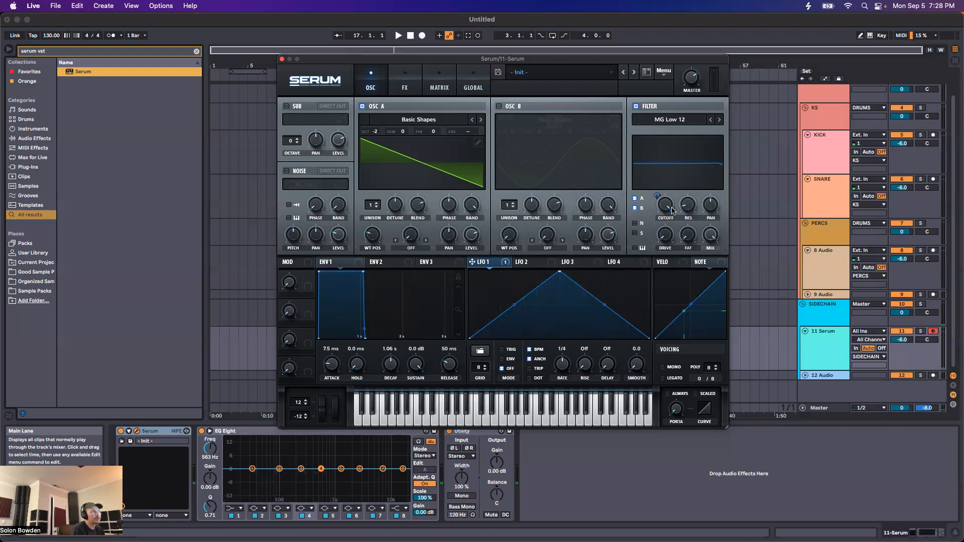
drag(668, 211, 687, 377)
drag(653, 197, 657, 149)
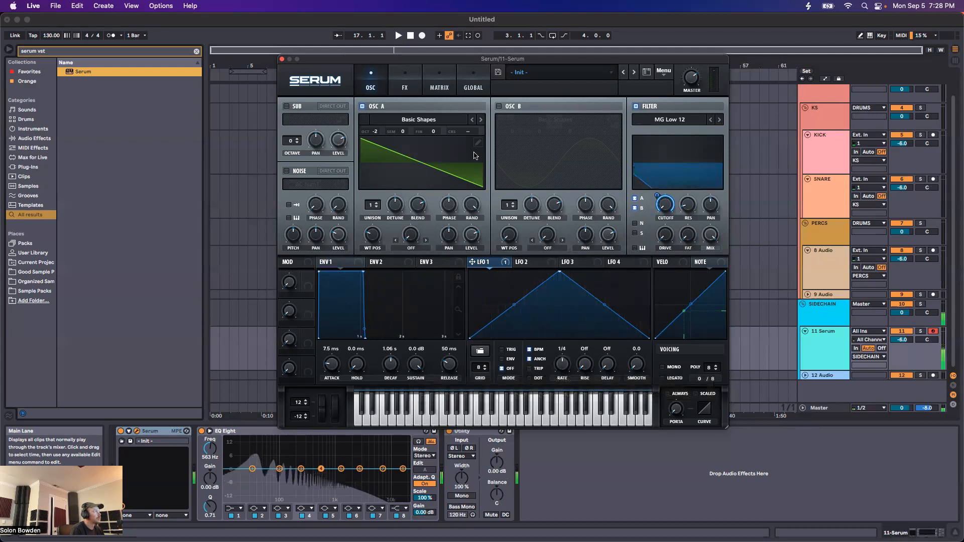
Turn on the metronome and play the arrangement briefly to check the LFO against the beat
click(111, 36)
key(space)
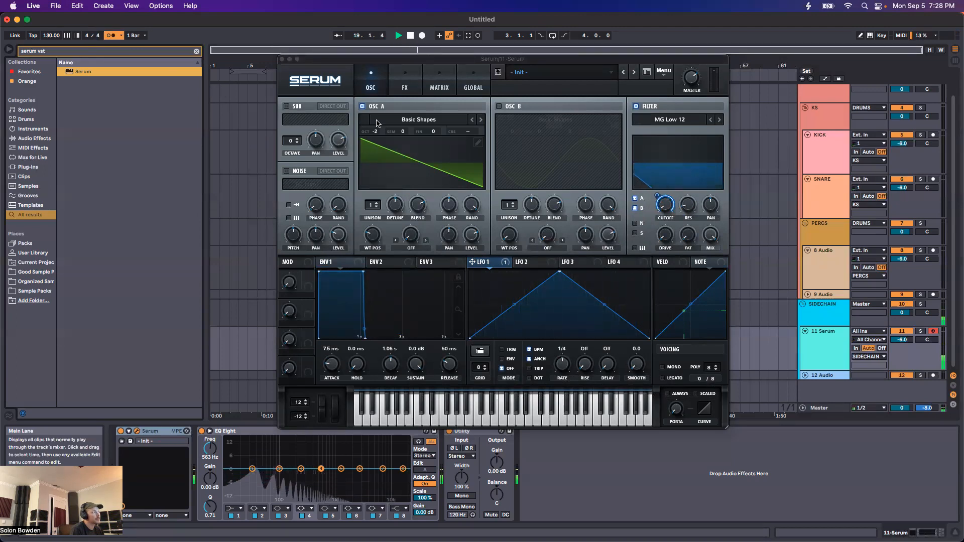
key(space)
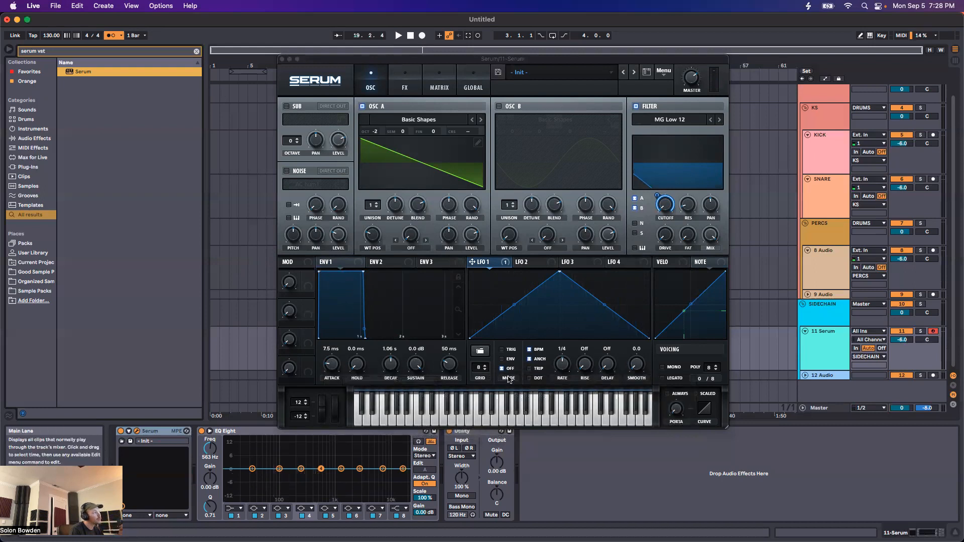
Try LFO 1's Env mode, set its mode to Trig, and audition it with the arrangement playing
click(502, 351)
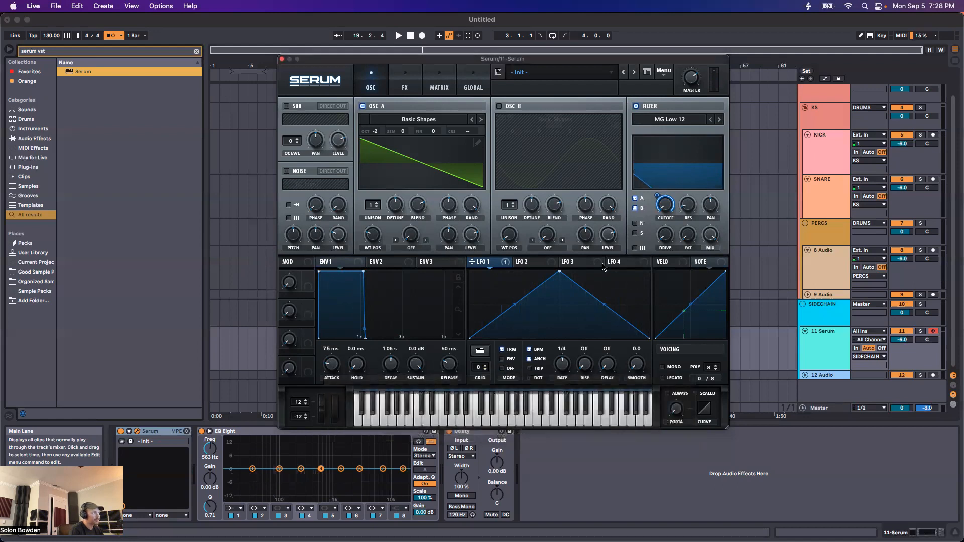
click(501, 368)
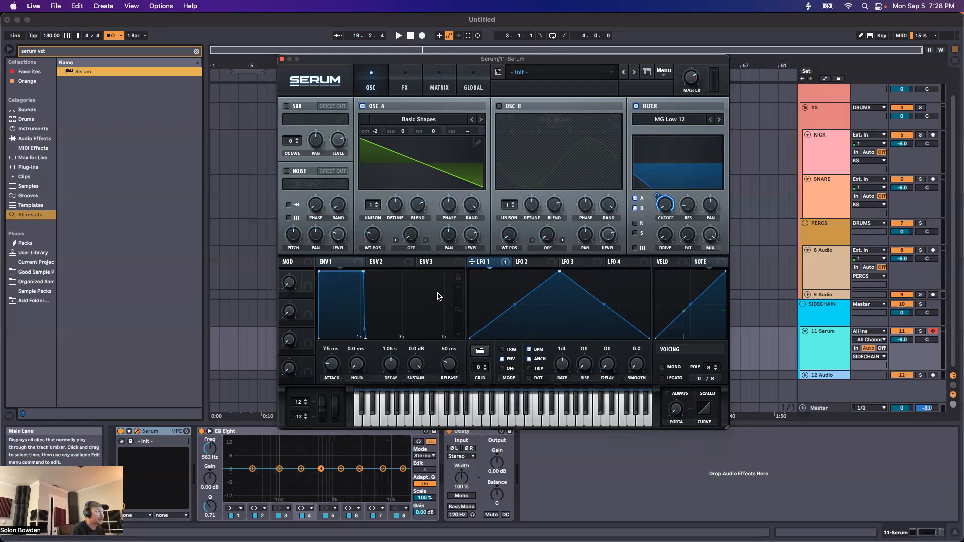
click(501, 349)
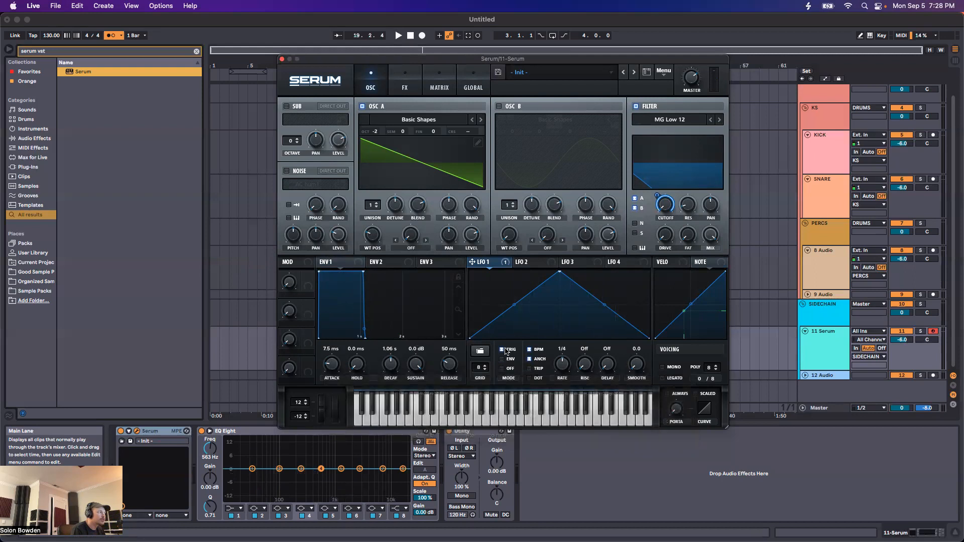
key(space)
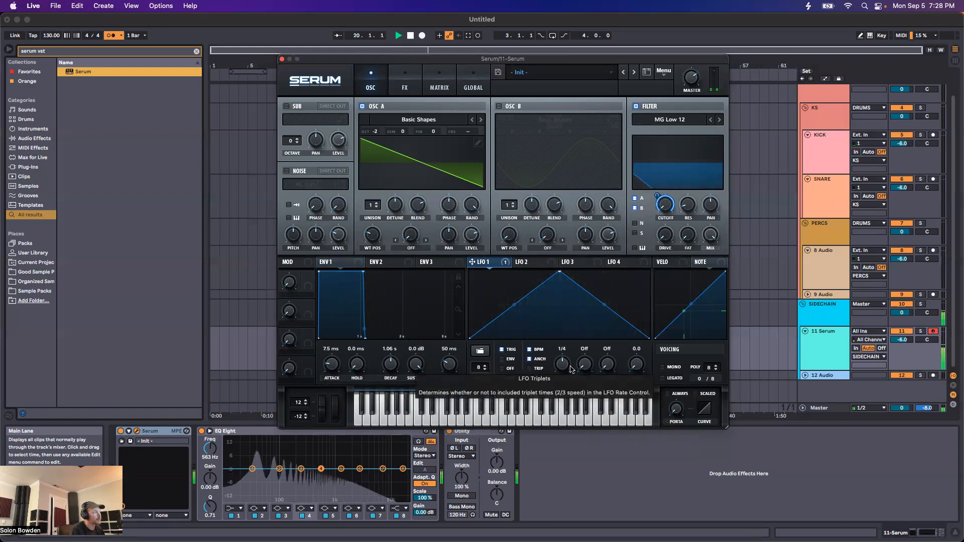
key(space)
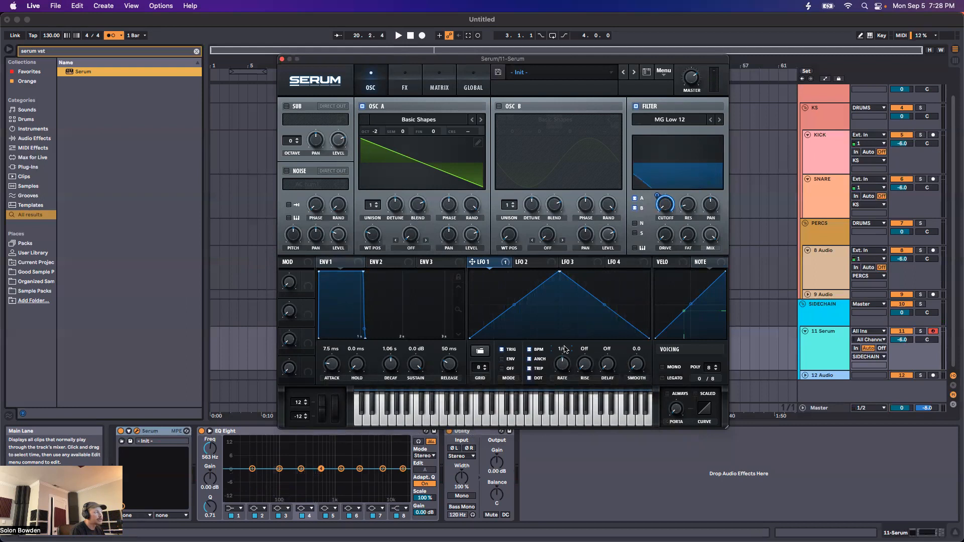
Enable triplet and dotted timing for LFO 1, set its rate to 1/4 t, and play it back
drag(560, 370, 561, 373)
click(535, 369)
drag(560, 369, 531, 373)
click(530, 377)
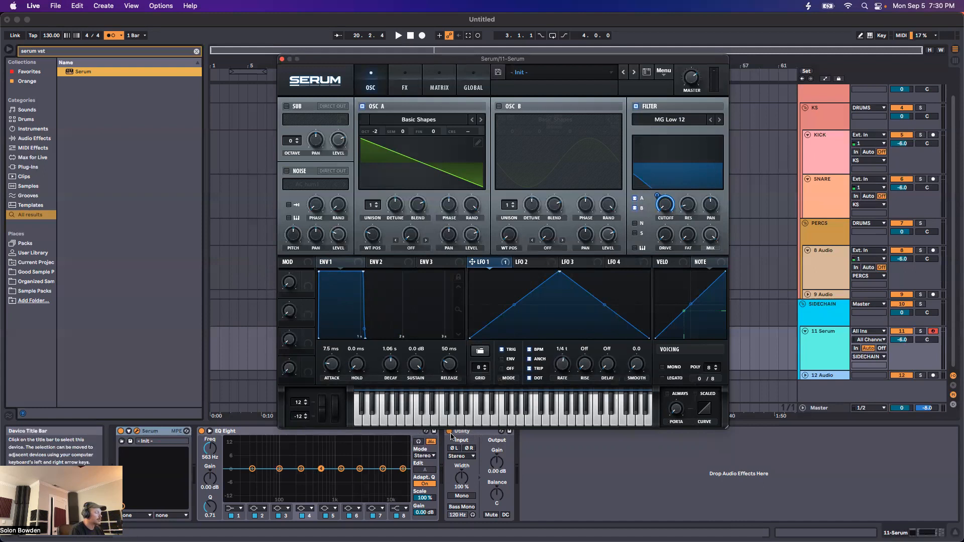
key(space)
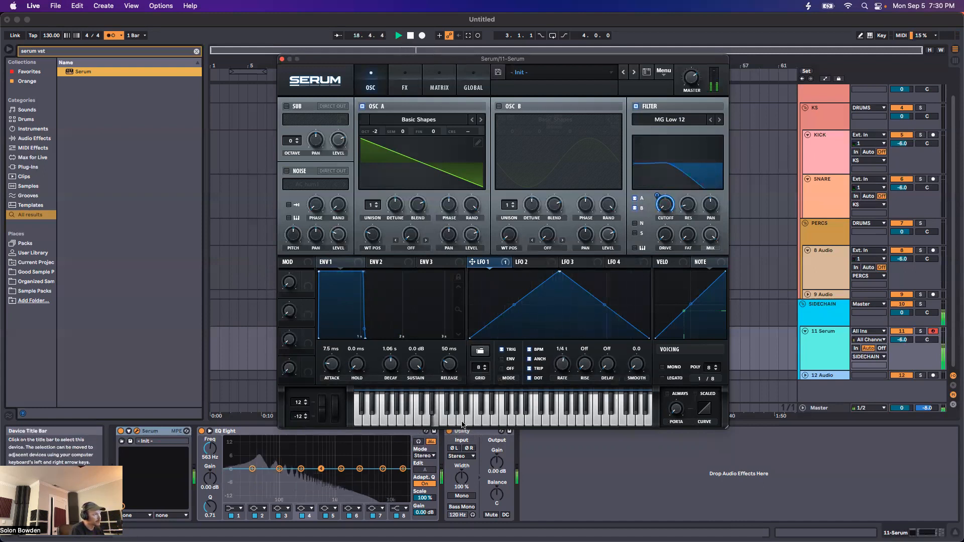
key(space)
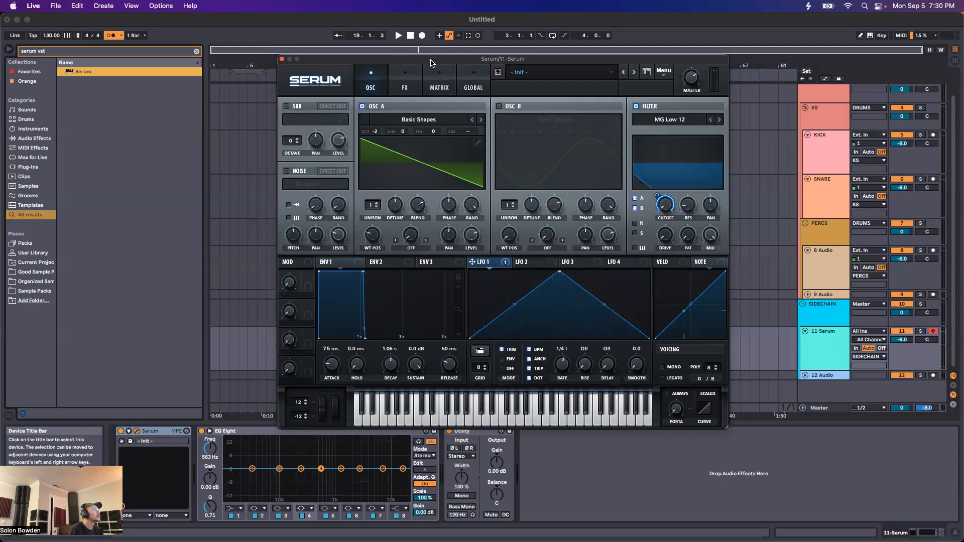
Search the browser for "real on" and place SG Vol 2 - Real One Eb.wav four times in a row on the KICK track from bar 17
drag(431, 62, 477, 308)
key(super+f)
text(real on)
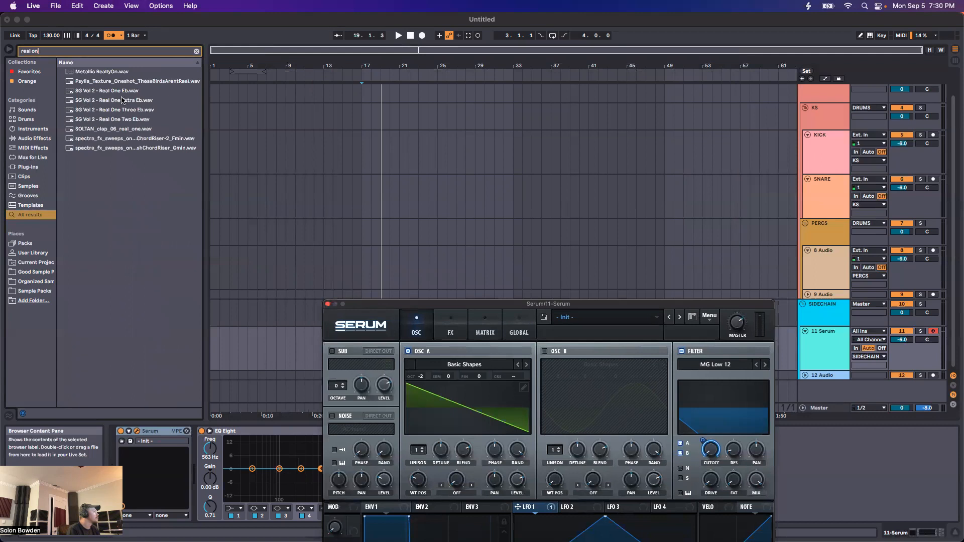
drag(102, 91, 374, 139)
key(plus)
key(super+d)
key(super+d)
key(super+d)
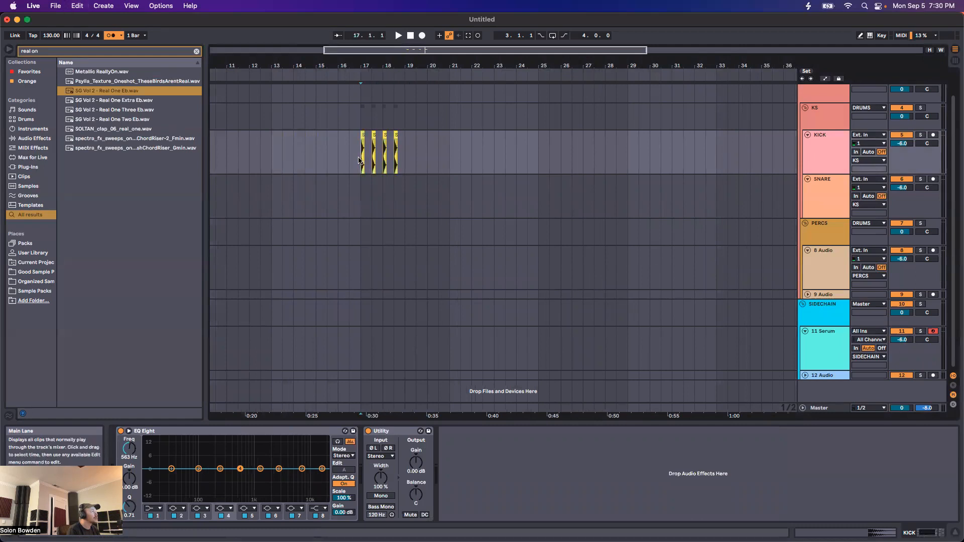
key(space)
key(space)
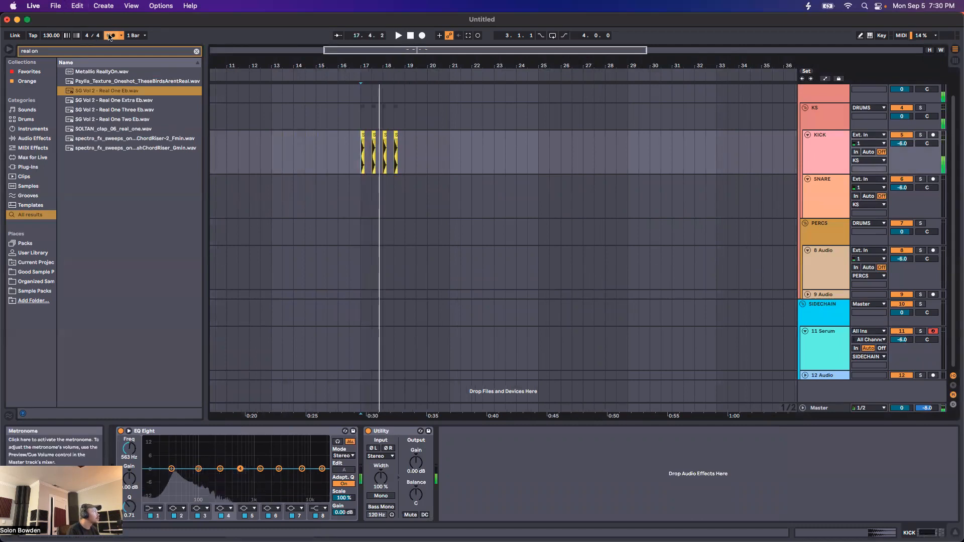
Search the browser for "snare", audition several samples, and place ABE_Trap_Snare_06.wav on the SNARE track
key(super+f)
text(snare)
click(145, 338)
click(129, 272)
scroll(130, 272, down, 6)
click(134, 368)
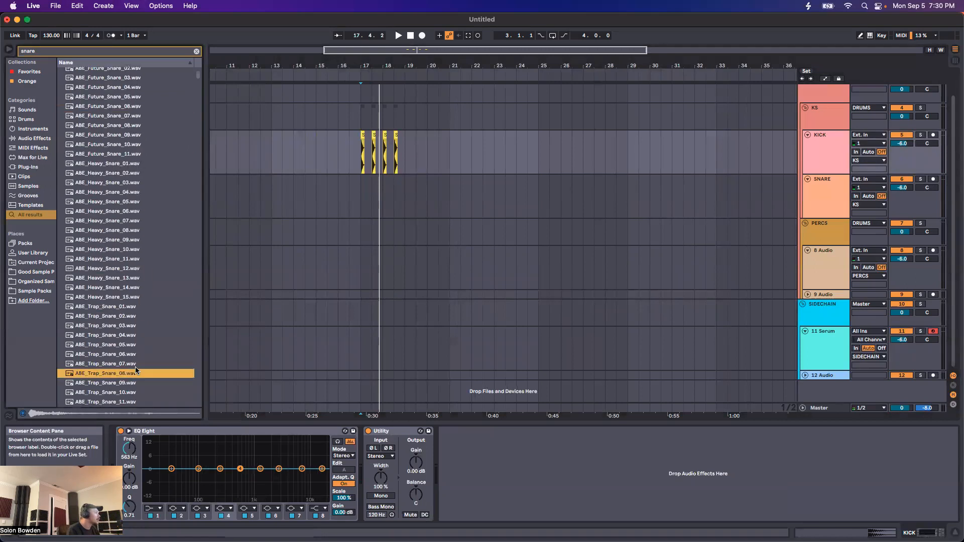
scroll(131, 351, down, 4)
click(125, 314)
click(116, 230)
mouse_move(100, 229)
mouse_down()
mouse_move(390, 183)
mouse_move(357, 182)
mouse_move(444, 210)
mouse_up()
Duplicate the snare along its track and repeat the kick and snare pattern to fill bars 17 to 20
scroll(375, 188, up, 5)
key(super+d)
key(super+d)
key(super+d)
click(341, 192)
key(super+d)
click(342, 210)
Return to the Serum track and move LFO 1's peak point earlier and slightly lower
click(835, 354)
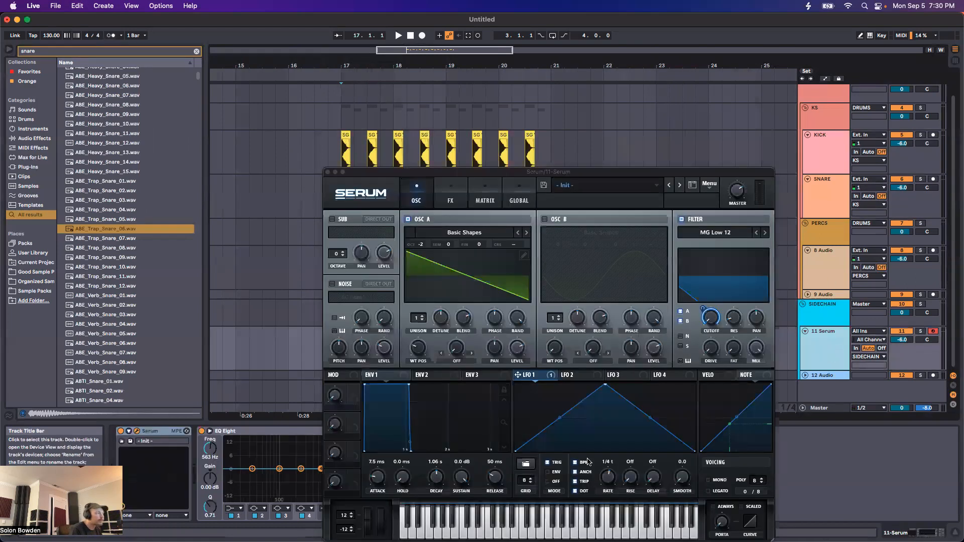
drag(606, 387, 571, 395)
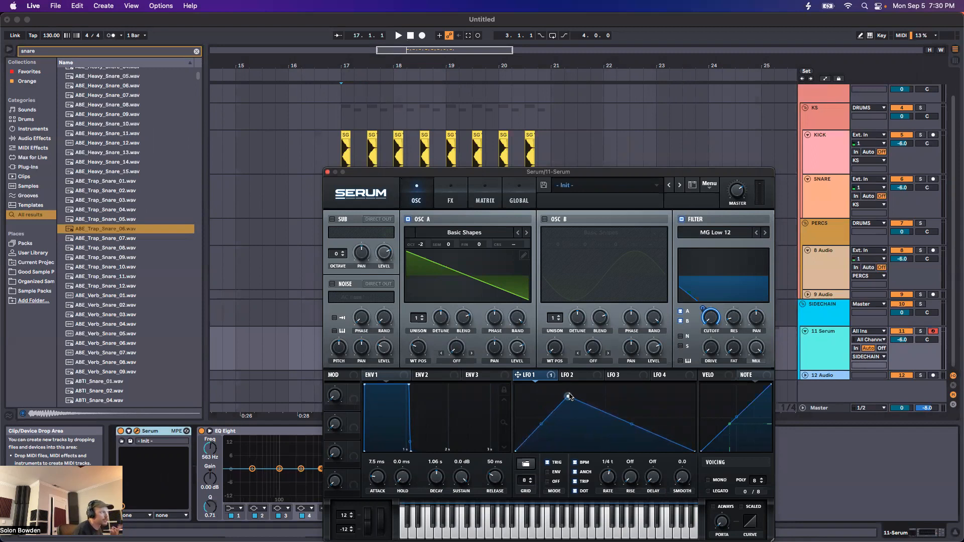
Reshape LFO 1 into two high peaks with a dip between them and a low point after the second peak
drag(541, 425, 545, 431)
drag(631, 424, 630, 433)
drag(542, 431, 558, 390)
double_click(628, 405)
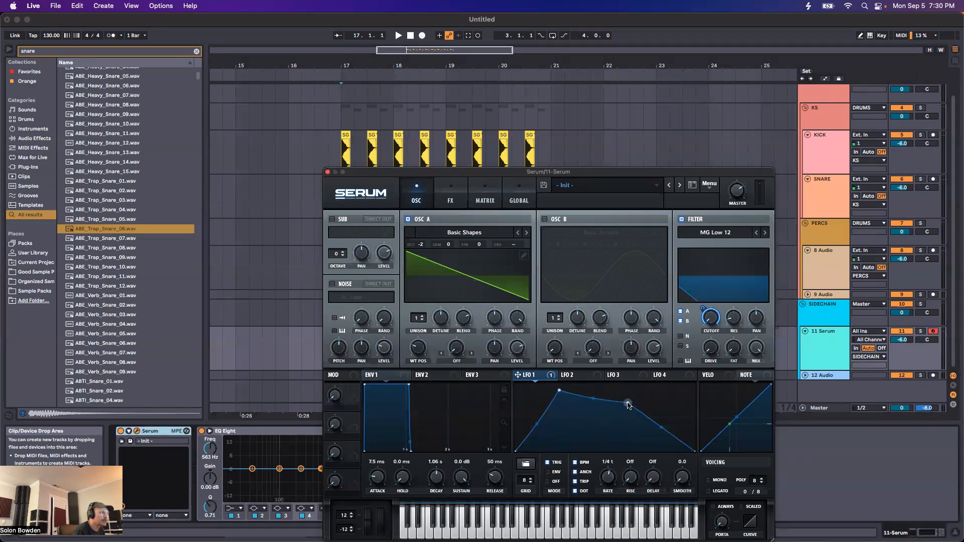
double_click(654, 430)
mouse_move(628, 403)
mouse_down()
mouse_move(582, 427)
mouse_move(622, 391)
mouse_up()
double_click(617, 408)
drag(654, 430, 640, 435)
Set LFO 1's rate to 1/2 and play the bass patch against the drum pattern
key(space)
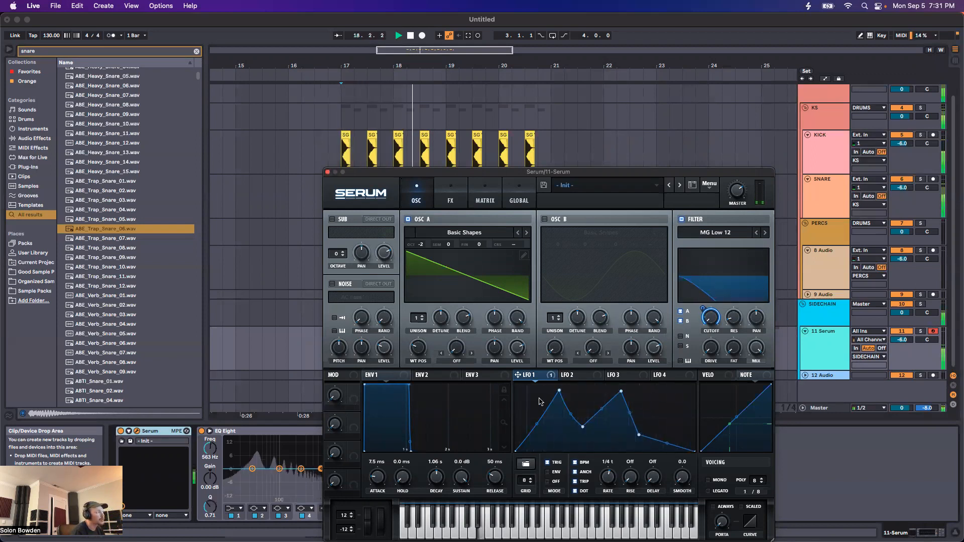
key(space)
drag(607, 480, 607, 487)
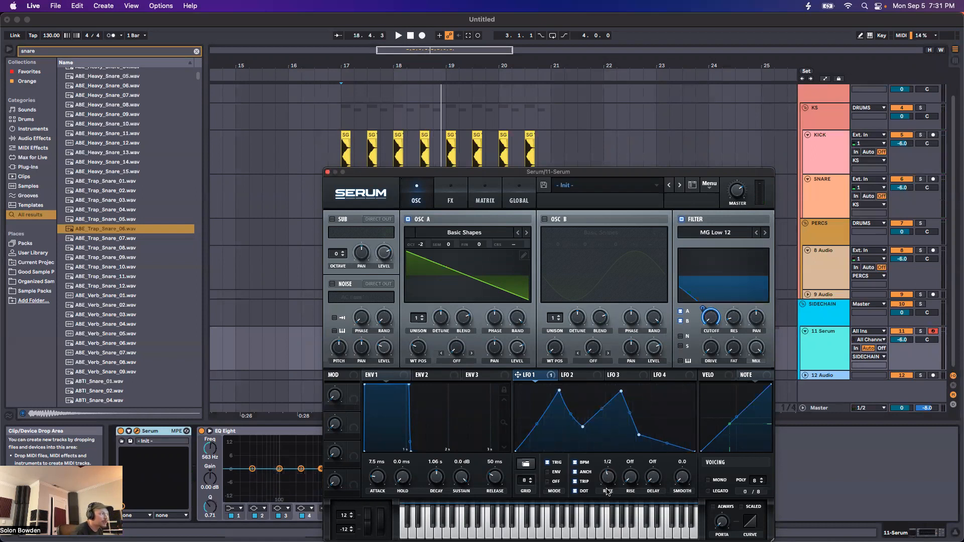
key(space)
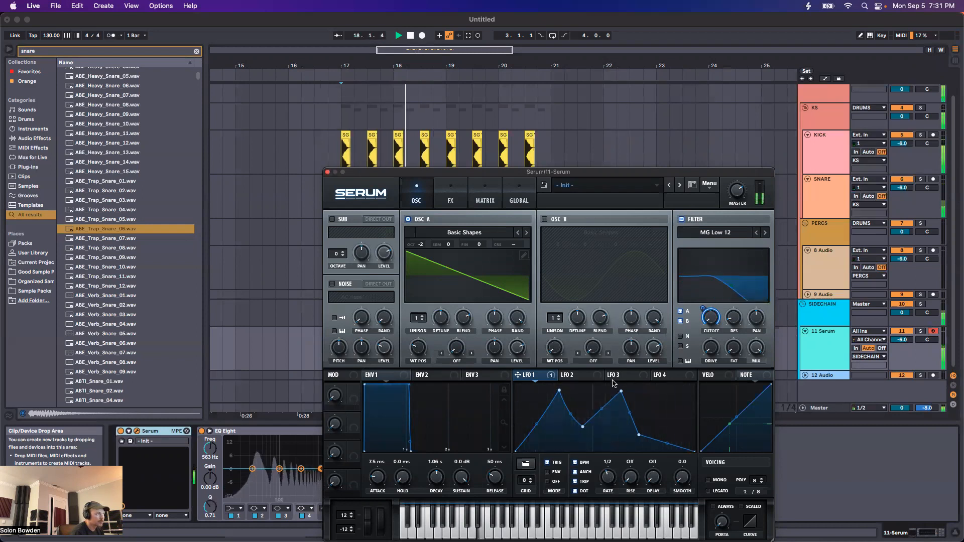
key(space)
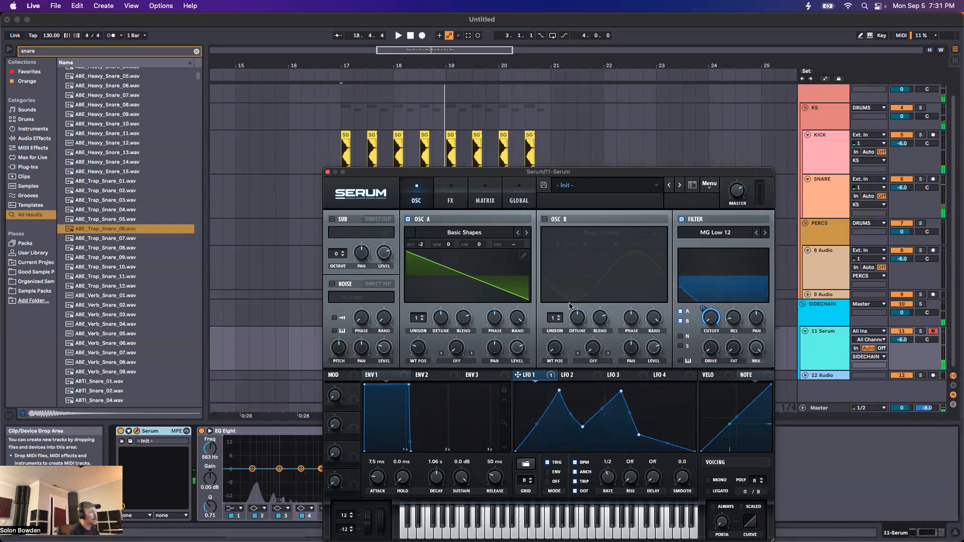
Enable oscillator B and set oscillator A's wavetable position to the sine-like first shape of Basic Shapes
drag(401, 171, 663, 227)
drag(427, 135, 423, 129)
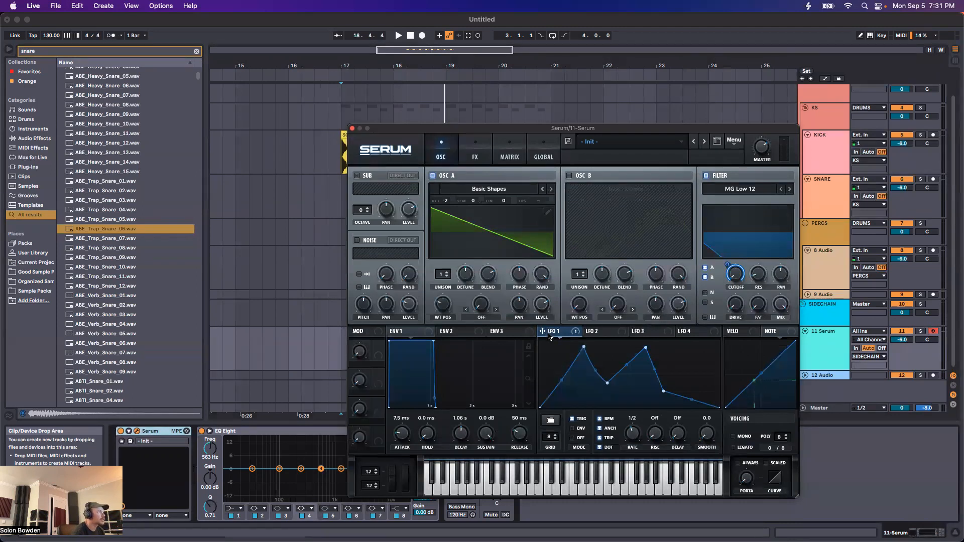
click(570, 176)
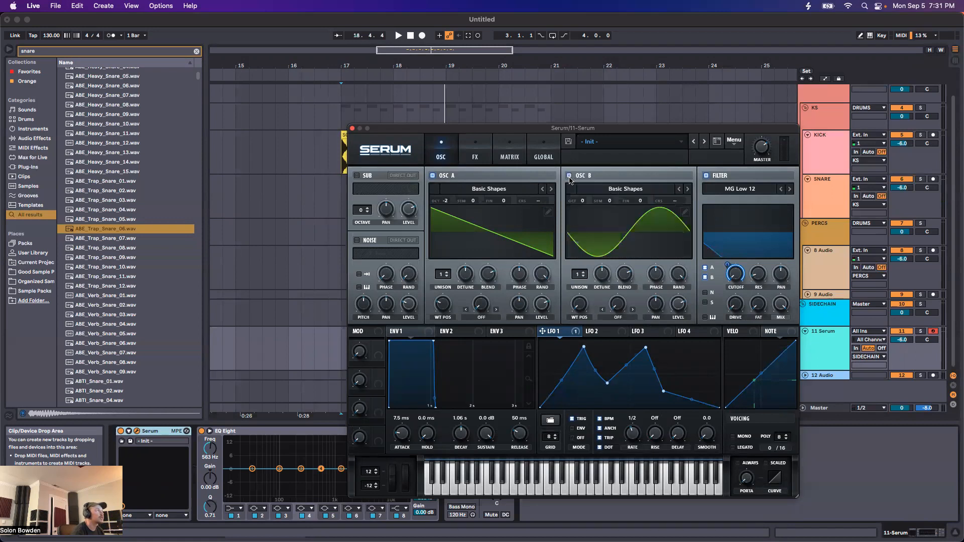
click(473, 191)
mouse_move(472, 201)
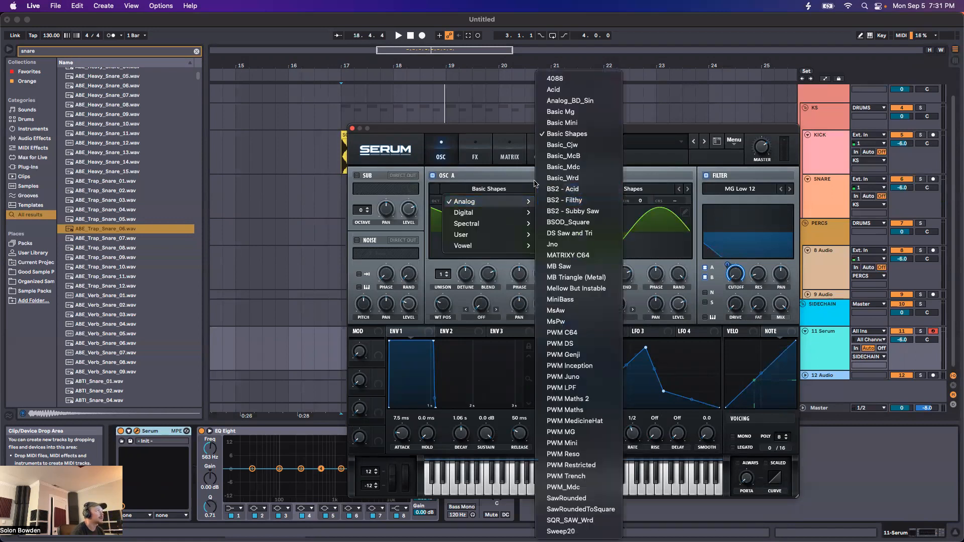
click(453, 190)
mouse_move(440, 311)
mouse_down()
mouse_move(441, 299)
mouse_move(440, 322)
mouse_move(444, 310)
mouse_up()
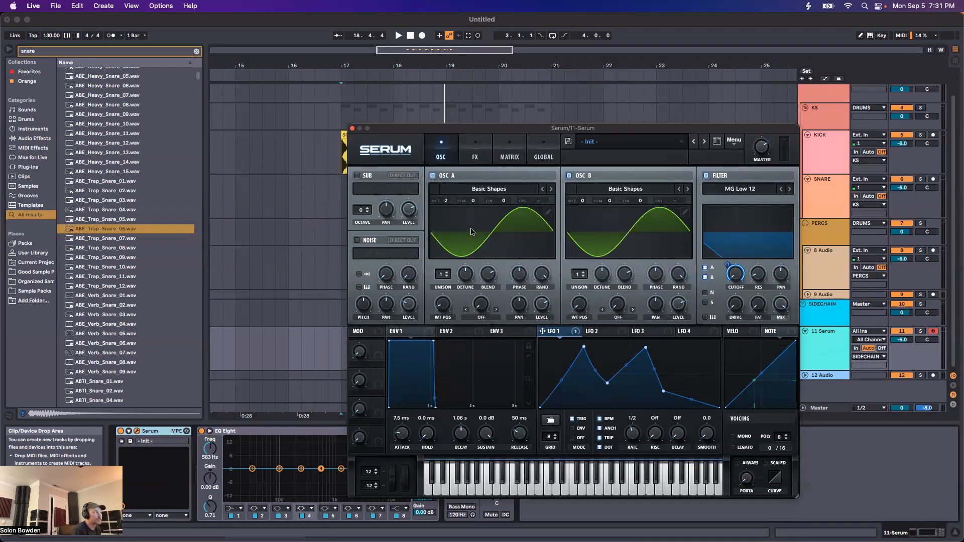
Edit oscillator A's wavetable to clear the upper harmonics of its first frame, leaving only bin 1 at 100%, for a pure sine
click(548, 212)
drag(392, 194, 435, 203)
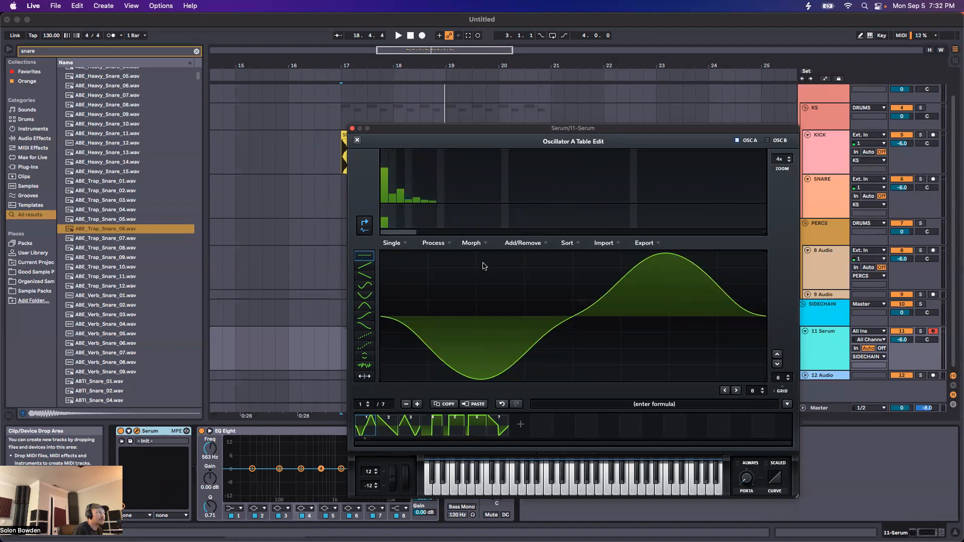
drag(390, 202, 435, 202)
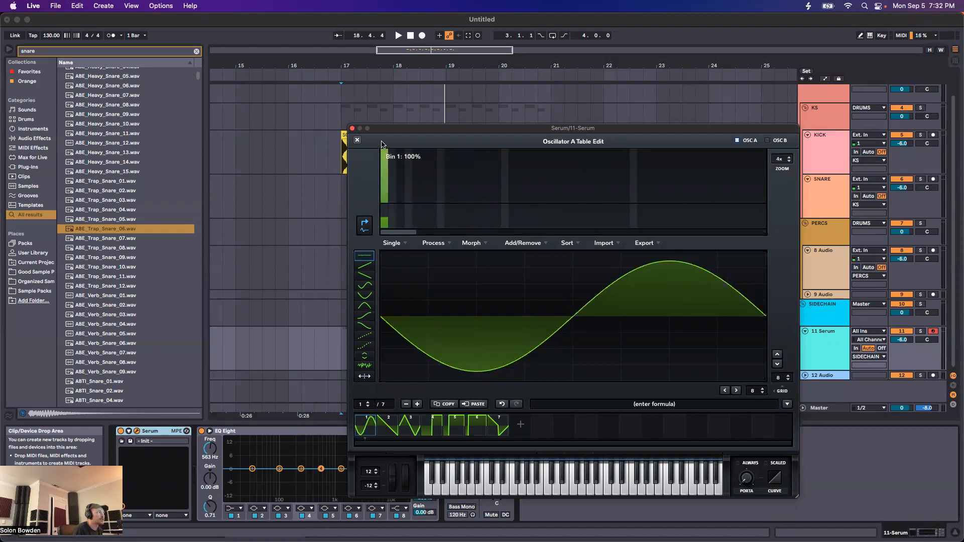
click(357, 140)
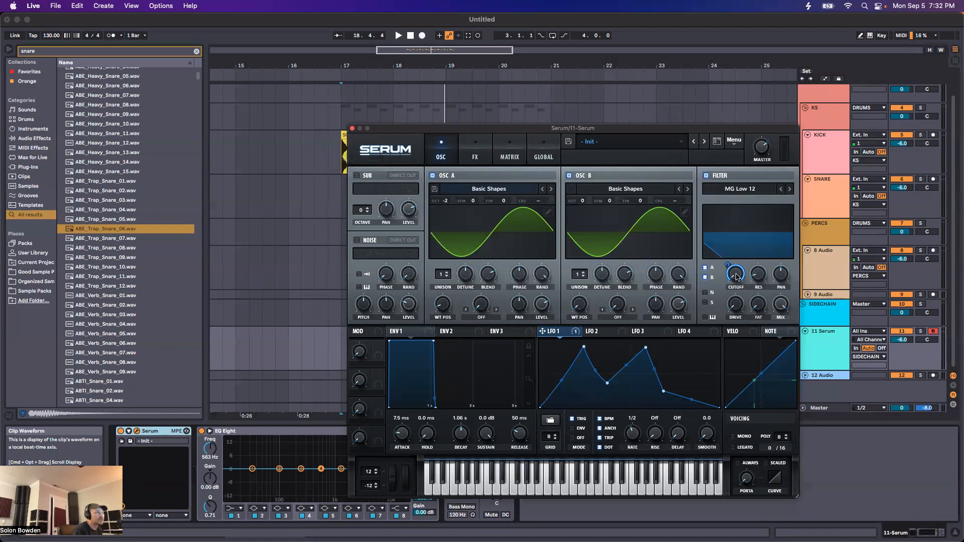
Look through the available filter types, including the Normal and Misc categories, keeping MG Low 12
drag(734, 274, 722, 246)
click(748, 189)
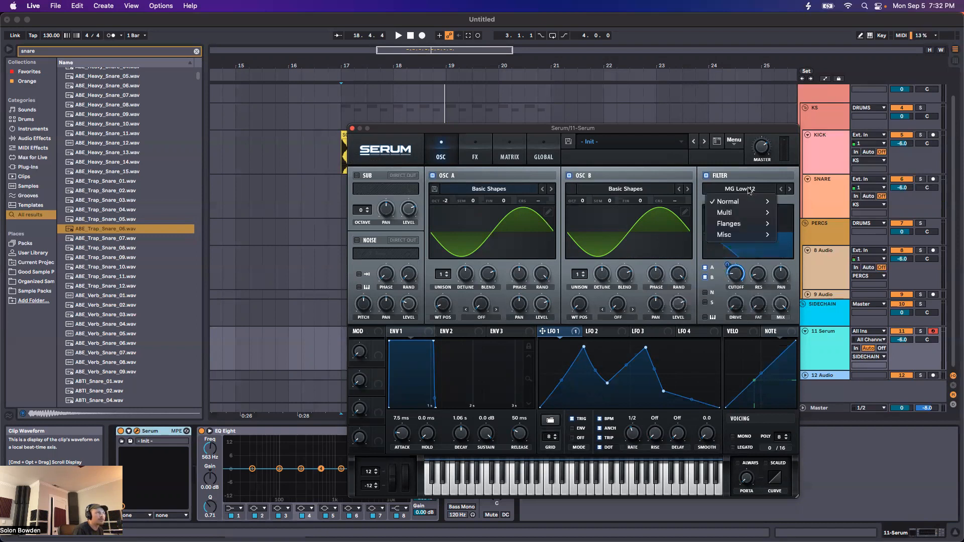
mouse_move(737, 200)
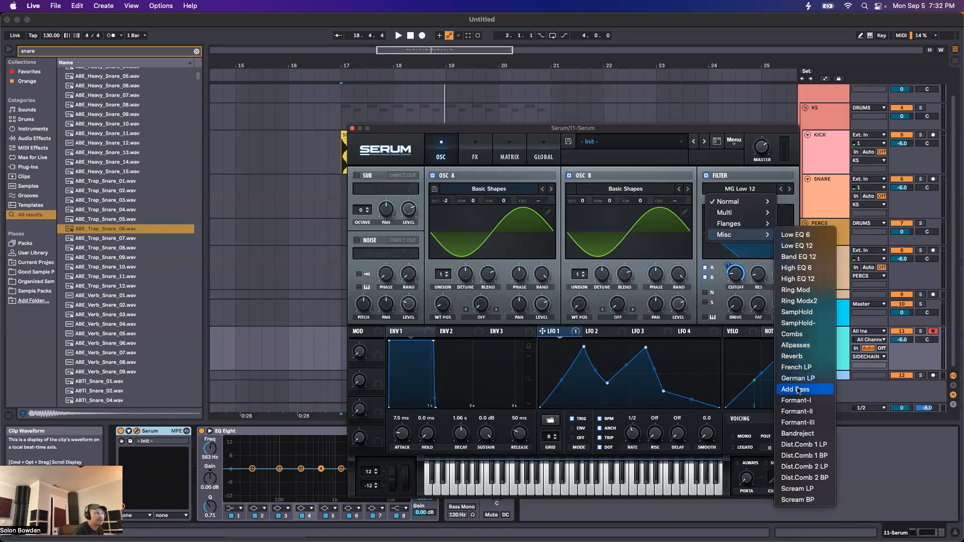
click(696, 177)
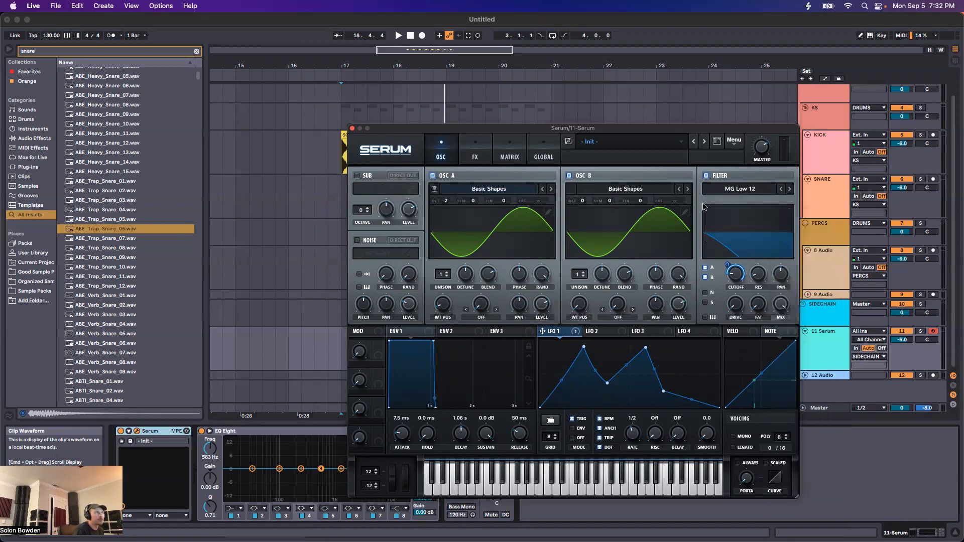
click(744, 192)
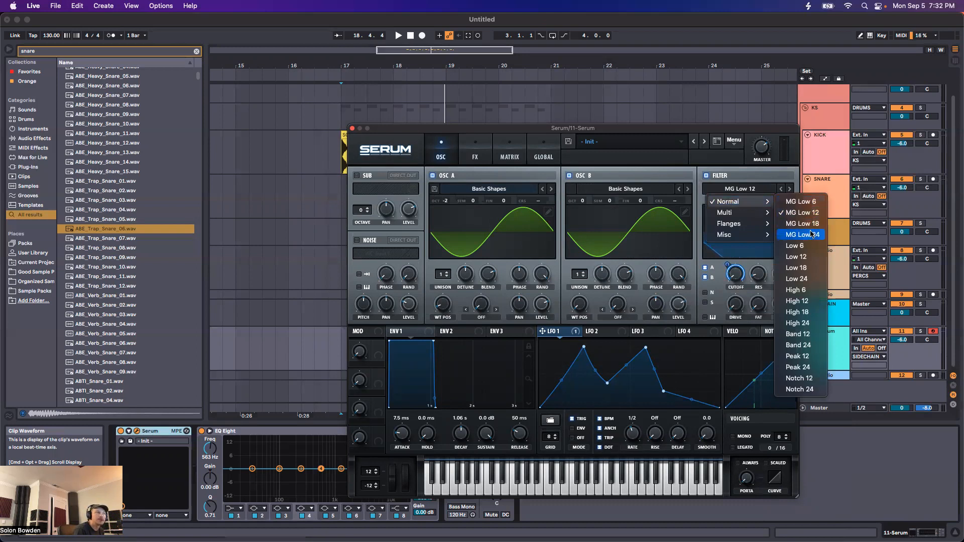
click(747, 182)
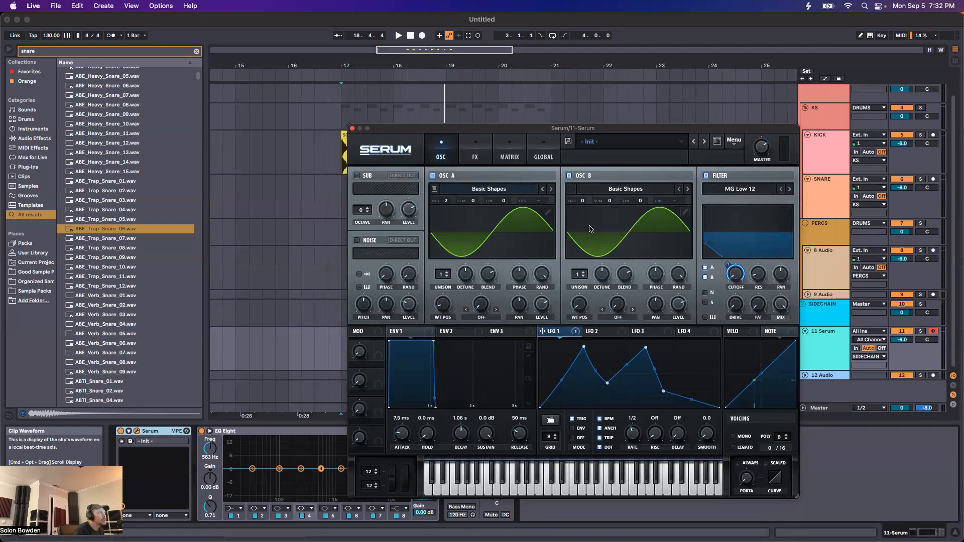
Turn oscillator B's level all the way down and set oscillator A's warp mode to FM (from B)
drag(678, 303, 697, 445)
click(481, 317)
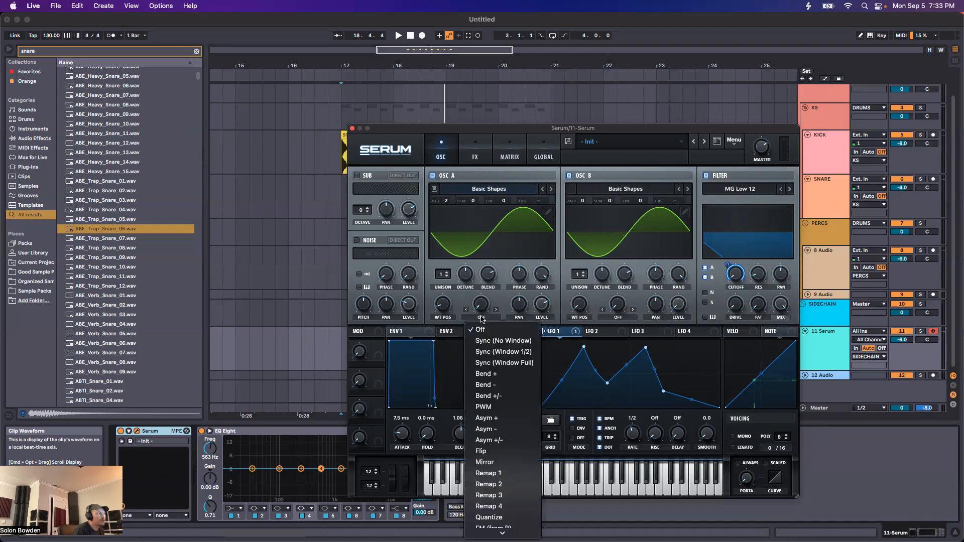
scroll(482, 436, down, 3)
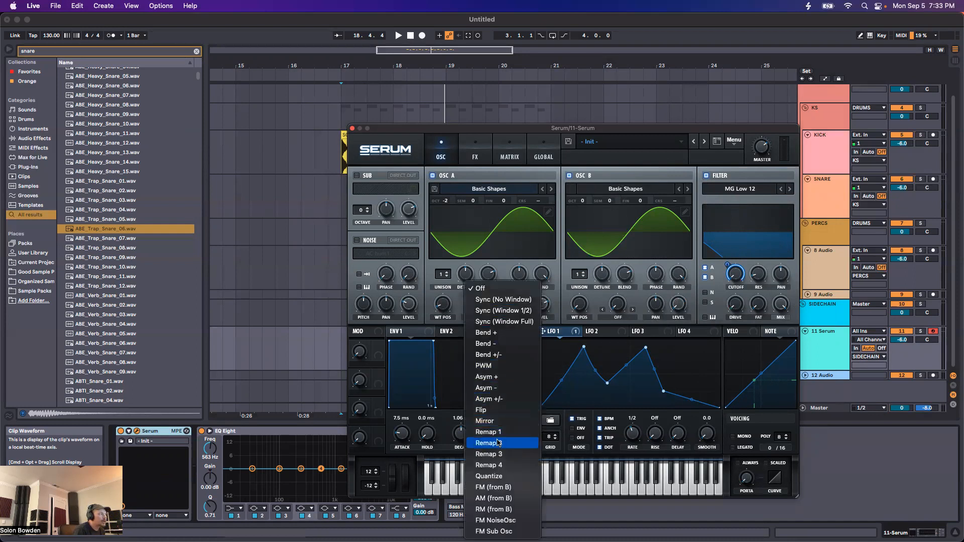
click(482, 488)
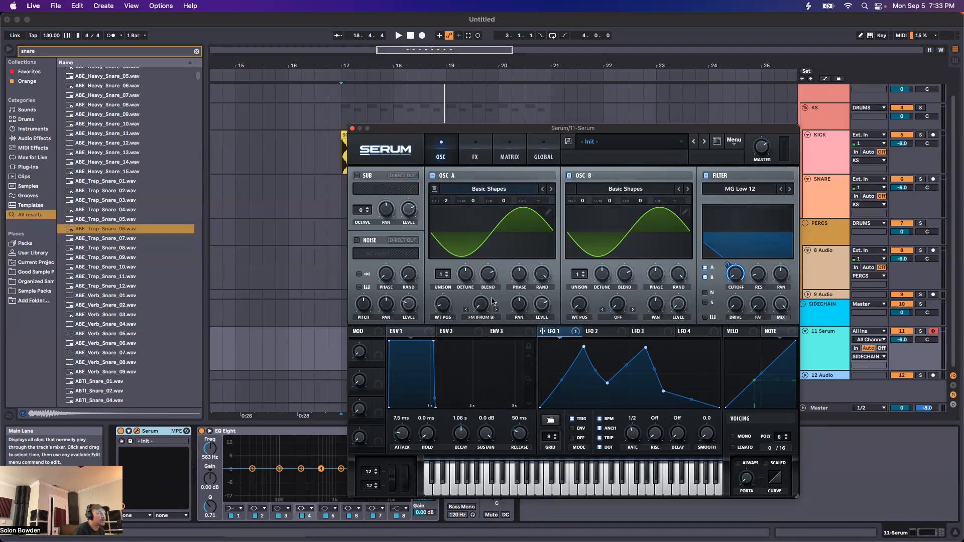
Audition different FM warp amounts on oscillator A with both oscillators bypassing the filter, and route only oscillator A back through it
mouse_move(481, 306)
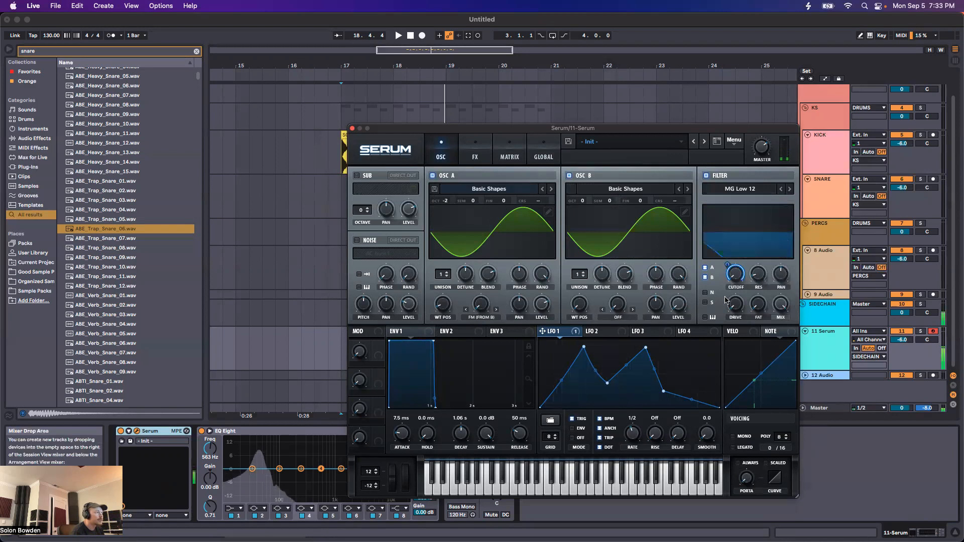
drag(510, 126, 502, 109)
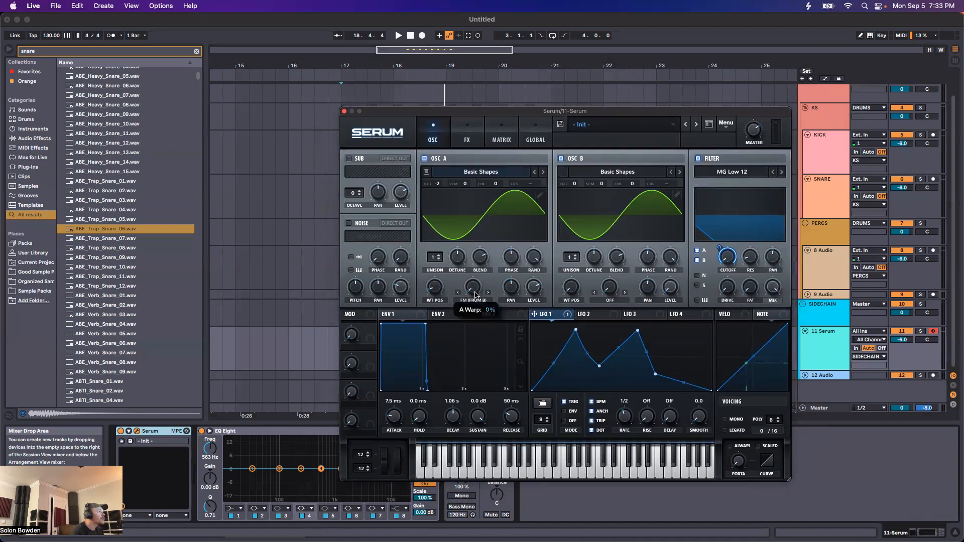
drag(465, 234, 464, 234)
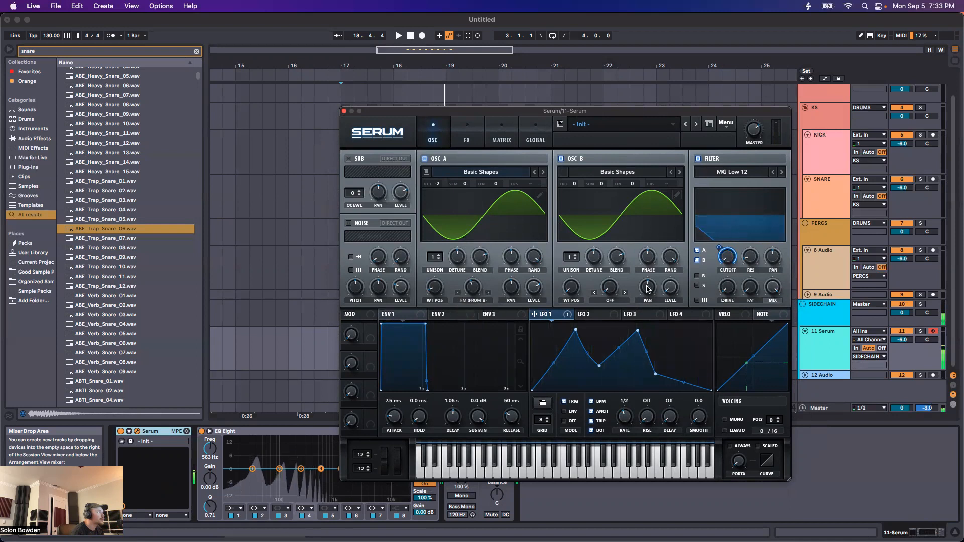
click(697, 260)
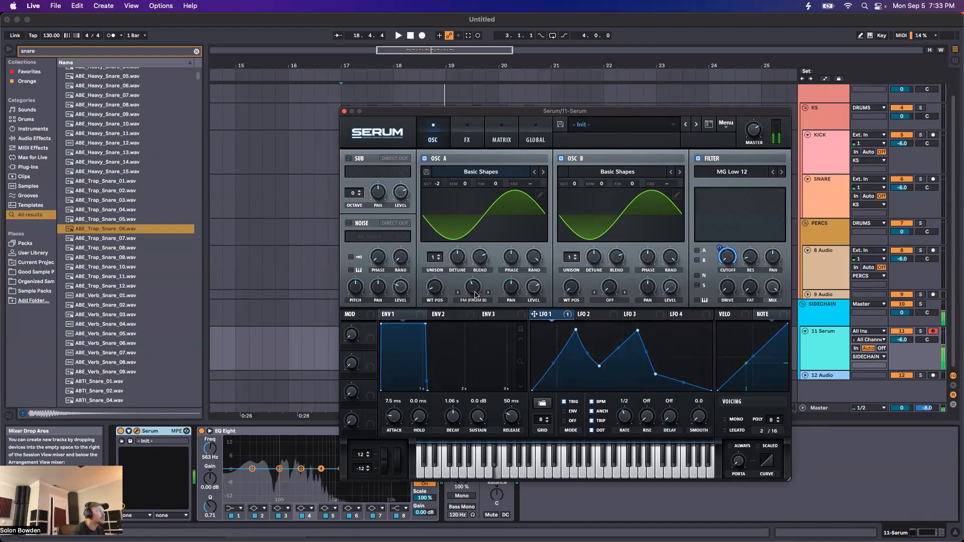
drag(473, 290, 477, 287)
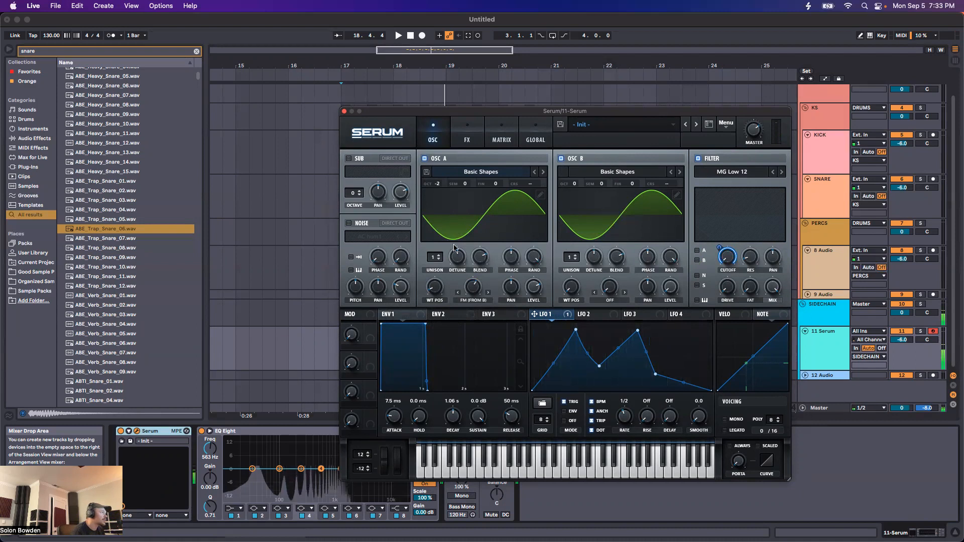
drag(467, 297, 463, 312)
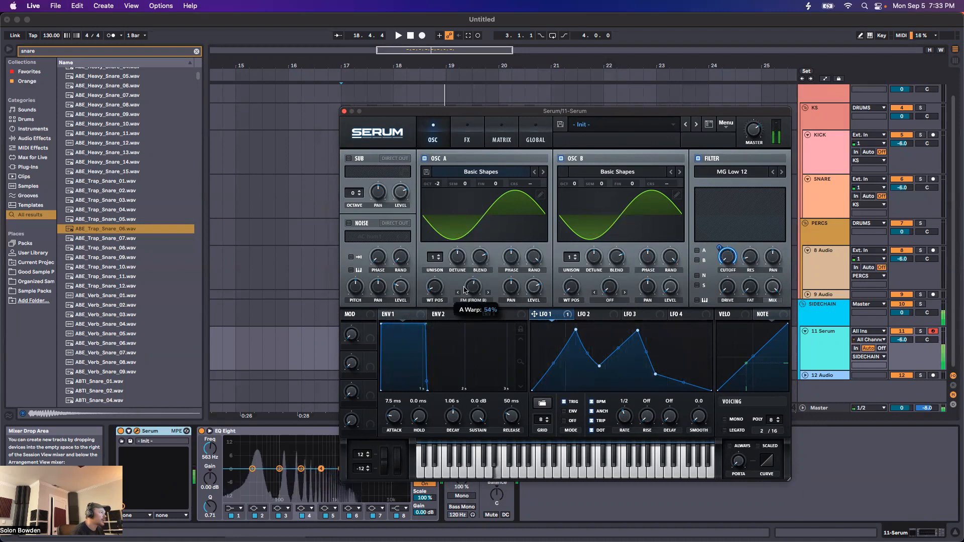
click(697, 250)
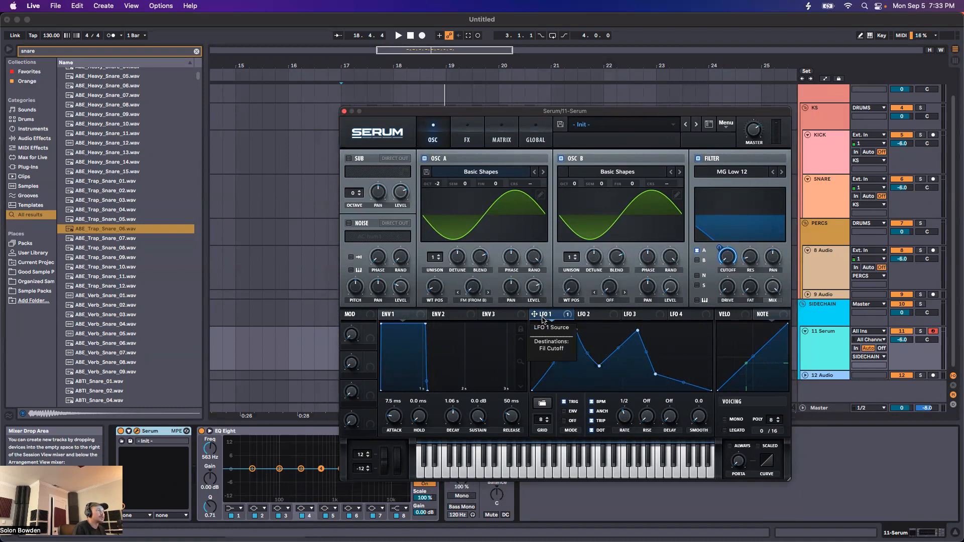
Assign LFO 1 to oscillator A's FM warp with an amount of about 38 and to its level with an amount of 100
drag(480, 111, 414, 76)
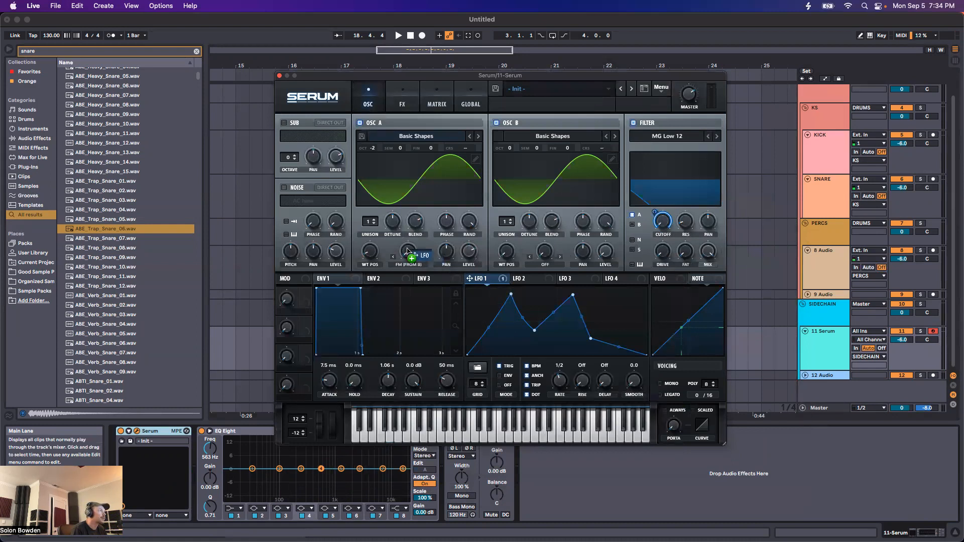
drag(407, 251, 396, 273)
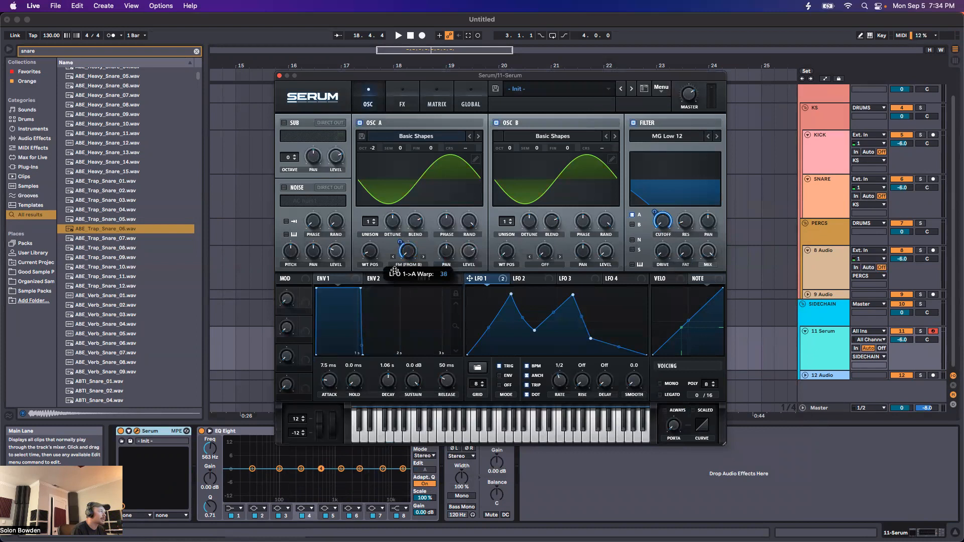
drag(471, 282, 468, 251)
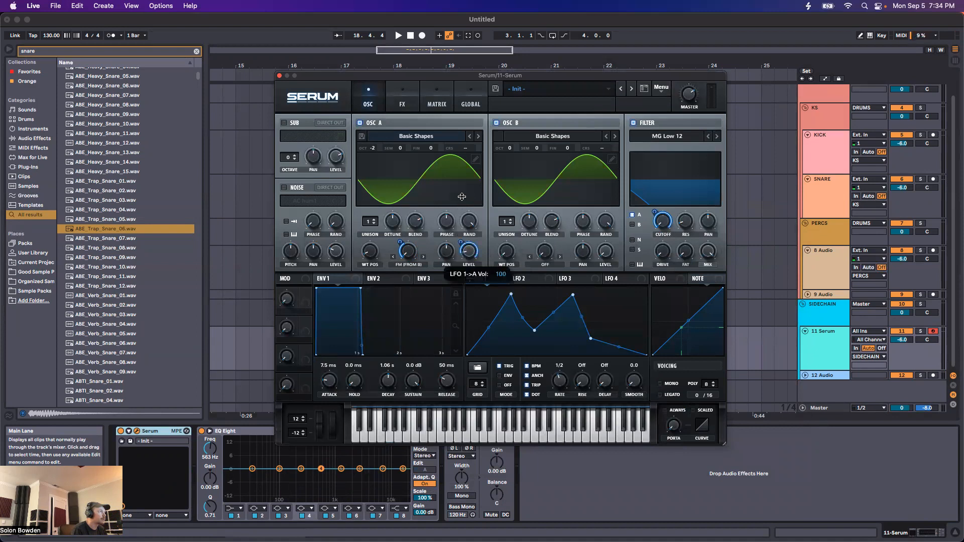
Raise both LFO 1 peaks to the maximum and fine-tune the LFO's modulation amount on oscillator A's warp
drag(509, 290, 510, 288)
drag(573, 295, 573, 287)
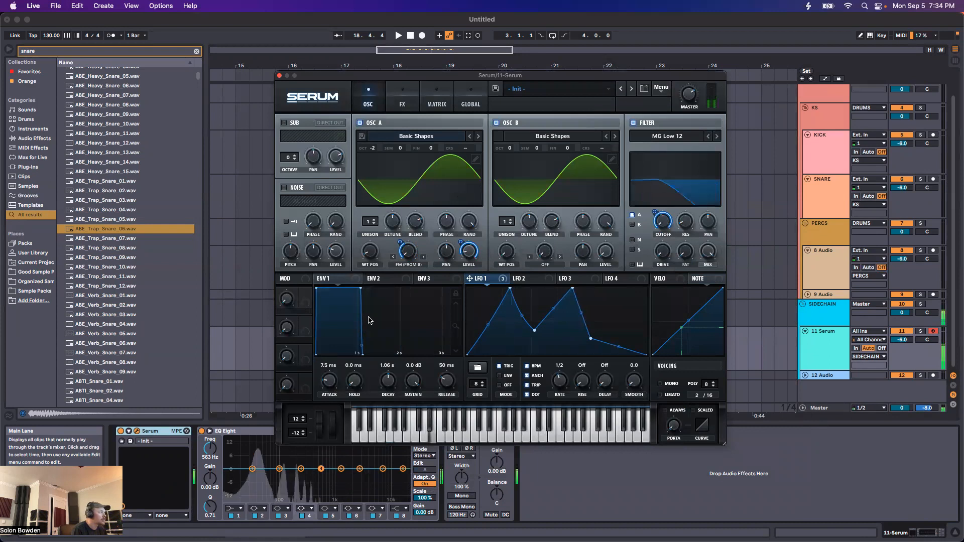
drag(399, 240, 400, 237)
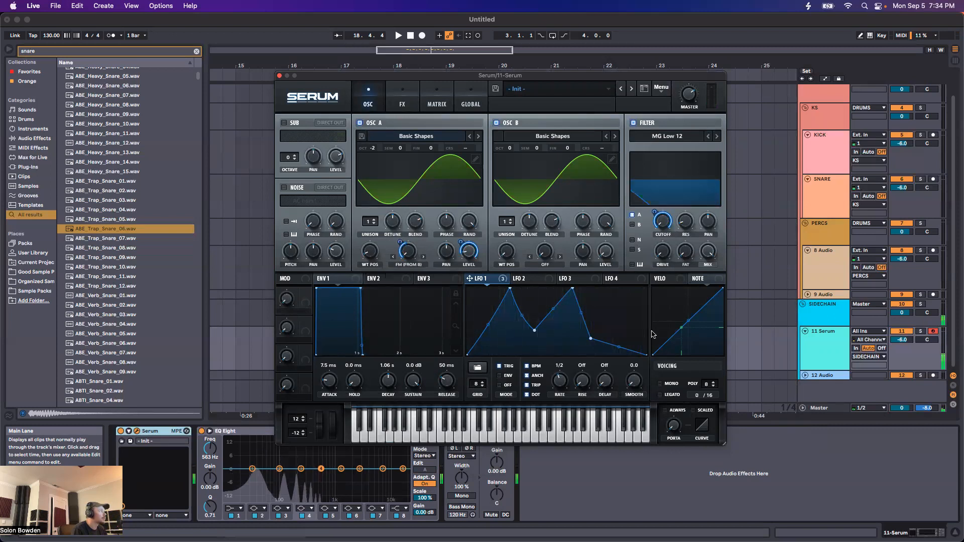
Search the browser for "satur", insert Saturator directly after Serum with its Drive at 1.71 dB, and play the patch with the drums
drag(390, 78, 430, 52)
key(super+f)
text(satur)
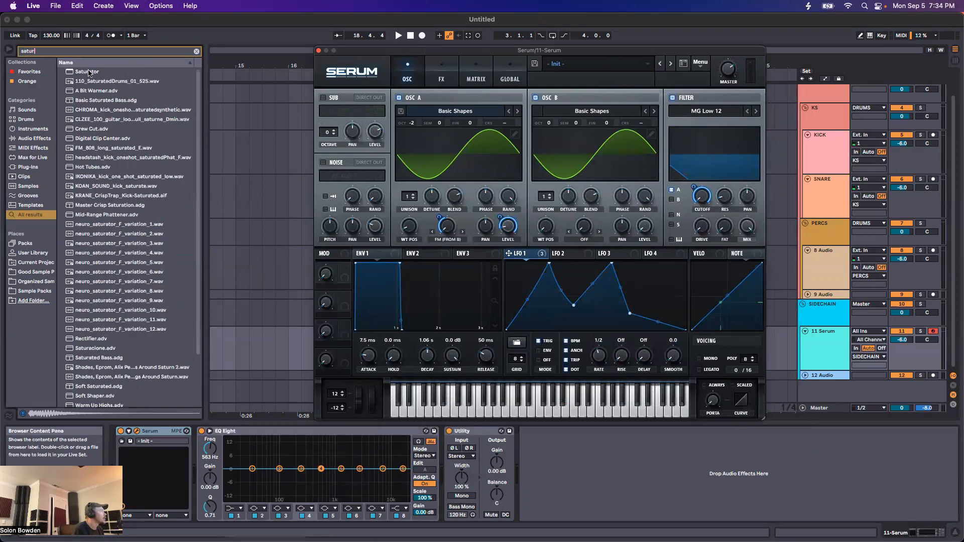
drag(89, 73, 225, 460)
click(207, 453)
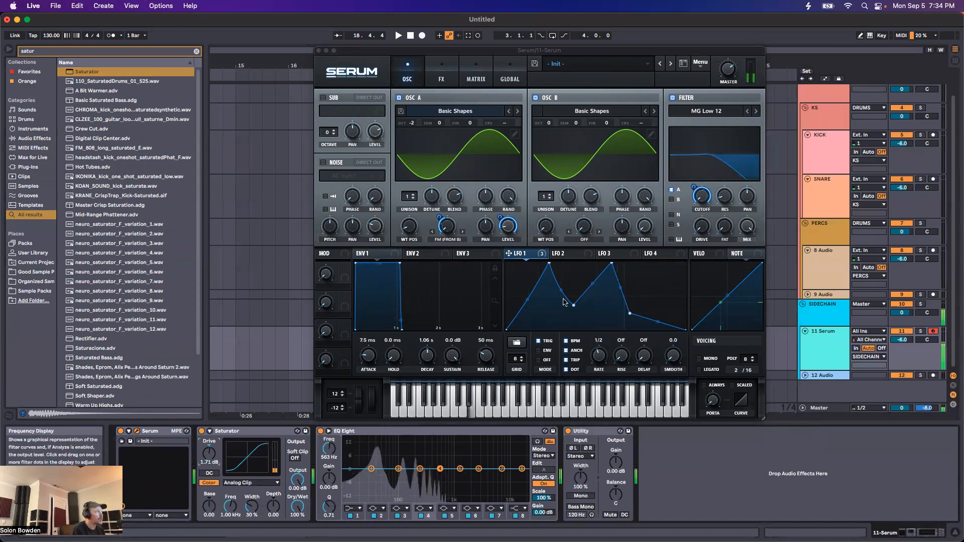
drag(347, 50, 334, 123)
key(space)
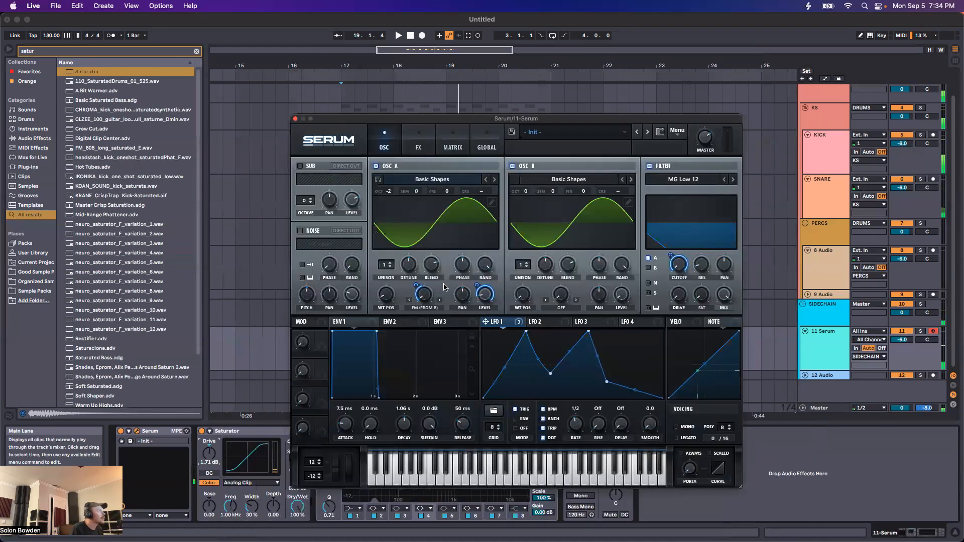
Stop playback and set LFO 1's modulation amount on oscillator A's FM warp to about 46
key(space)
drag(416, 160, 480, 88)
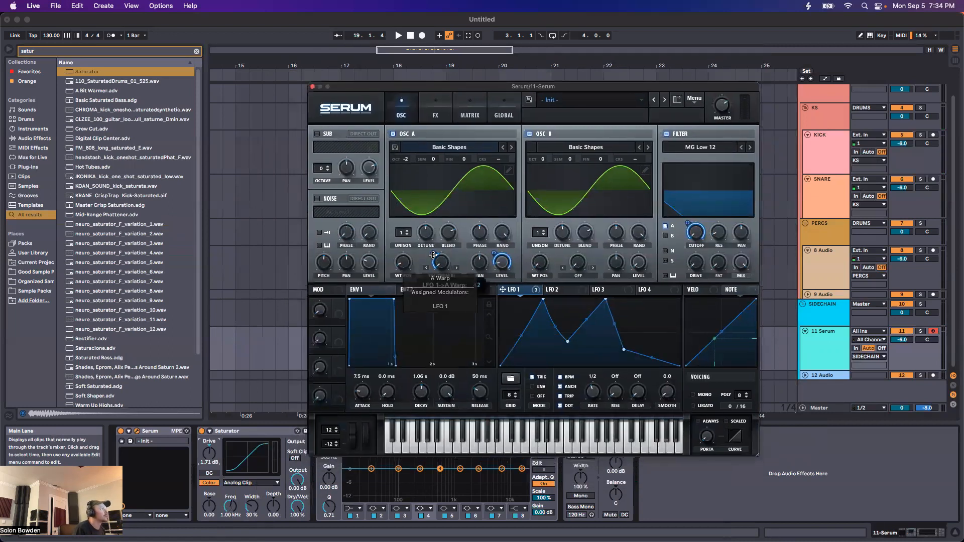
drag(435, 254, 436, 249)
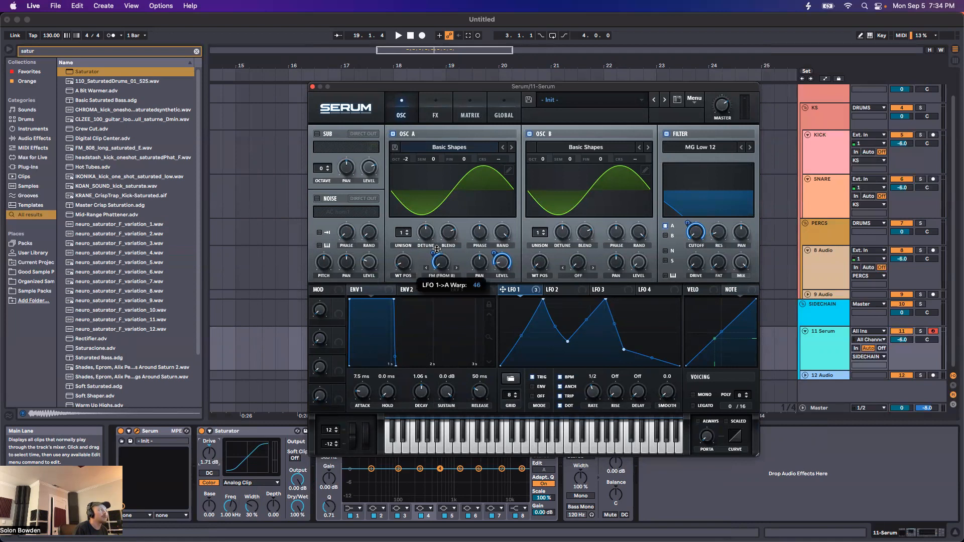
Reshape LFO 2 into a straight rising ramp and assign it to oscillator A's FM warp
click(554, 290)
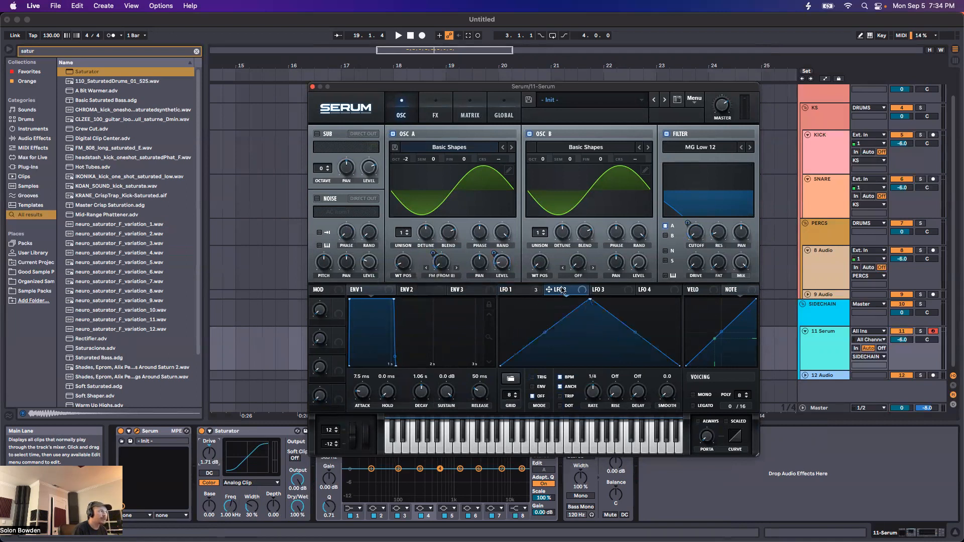
drag(589, 301, 687, 266)
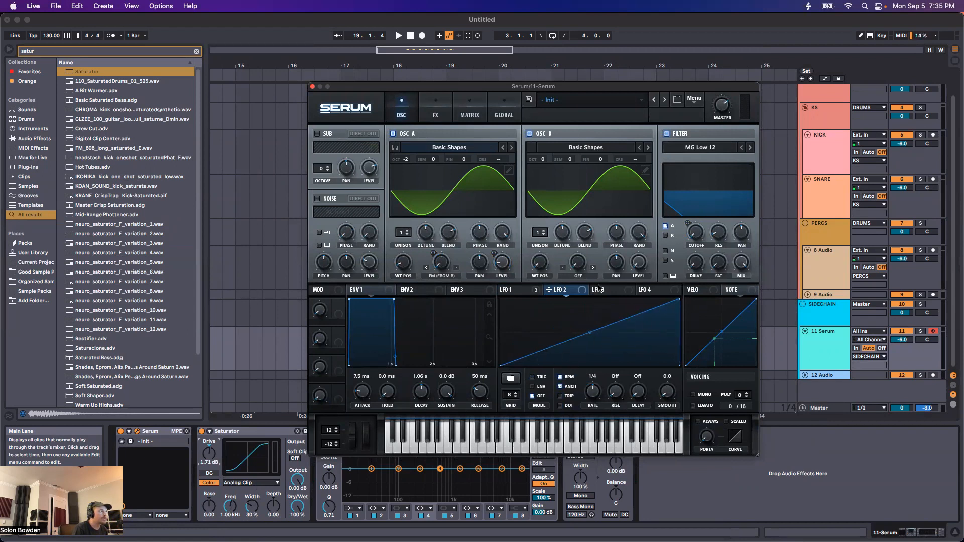
drag(564, 292, 441, 266)
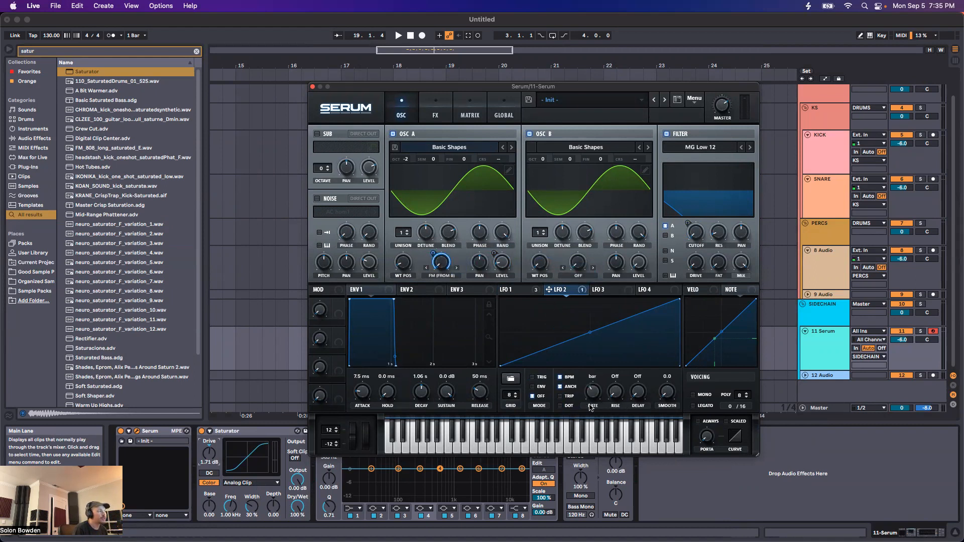
Bypass LFO 1's modulation of oscillator A's warp and audition LFO 2 alone in trigger mode at a 2 bar rate
right_click(505, 289)
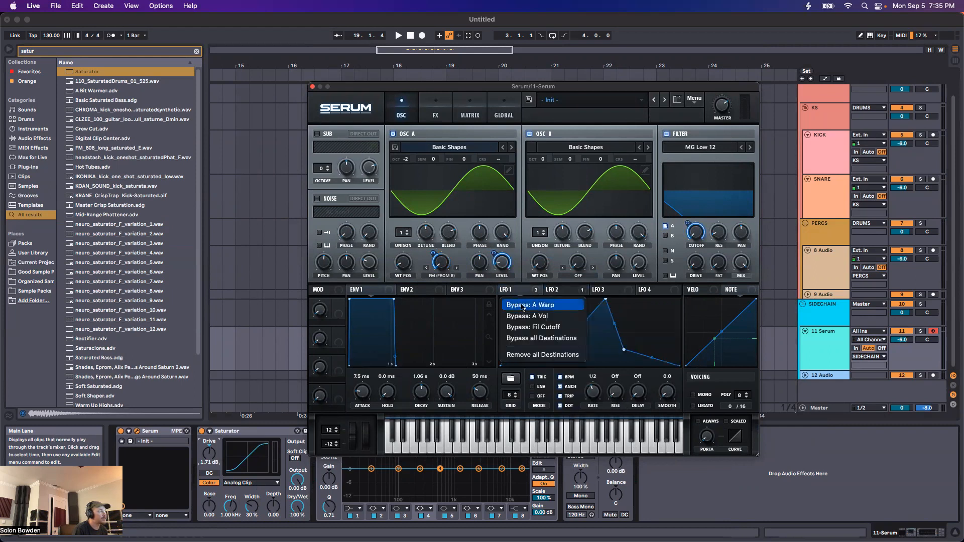
click(523, 304)
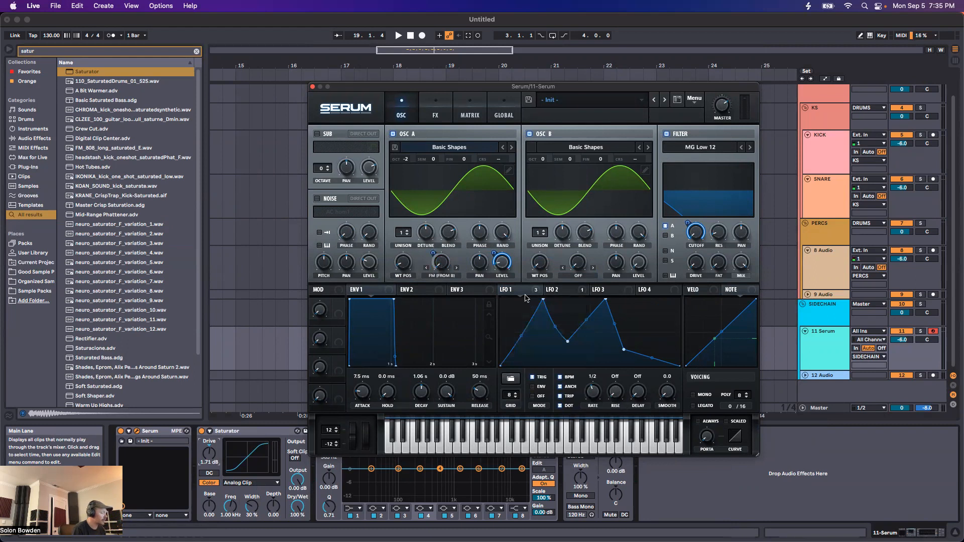
click(558, 289)
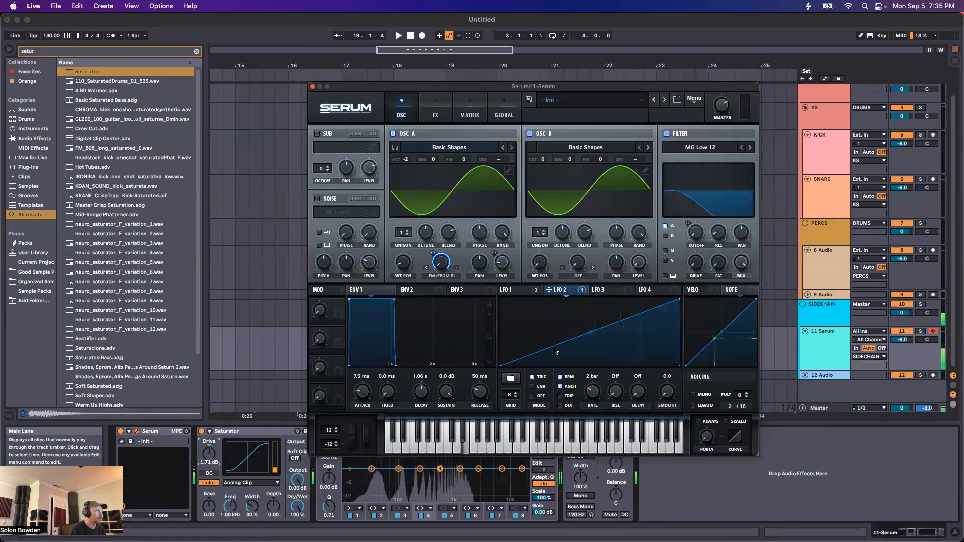
Set LFO 2's modulation amount on oscillator A's warp to about 51 and re-enable LFO 1's modulation of the same warp
mouse_move(435, 252)
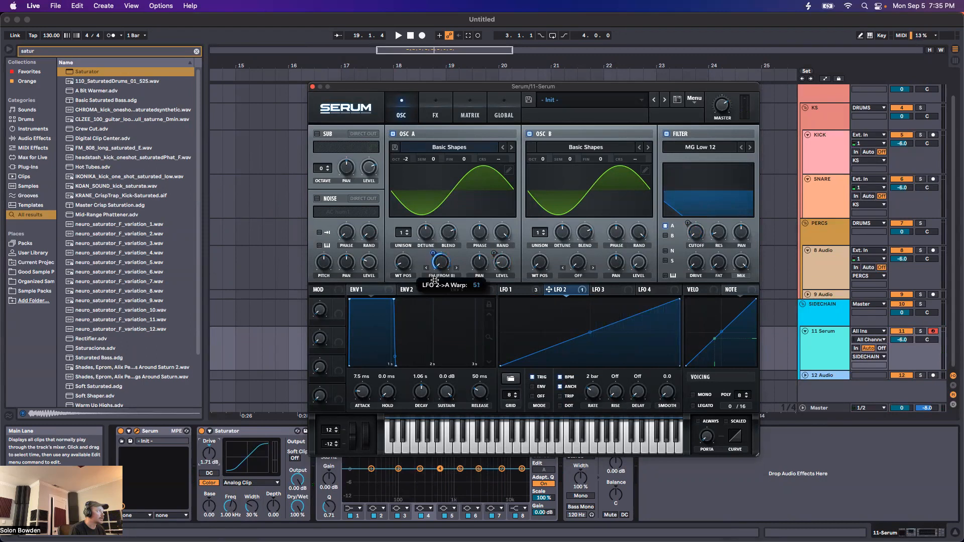
drag(435, 284, 435, 283)
mouse_move(440, 258)
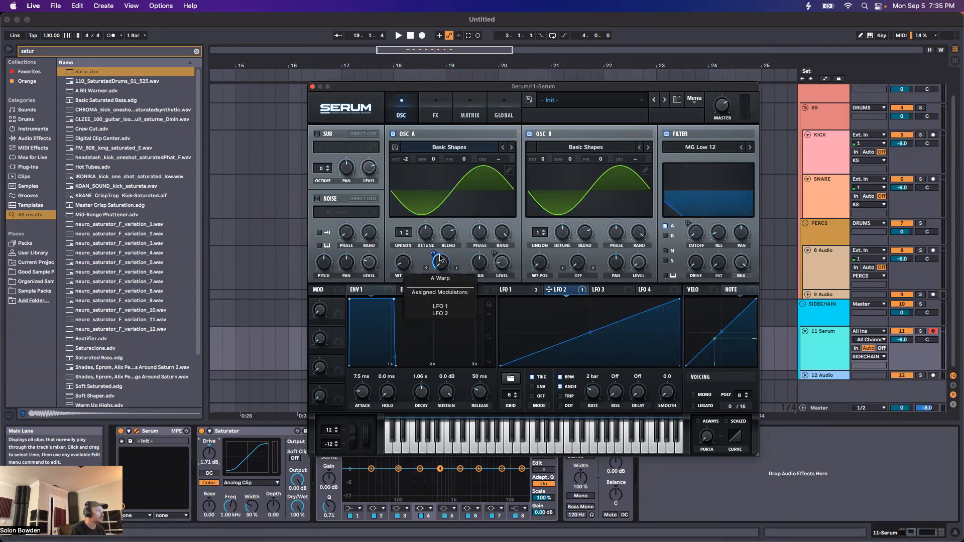
right_click(510, 291)
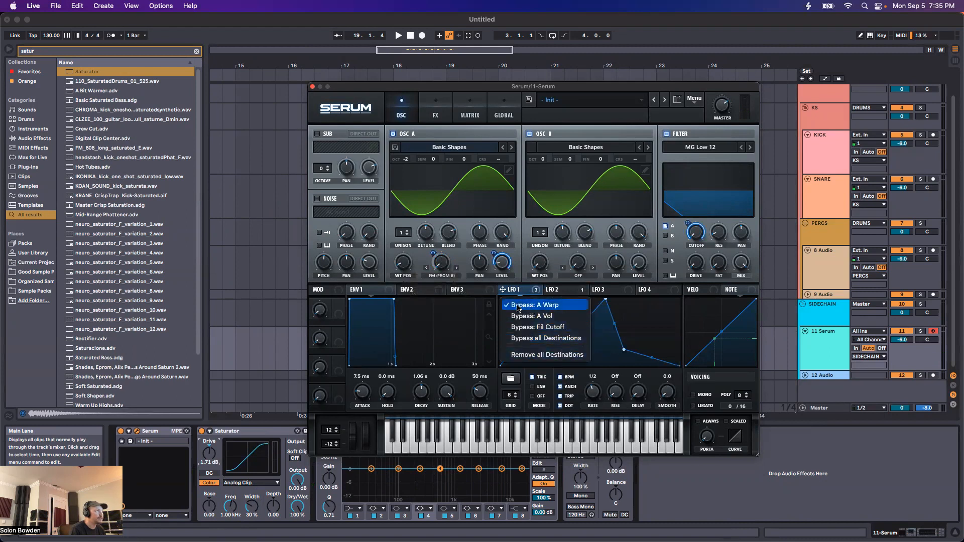
click(516, 306)
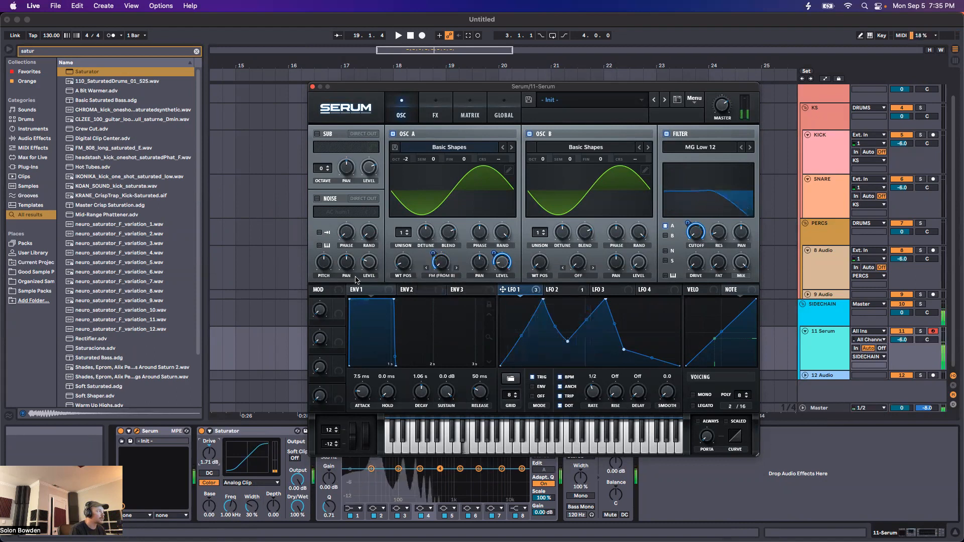
Reduce LFO 2's modulation amount on oscillator A's FM warp to about 30, fine-tune it and compare both LFOs' shapes
click(555, 291)
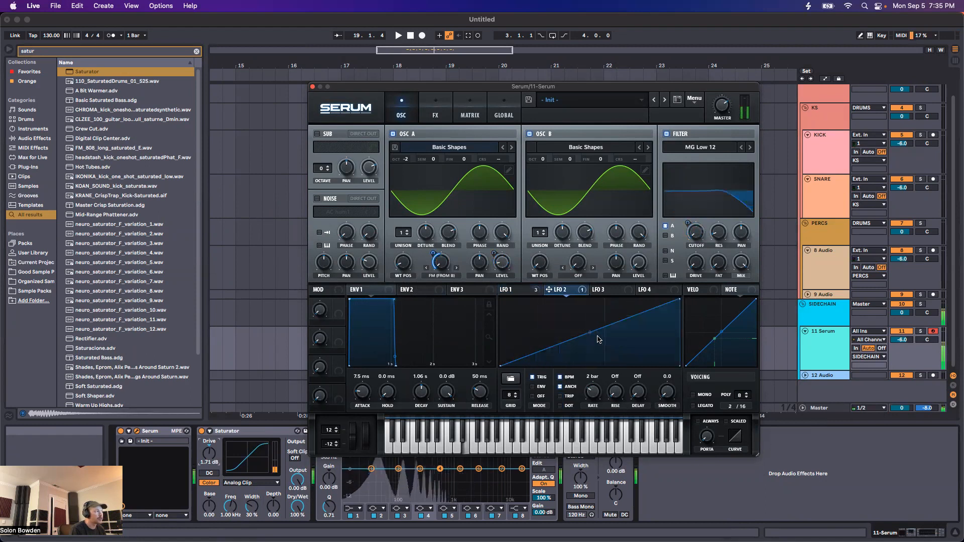
mouse_move(433, 255)
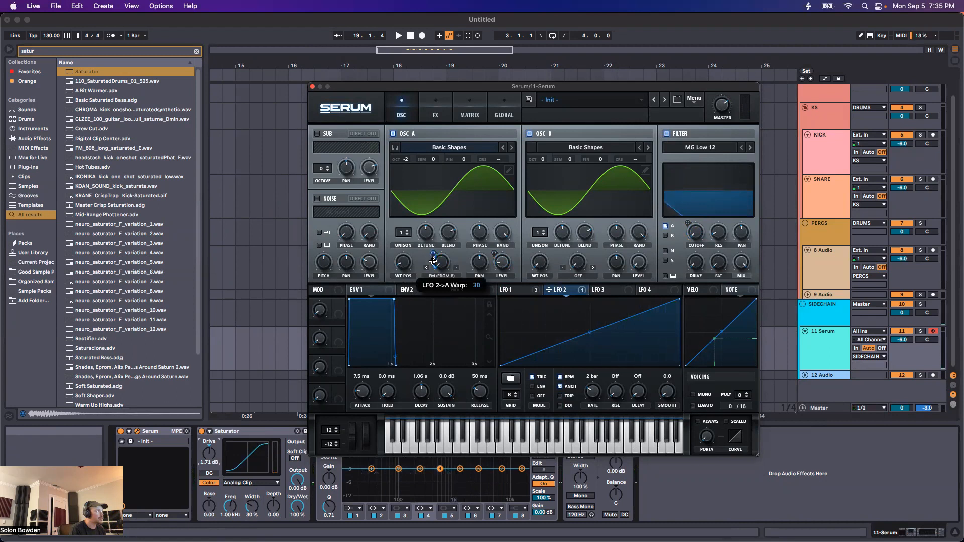
click(512, 292)
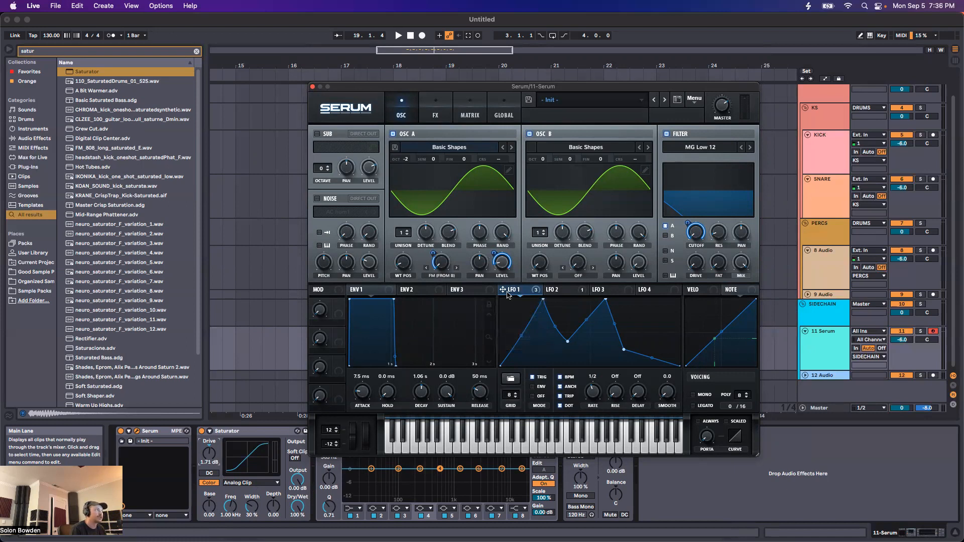
mouse_move(441, 266)
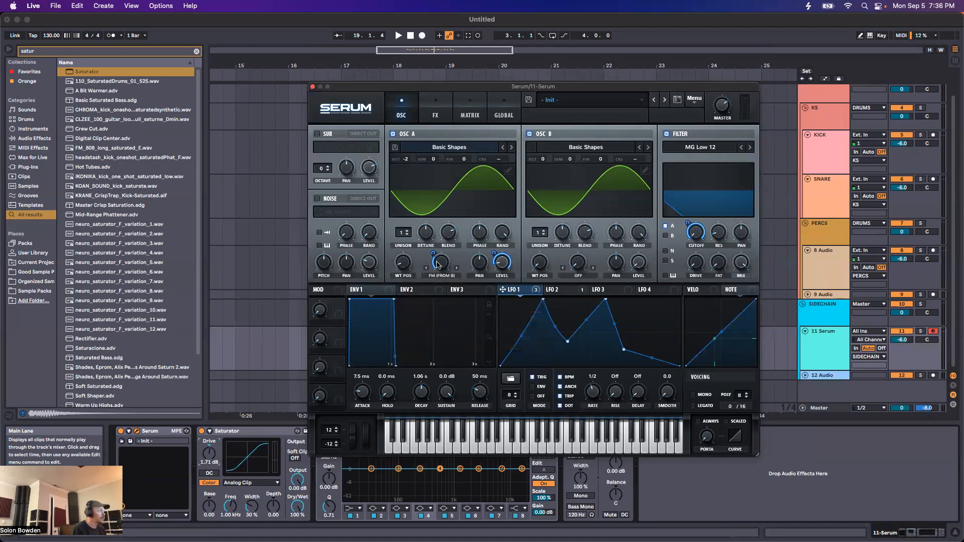
click(566, 292)
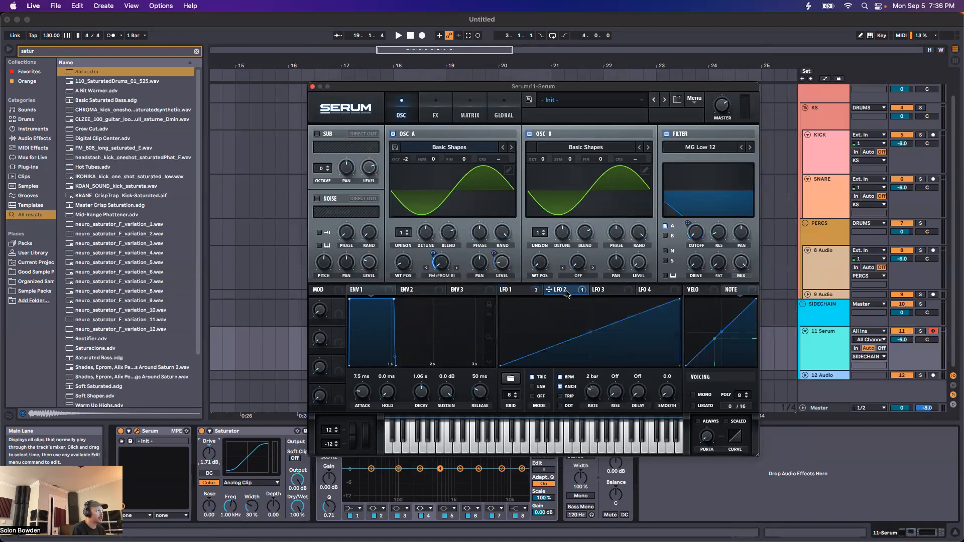
drag(434, 252, 434, 260)
click(516, 292)
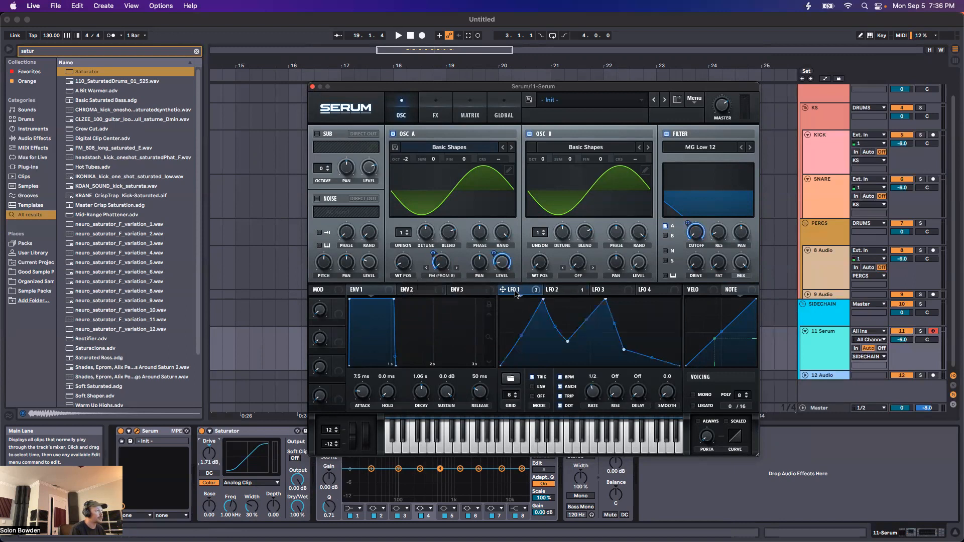
click(557, 290)
click(515, 292)
Uncover the arrangement, search the browser for "hat" and audition several hat samples
drag(421, 89, 605, 71)
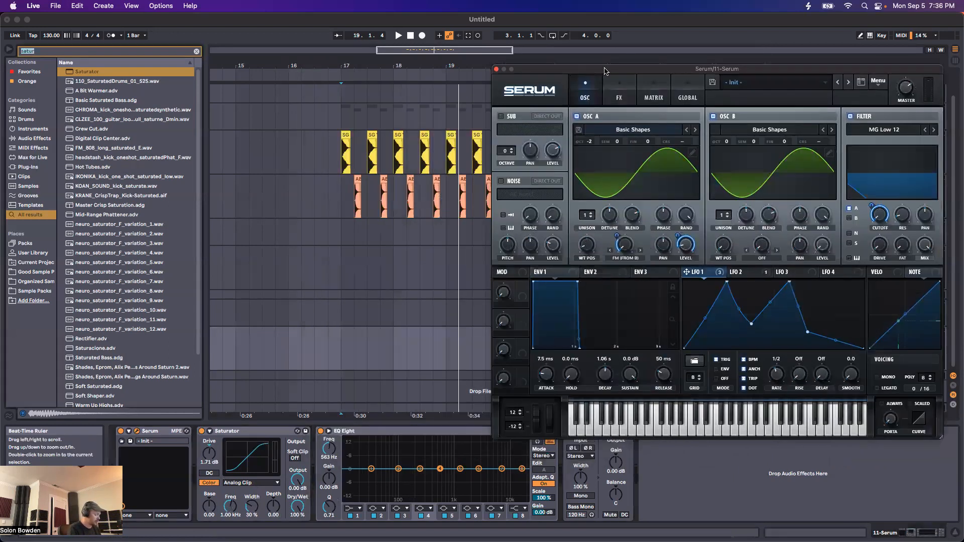
click(156, 282)
text(hat)
scroll(161, 350, down, 15)
click(162, 348)
click(138, 378)
scroll(138, 379, down, 5)
click(139, 377)
click(120, 292)
click(97, 308)
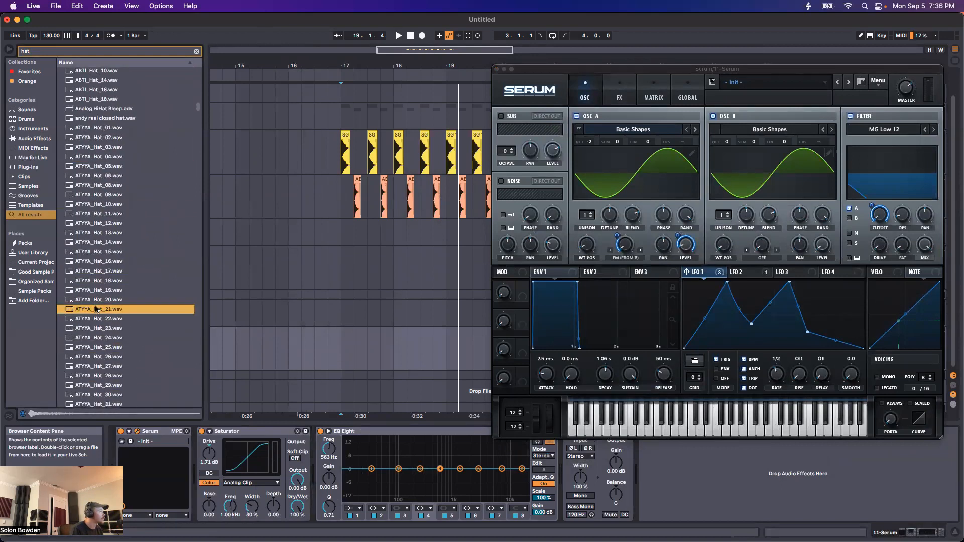
Place ATYYA_Hat_15.wav on the 8 Audio track in the PERCS group at the start of bar 17
click(76, 255)
mouse_move(92, 255)
mouse_down()
mouse_move(371, 341)
mouse_move(346, 346)
mouse_up()
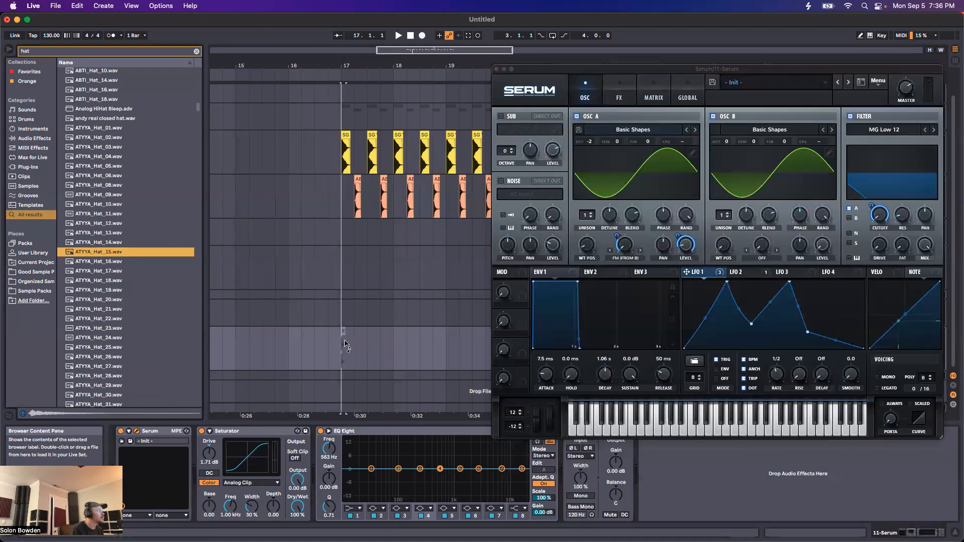
click(481, 315)
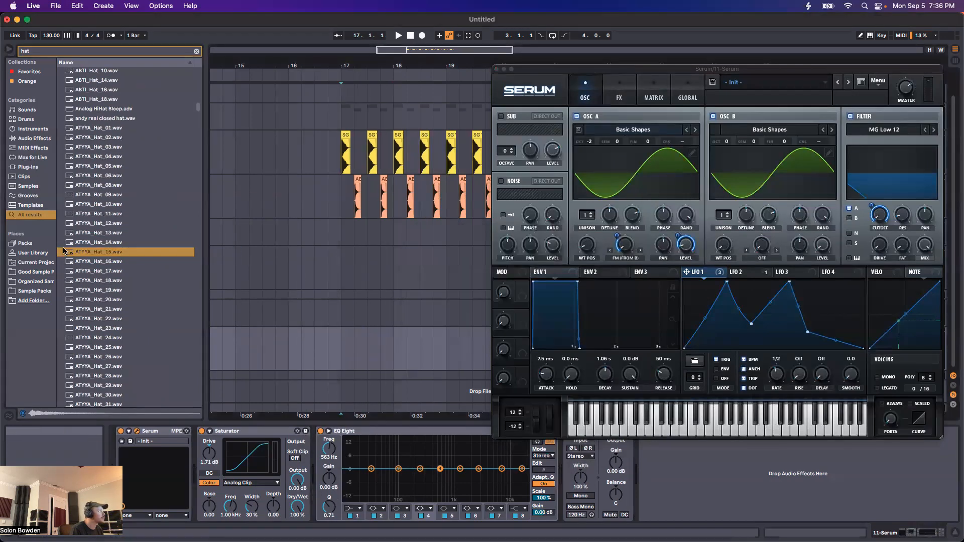
click(344, 274)
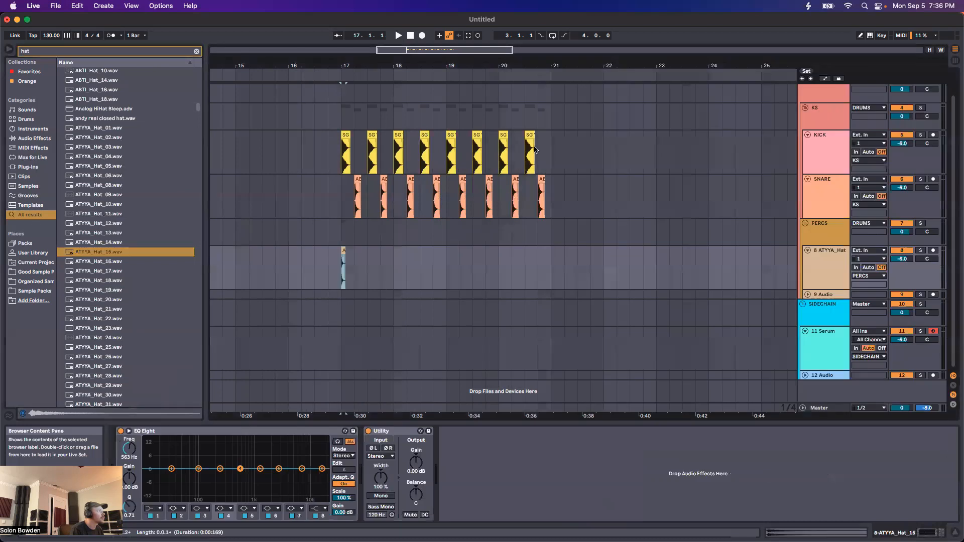
Duplicate the hat clip at half-beat spacing until eight hats fill bar 17
scroll(353, 257, up, 3)
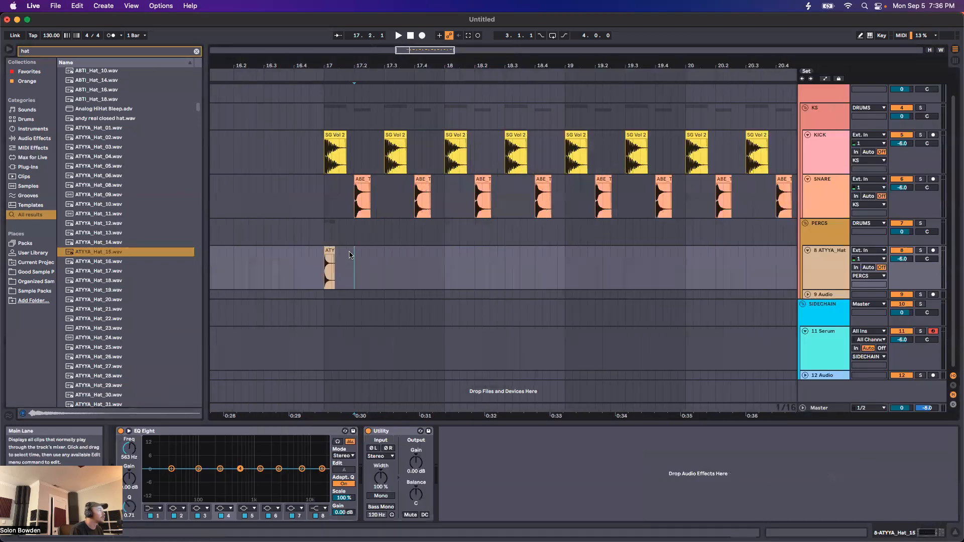
click(336, 253)
key(super+d)
key(super+d)
key(super+d)
key(super+d)
key(super+d)
key(super+d)
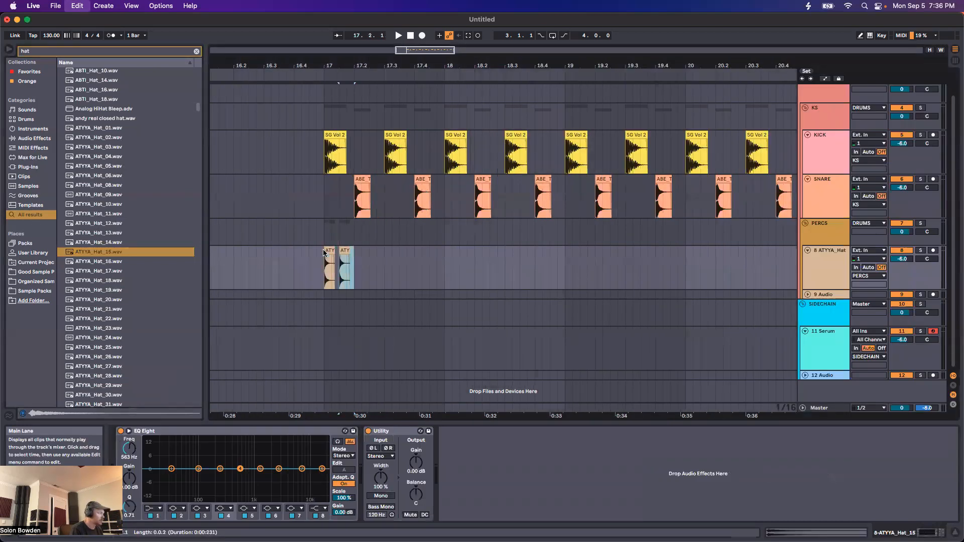
key(super+d)
Warp all eight hat clips in Beats mode with the transient loop off and the transient envelope at 19
mouse_move(445, 270)
mouse_down()
mouse_move(319, 260)
mouse_move(452, 266)
mouse_up()
click(327, 250)
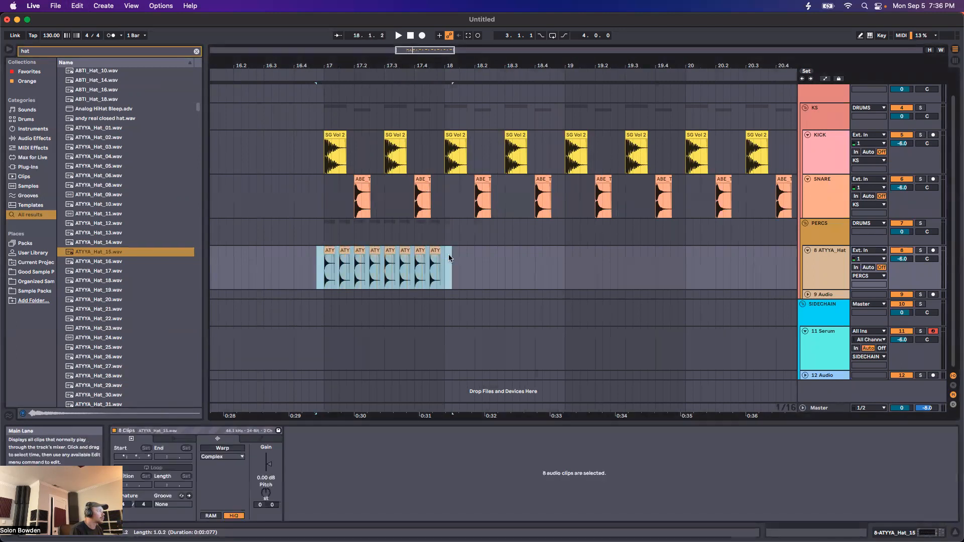
click(222, 456)
click(226, 464)
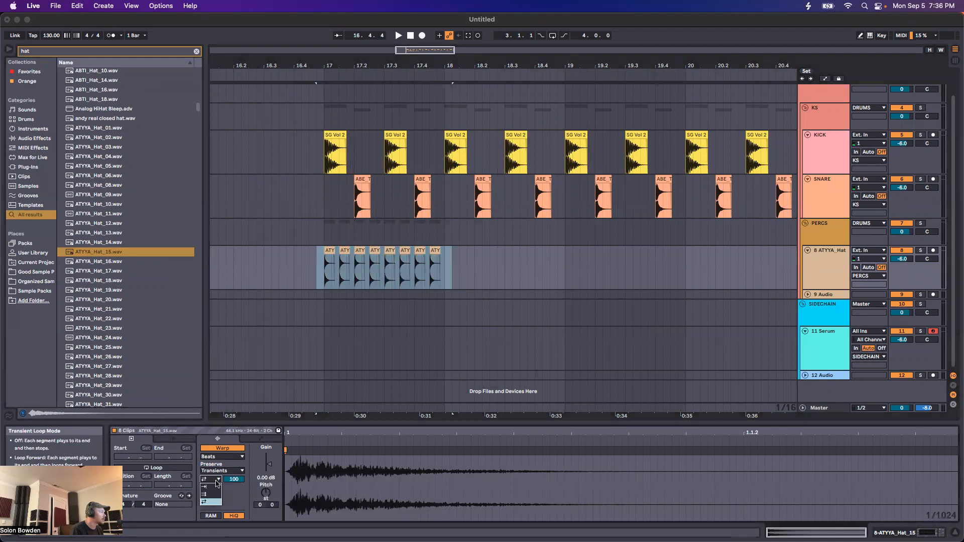
drag(234, 480, 234, 490)
Duplicate the one-bar hat pattern three times through bar 20 and play it with the kick and snare
drag(325, 269, 444, 270)
key(super+d)
key(super+d)
key(super+d)
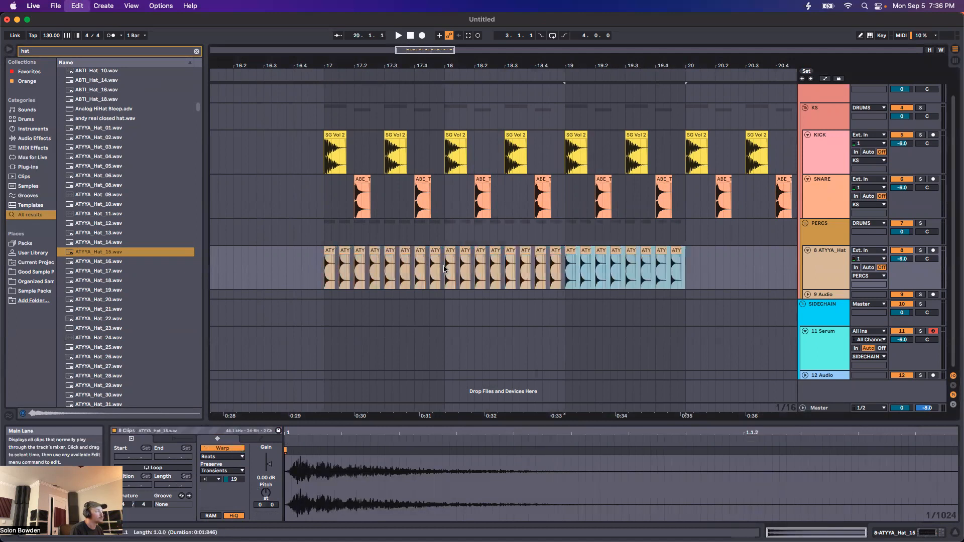
scroll(370, 269, down, 5)
click(298, 272)
key(space)
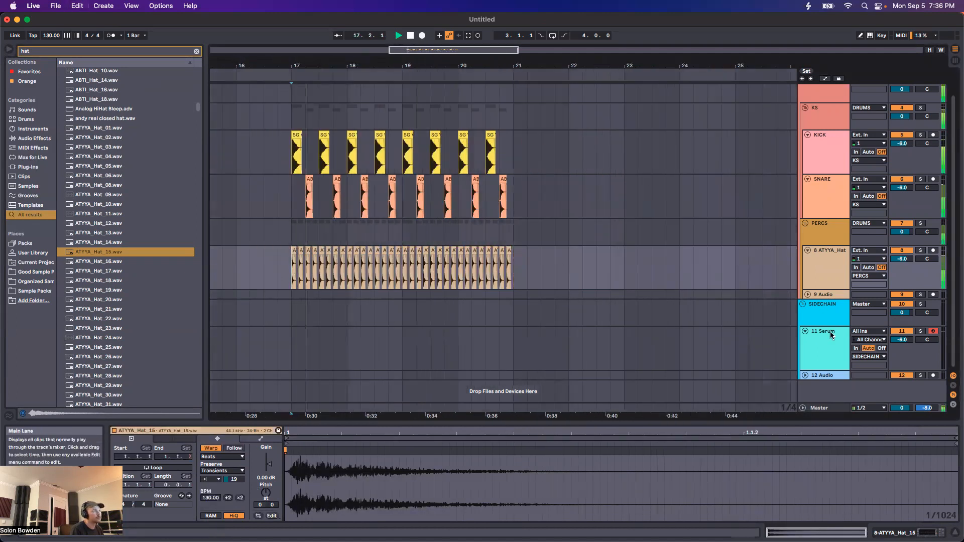
key(space)
Nudge the off-beat hat clips in bar 17 slightly late to give the pattern some swing
click(829, 339)
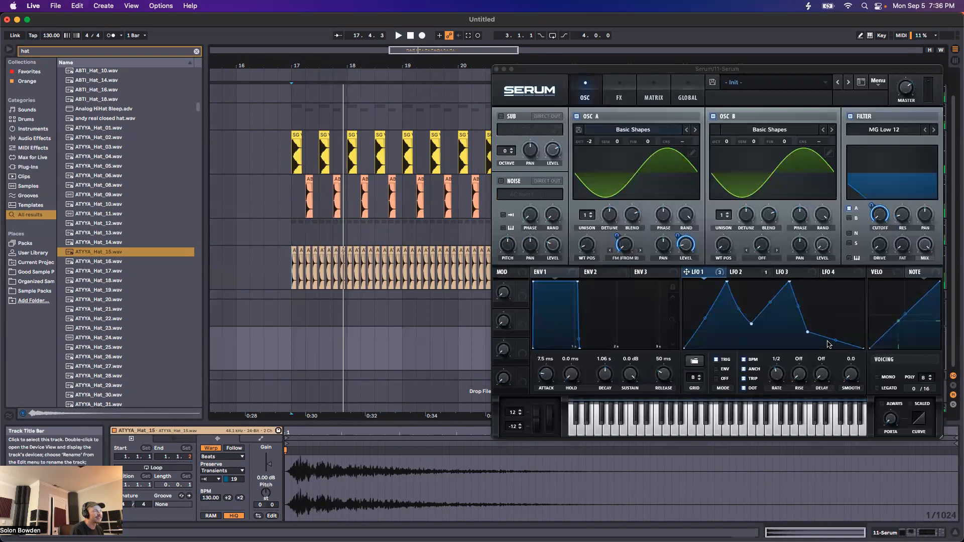
key(equal)
key(equal)
click(313, 271)
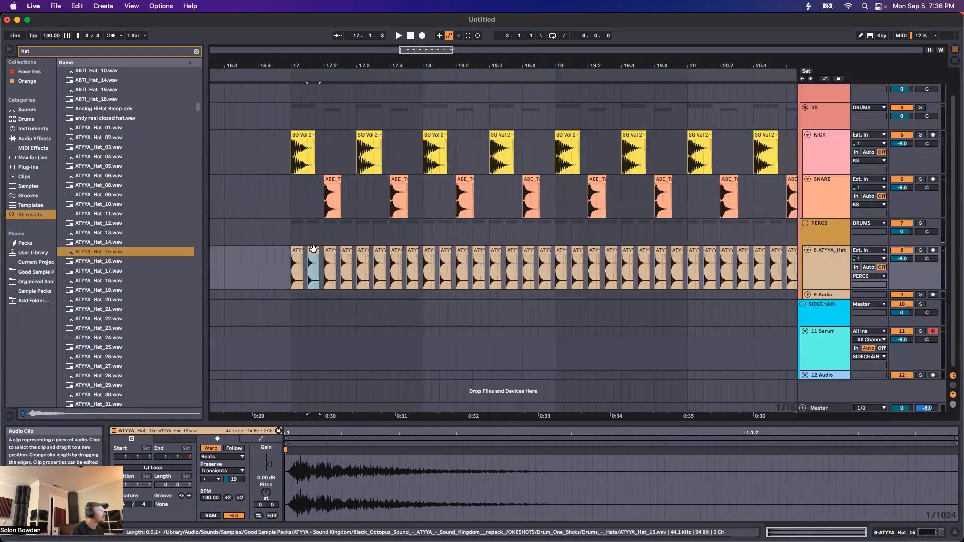
drag(345, 256, 347, 256)
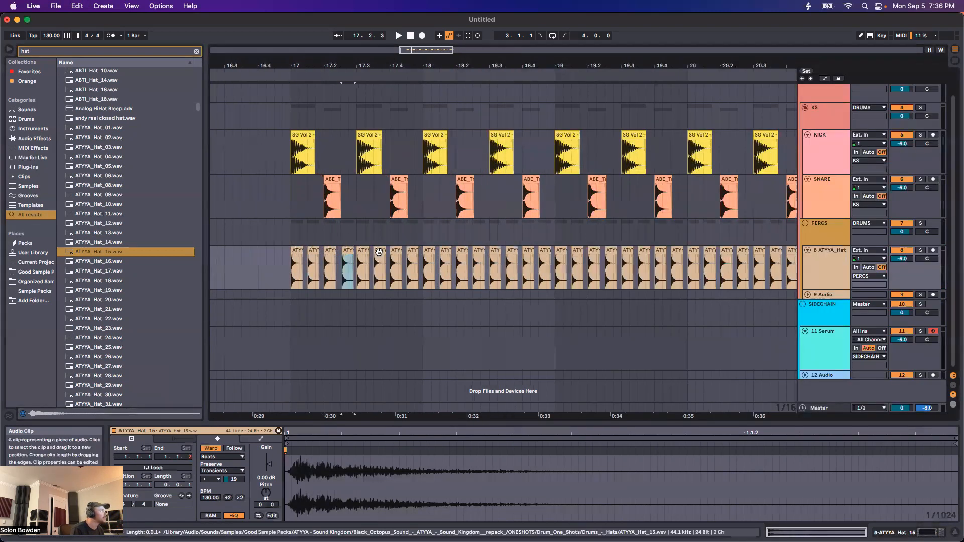
click(414, 269)
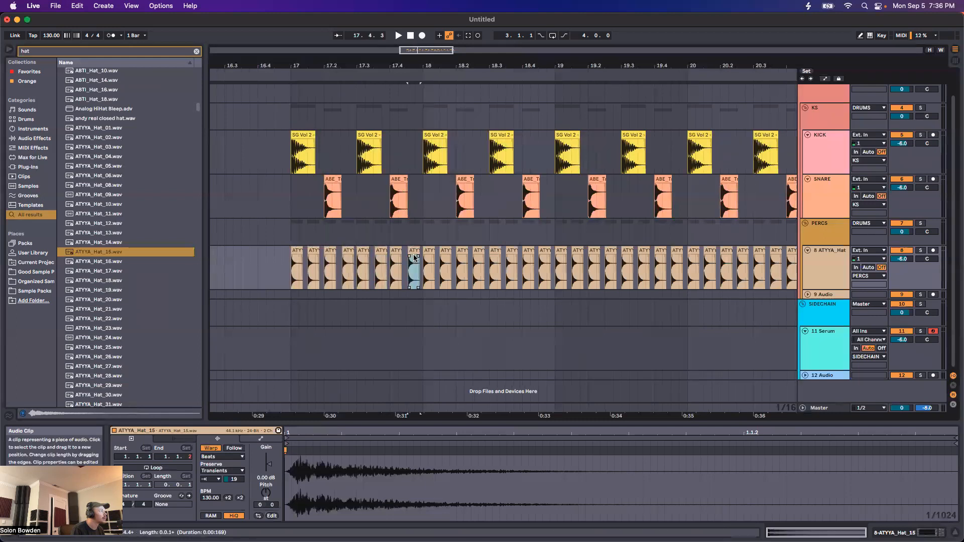
Replace the hat clips in bars 18 to 20 with three duplicates of the swung bar 17 pattern
drag(423, 272, 794, 271)
key(Delete)
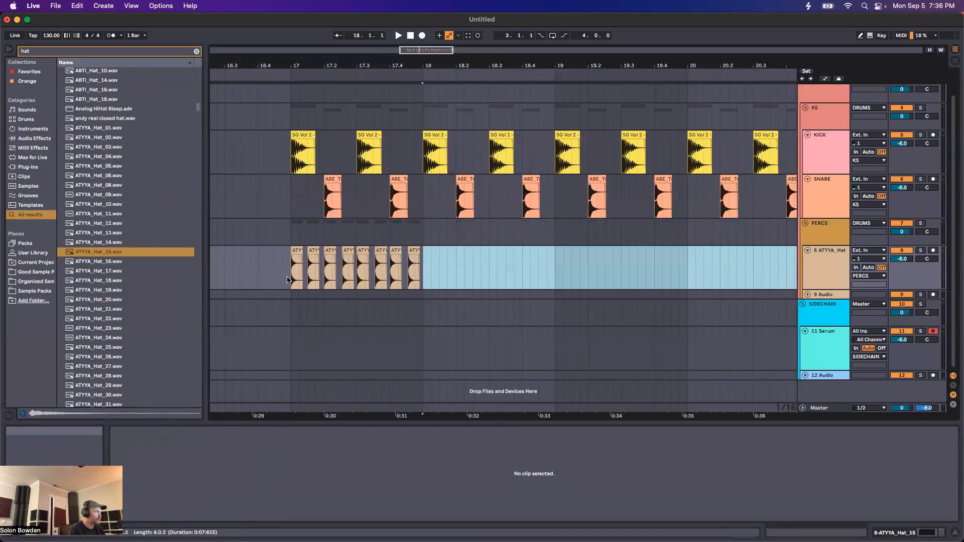
drag(278, 274, 424, 270)
key(super+d)
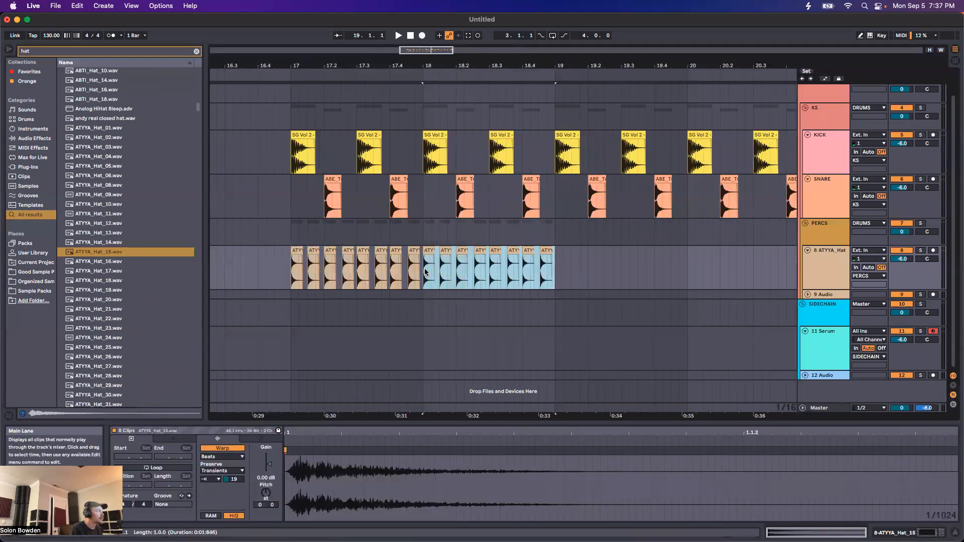
key(super+d)
key(super+d)
click(424, 272)
scroll(318, 232, down, 5)
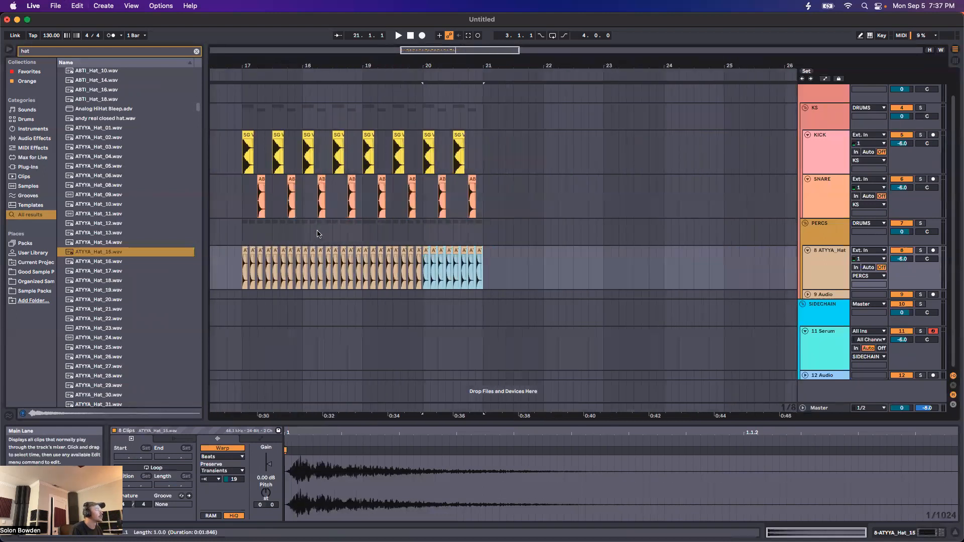
scroll(297, 223, left, 1)
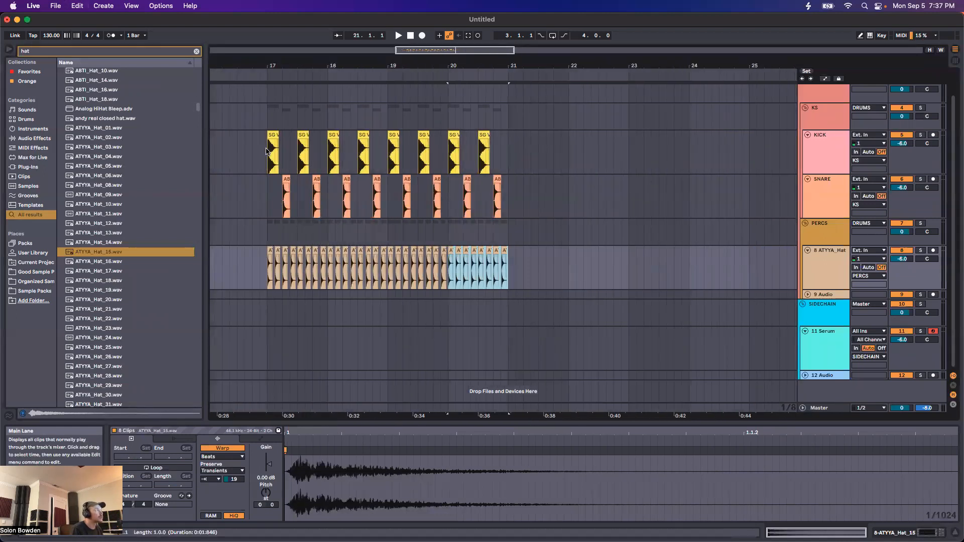
Move the second kick in each of bars 17 to 20 half a beat later
scroll(309, 145, up, 2)
click(308, 140)
drag(308, 140, 318, 139)
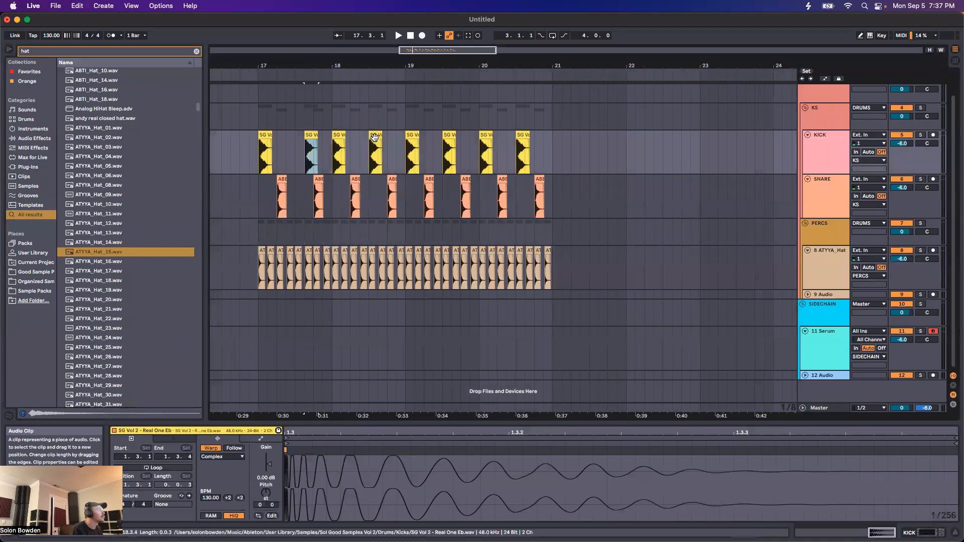
drag(378, 135, 388, 136)
drag(452, 139, 461, 140)
drag(520, 140, 529, 139)
click(258, 164)
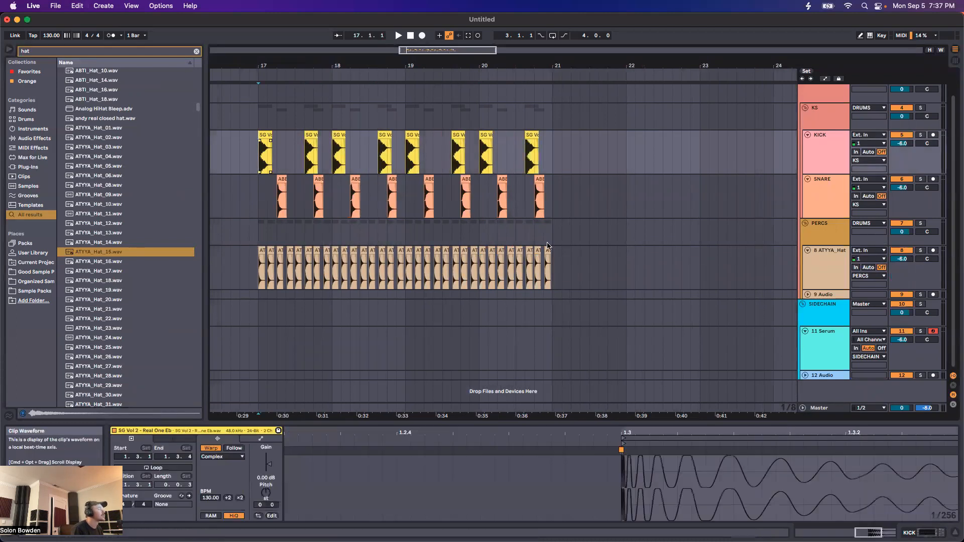
Open the Serum track and play the bass over the drum pattern from bar 17
click(823, 344)
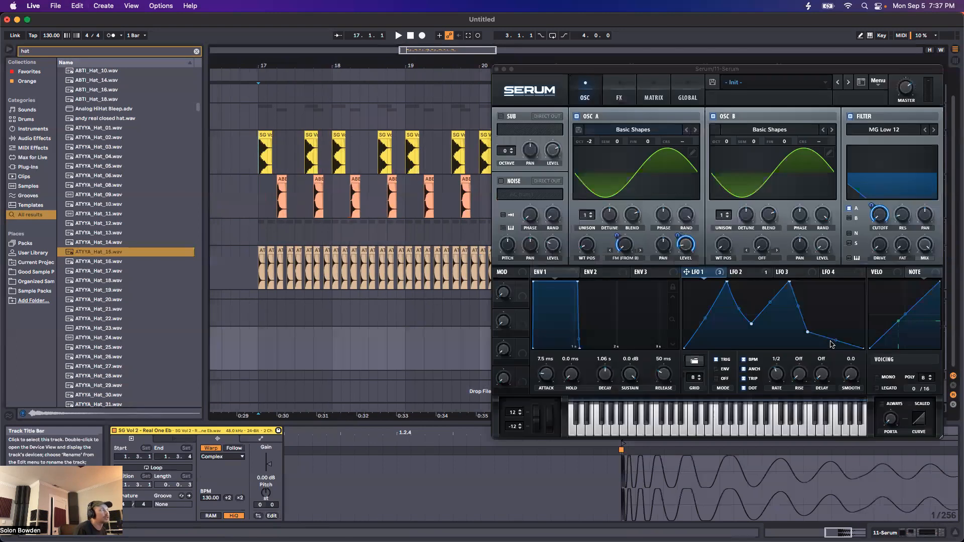
click(258, 350)
drag(633, 72, 482, 73)
key(space)
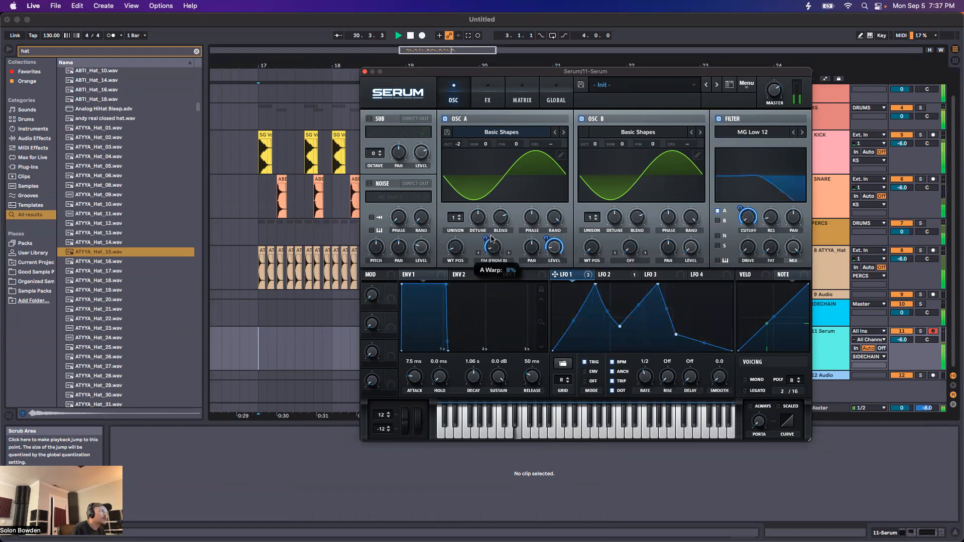
key(space)
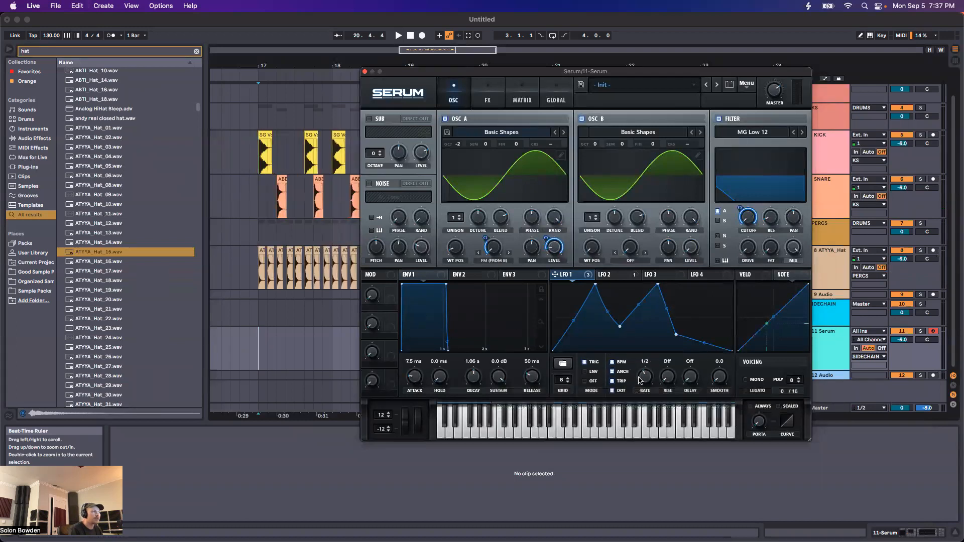
Compare the LFO 1 and LFO 2 assignments on oscillator A's warp knob
click(609, 275)
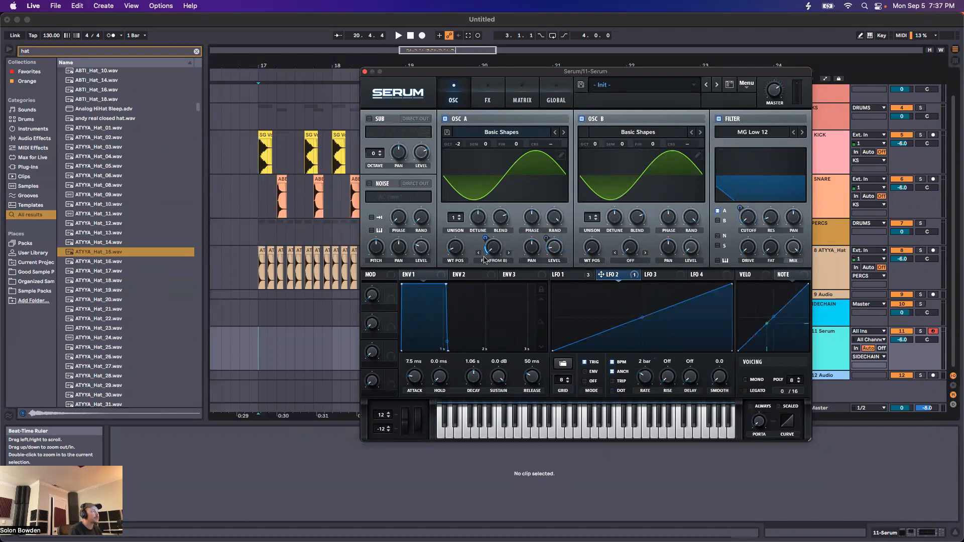
mouse_move(490, 250)
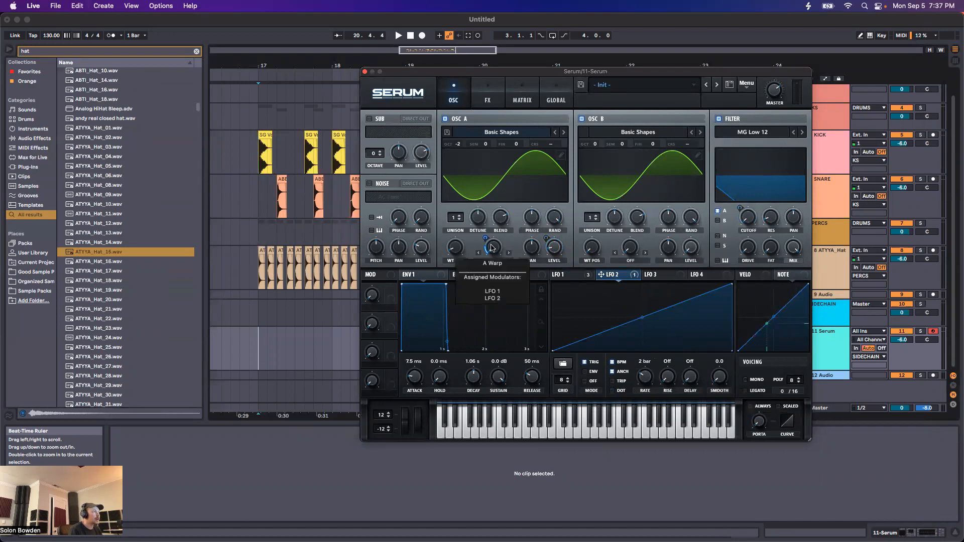
click(566, 275)
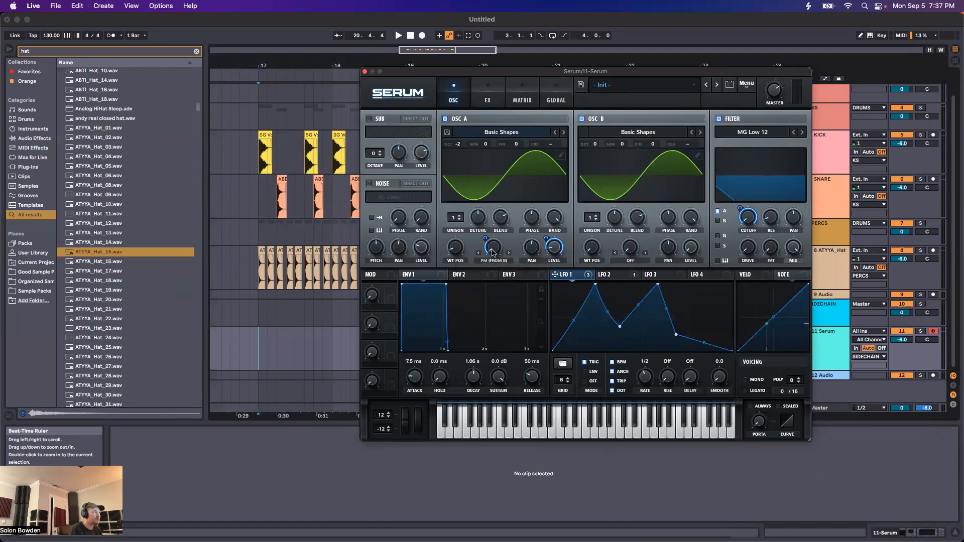
click(608, 274)
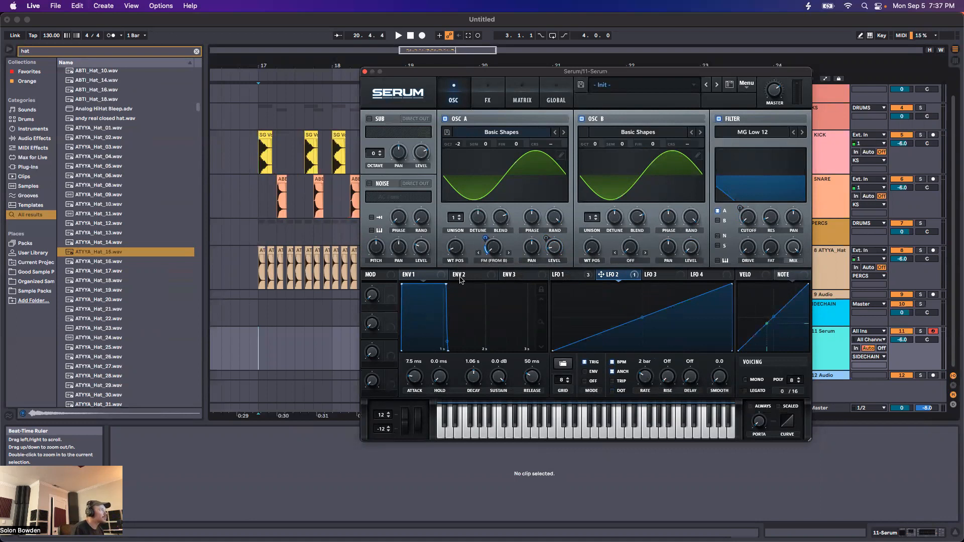
Assign Env 2 to the filter cutoff and shape it with 119 ms attack, 791 ms decay and 22.12% sustain
click(463, 276)
drag(465, 275, 748, 217)
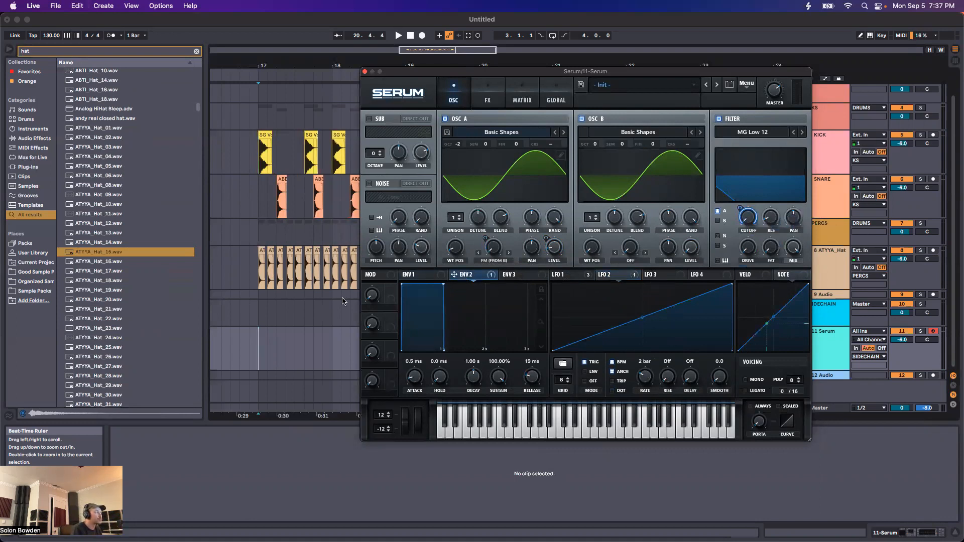
drag(403, 284, 439, 337)
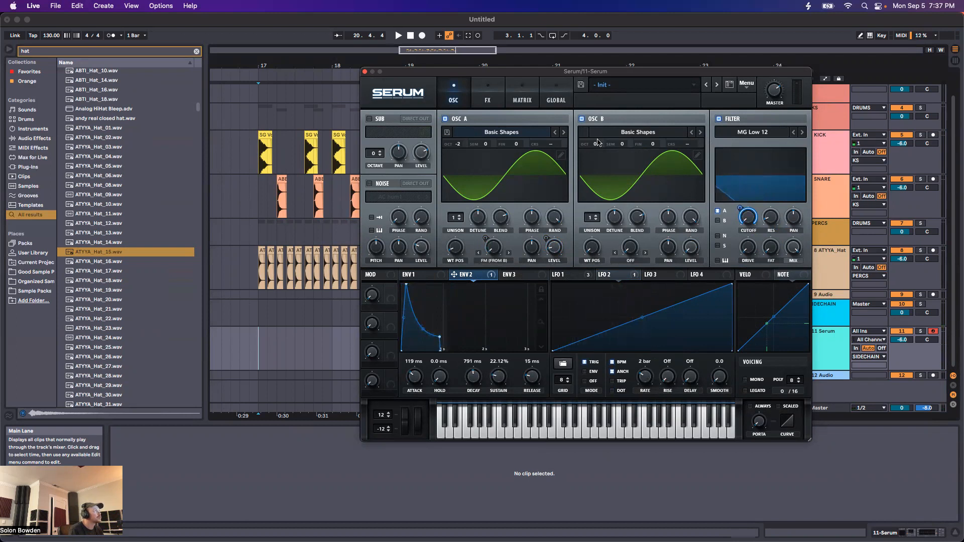
Enable the sub oscillator with the saw waveform at octave -2, routed through the filter
click(370, 119)
drag(371, 157, 371, 146)
click(406, 133)
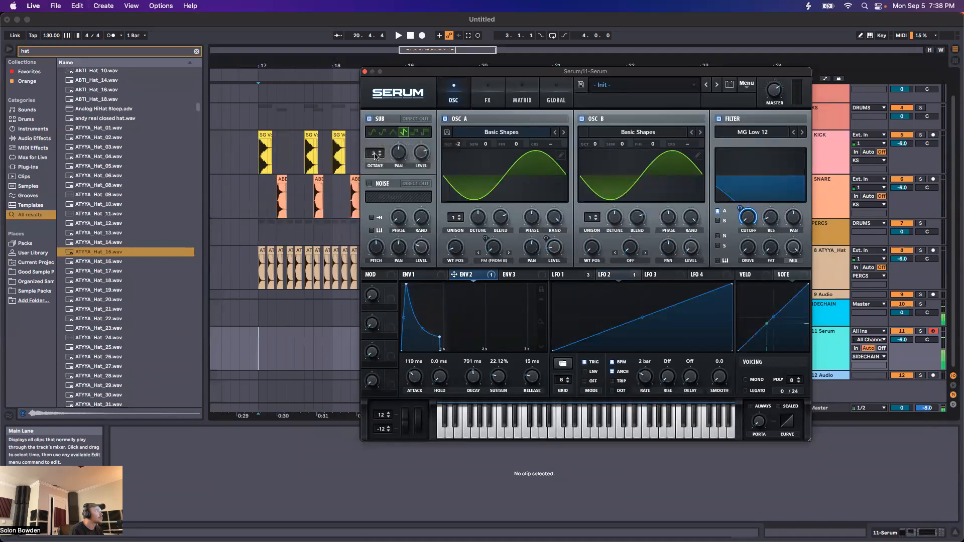
drag(376, 156, 372, 175)
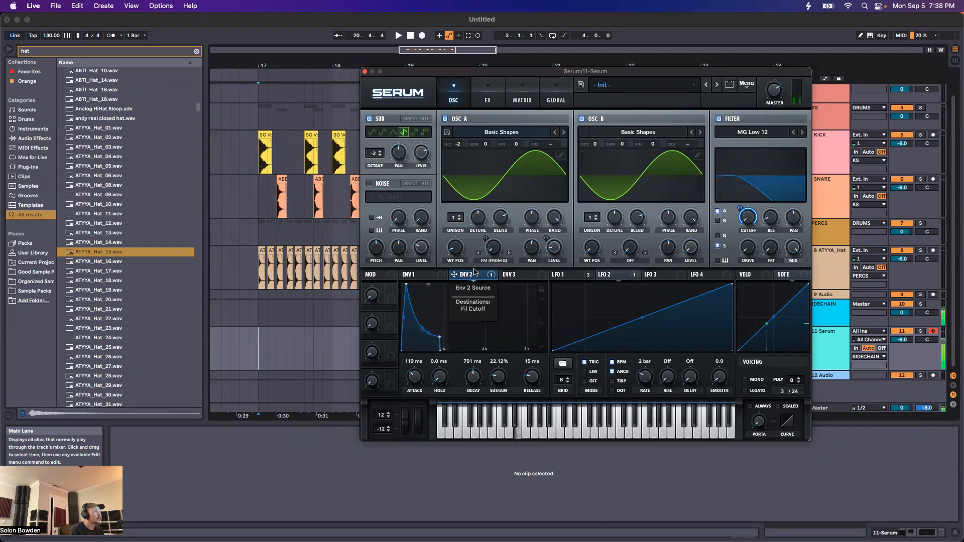
Shorten Env 2 to 76 ms attack and 422 ms decay with 12.75% sustain, and turn off the sub oscillator
drag(437, 338, 423, 344)
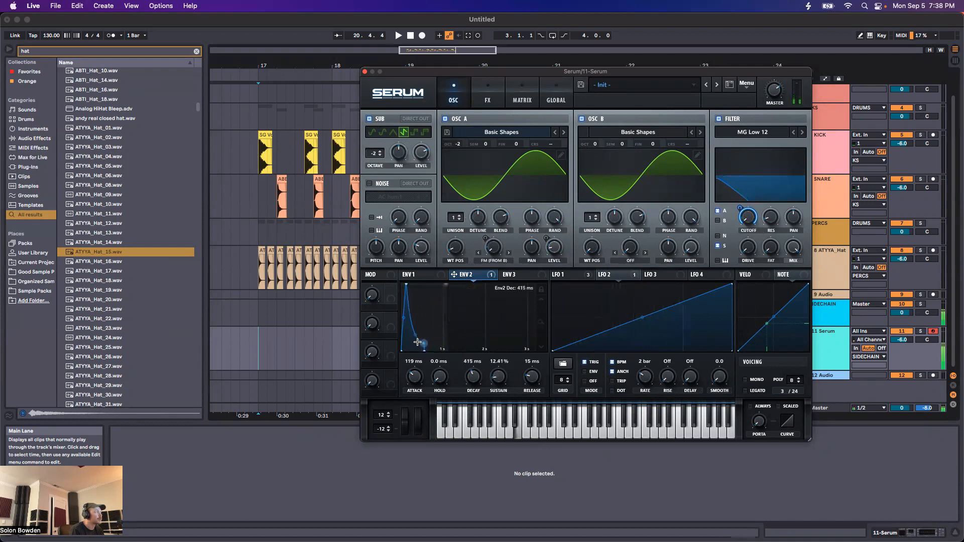
drag(405, 284, 401, 284)
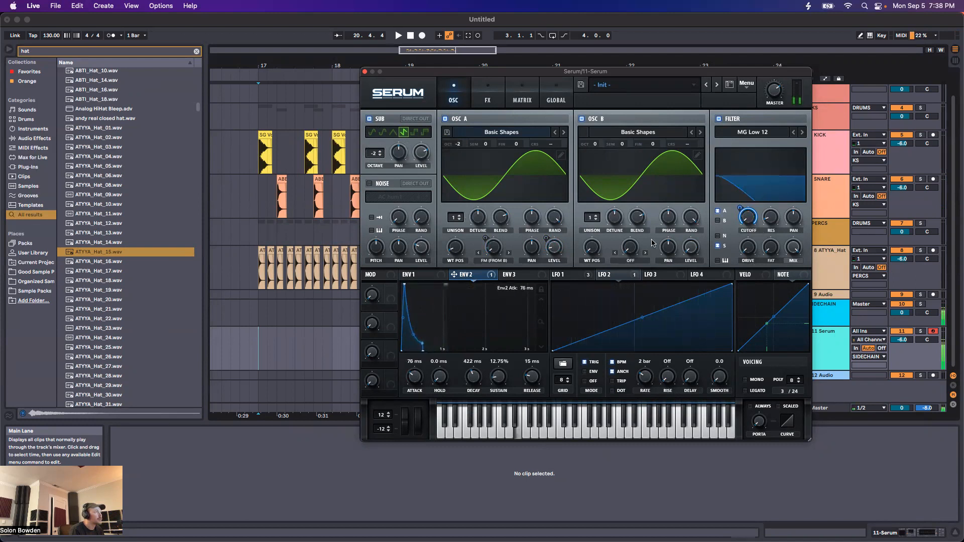
click(369, 120)
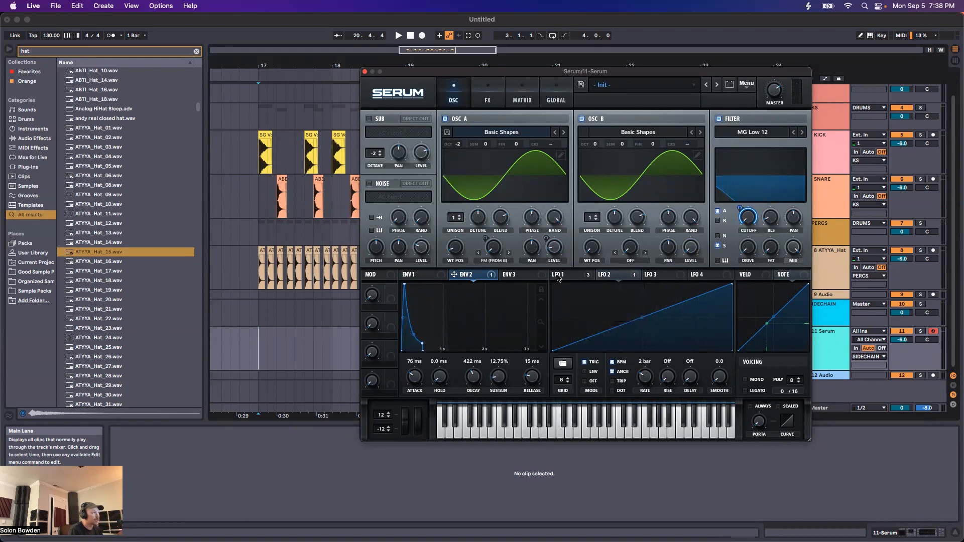
click(392, 290)
mouse_move(392, 289)
mouse_down()
mouse_move(525, 261)
mouse_move(389, 299)
mouse_up()
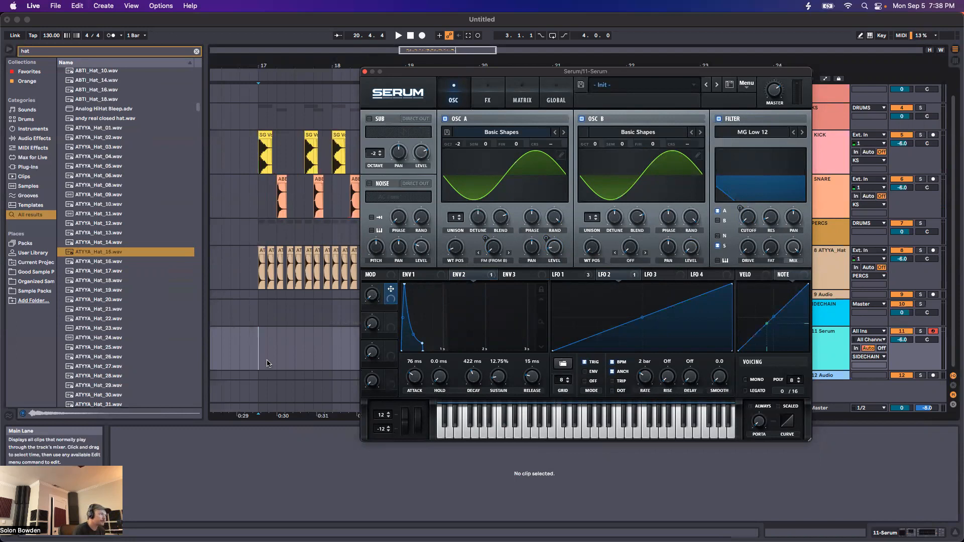
drag(439, 71, 409, 55)
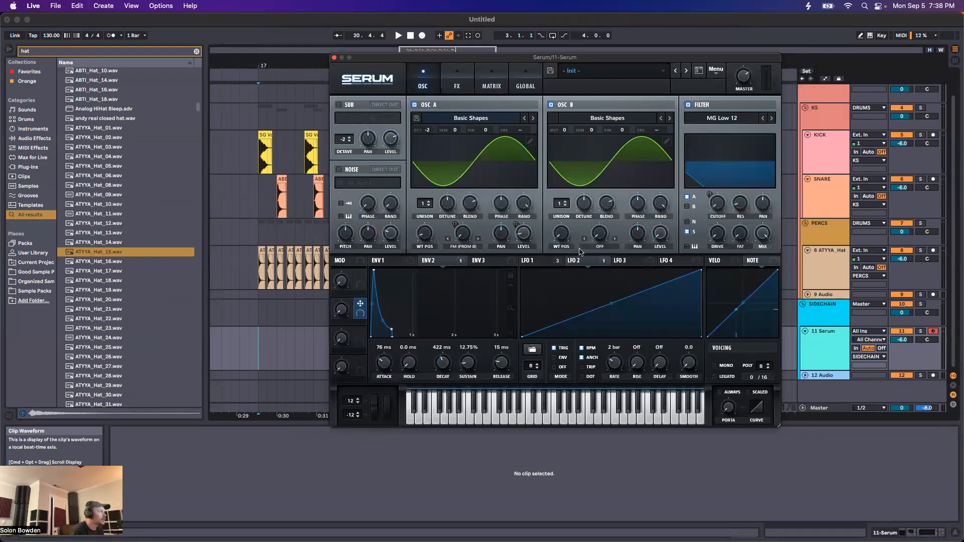
Remove all modulation destinations from LFO 1, LFO 2 and Env 2
right_click(545, 257)
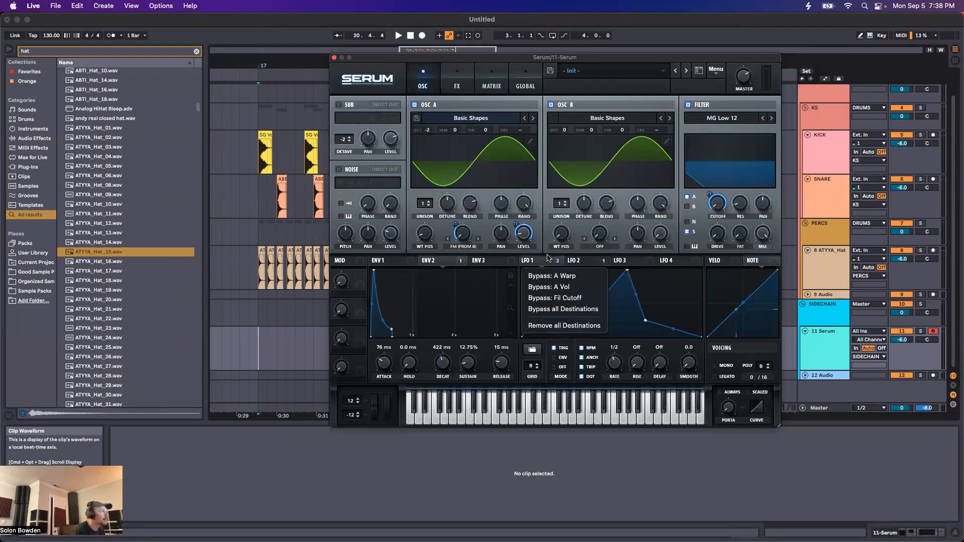
right_click(582, 264)
click(597, 303)
right_click(436, 261)
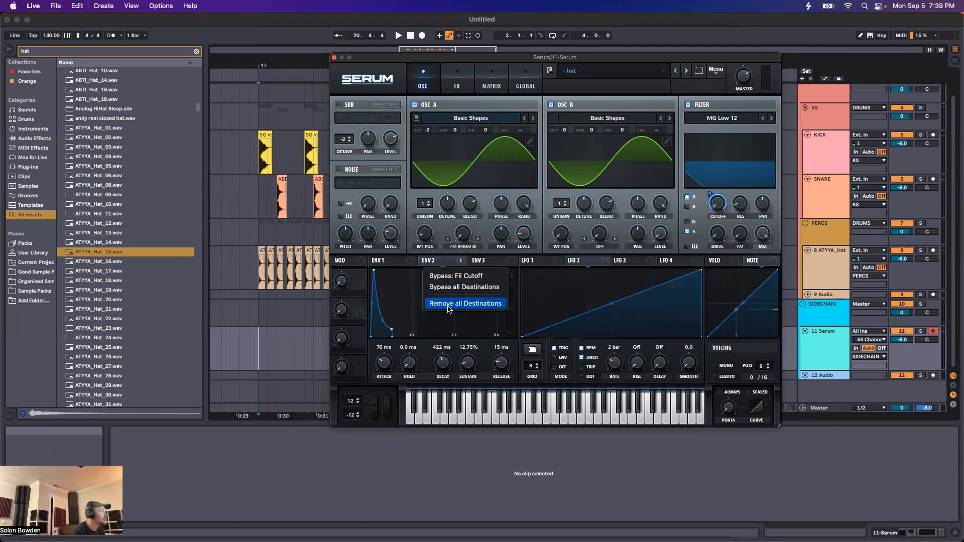
click(439, 303)
Open the filter cutoff fully and adjust oscillator A's FM (From B) amount with Env 1 displayed
click(381, 260)
drag(718, 203, 719, 93)
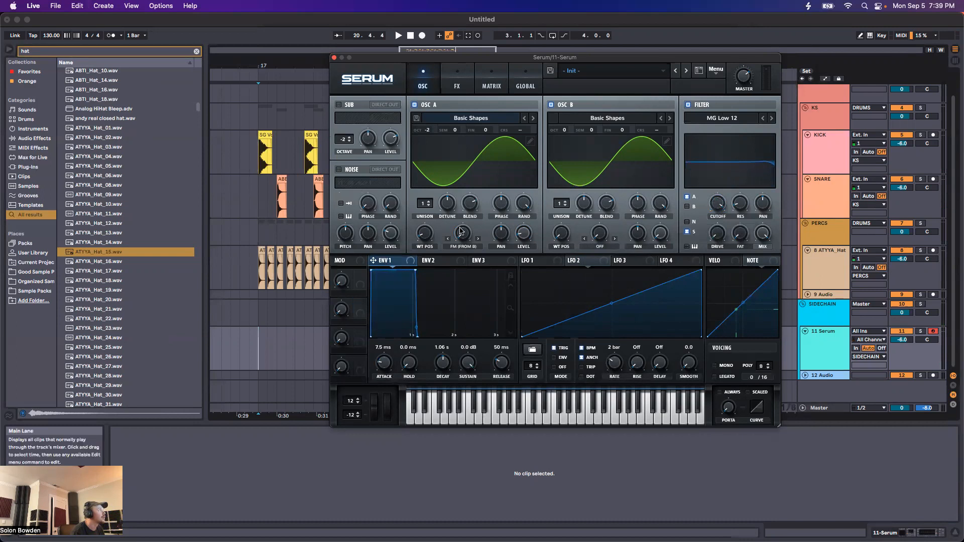
drag(461, 229, 455, 196)
drag(650, 59, 604, 61)
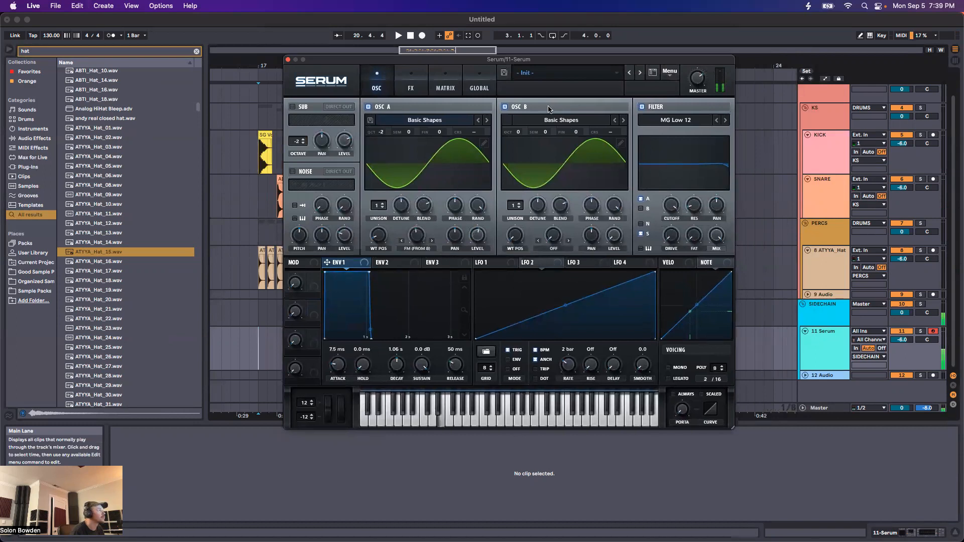
Set oscillator B's octave to +1 and try extra unison voices with detune on oscillator A
drag(516, 123, 516, 120)
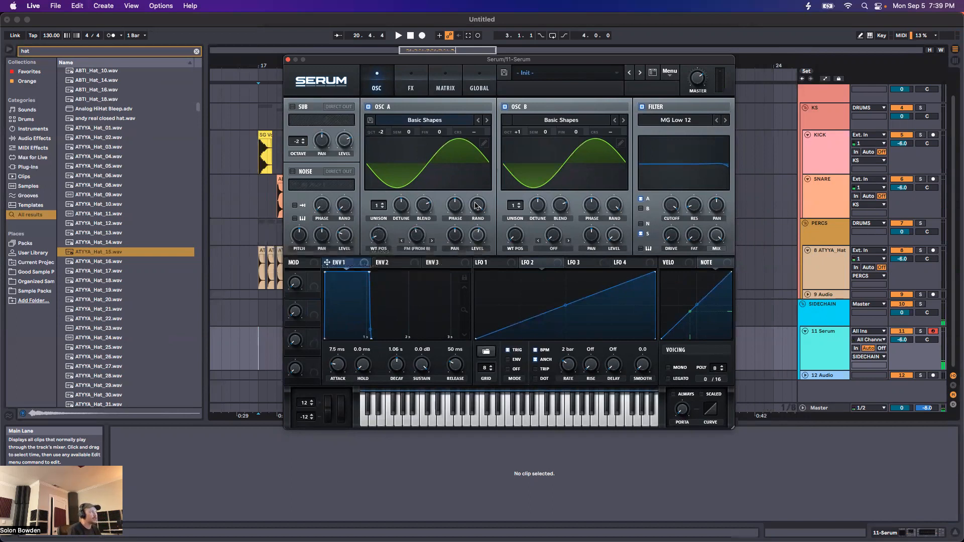
drag(376, 208, 375, 185)
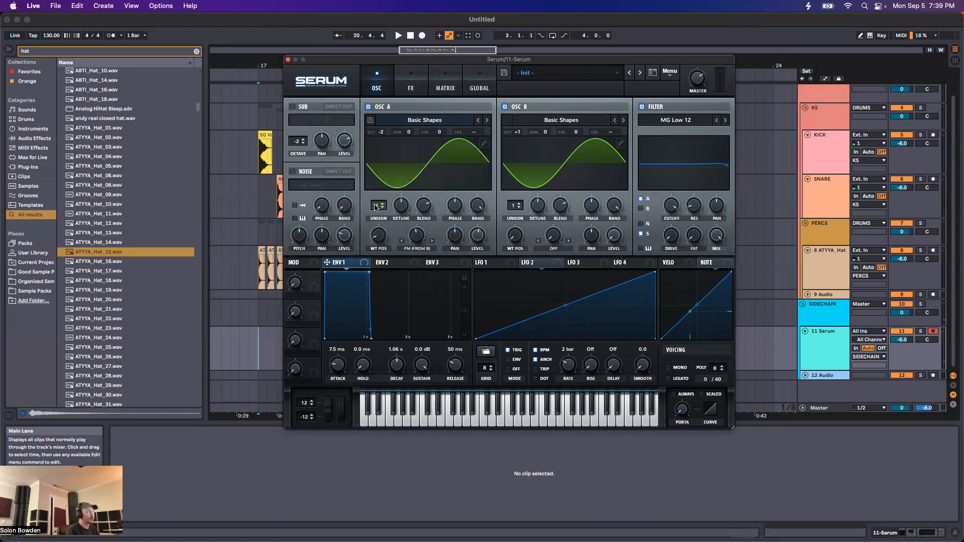
mouse_move(400, 206)
mouse_down()
mouse_move(400, 192)
mouse_move(399, 243)
mouse_move(397, 196)
mouse_move(377, 234)
mouse_up()
Set oscillator A's random phase to 50% and check its wavetable in the 3D view
click(477, 209)
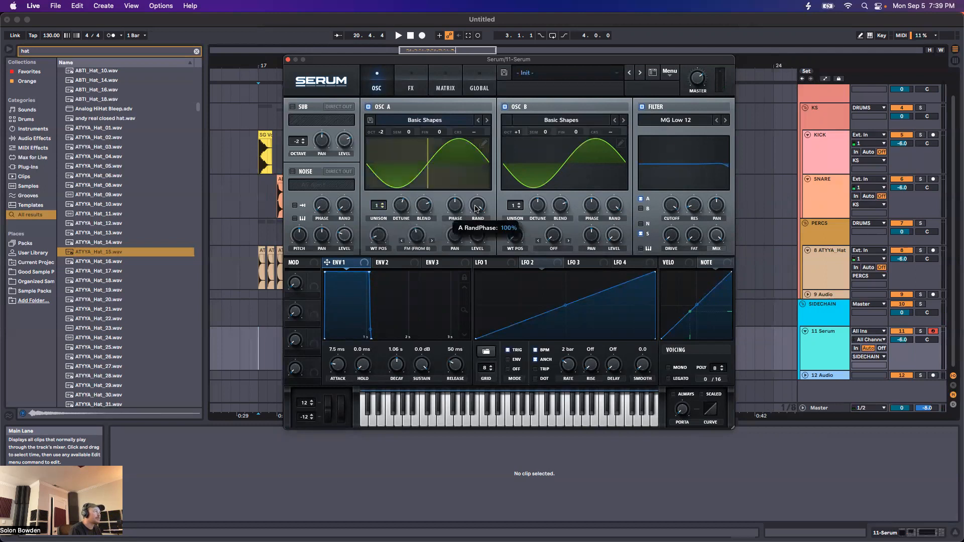
click(477, 209)
mouse_move(479, 207)
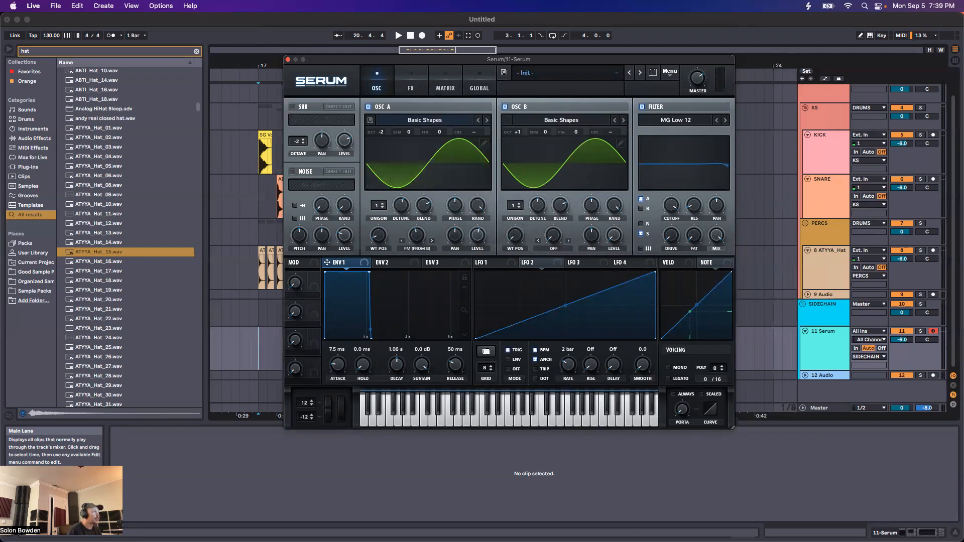
drag(480, 206, 480, 246)
double_click(480, 206)
text(50)
key(Return)
mouse_move(456, 212)
click(368, 168)
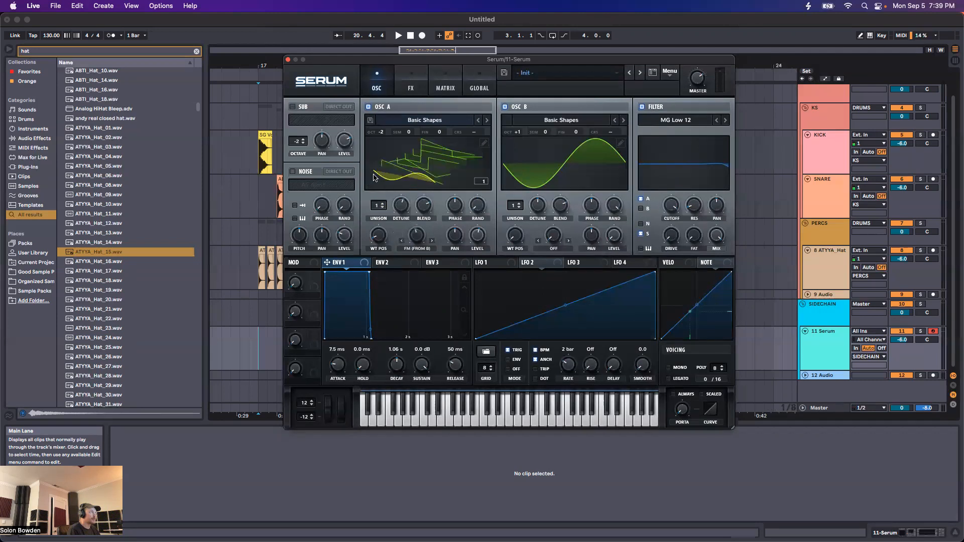
click(413, 172)
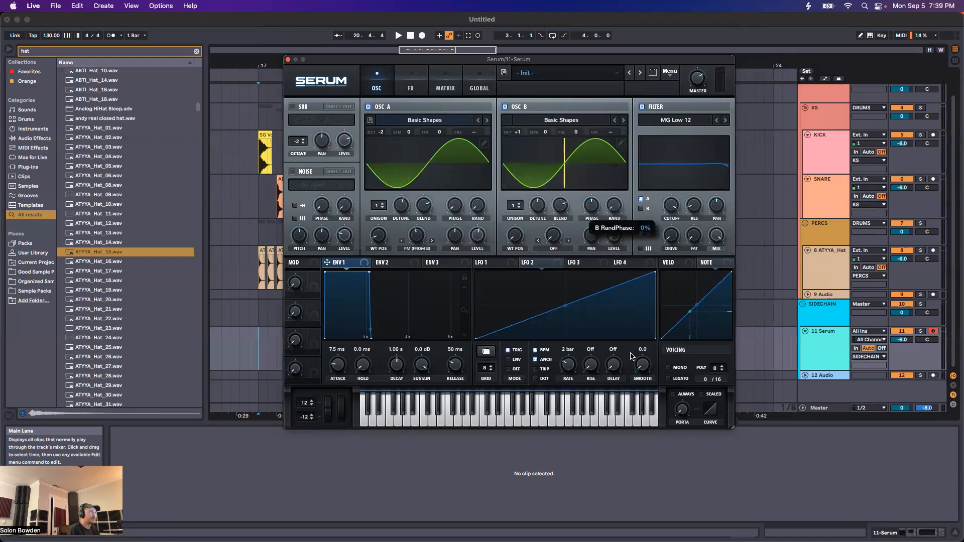
Lower oscillator B's octave and sweep oscillator A's start phase up through 172 degrees and back down to compare the tone
mouse_move(590, 202)
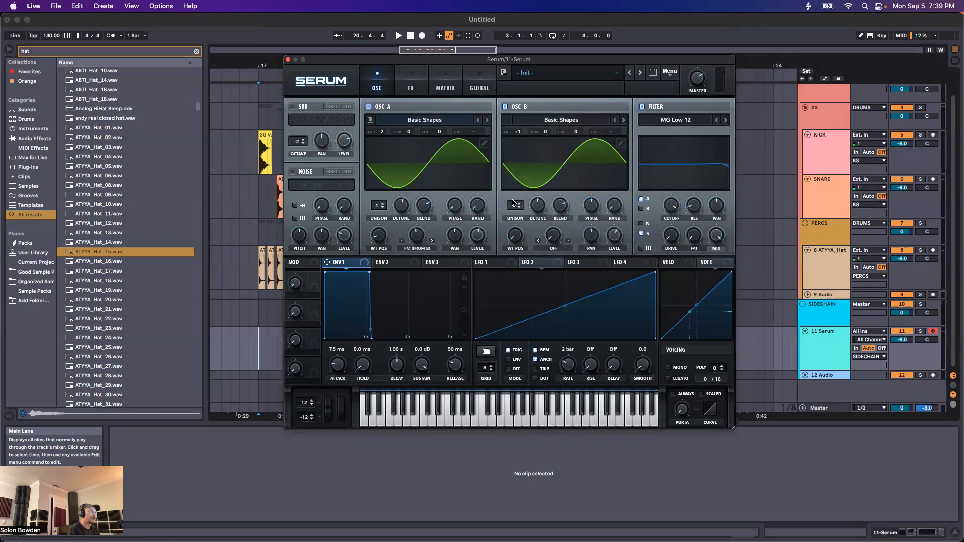
mouse_move(456, 209)
drag(517, 133, 517, 141)
drag(456, 207, 452, 153)
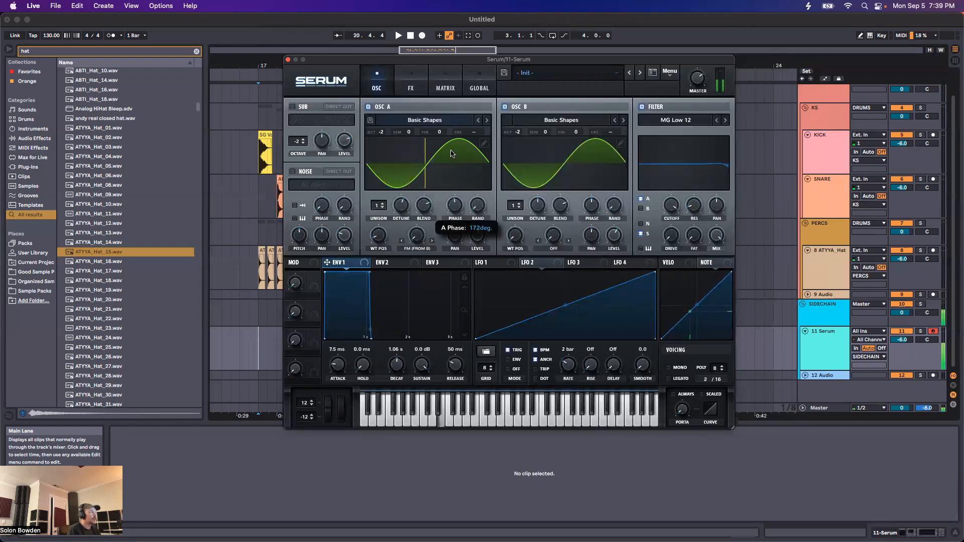
drag(453, 205, 447, 353)
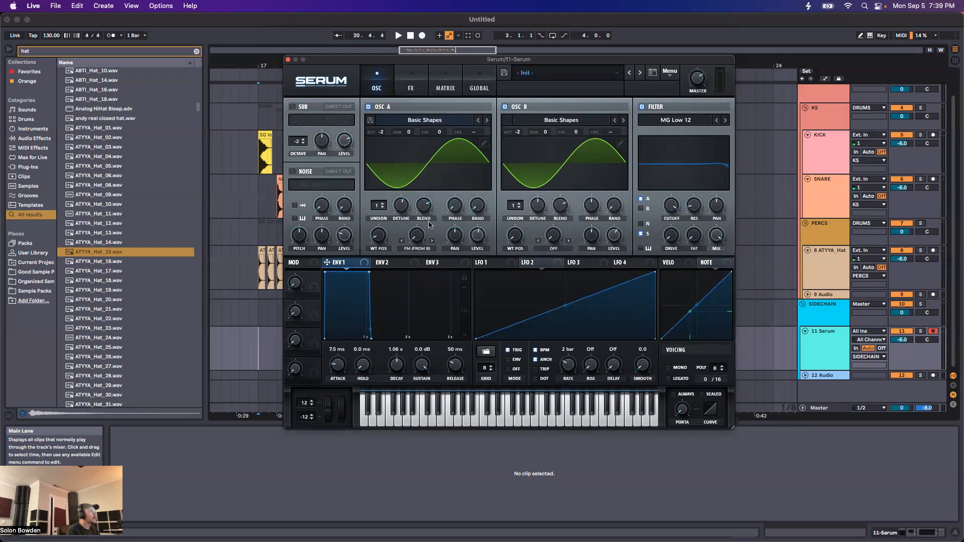
Try oscillator A's coarse pitch at -5.95 and 6.00, then reset it to its default
mouse_move(478, 208)
mouse_move(472, 134)
mouse_down()
mouse_move(467, 190)
mouse_move(478, 133)
mouse_up()
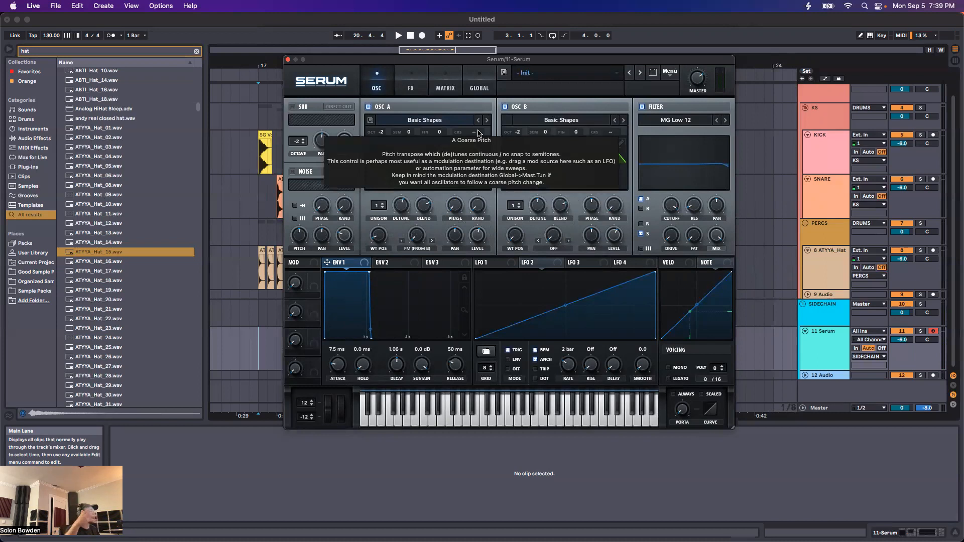
mouse_move(478, 133)
mouse_down()
mouse_move(479, 120)
mouse_move(474, 144)
mouse_up()
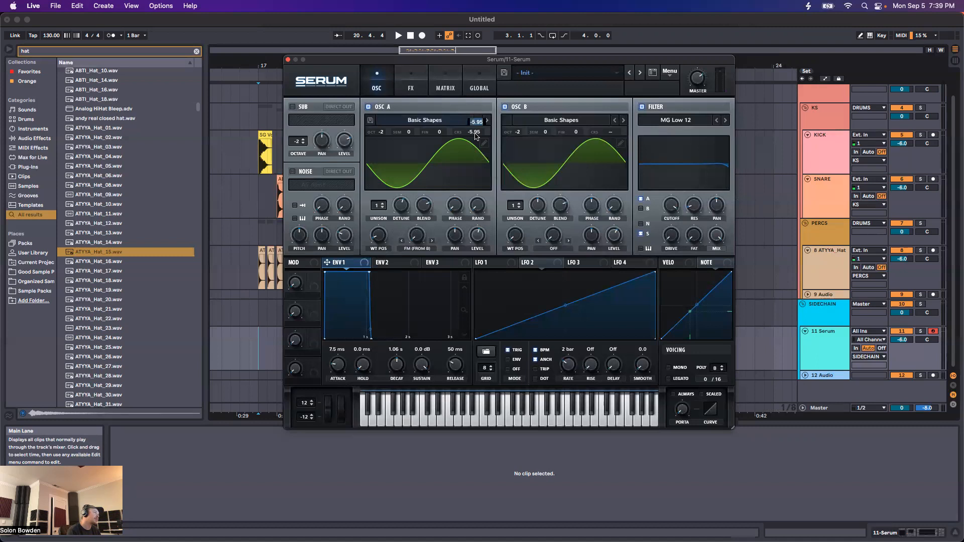
key(Return)
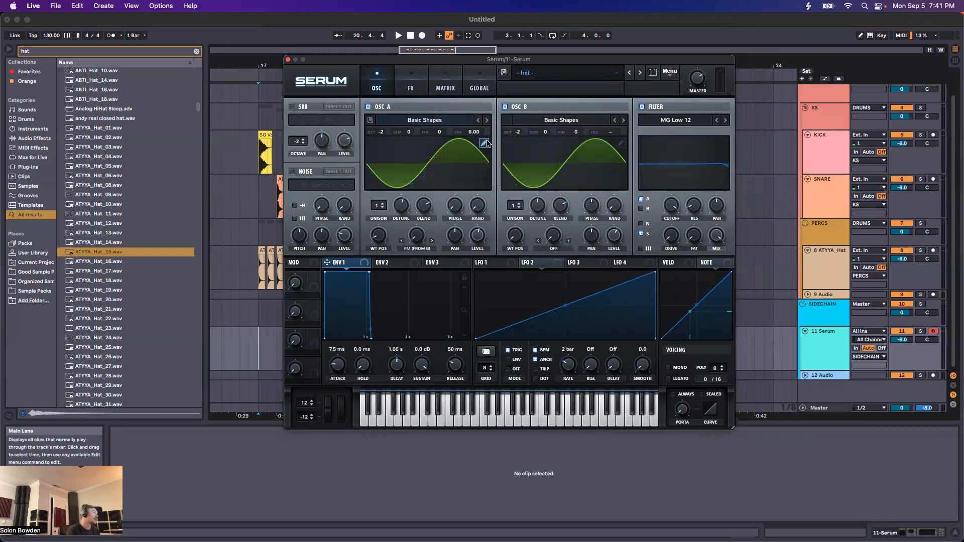
mouse_move(470, 134)
mouse_down()
mouse_move(478, 127)
mouse_move(472, 136)
mouse_up()
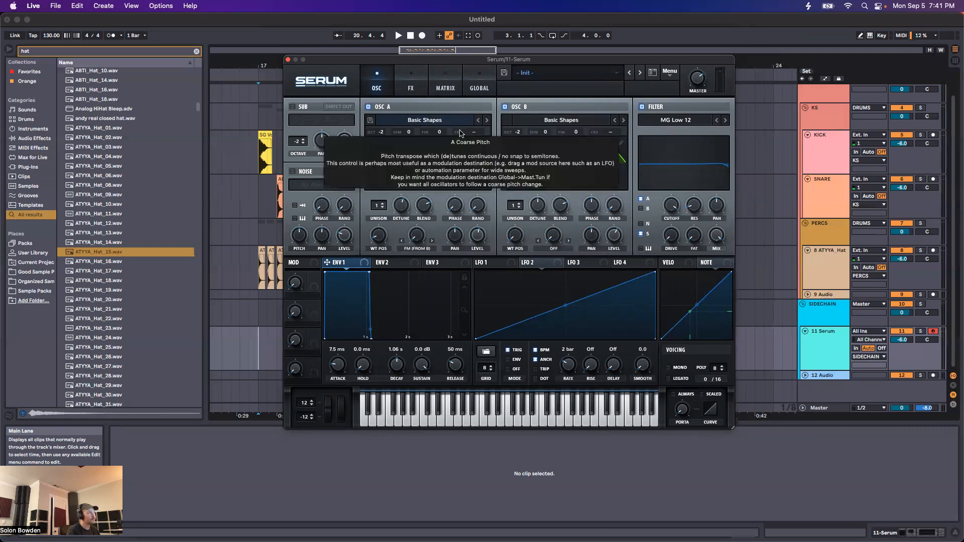
Load the Evol Sweep wavetable from the Digital category into oscillator A
click(426, 121)
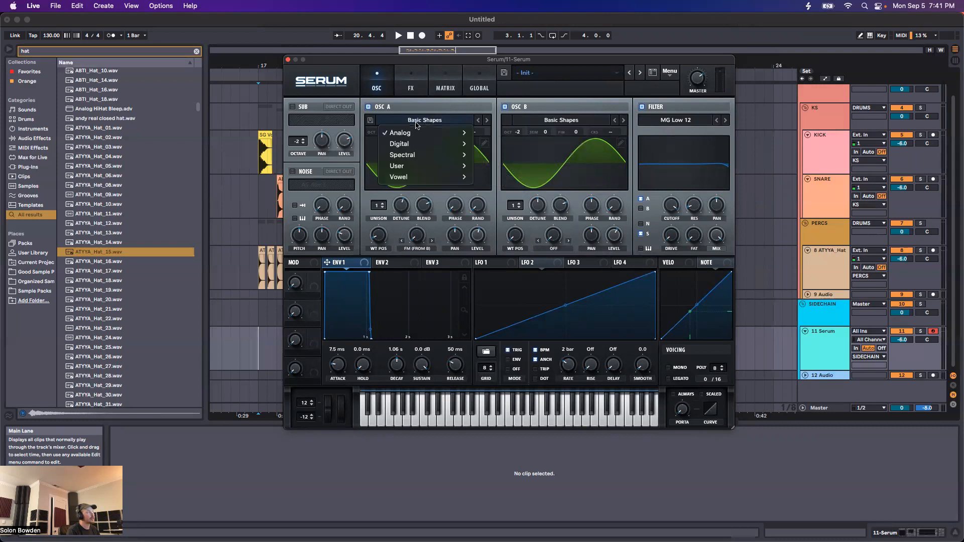
mouse_move(407, 133)
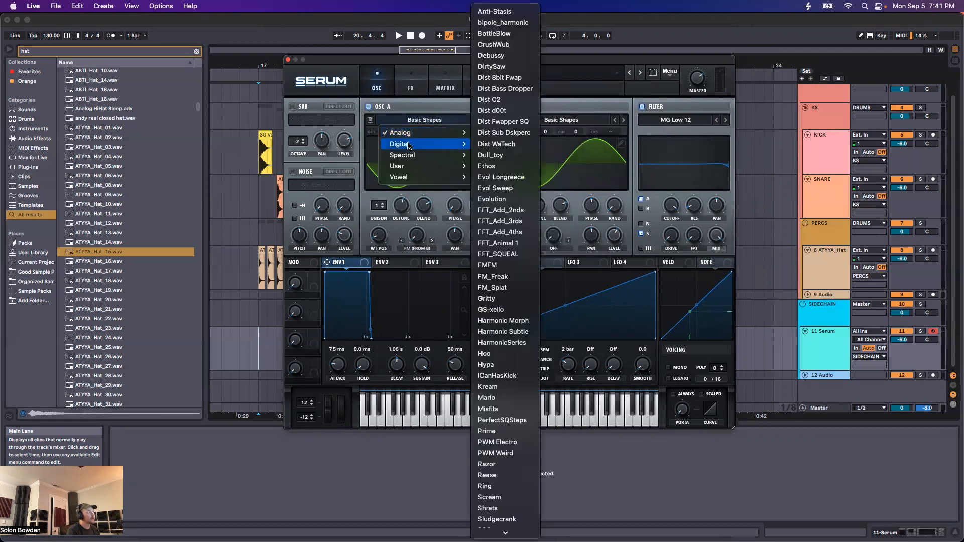
mouse_move(406, 157)
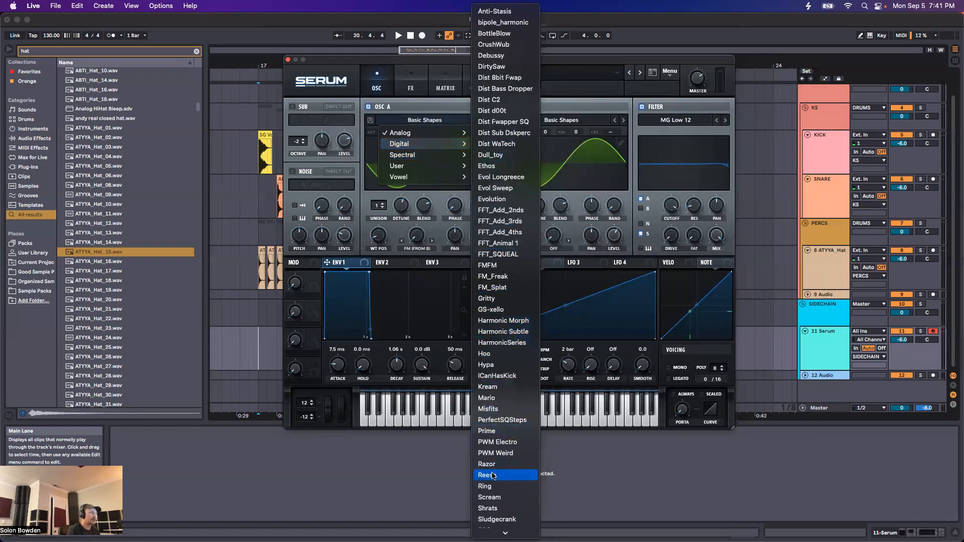
click(495, 188)
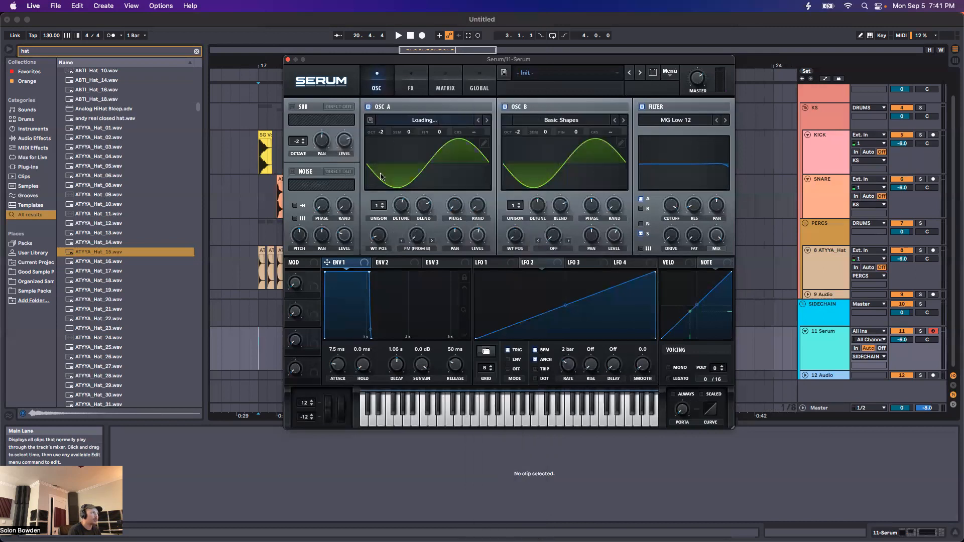
Sweep oscillator A's wavetable position up to frame 256 and back to frame 1, comparing the 2D and 3D waveform views
click(410, 170)
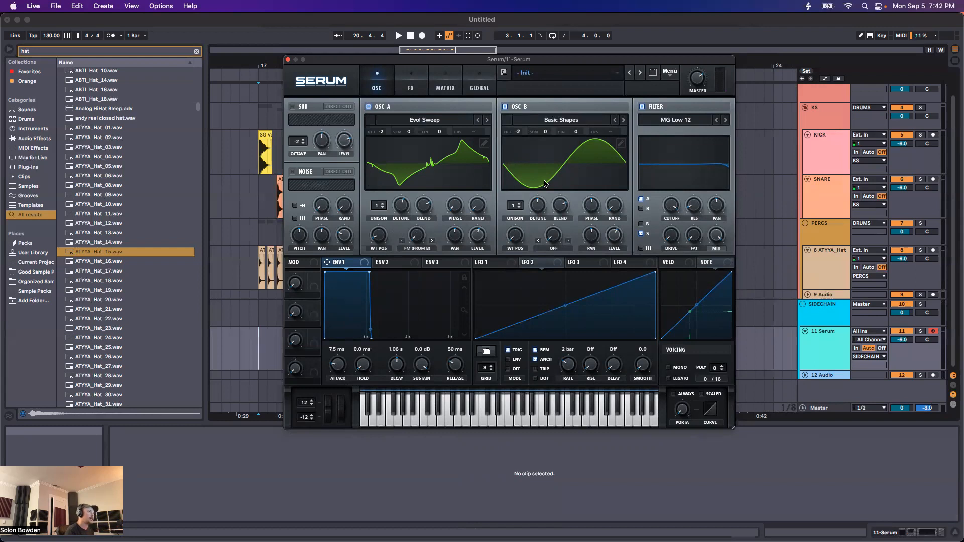
drag(379, 241, 381, 197)
click(401, 161)
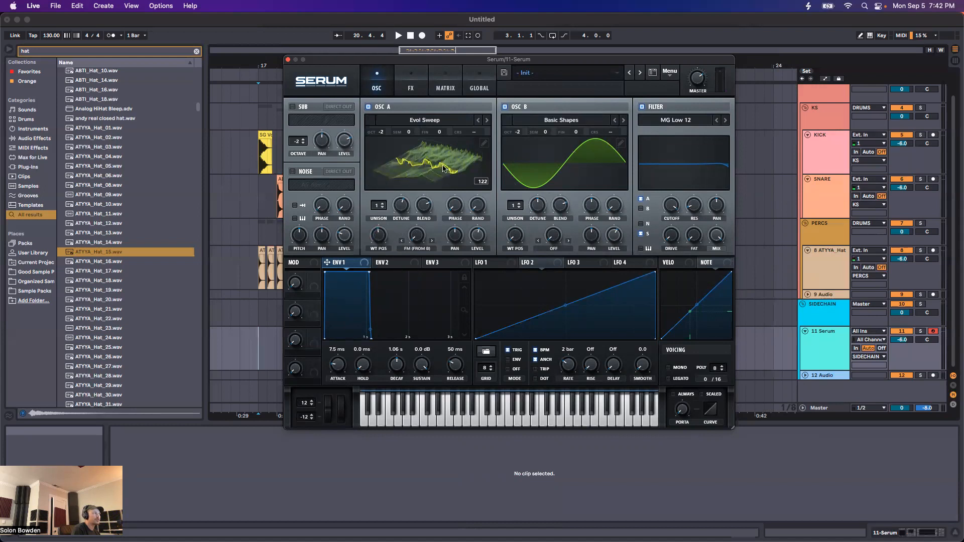
drag(369, 242, 382, 210)
click(402, 182)
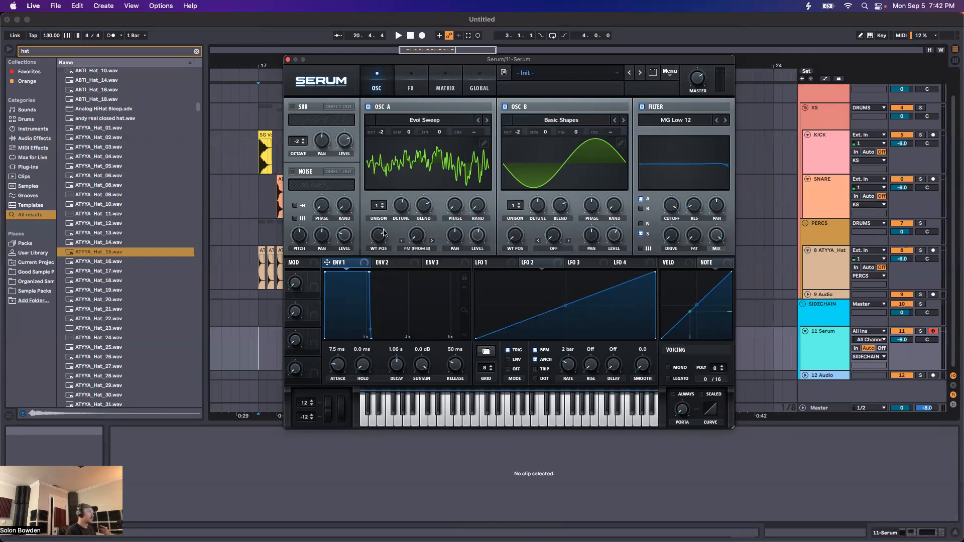
click(415, 174)
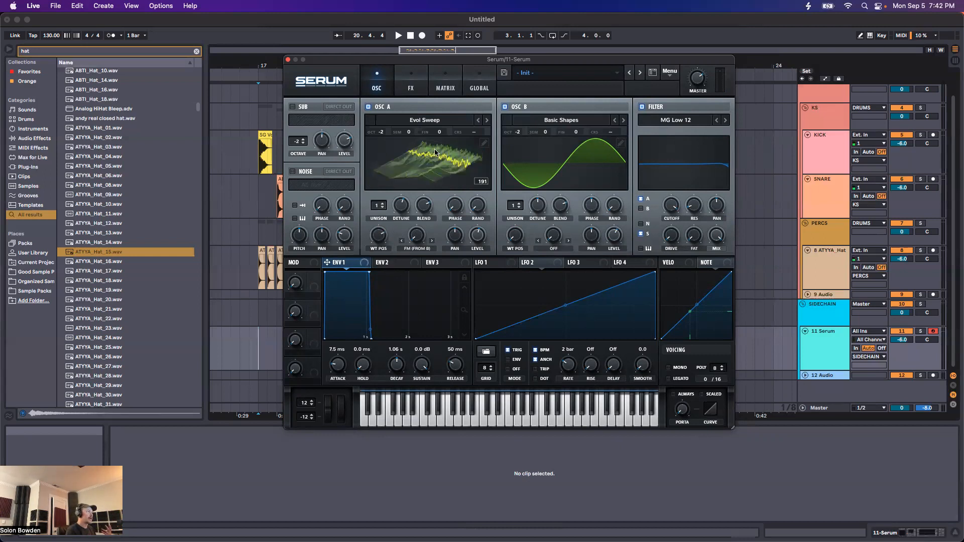
drag(377, 234, 381, 197)
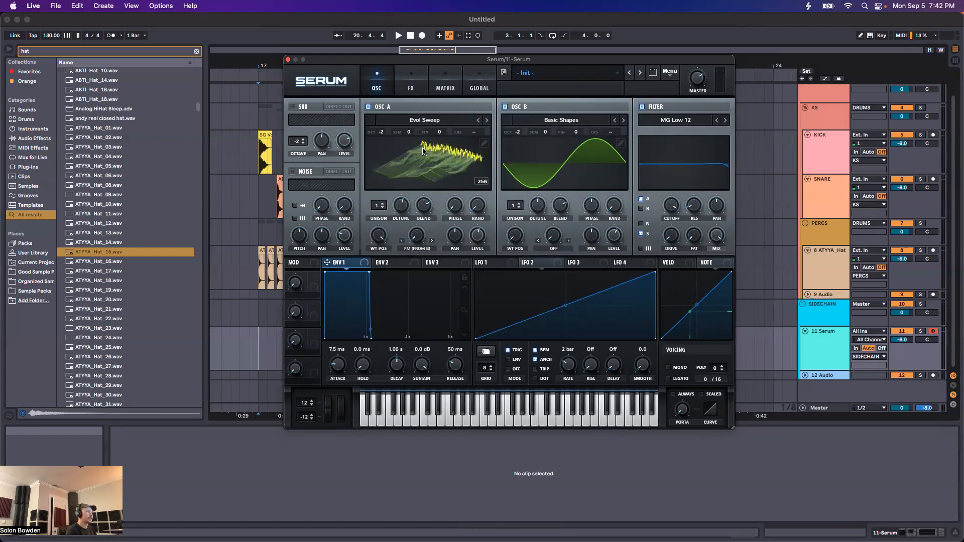
drag(378, 234, 370, 340)
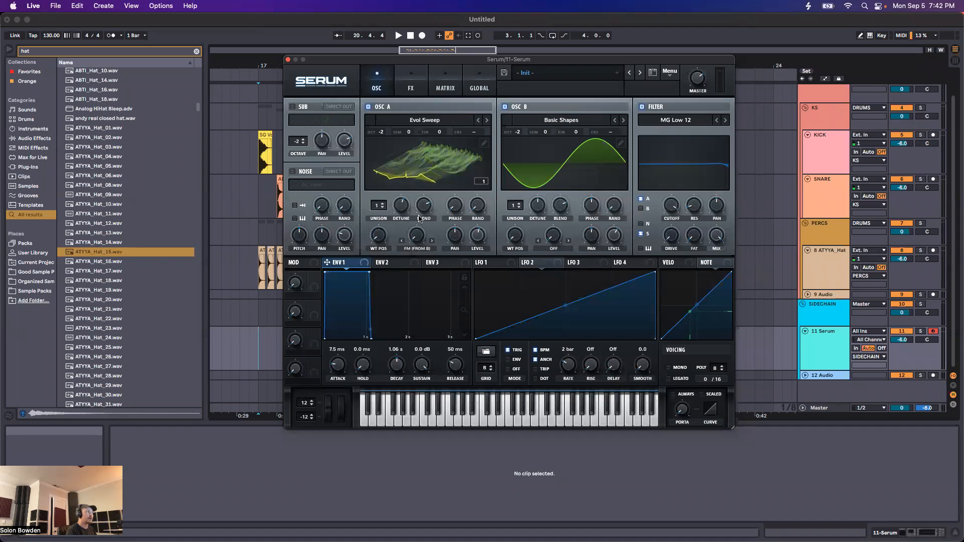
Return oscillator A to the 2D waveform view and load the Analog wavetable Basic Shapes
click(409, 161)
click(407, 120)
mouse_move(441, 133)
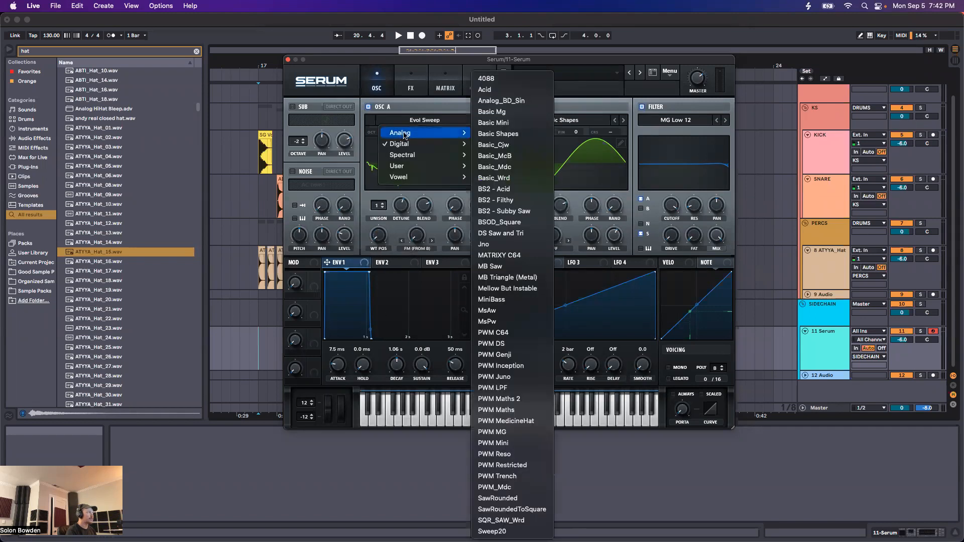
click(490, 134)
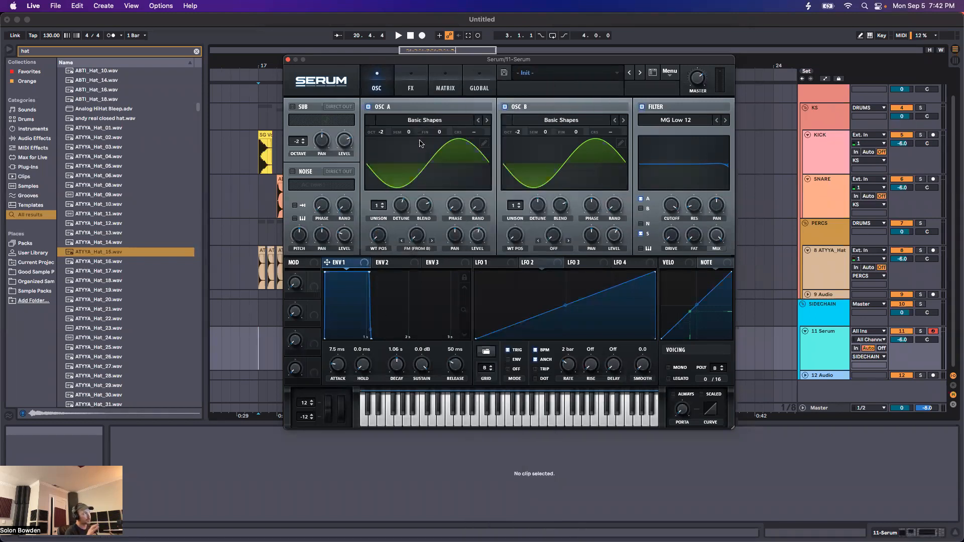
Open oscillator A's wavetable editor and view frames 2 through 7 of Basic Shapes one by one
click(483, 145)
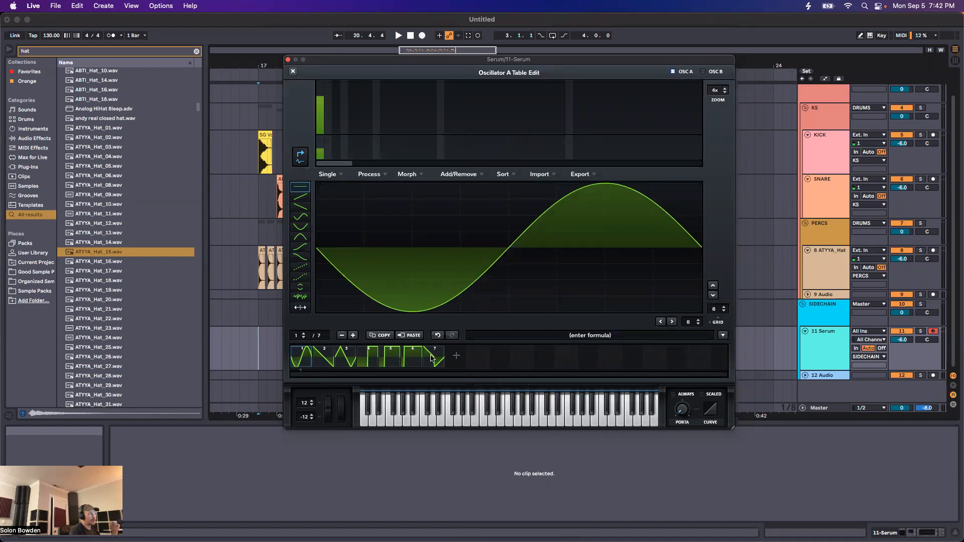
click(316, 360)
click(344, 358)
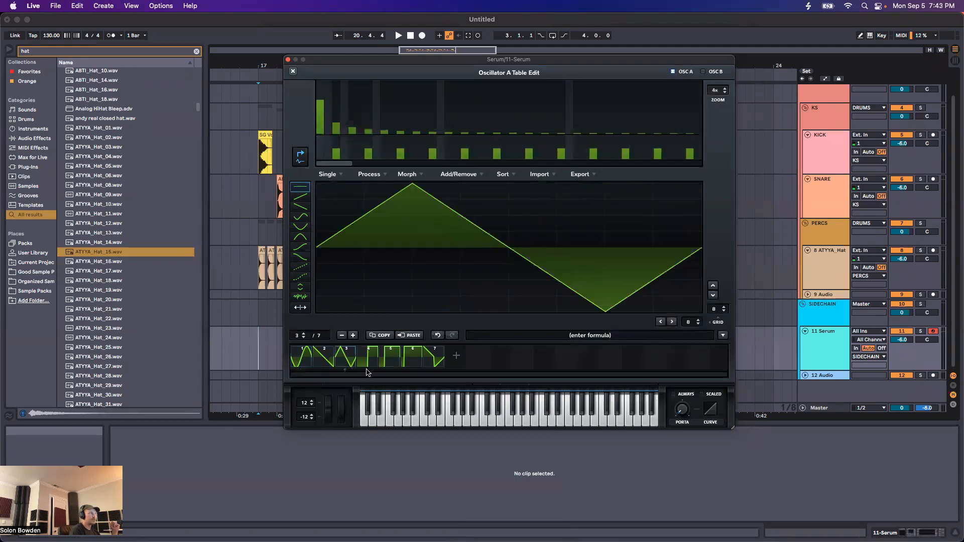
click(370, 361)
click(388, 358)
click(412, 359)
click(429, 359)
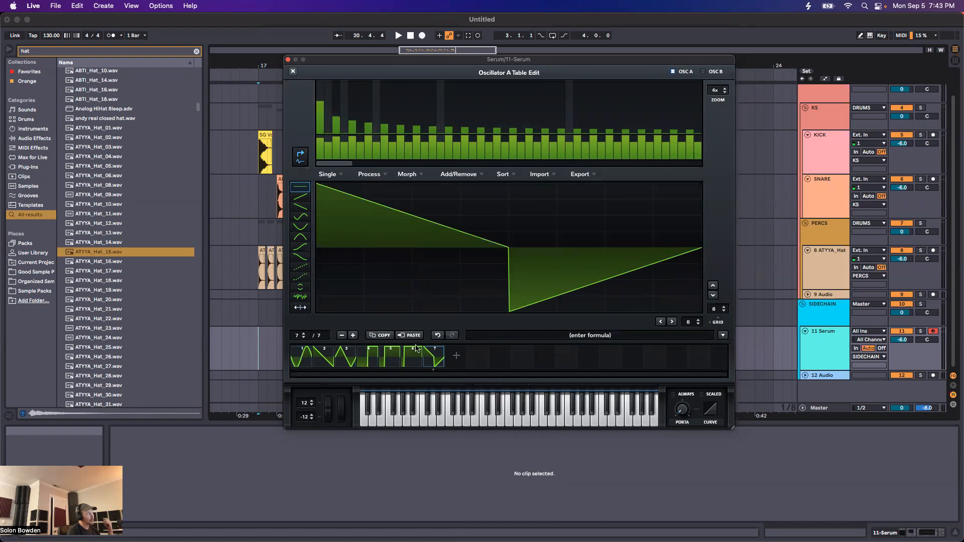
Compare the waveforms and harmonic content of wavetable frames 1 through 5
click(304, 363)
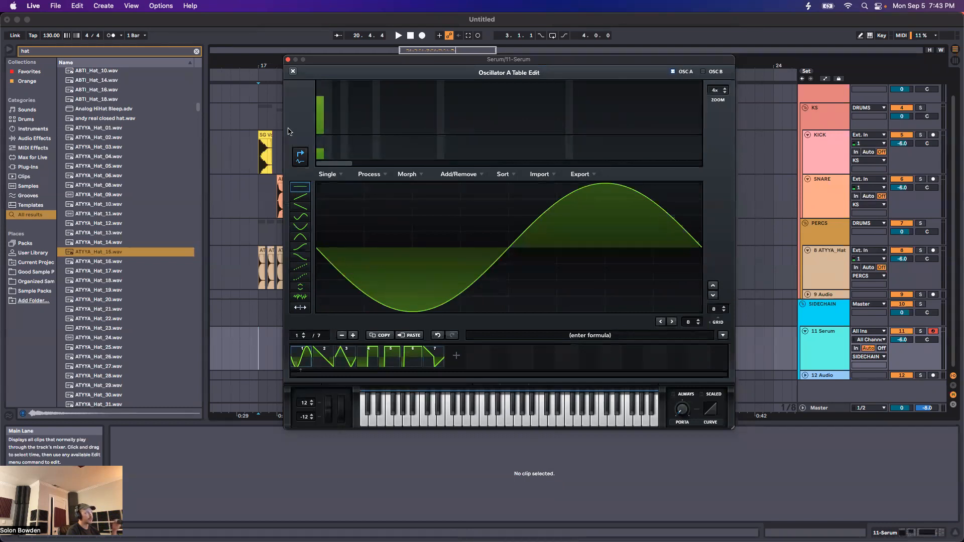
click(326, 361)
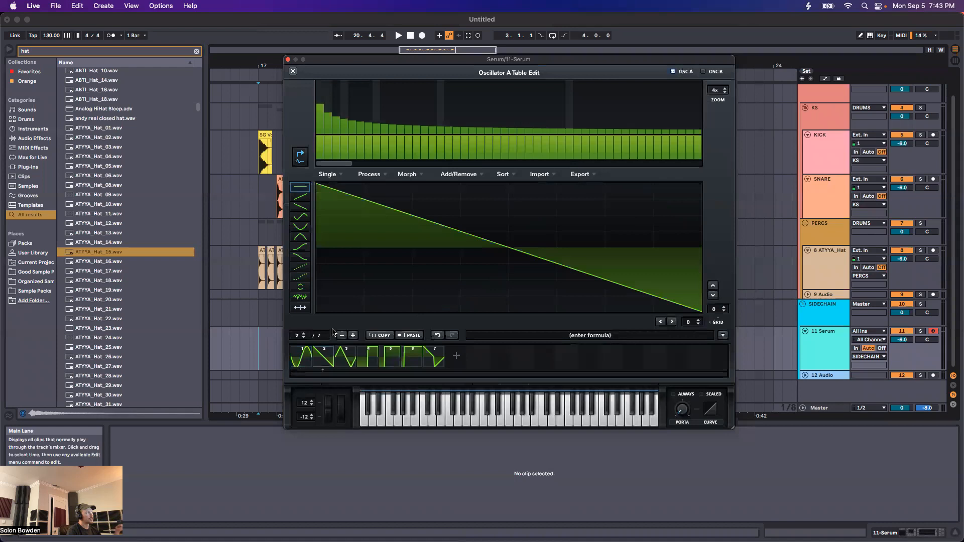
click(350, 360)
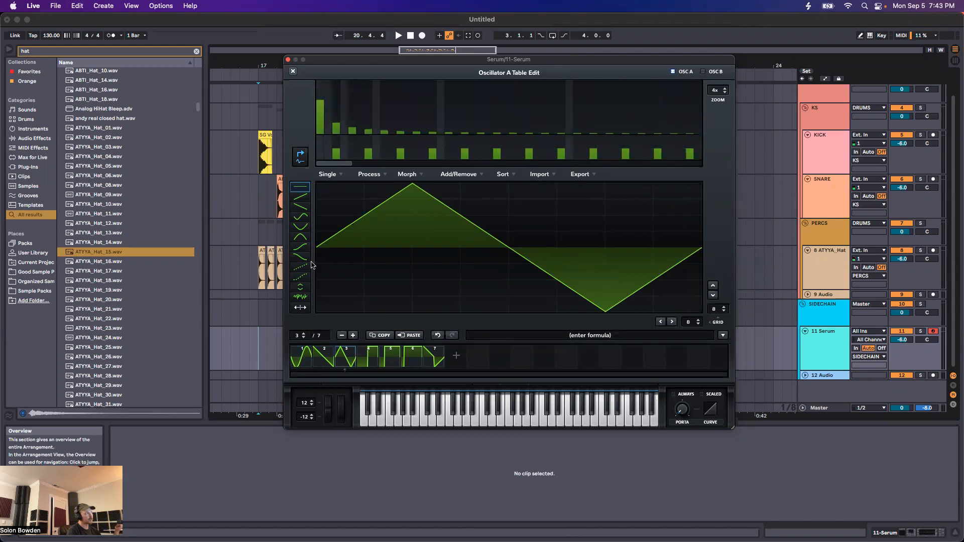
click(374, 361)
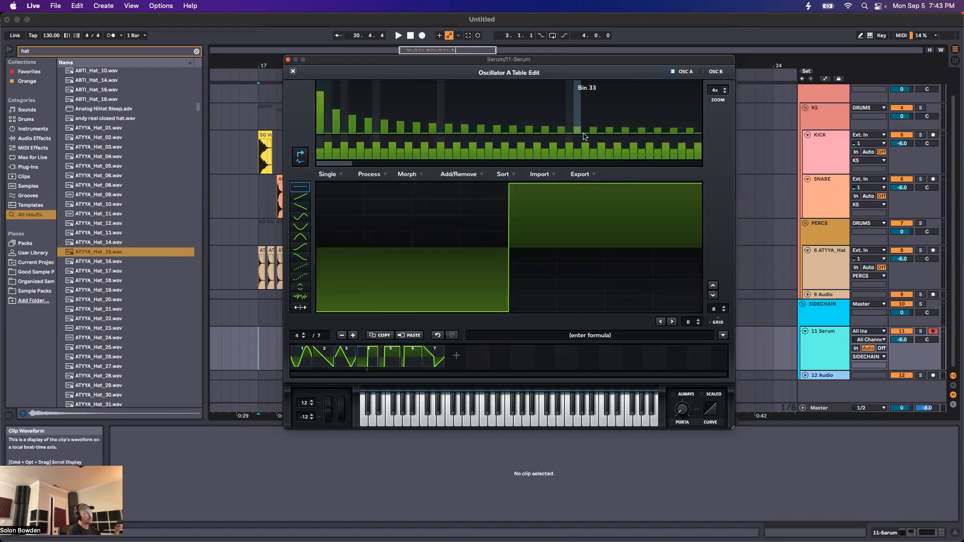
click(391, 357)
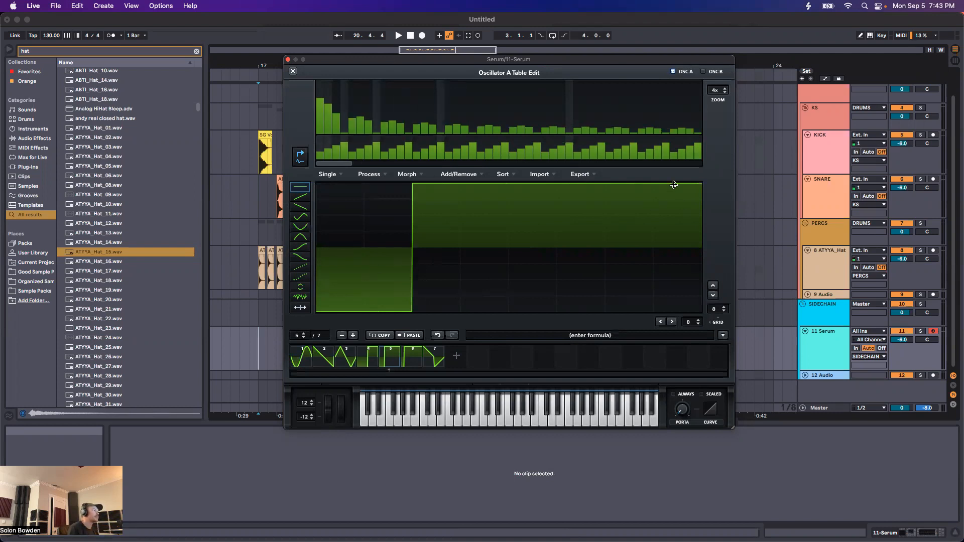
Delete the triangle, square, pulse and last frames from oscillator A's wavetable, keeping only the sine and saw frames
click(301, 360)
click(344, 359)
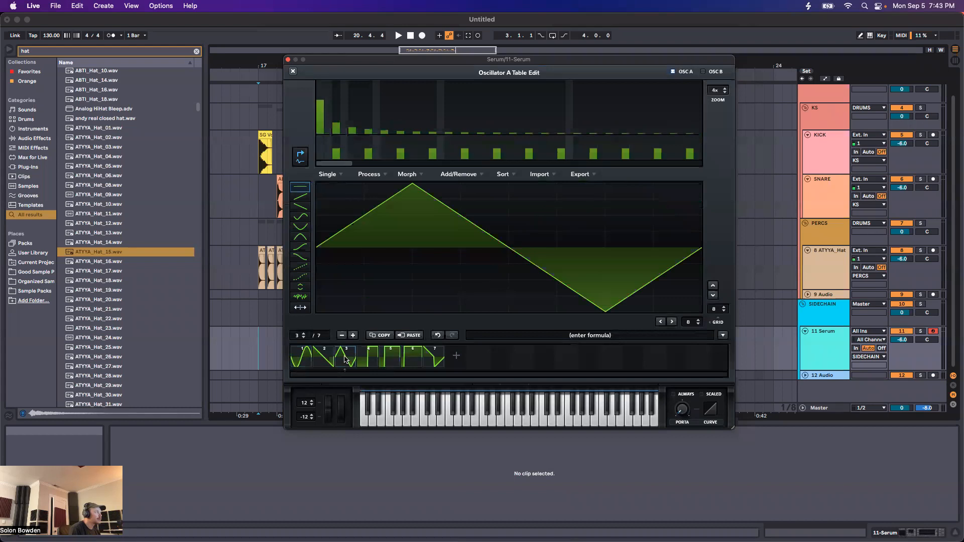
click(342, 336)
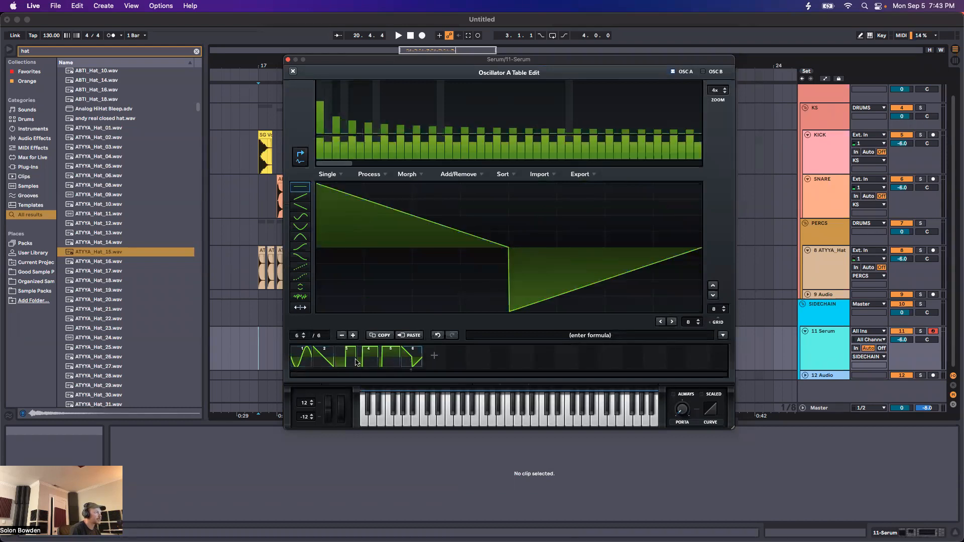
click(342, 336)
click(342, 335)
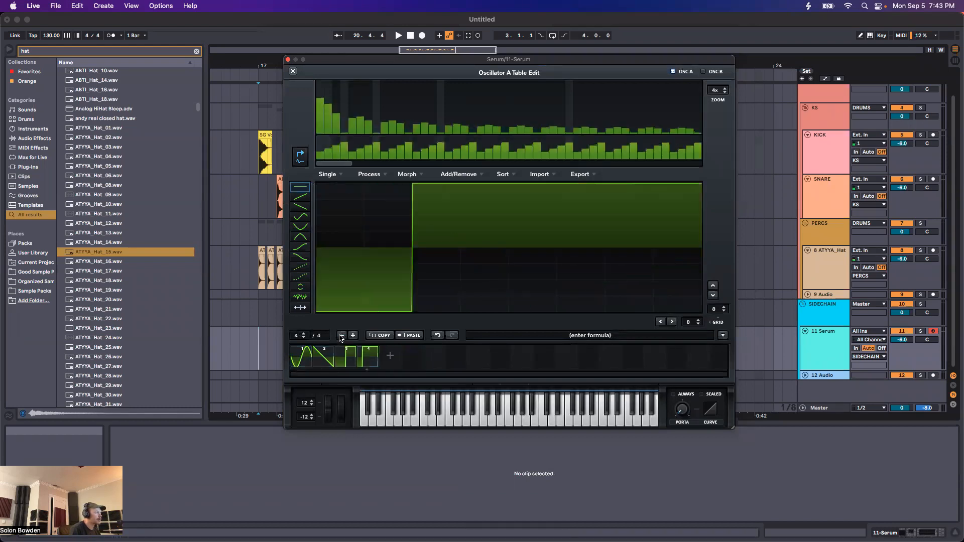
click(333, 356)
click(362, 353)
click(342, 336)
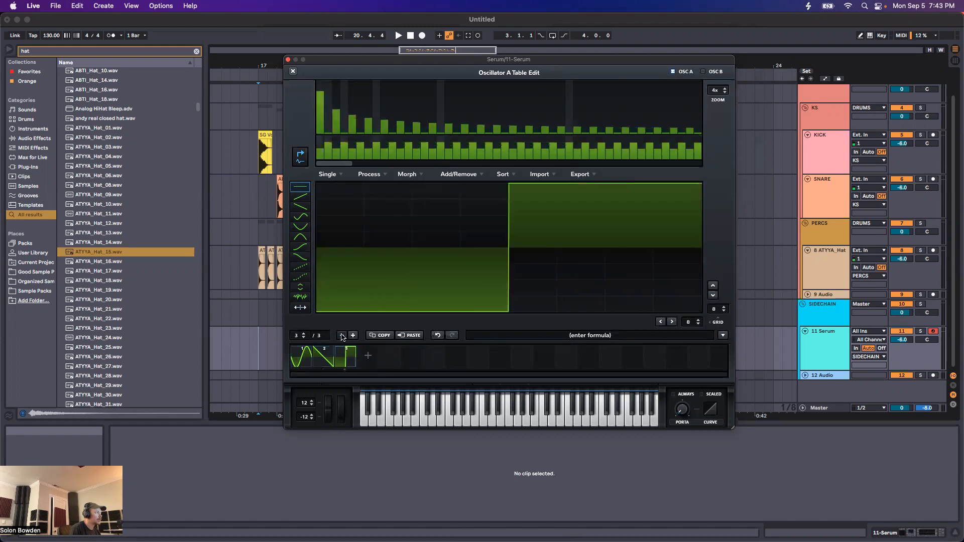
click(342, 336)
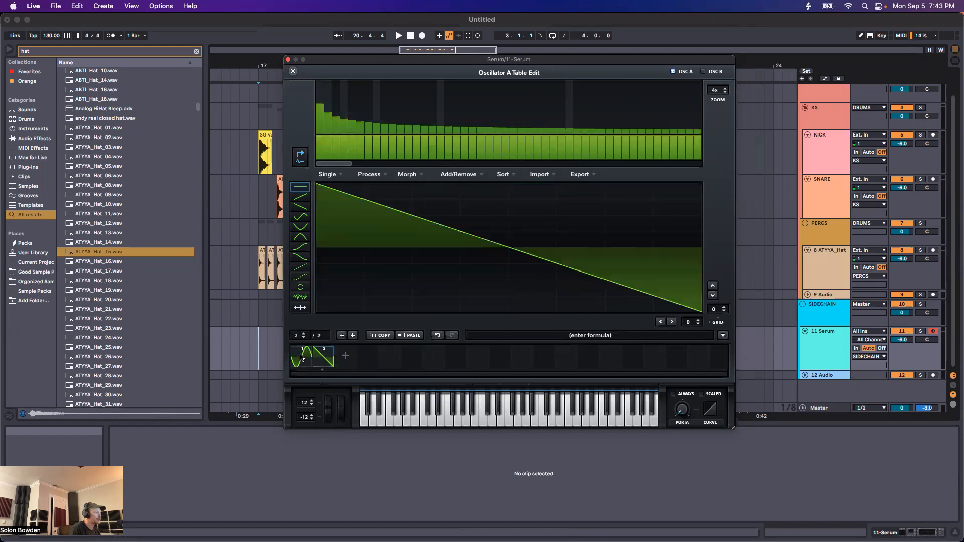
Select the sine and saw frames and apply the Morph - Crossfade option between them
click(306, 358)
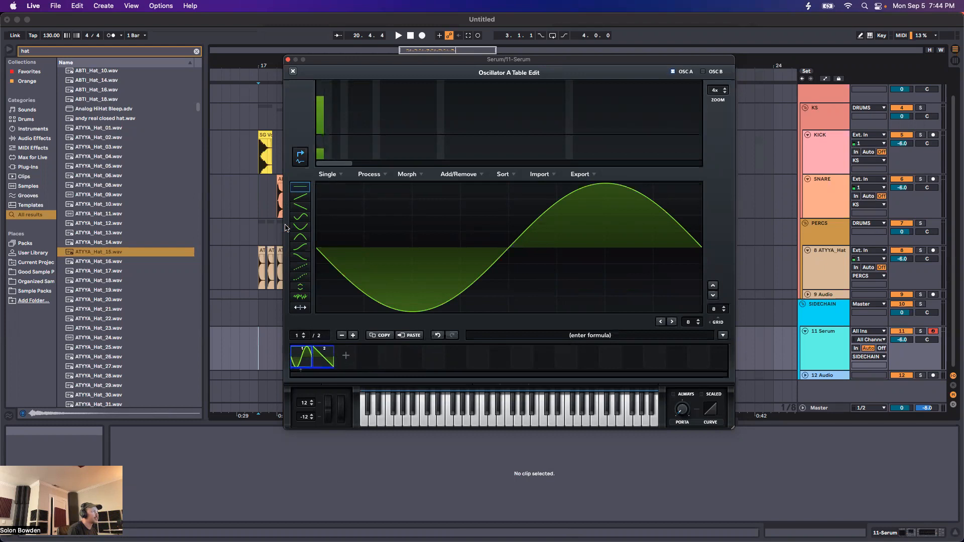
click(412, 175)
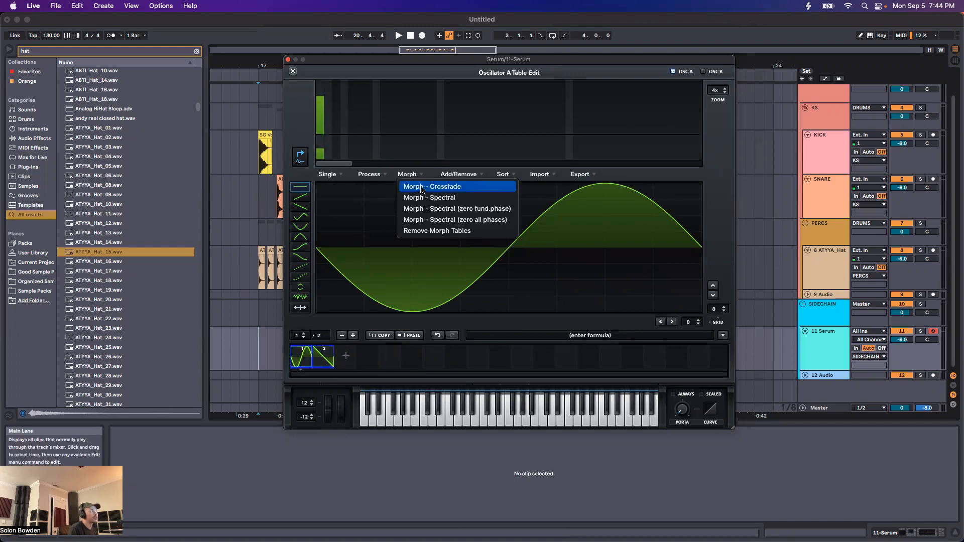
click(421, 188)
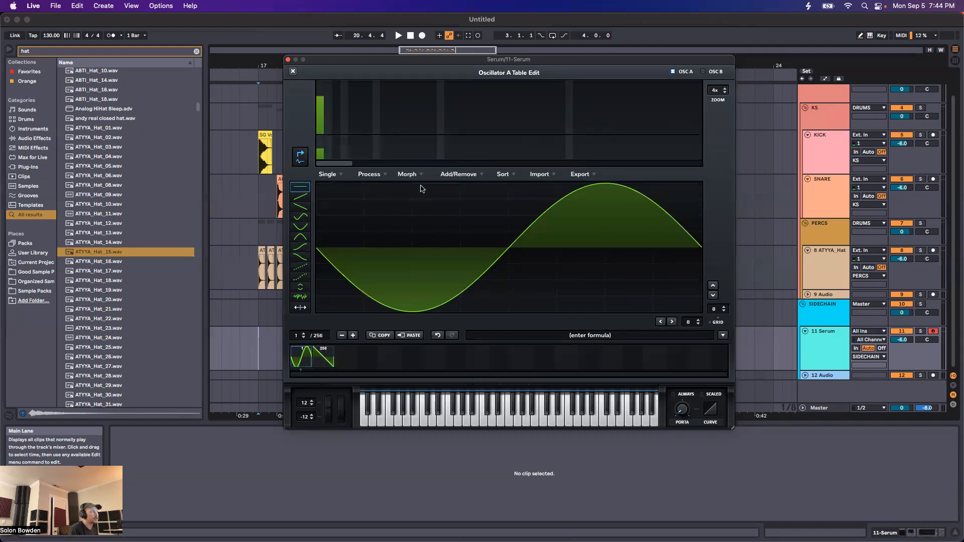
Check the last and first frames of the morphed wavetable and close the wavetable editor
click(325, 354)
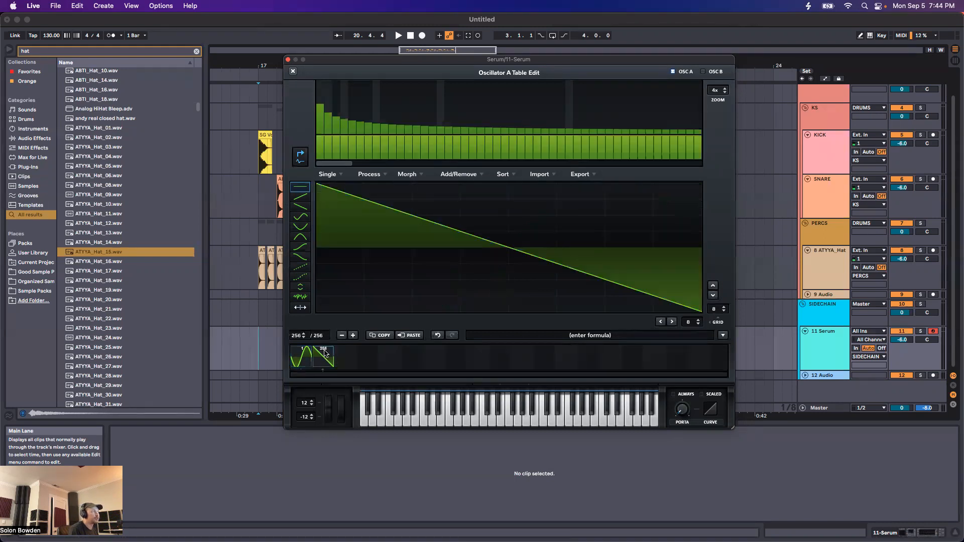
click(299, 358)
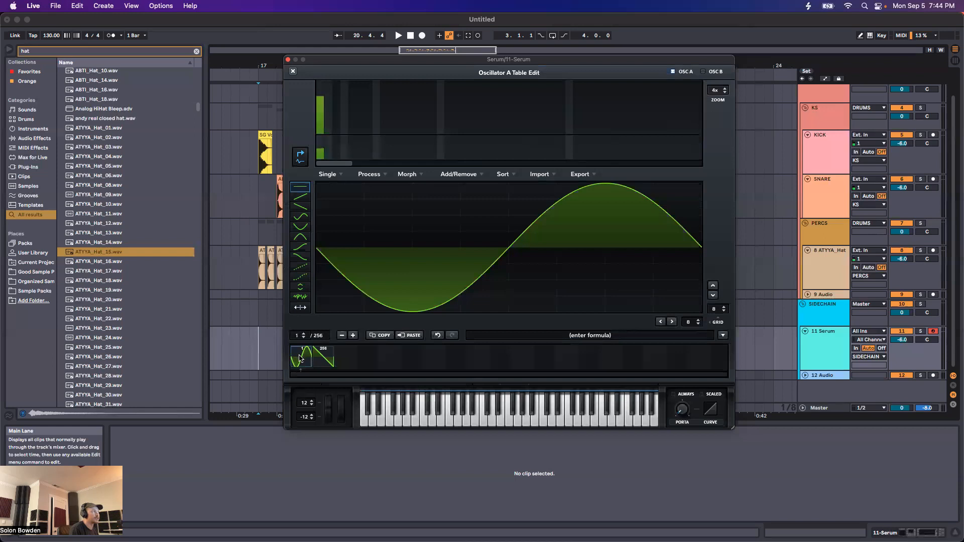
click(293, 72)
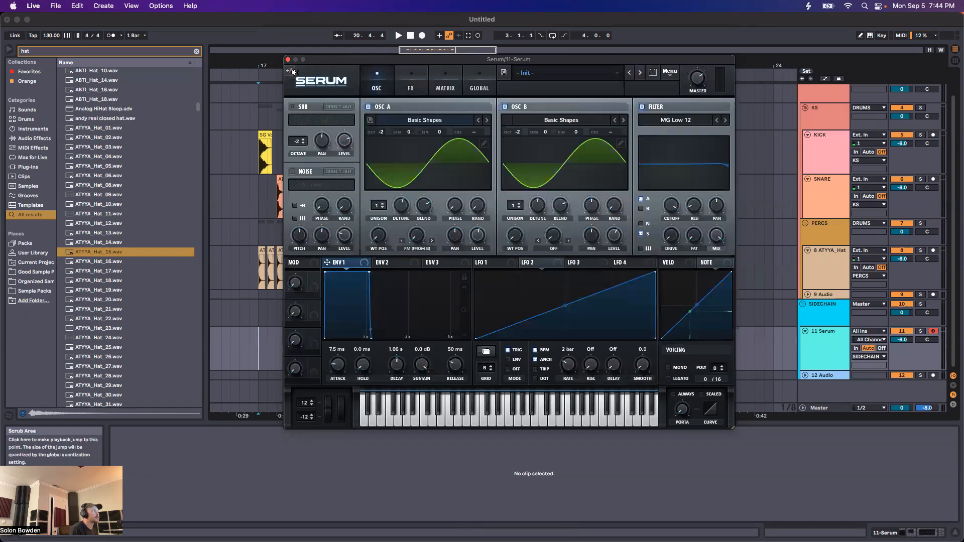
Show oscillator A's wavetable in 3D and sweep its wavetable position between frames 1 and 256
click(414, 164)
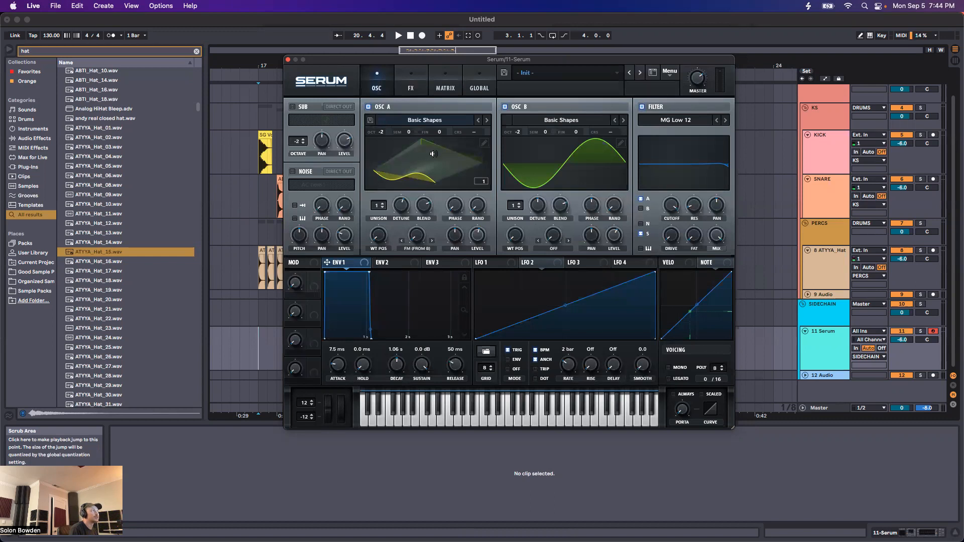
drag(433, 153, 422, 133)
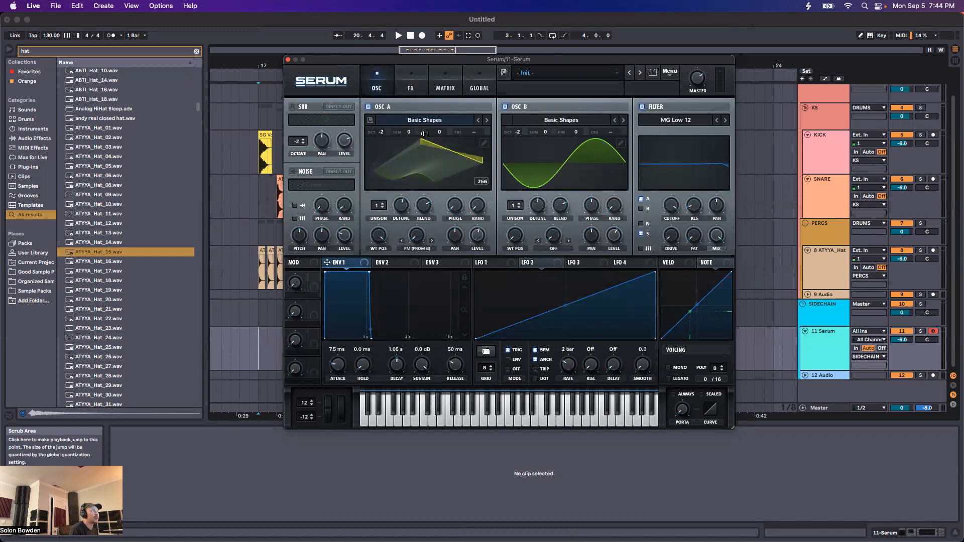
drag(381, 237, 354, 335)
drag(390, 226, 378, 163)
drag(380, 221, 365, 275)
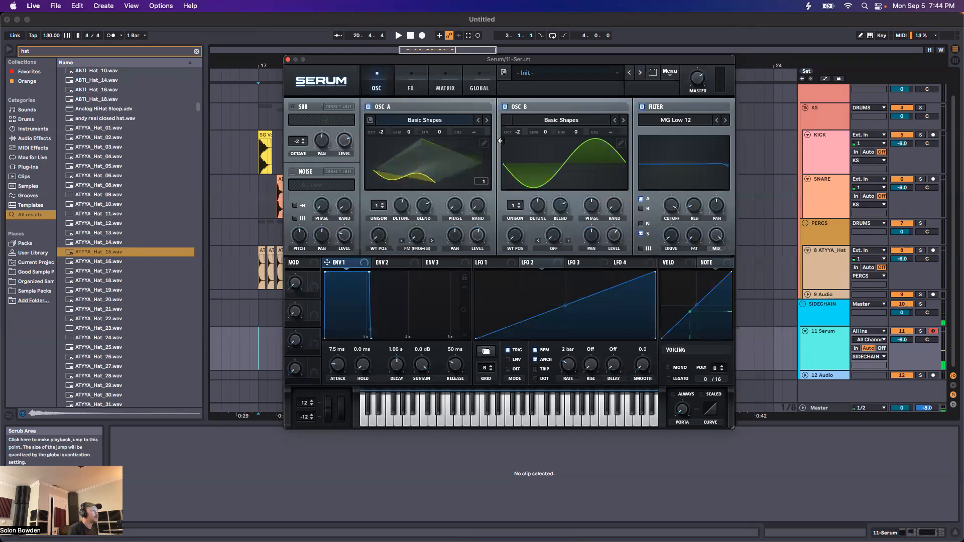
Open oscillator A's wavetable editor, delete the last frame and add a new second frame after the sine
click(484, 143)
click(323, 357)
click(341, 335)
click(323, 355)
Draw a flat segment followed by rising and falling ramp segments across the first six grid cells of frame 2
mouse_move(330, 289)
mouse_down()
mouse_move(347, 281)
mouse_move(365, 203)
mouse_up()
click(302, 199)
click(367, 200)
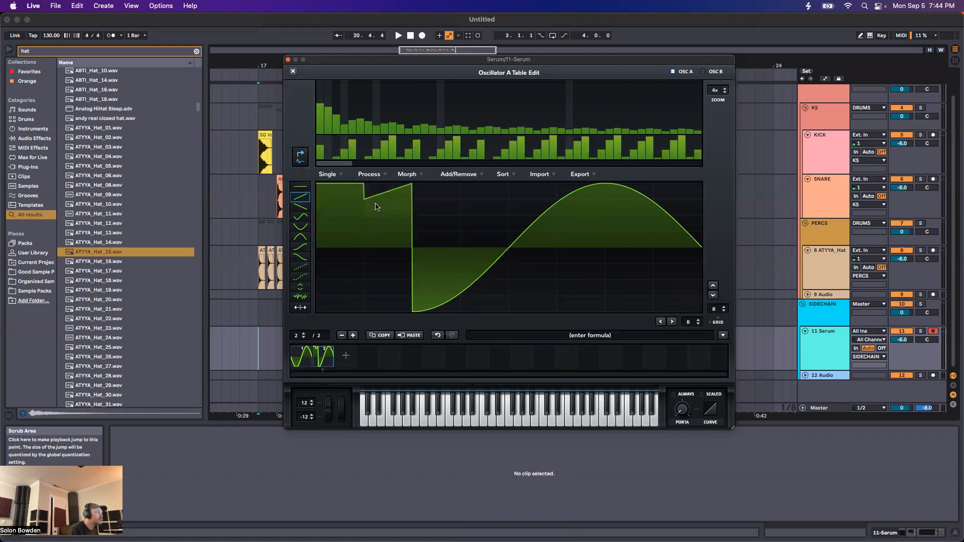
click(419, 227)
click(471, 194)
drag(509, 183, 572, 221)
Draw sine-shaped segments at varying heights over several grid cells of frame 2
click(301, 217)
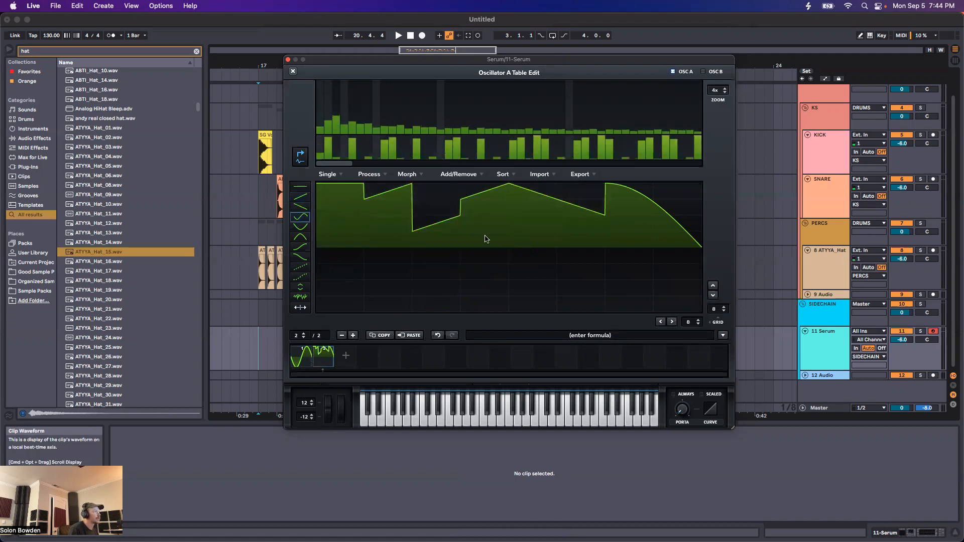
drag(630, 219, 639, 249)
click(640, 249)
click(637, 280)
click(528, 228)
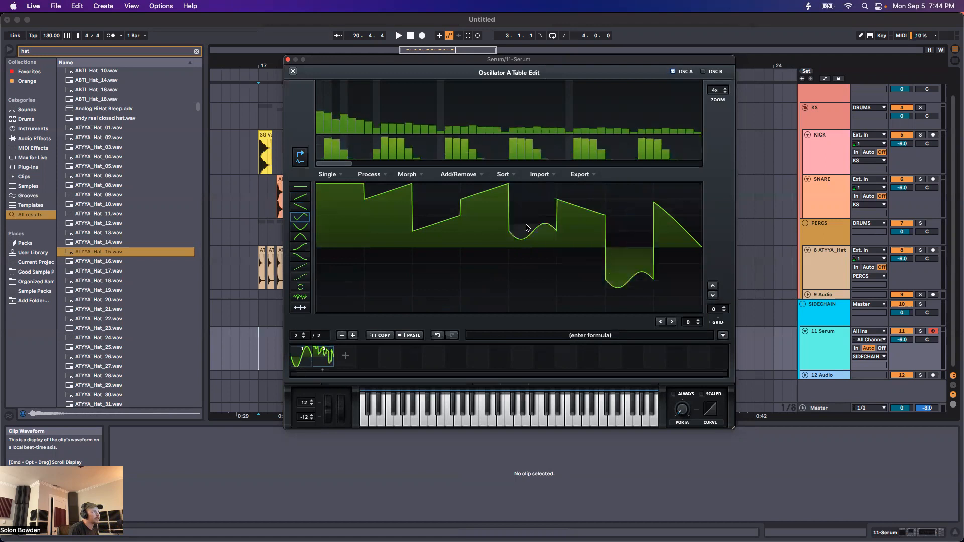
click(487, 263)
click(372, 216)
click(351, 276)
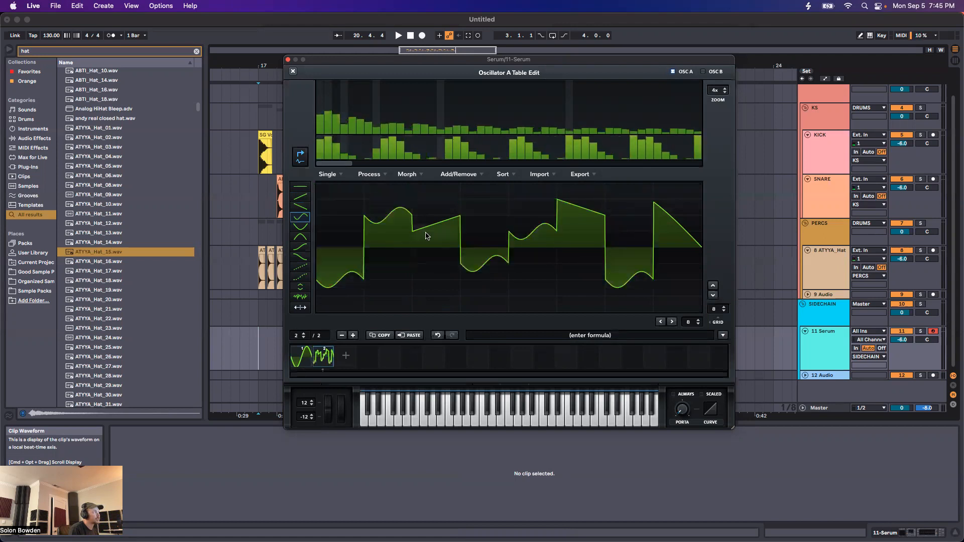
click(445, 197)
Draw rising S-curve segments at varying heights over the second, third and last four grid cells of frame 2
click(297, 248)
click(435, 297)
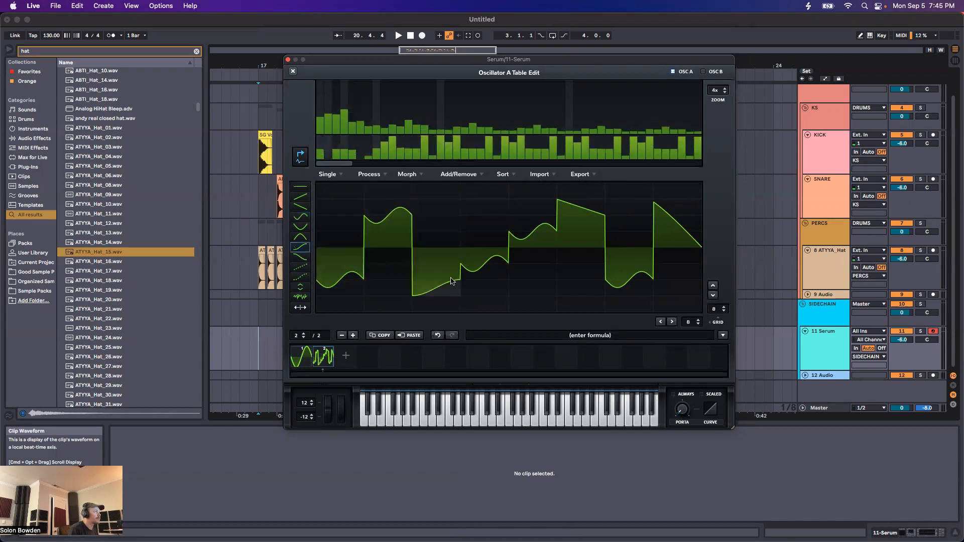
click(531, 211)
click(581, 271)
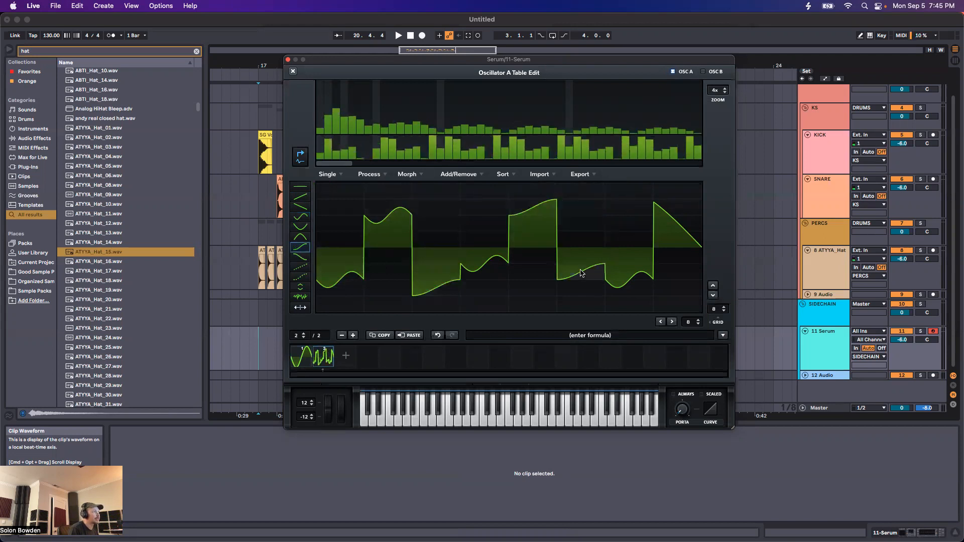
click(621, 208)
click(672, 244)
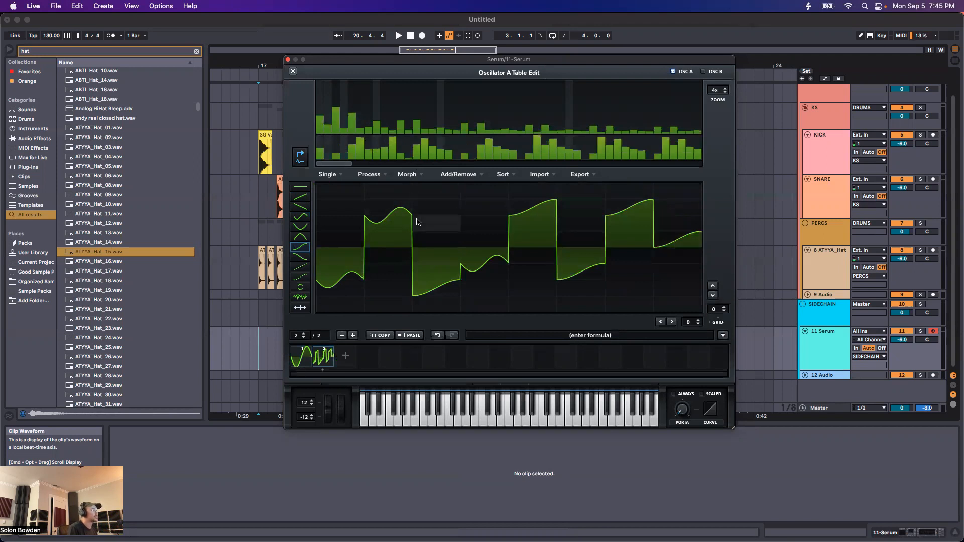
click(392, 186)
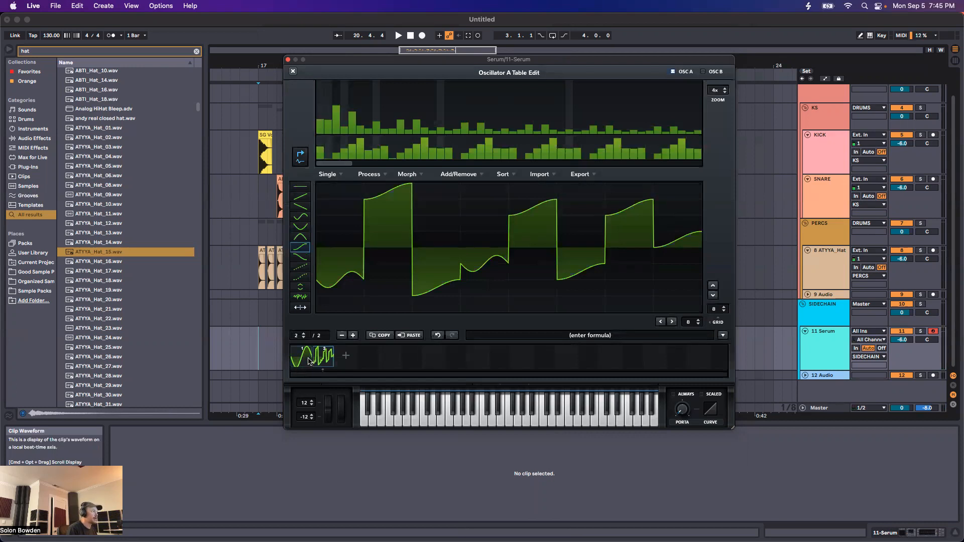
Apply Morph - Spectral between the two frames and return to frame 1
click(407, 174)
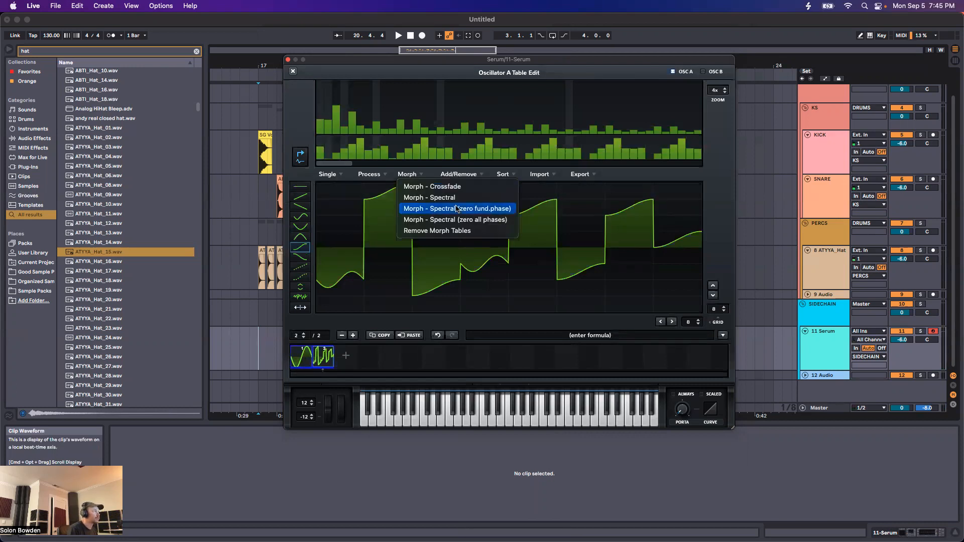
click(421, 199)
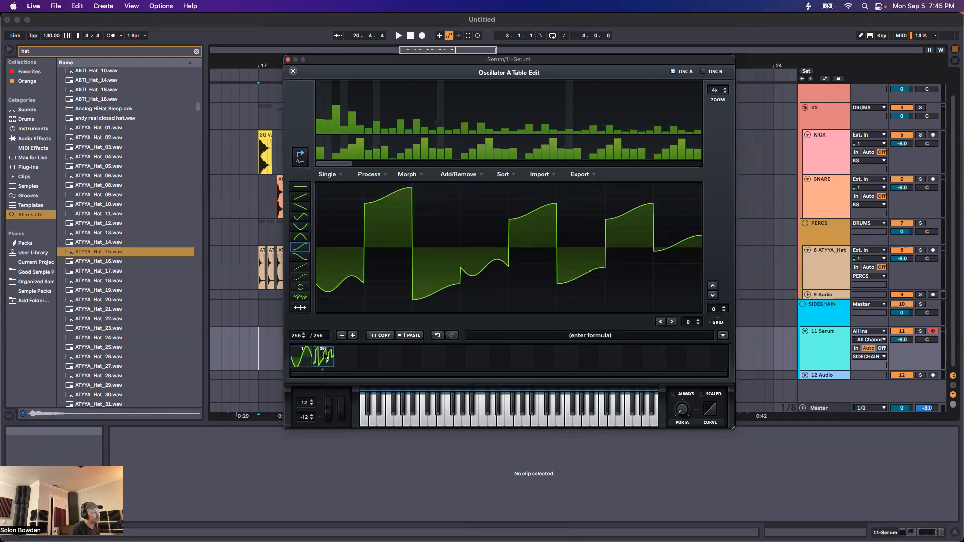
click(303, 357)
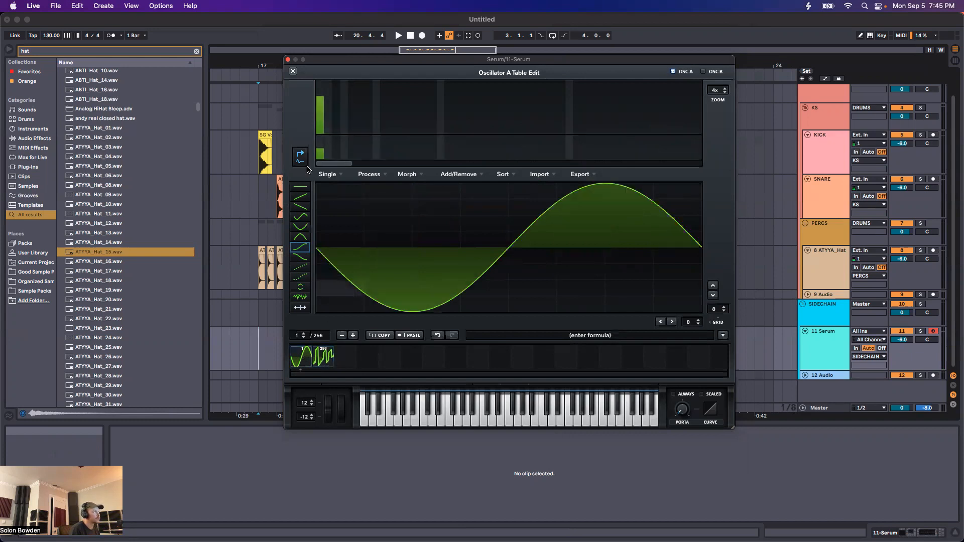
Draw rising and falling S-curve segments into the second, fifth and last grid cells of frame 1
click(386, 276)
click(515, 195)
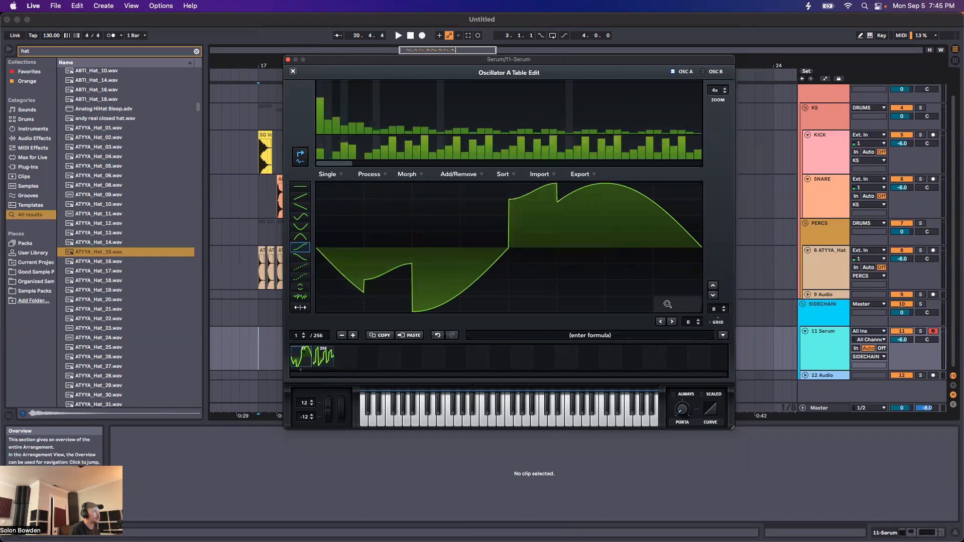
click(685, 272)
click(530, 215)
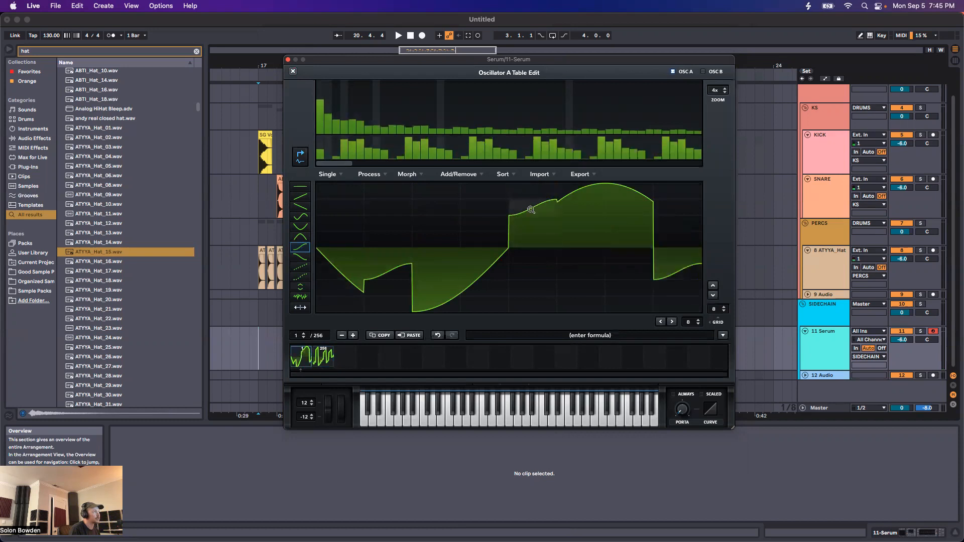
click(530, 220)
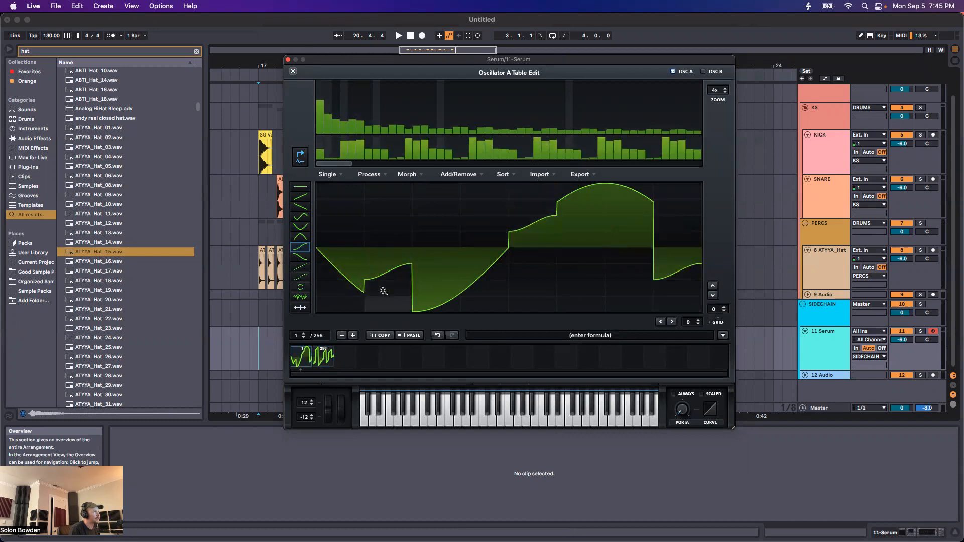
click(301, 257)
click(384, 281)
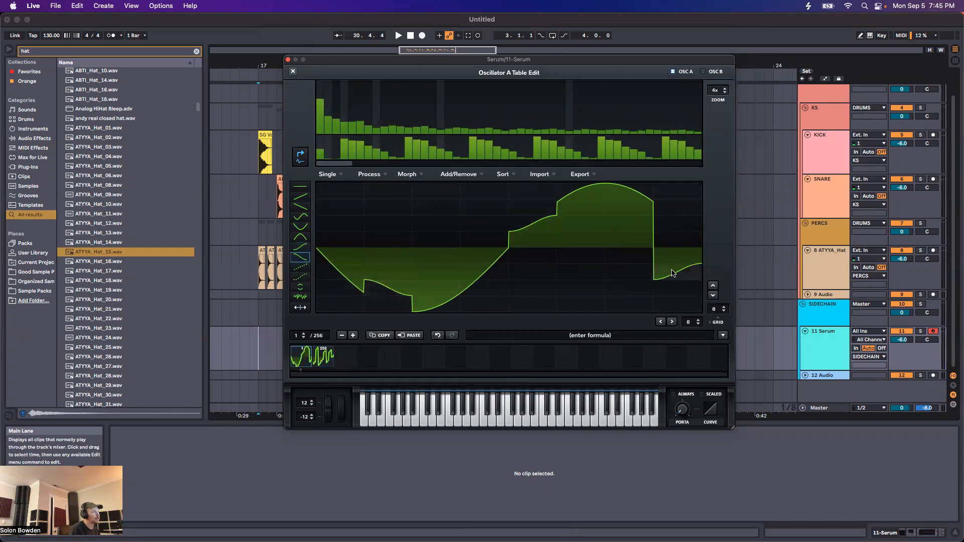
click(683, 222)
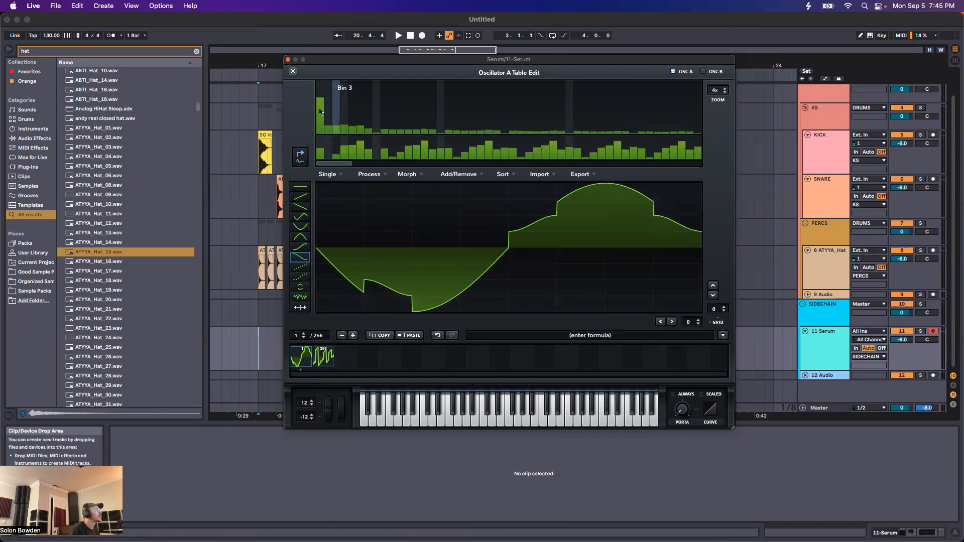
Close the wavetable editor and sweep oscillator A's wavetable position through the edited table
click(293, 72)
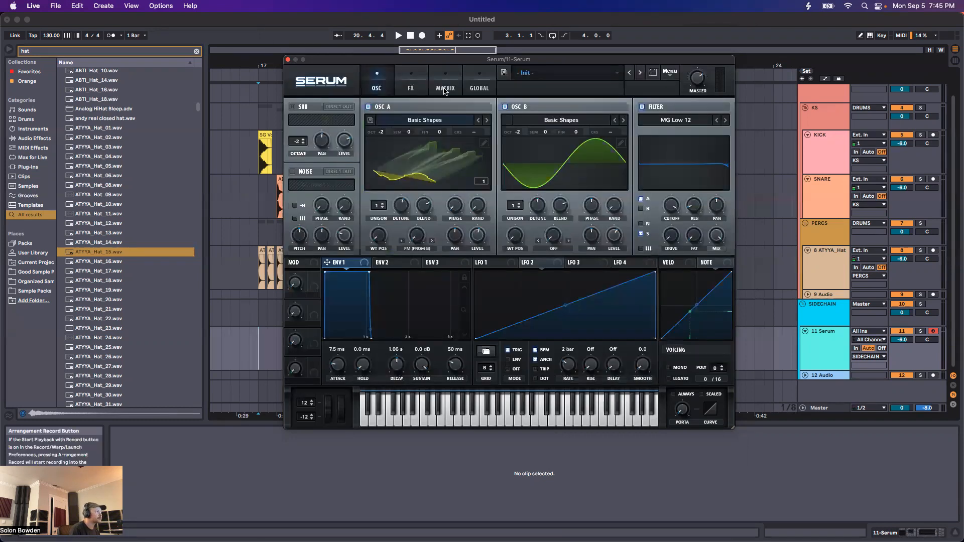
drag(379, 224, 384, 123)
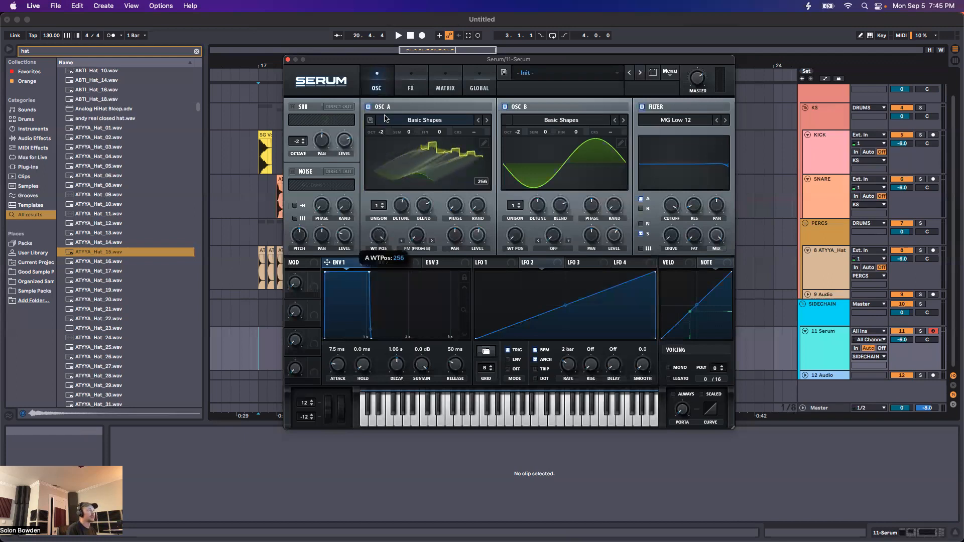
mouse_move(380, 232)
mouse_down()
mouse_move(394, 378)
mouse_move(374, 235)
mouse_move(373, 315)
mouse_move(382, 226)
mouse_move(379, 239)
mouse_move(370, 153)
mouse_up()
Reopen oscillator A's wavetable editor and apply Morph - Spectral (zero fund.phase) followed by Morph - Spectral
click(483, 143)
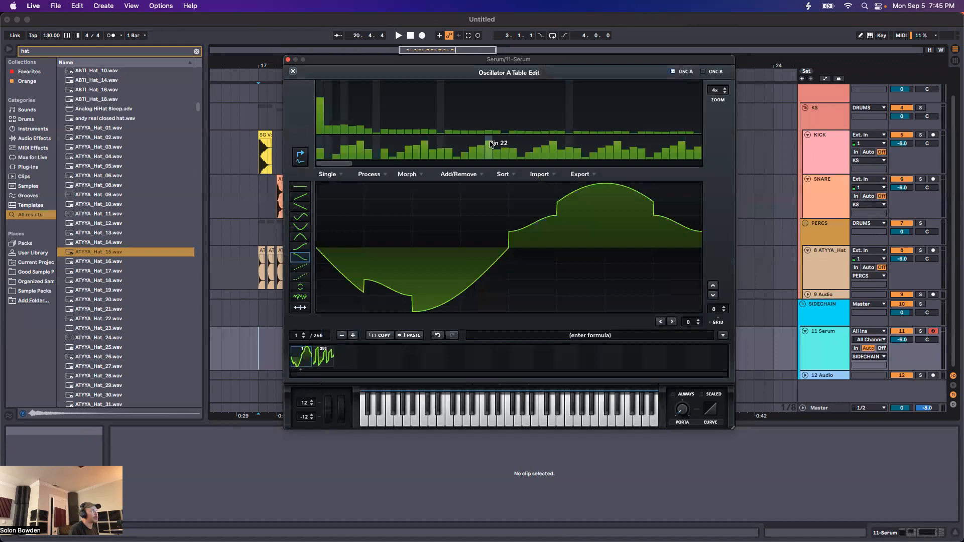
click(407, 175)
click(450, 208)
click(409, 174)
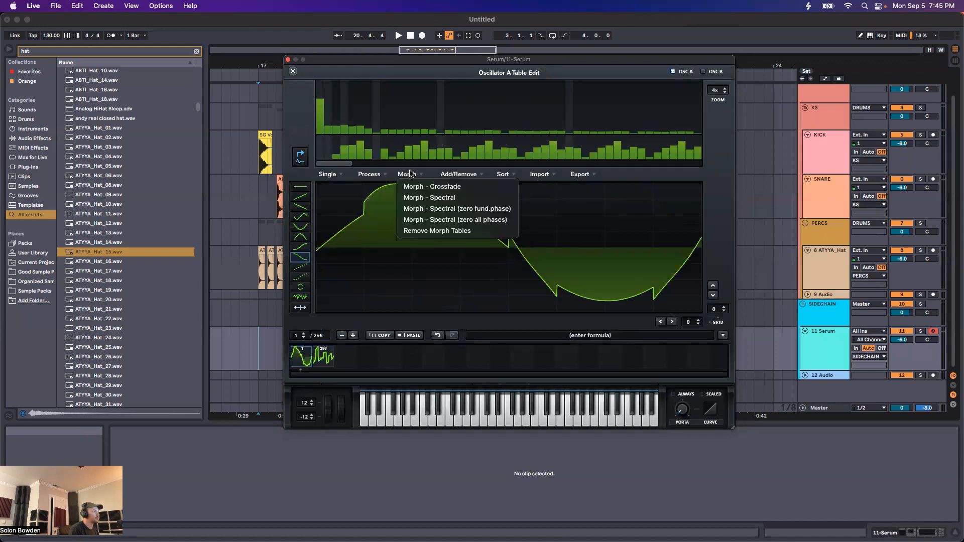
click(419, 201)
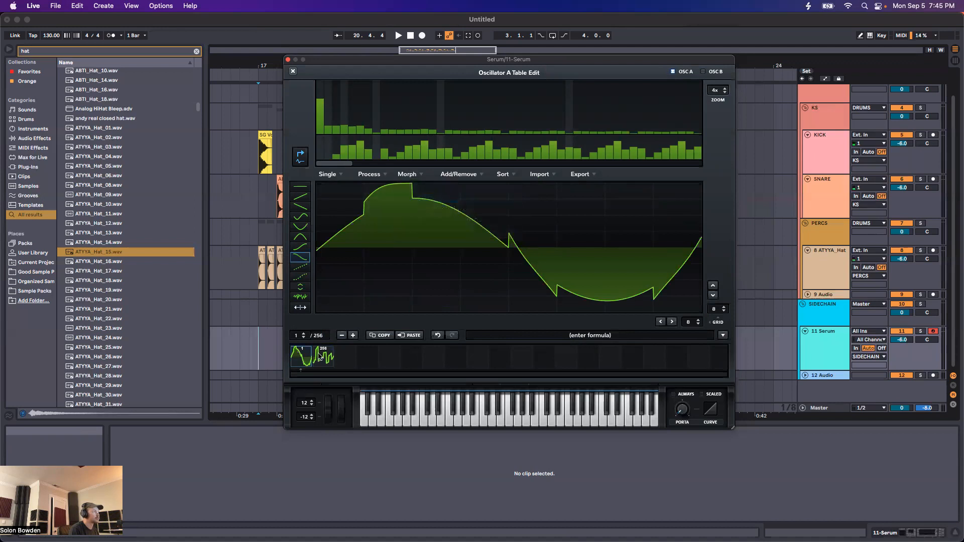
click(408, 174)
click(436, 198)
Review the available morph, whole-table and single-frame processing options and close the wavetable editor
click(410, 175)
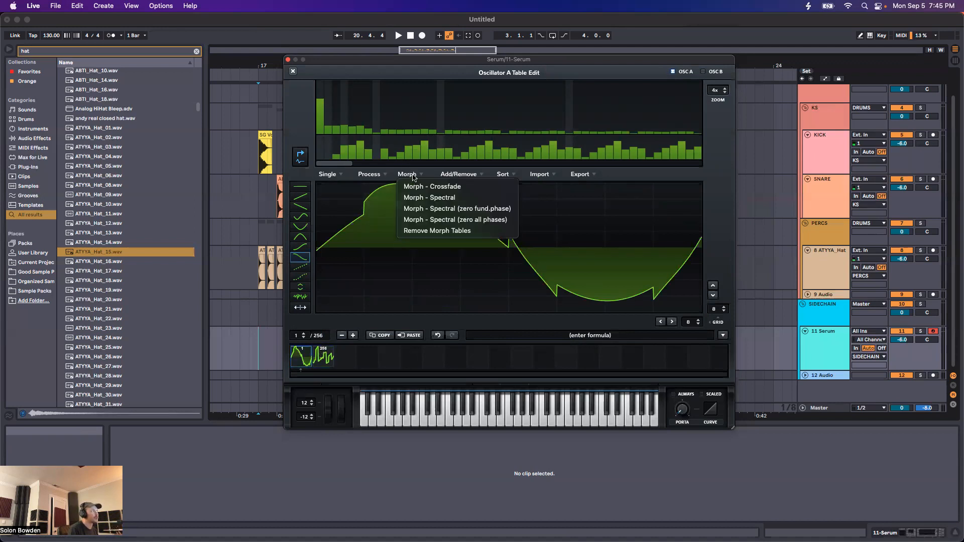
click(376, 175)
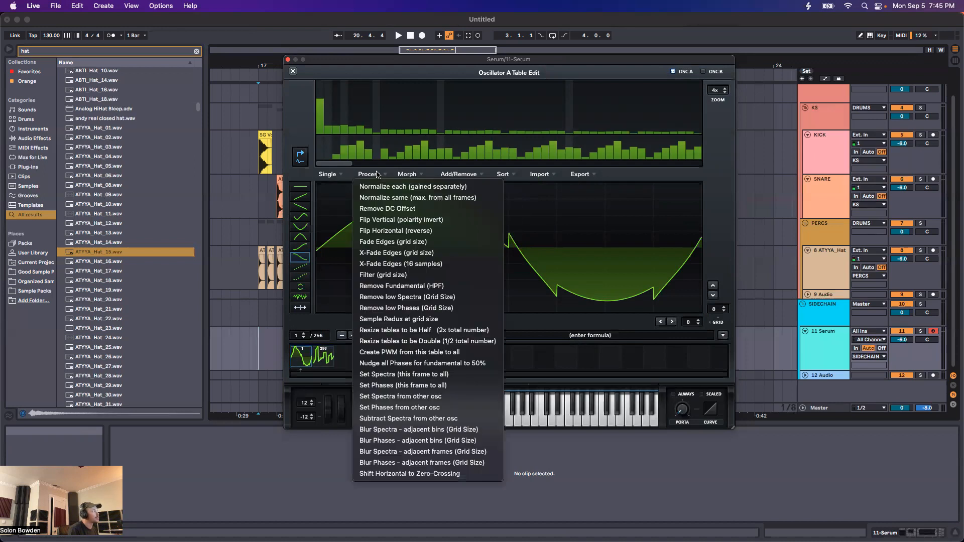
click(329, 174)
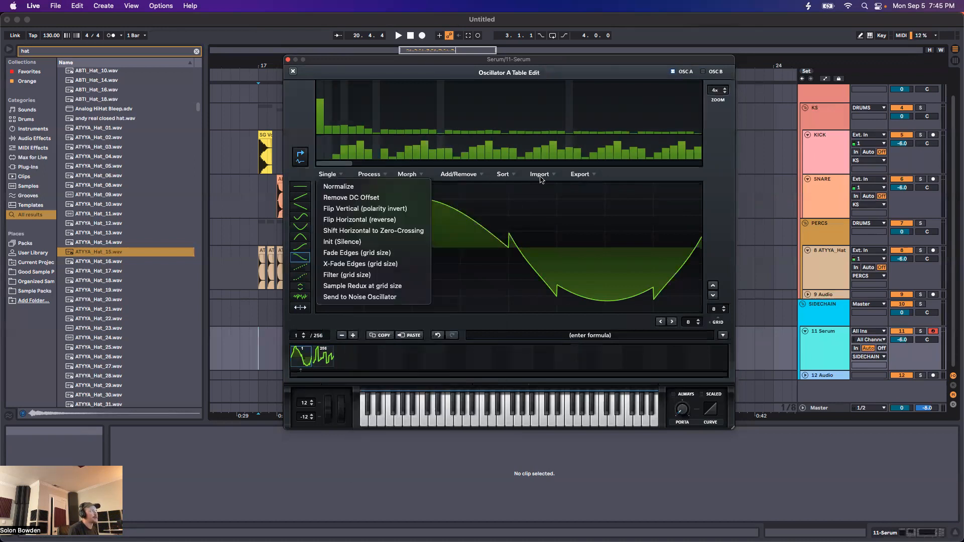
click(338, 177)
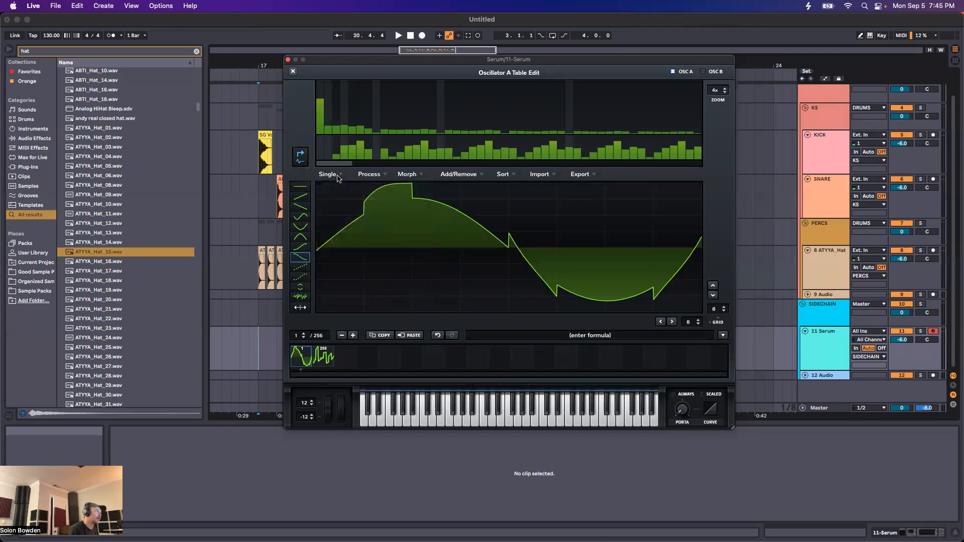
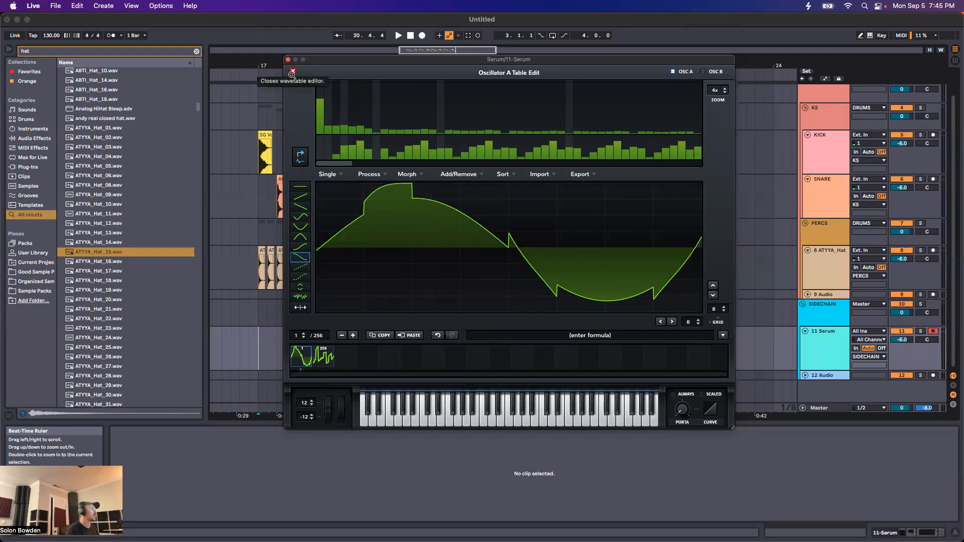
click(293, 74)
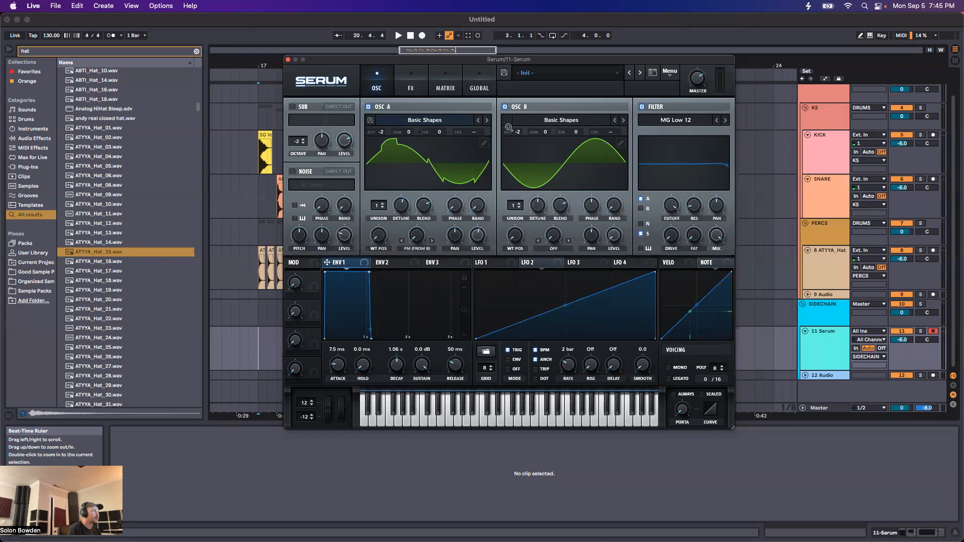
Turn off oscillator B and sweep oscillator A's wavetable position up and back down to audition the morph
click(506, 106)
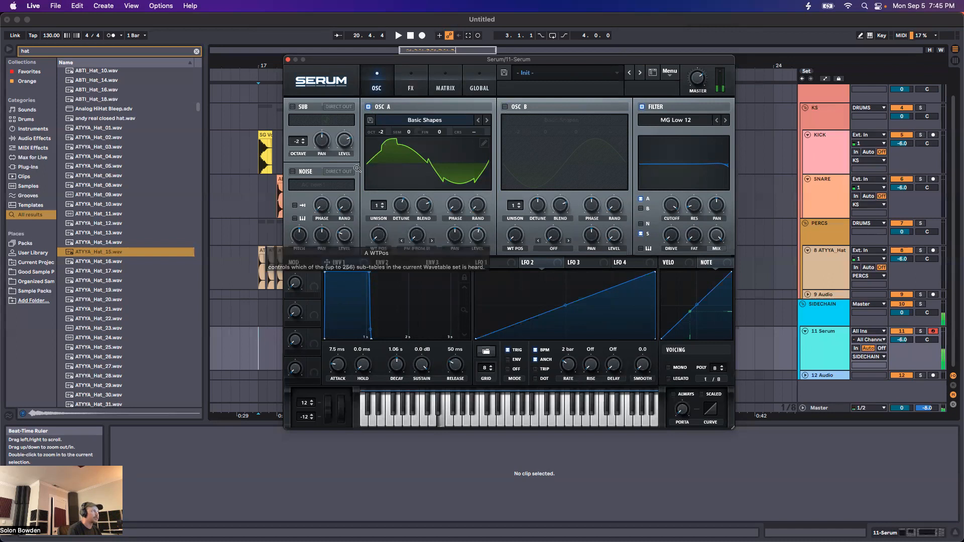
drag(379, 238, 378, 161)
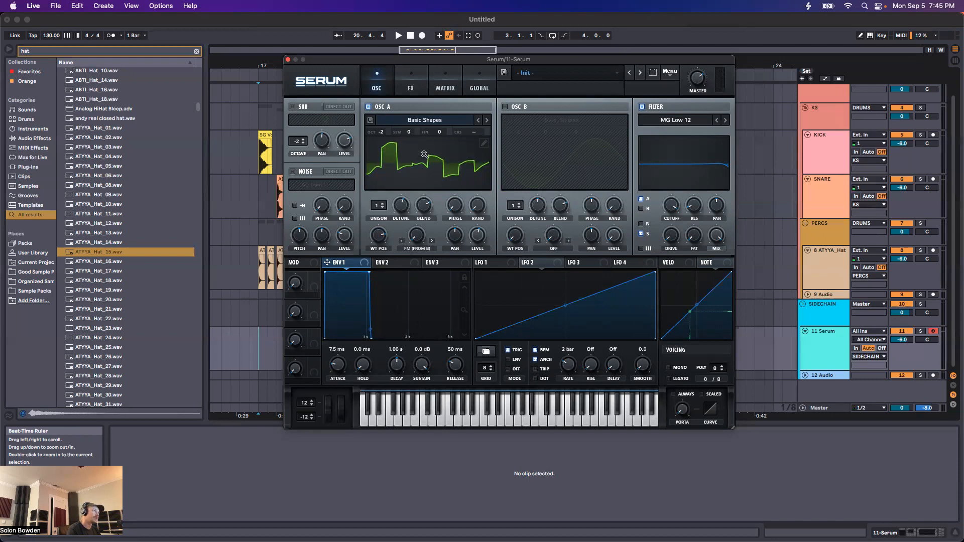
drag(380, 232, 390, 315)
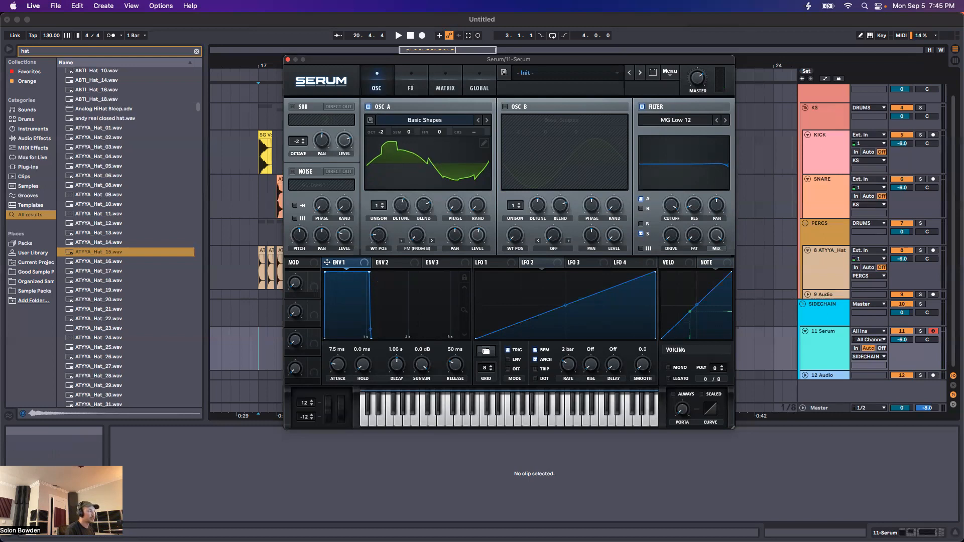
Try to load the image file Fuchsia Puma cover v9-01.JPEG into oscillator A as a wavetable
click(527, 529)
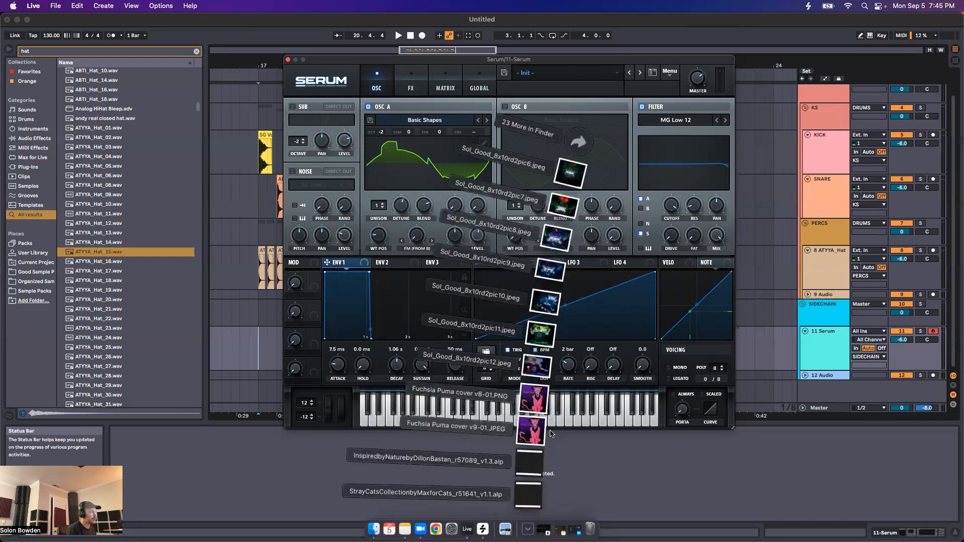
drag(531, 431, 410, 160)
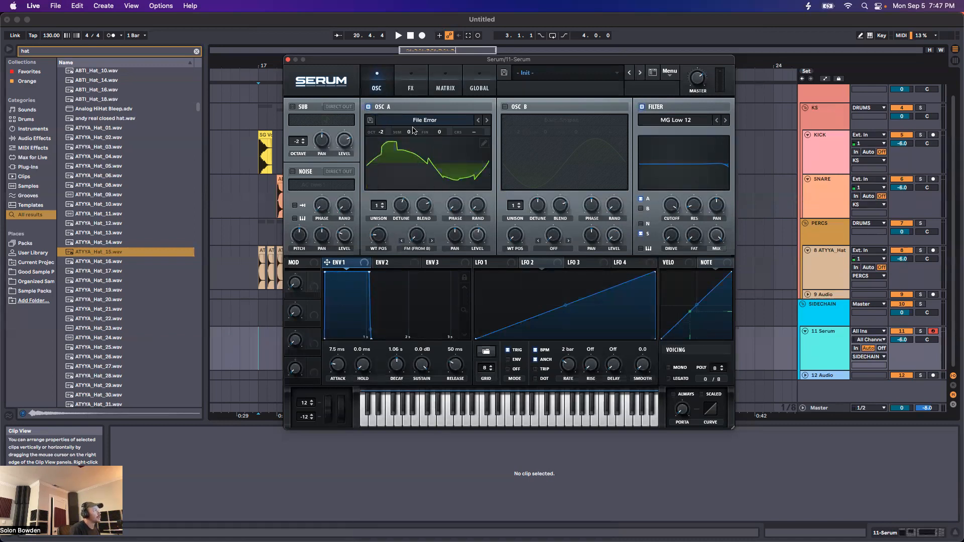
Try to load the image files Sol_Good_8x10rd2pic11.jpeg and Sol_Good_8x10rd2pic6.jpeg into oscillator A as wavetables
click(527, 529)
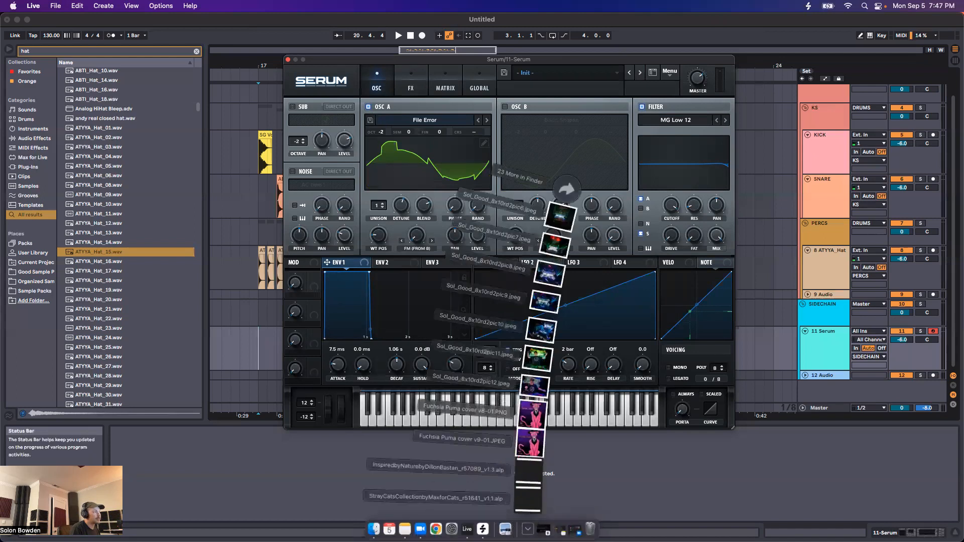
drag(547, 350, 435, 147)
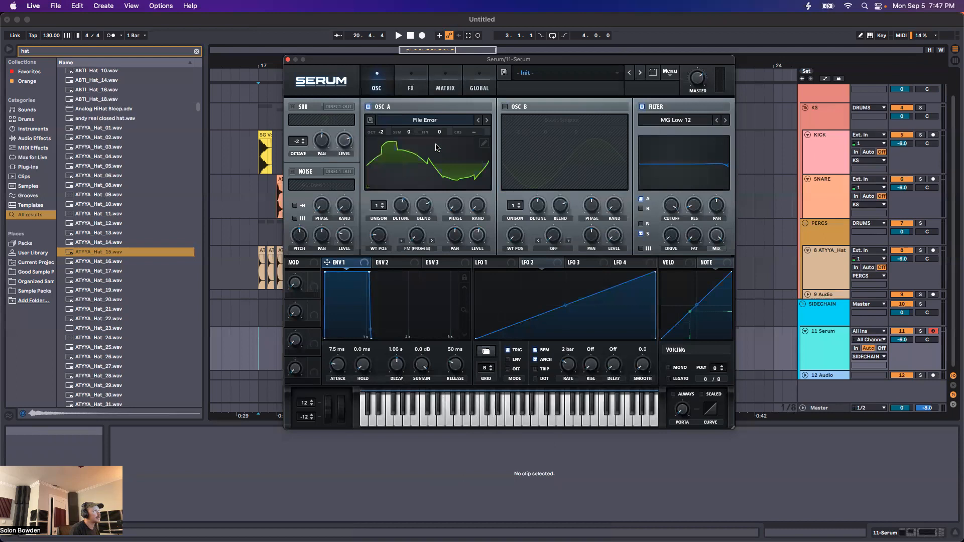
click(423, 120)
click(403, 173)
click(421, 162)
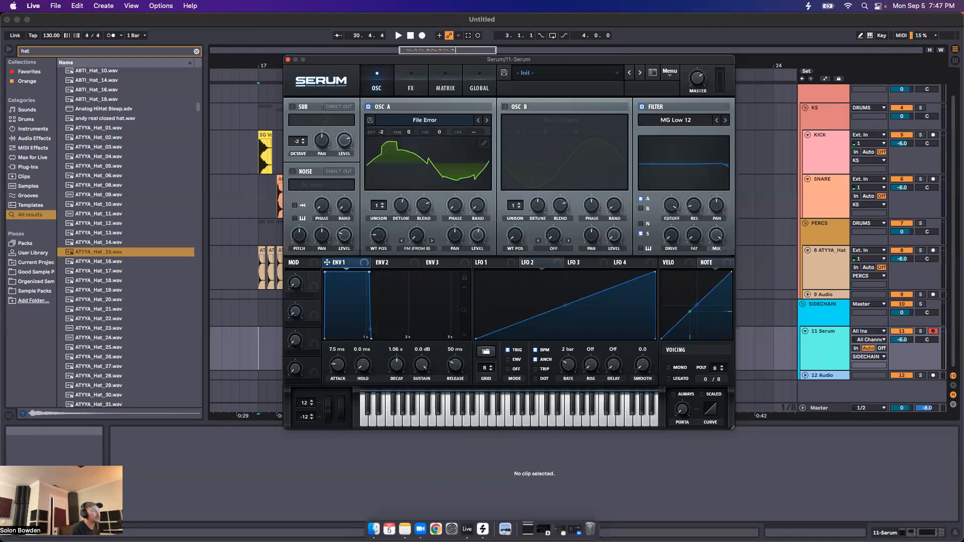
click(527, 529)
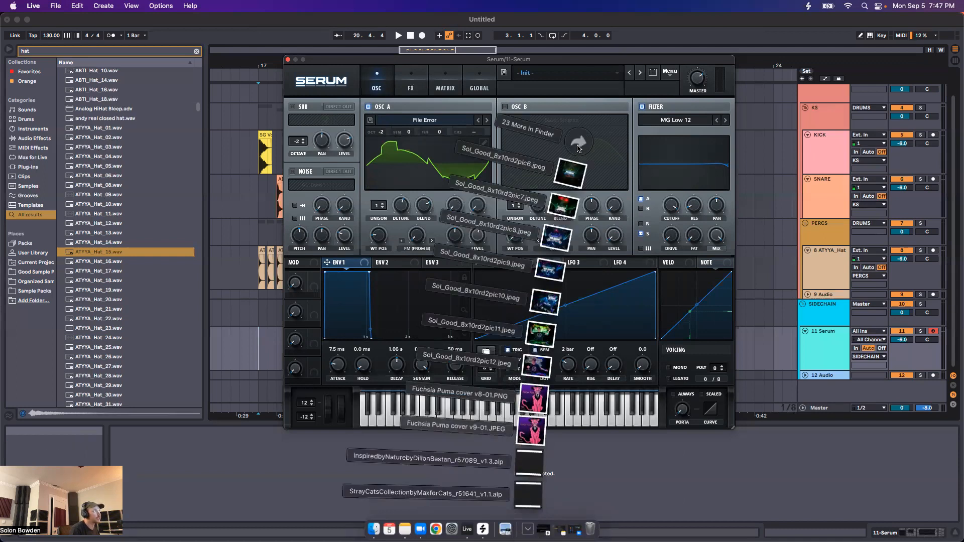
drag(572, 177, 406, 173)
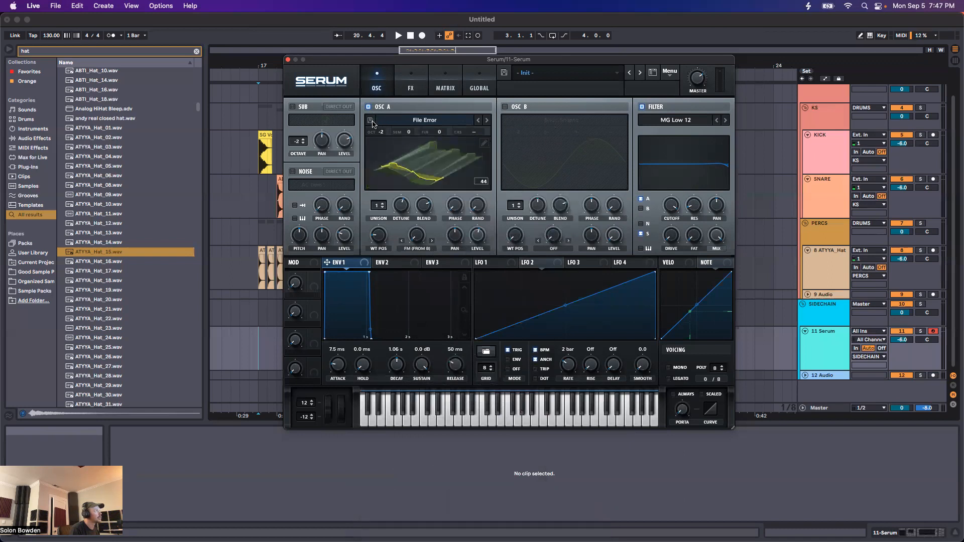
click(413, 169)
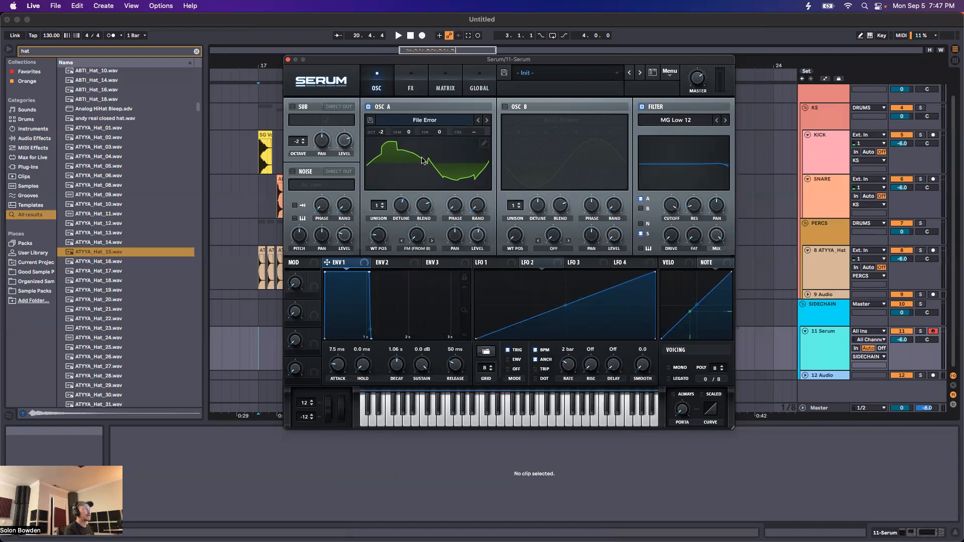
drag(377, 241, 377, 231)
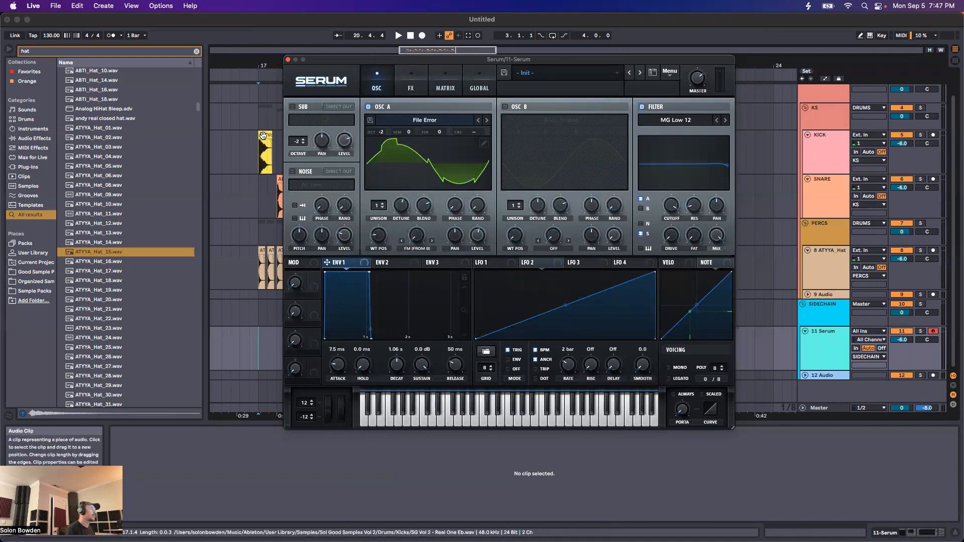
Load the kick clip SG Vol 2 - Real One Eb into oscillator A as its wavetable and set the wavetable position to frame 1
drag(262, 135, 427, 150)
drag(378, 235, 368, 170)
click(417, 163)
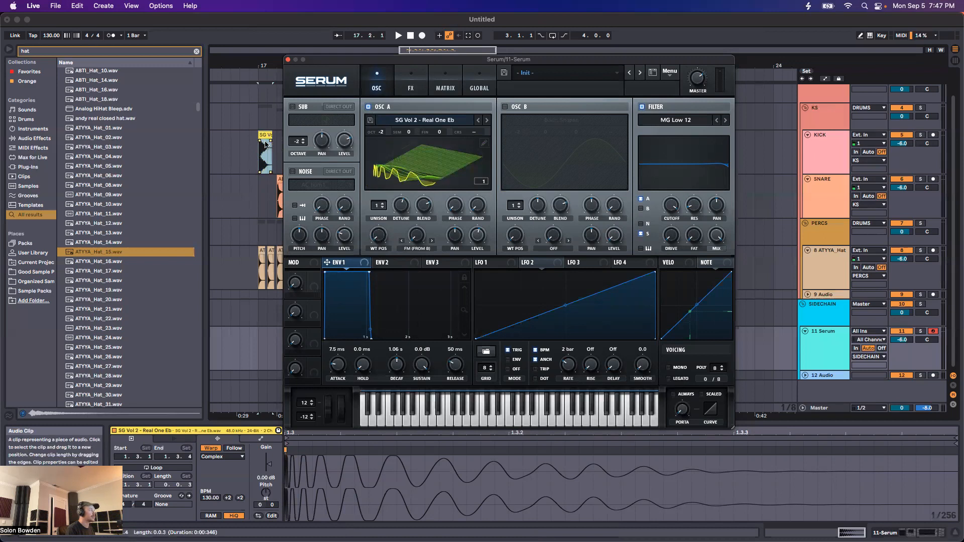
Compare the kick clip's waveform in the arrangement with oscillator A's wavetable display while sweeping the wavetable position
scroll(260, 151, up, 3)
scroll(256, 168, down, 4)
scroll(256, 168, up, 3)
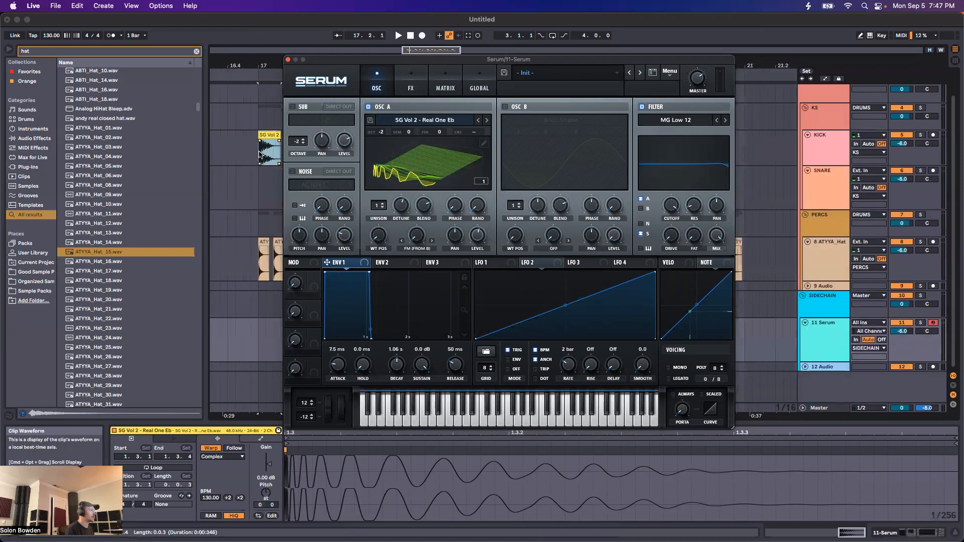
drag(348, 60, 434, 71)
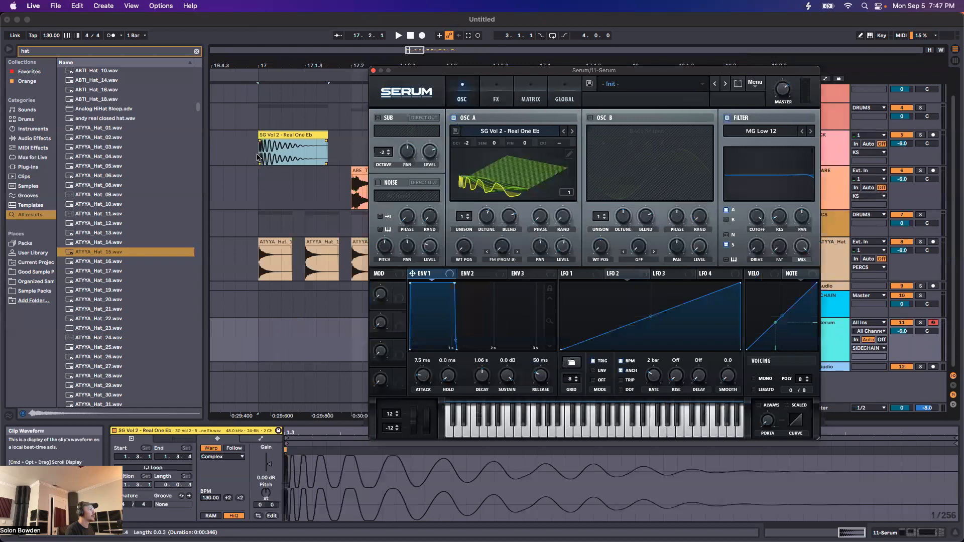
scroll(257, 157, up, 3)
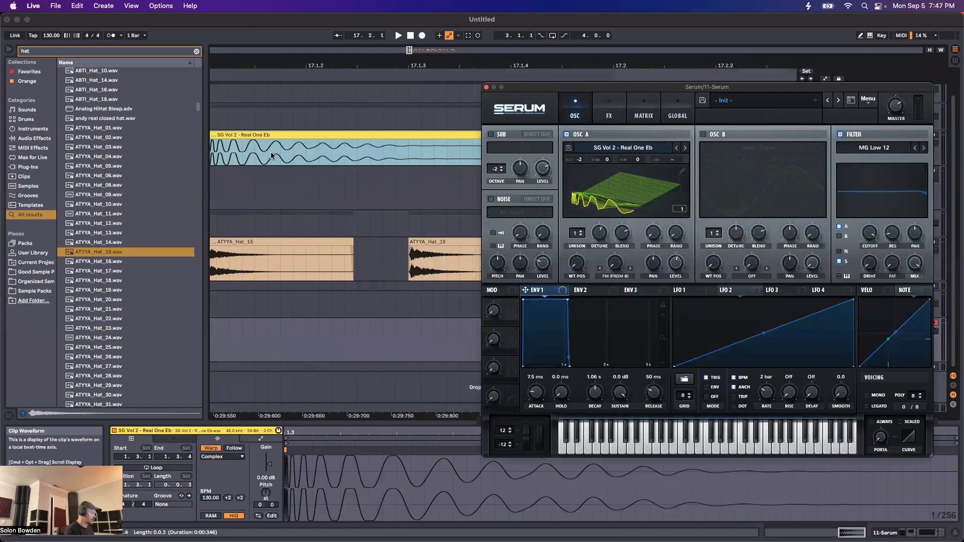
scroll(270, 153, left, 2)
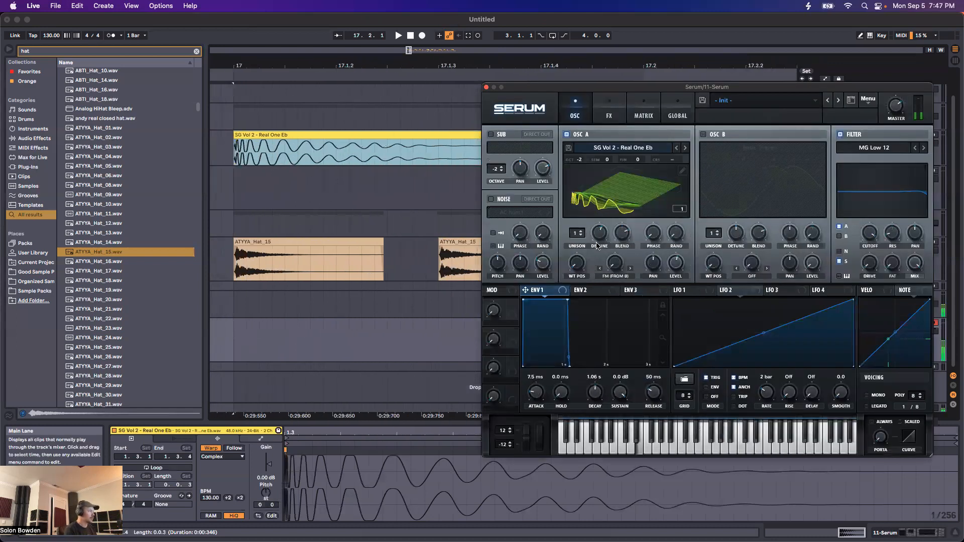
drag(602, 87, 406, 72)
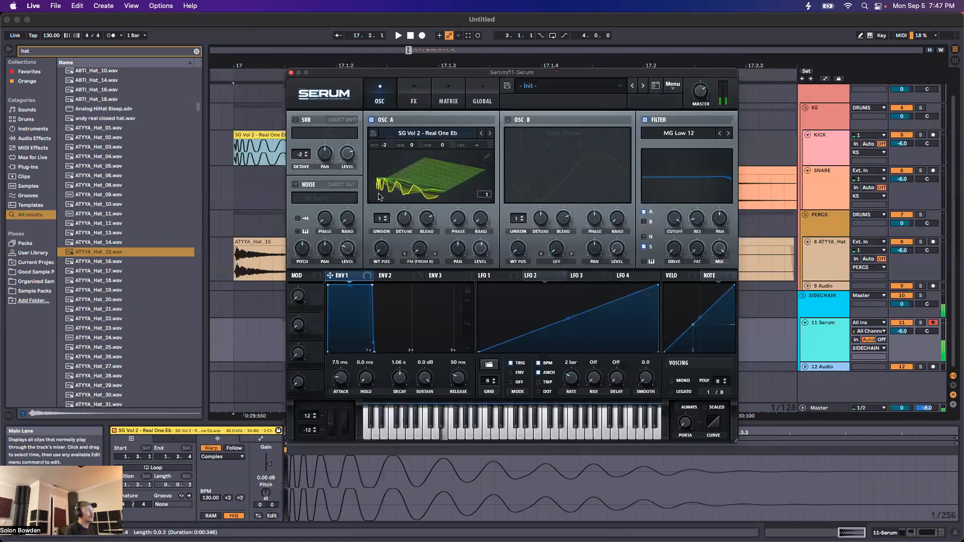
click(405, 193)
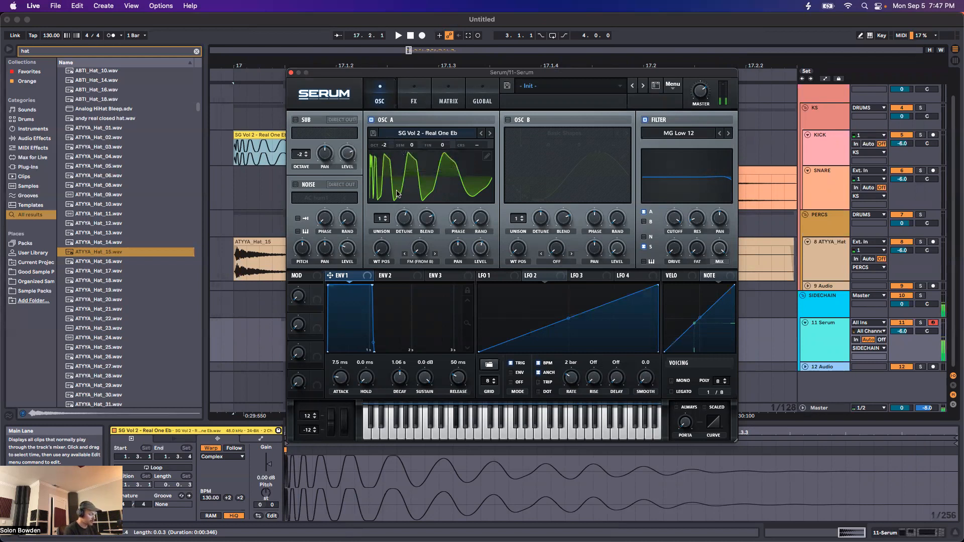
drag(379, 254, 383, 251)
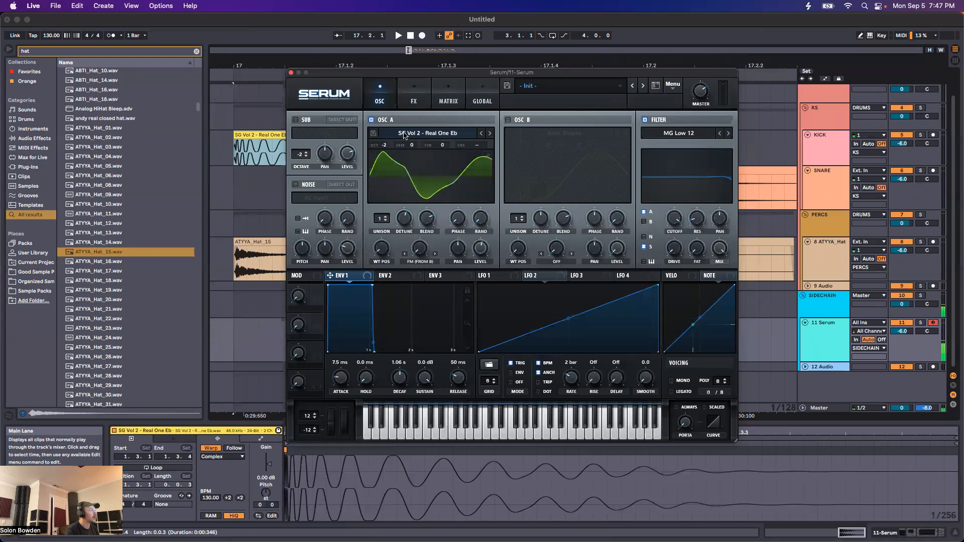
Open oscillator A's wavetable editor and compare its first frame with the kick clip in the arrangement
click(489, 153)
click(303, 372)
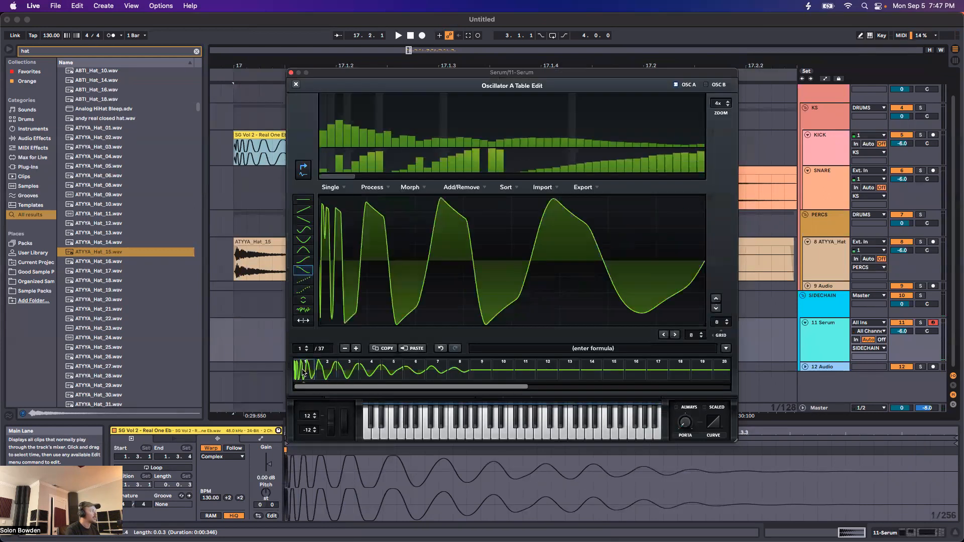
drag(320, 73, 430, 70)
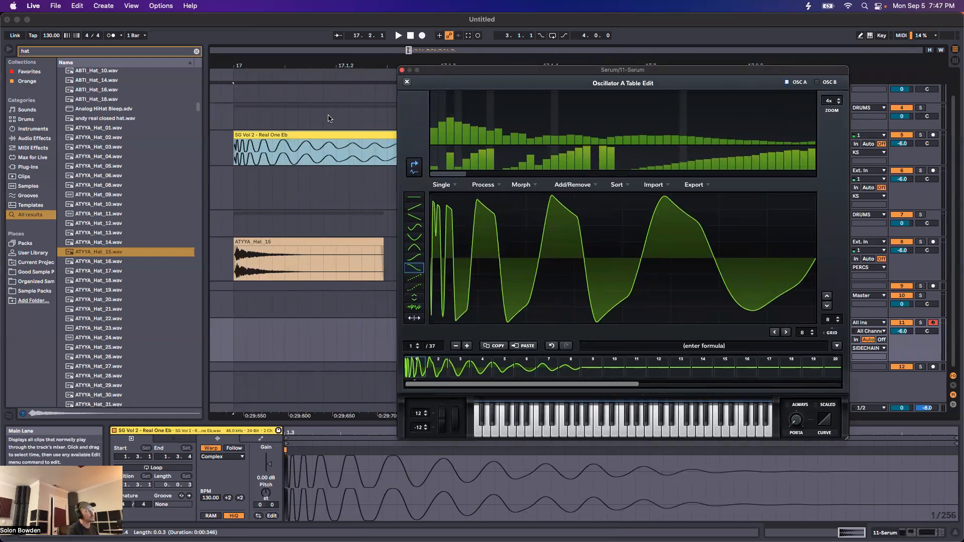
Reload the SG Vol 2 - Real One Eb clip into oscillator A, check its frames in the wavetable editor and audition the wavetable position
click(406, 81)
drag(322, 134, 520, 170)
click(598, 154)
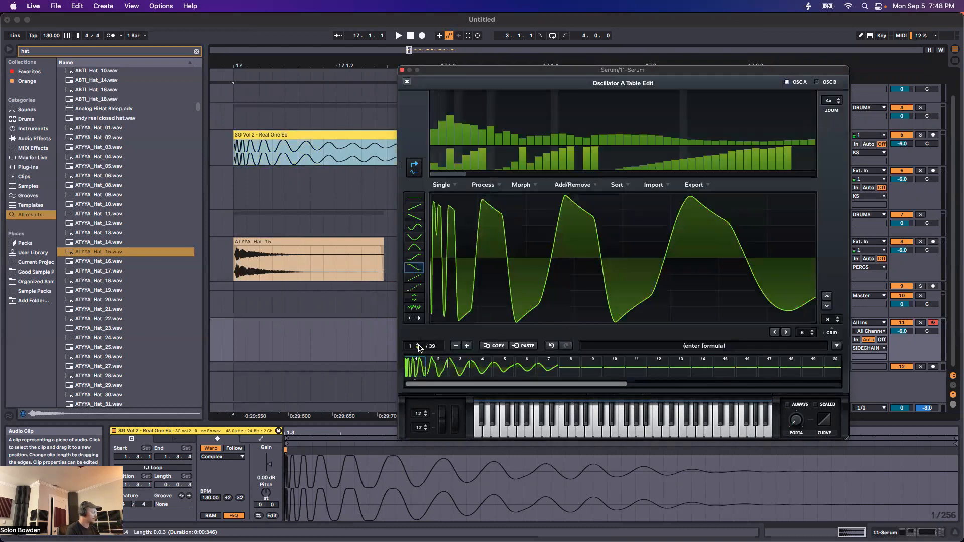
click(407, 81)
drag(486, 257, 492, 244)
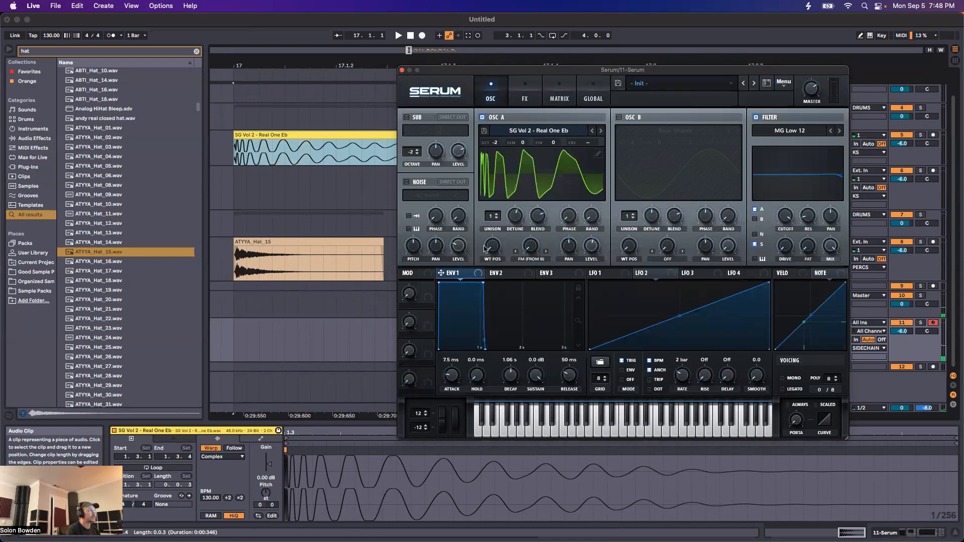
Reopen oscillator A's wavetable editor and delete the flat frames from frame 20 back to frame 10
click(597, 154)
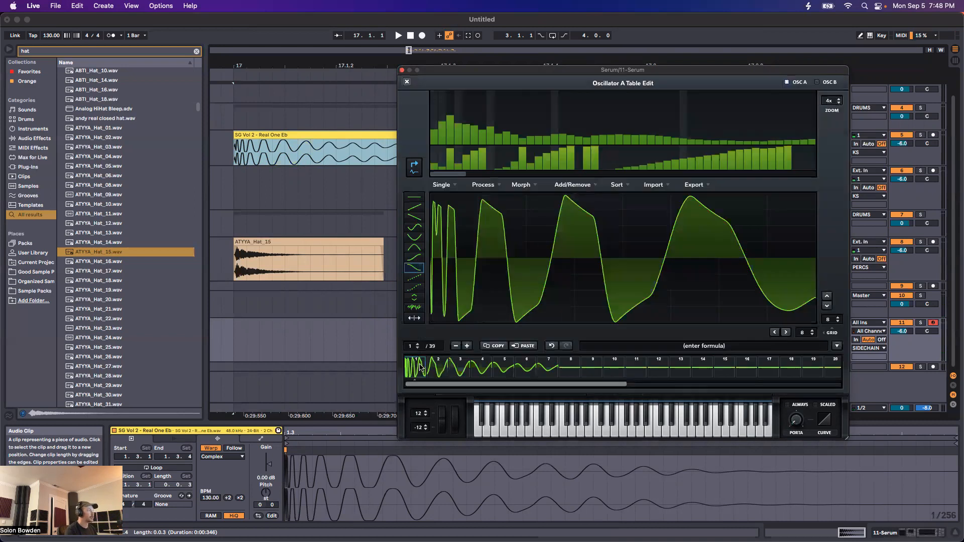
click(575, 369)
click(833, 366)
click(455, 346)
click(455, 346)
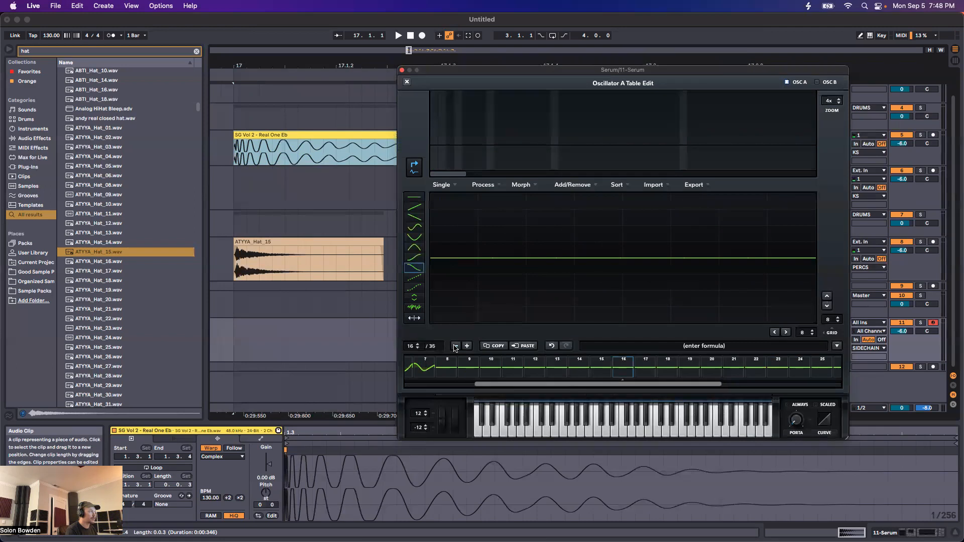
click(455, 346)
click(455, 346)
Try to bulk-delete the remaining flat frames after frame 7 by selecting them as a range up to frame 20
shift+click(831, 364)
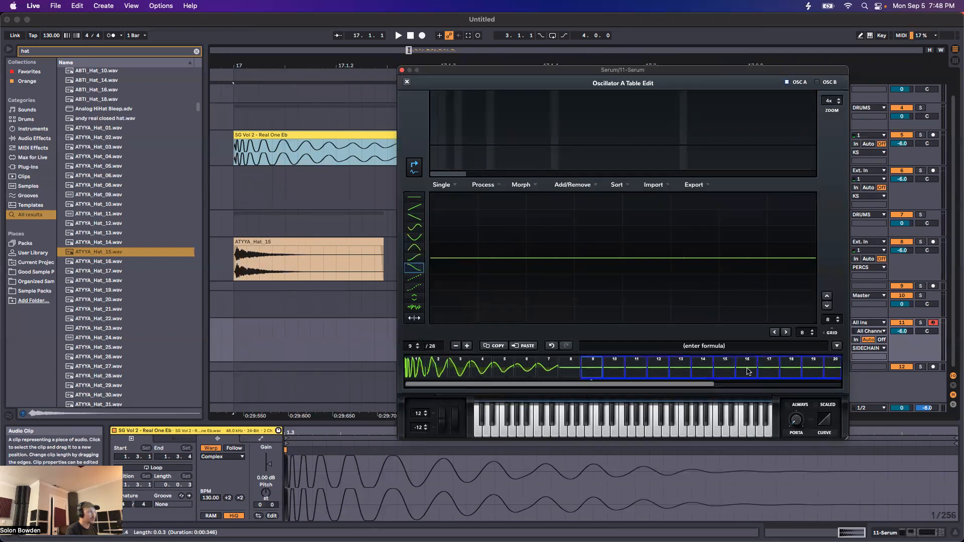
click(456, 346)
shift+click(827, 367)
click(456, 346)
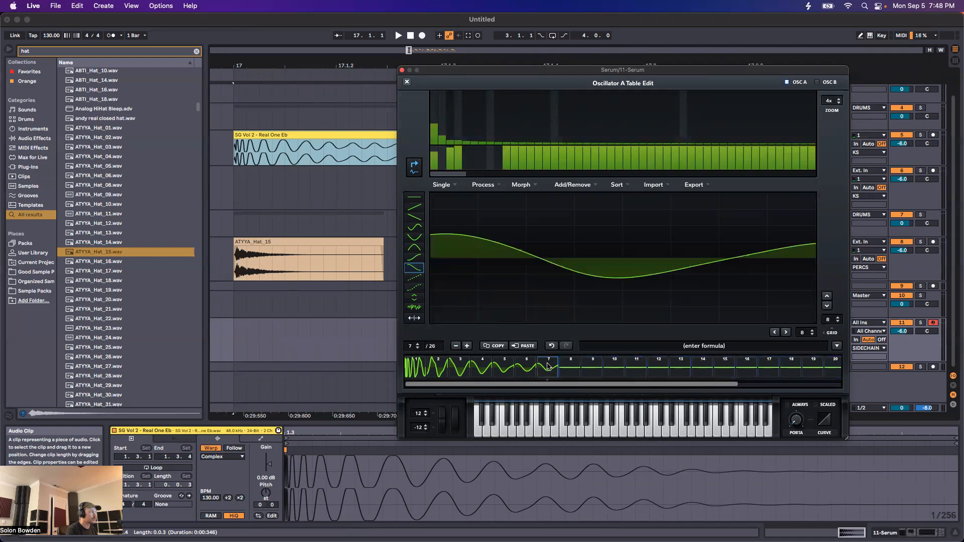
click(564, 367)
shift+click(830, 372)
click(456, 346)
click(567, 371)
shift+click(831, 372)
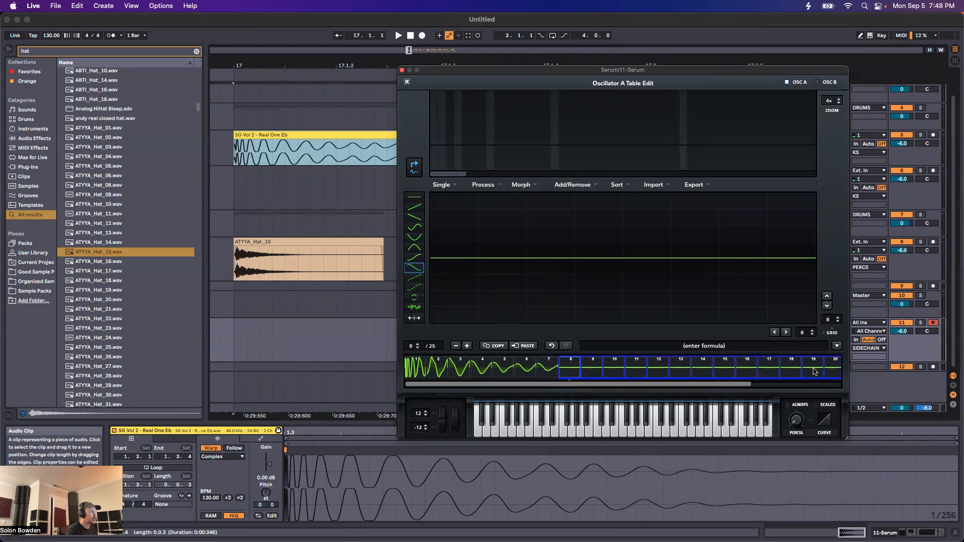
click(456, 346)
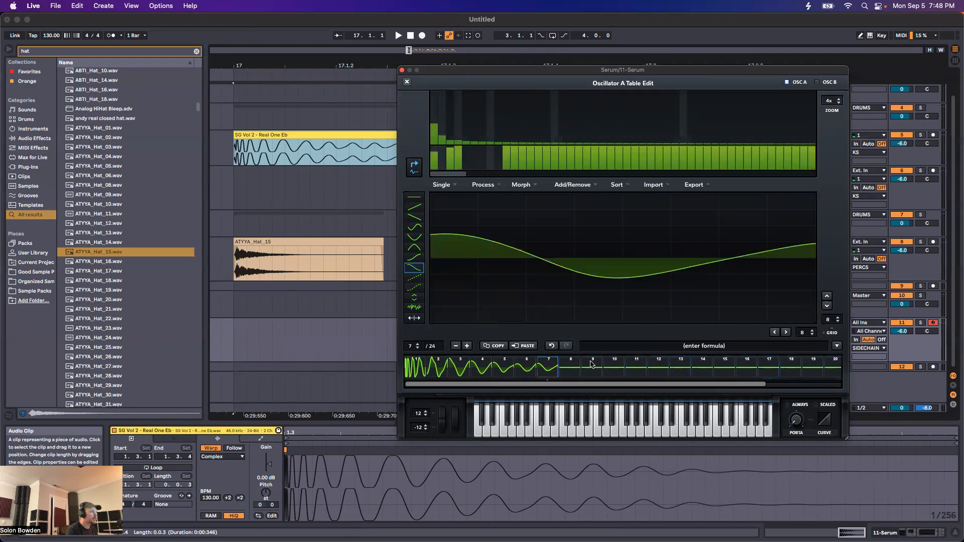
click(591, 365)
click(456, 346)
Delete the flat frames one by one from the end of the table until only eight frames are left
drag(779, 383, 843, 369)
click(836, 368)
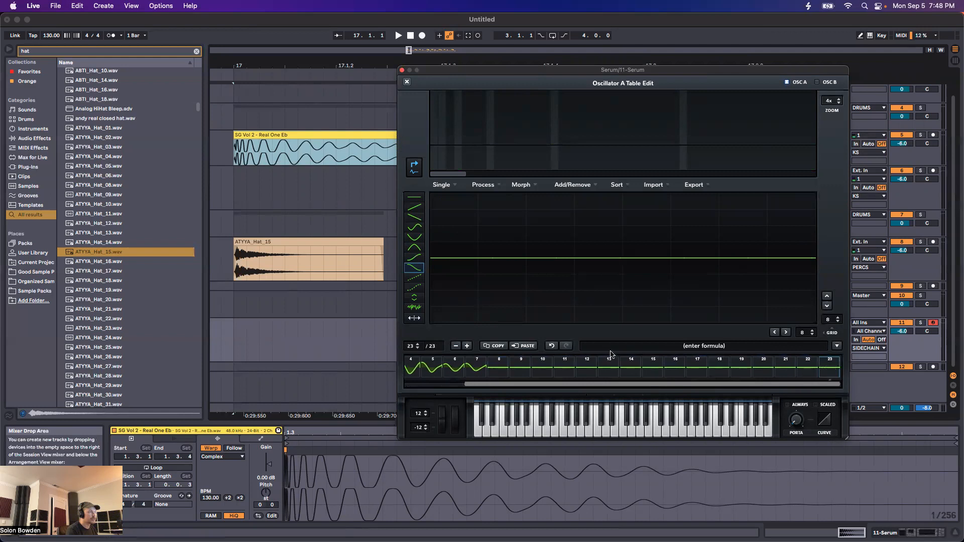
click(455, 346)
click(456, 346)
click(456, 346)
click(456, 346)
click(457, 346)
click(457, 346)
click(457, 346)
click(457, 346)
click(457, 346)
click(457, 345)
click(456, 346)
Select all eight frames of the kick wavetable and apply Morph - Crossfade
shift+click(419, 374)
click(520, 184)
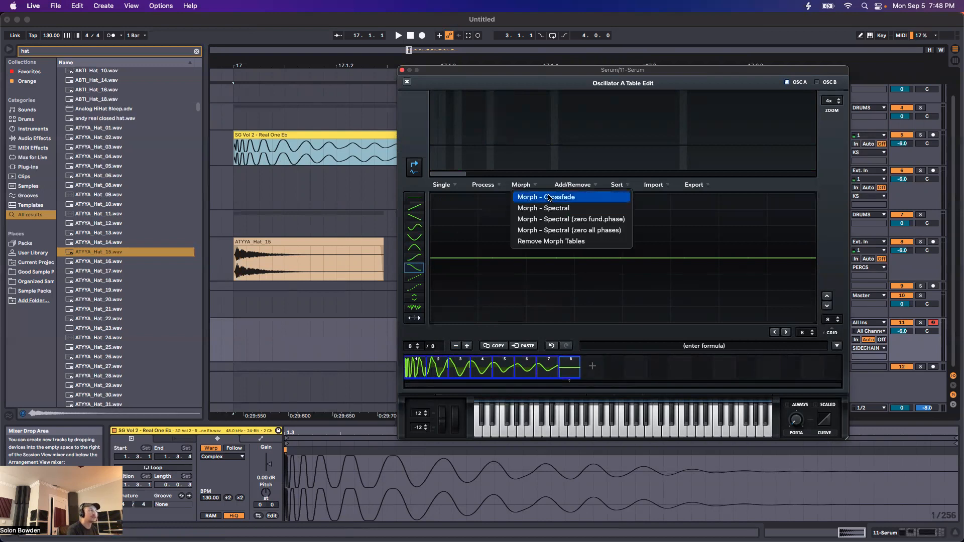
click(548, 197)
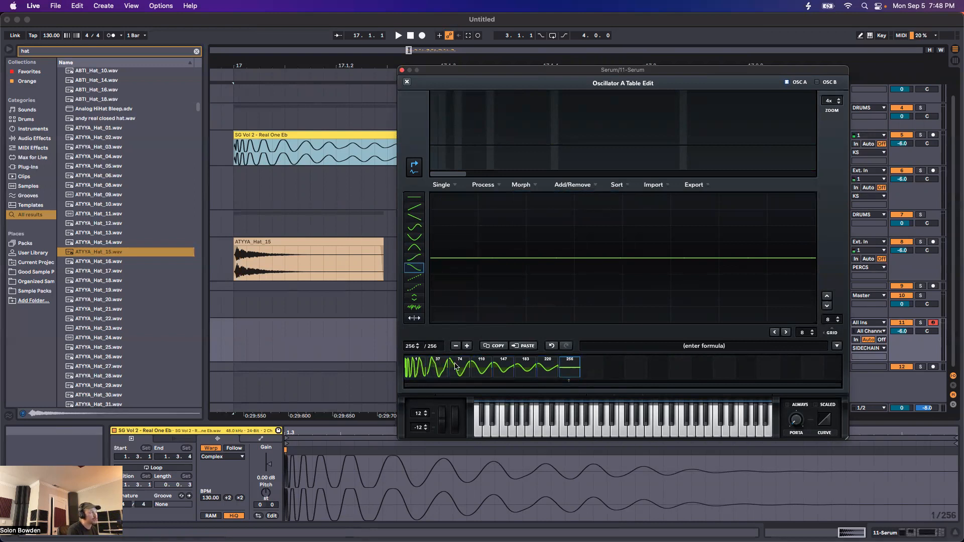
Close the wavetable editor and sweep oscillator A's wavetable position to audition the crossfaded table, returning it to the first frame
click(407, 81)
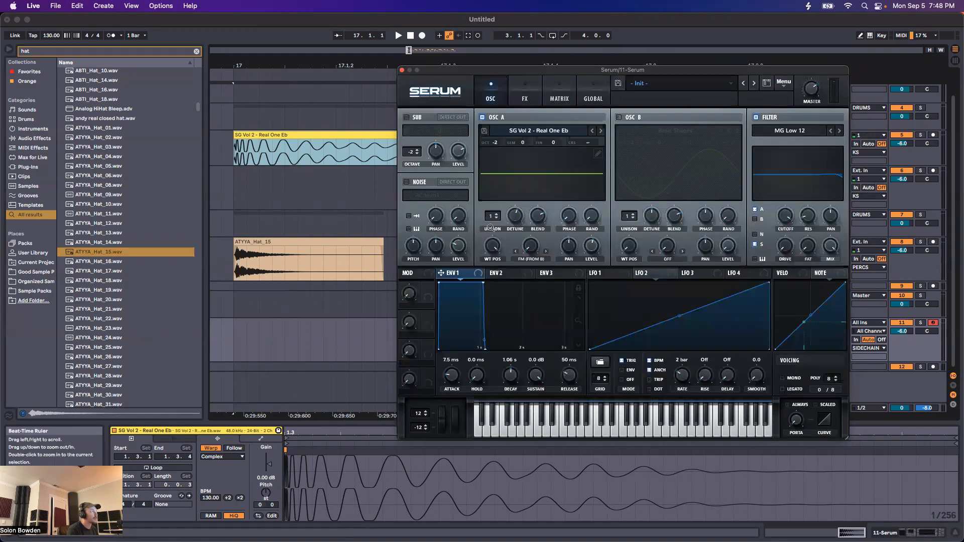
drag(490, 248, 473, 357)
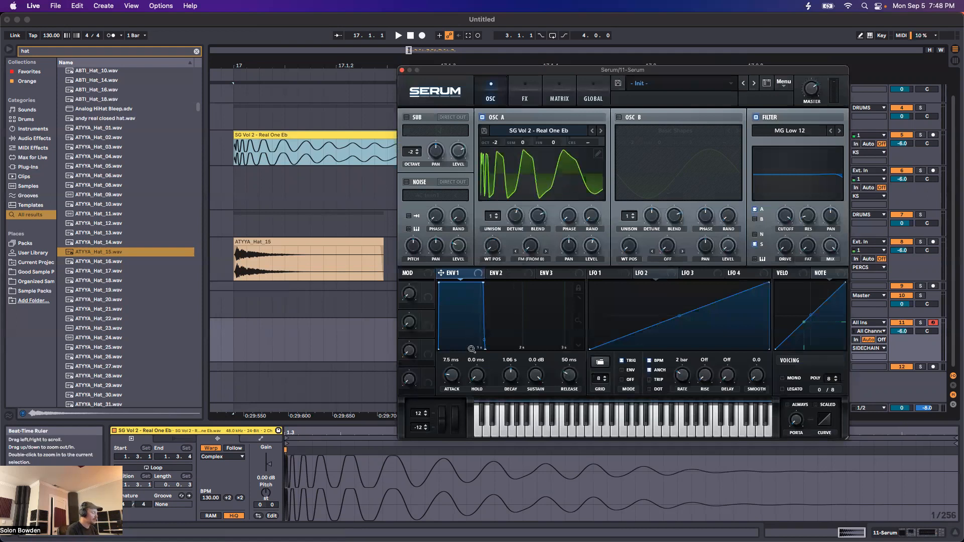
drag(486, 251, 490, 220)
Open the synth's effects rack and enable Hyper/Dimension, Distortion, Flanger, Phaser, Chorus and Compressor
drag(522, 71, 360, 71)
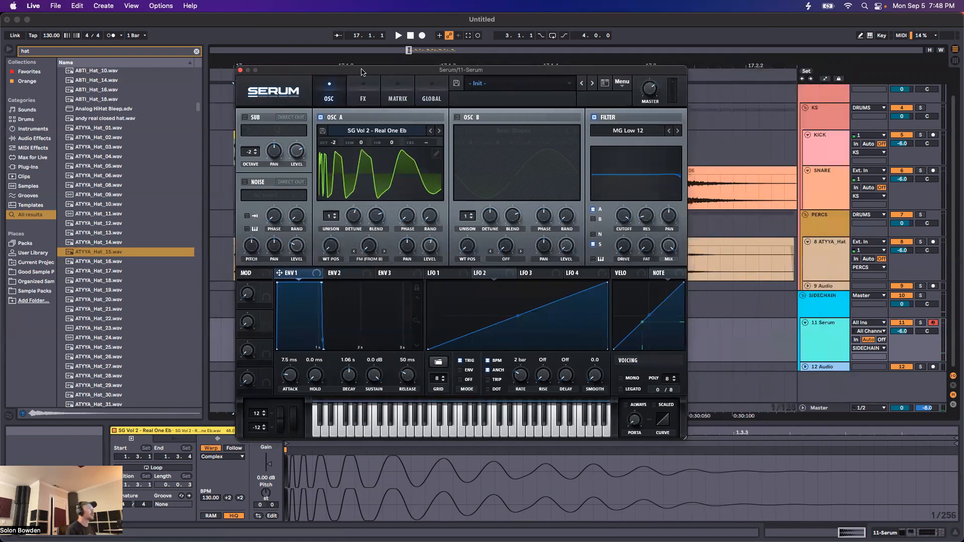
click(363, 100)
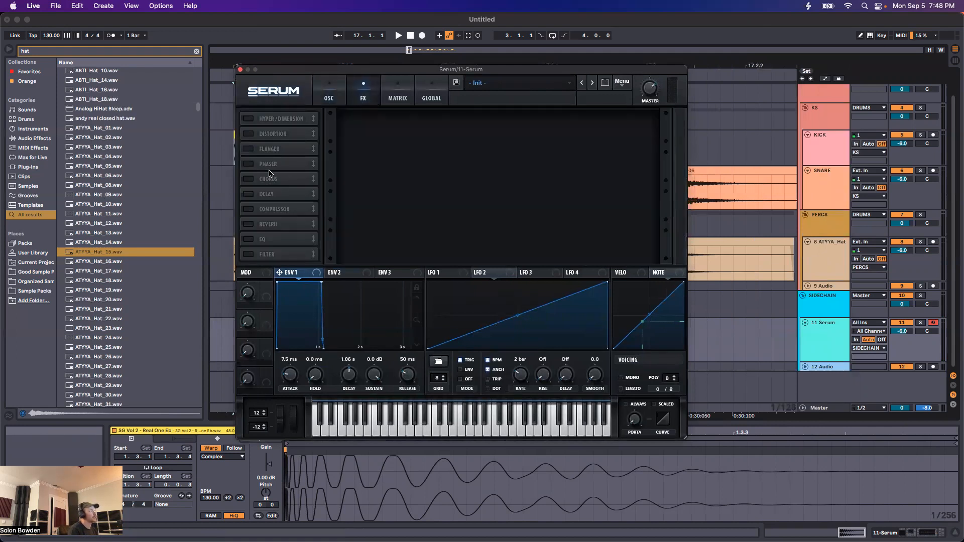
click(248, 119)
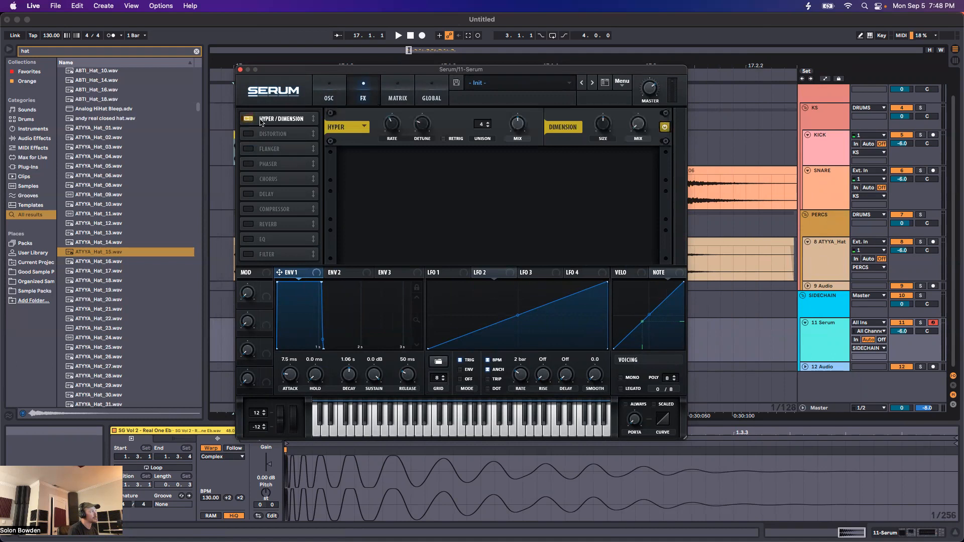
click(247, 134)
click(247, 149)
click(248, 163)
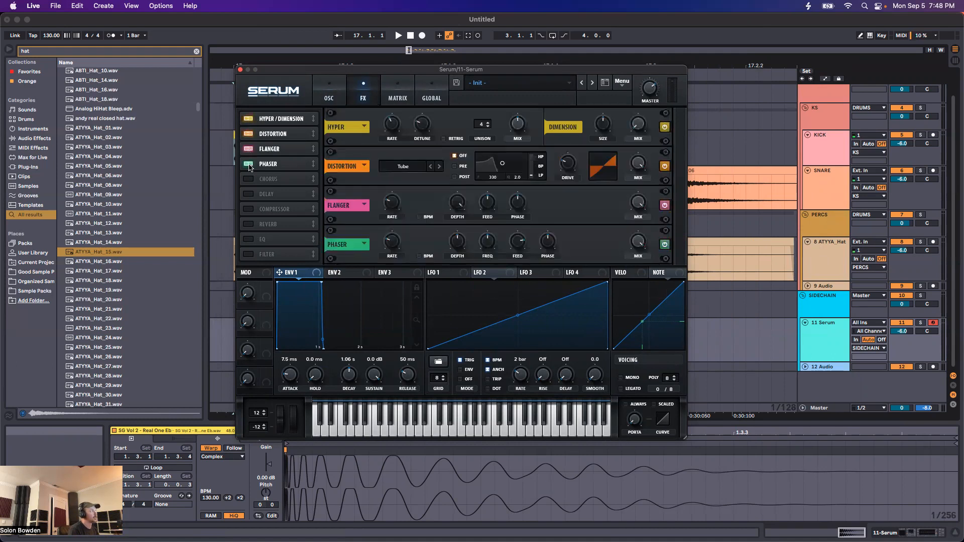
click(247, 179)
click(248, 209)
Switch off Chorus, Phaser, Flanger, Distortion and Compressor, leaving only Hyper/Dimension in the rack
click(248, 179)
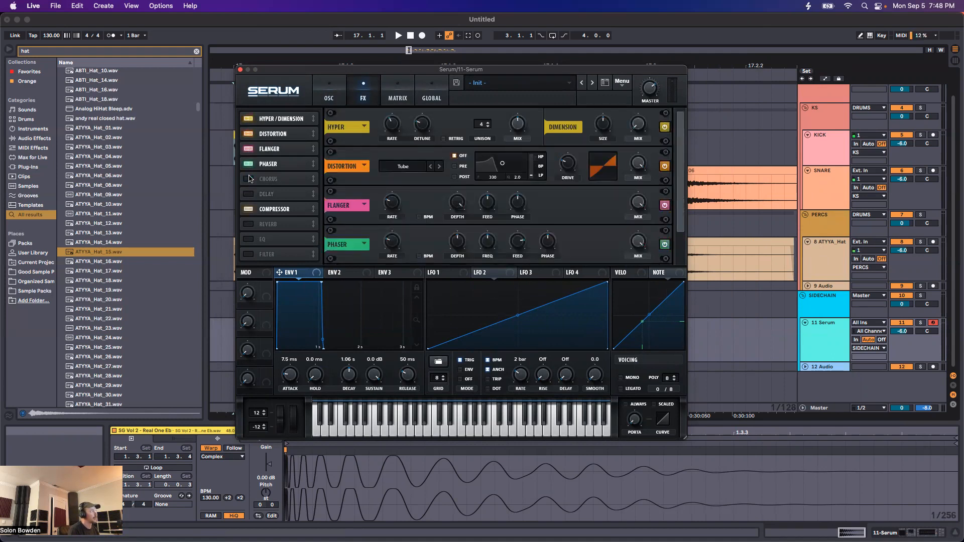
click(247, 163)
click(248, 150)
click(246, 134)
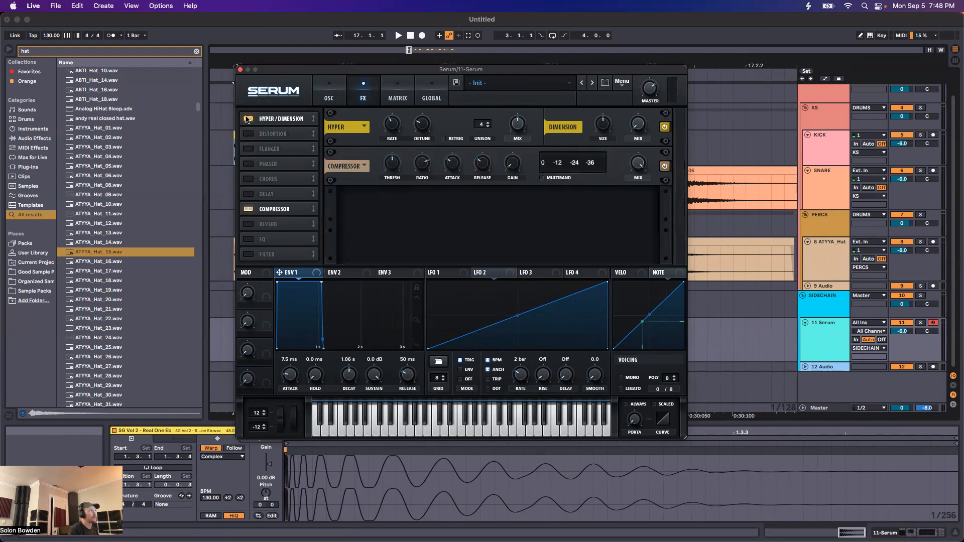
drag(290, 67, 312, 53)
click(269, 195)
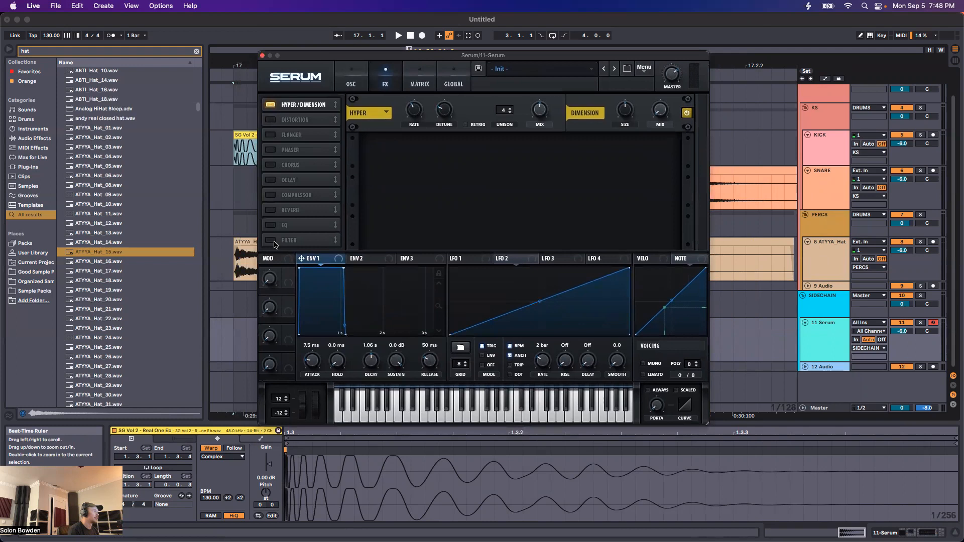
Add the EQ and Filter effects and assign LFO 1 to the MG Low 6 filter's cutoff
click(271, 240)
click(271, 225)
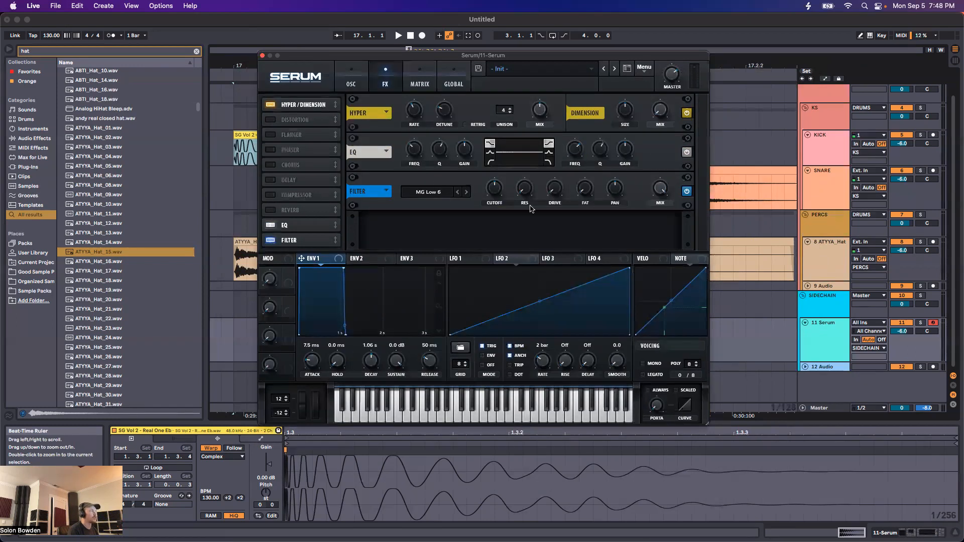
click(466, 262)
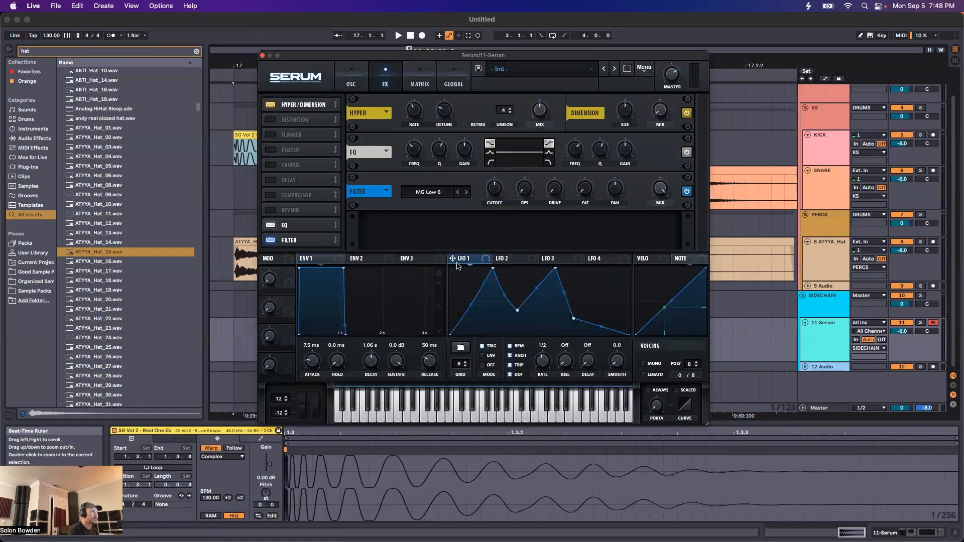
drag(466, 260, 505, 189)
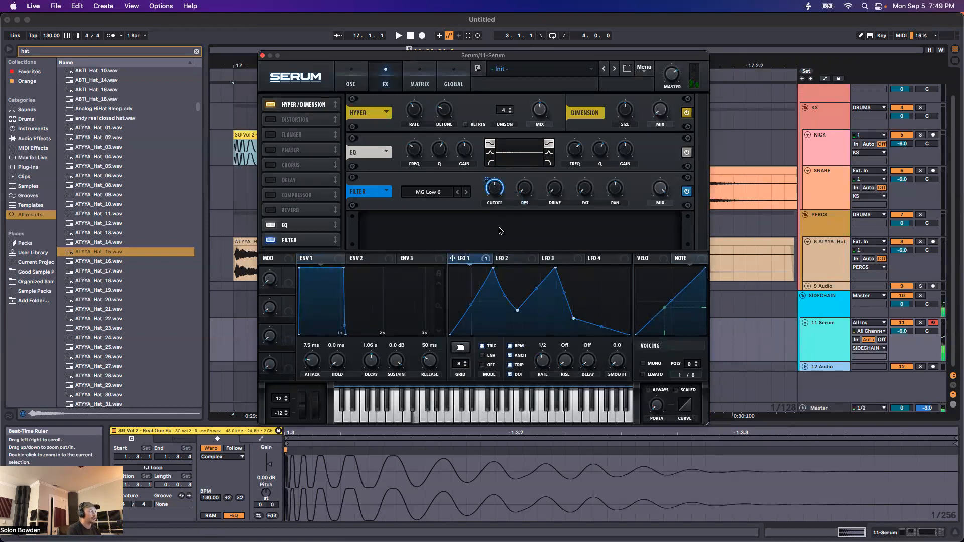
Compare the oscillator page's MG Low 12 filter with the filter in the effects rack
click(358, 86)
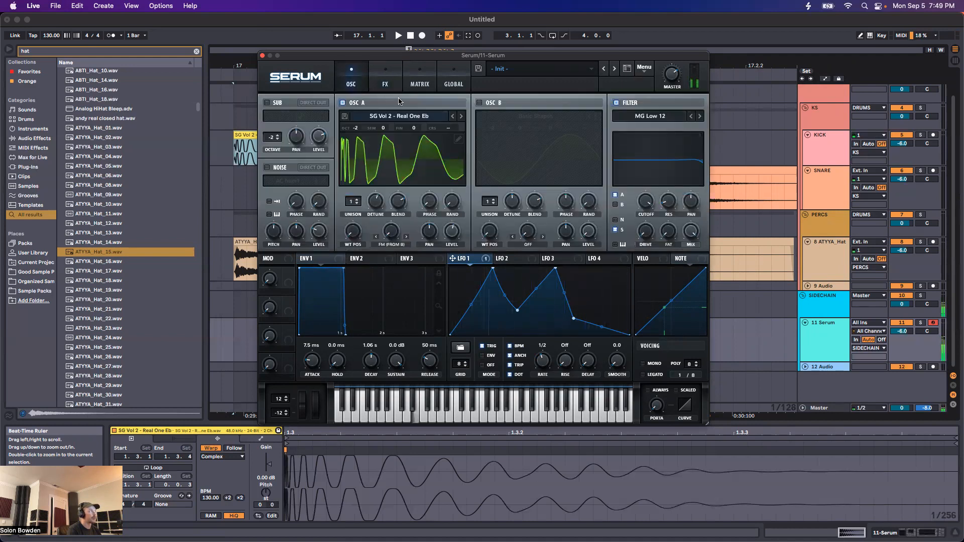
click(388, 88)
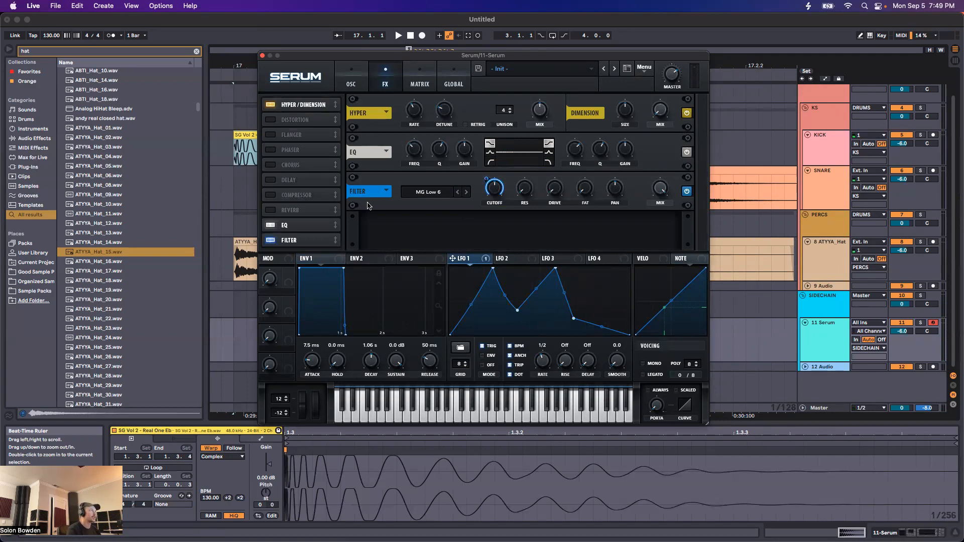
click(351, 85)
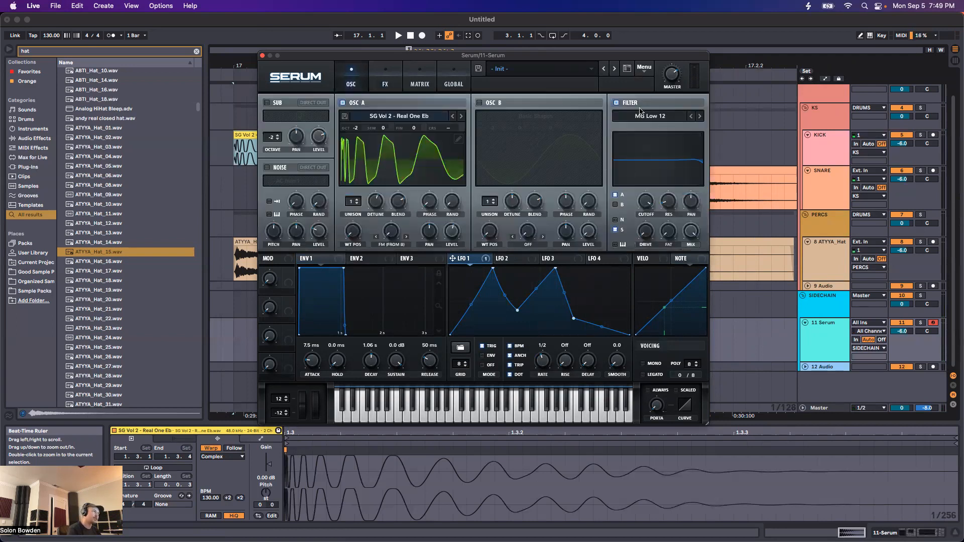
click(384, 85)
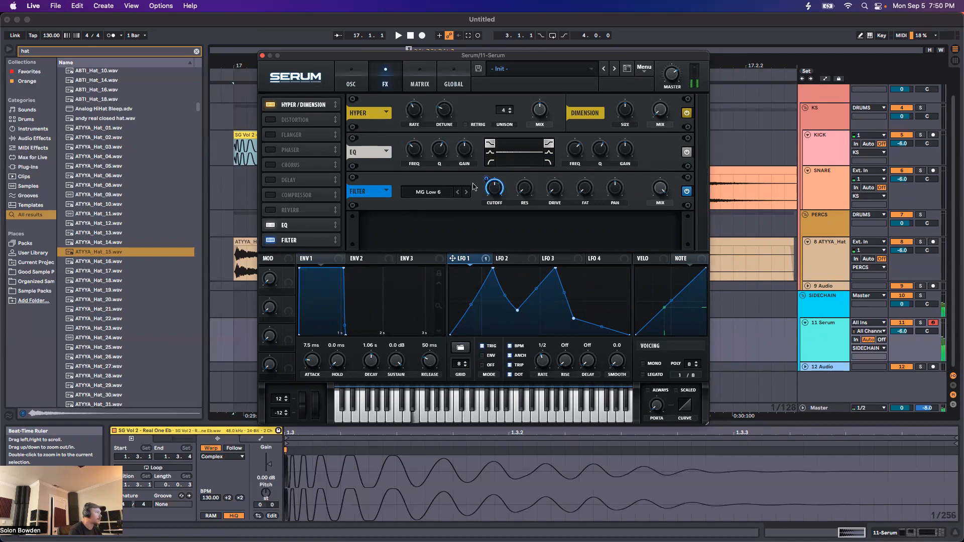
Set up the EQ with an LFO 1-modulated low-band peak boosted about 12.2 dB and a high-band peak cut
drag(463, 259, 463, 122)
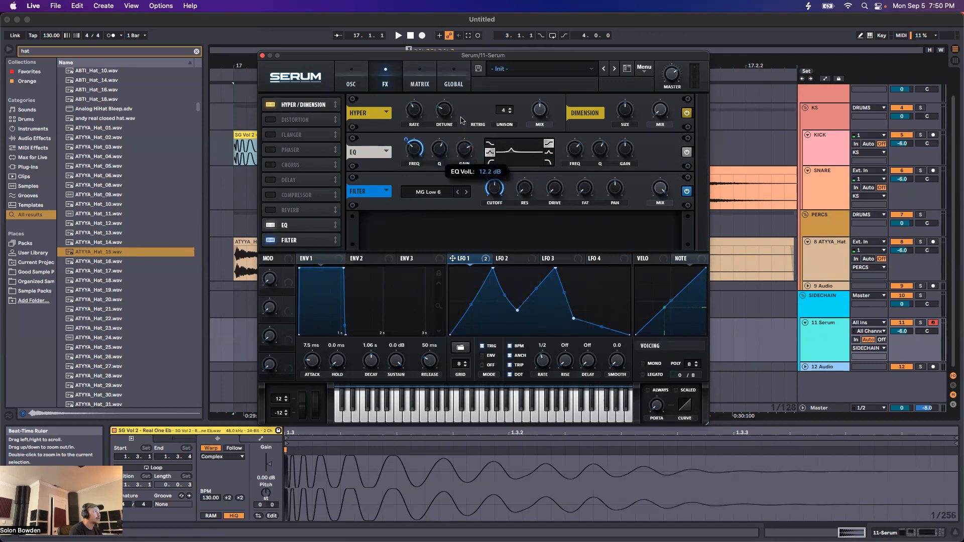
drag(421, 153, 416, 181)
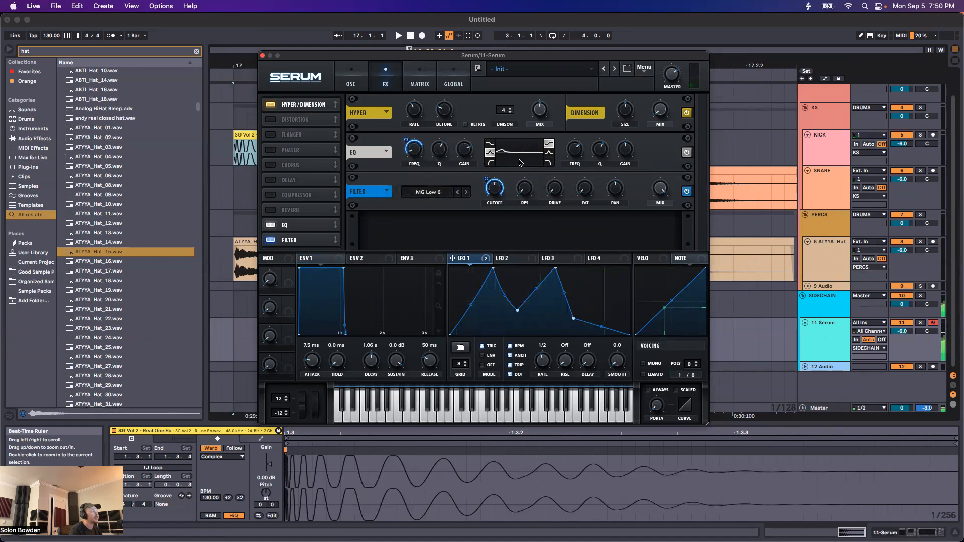
drag(621, 149, 624, 175)
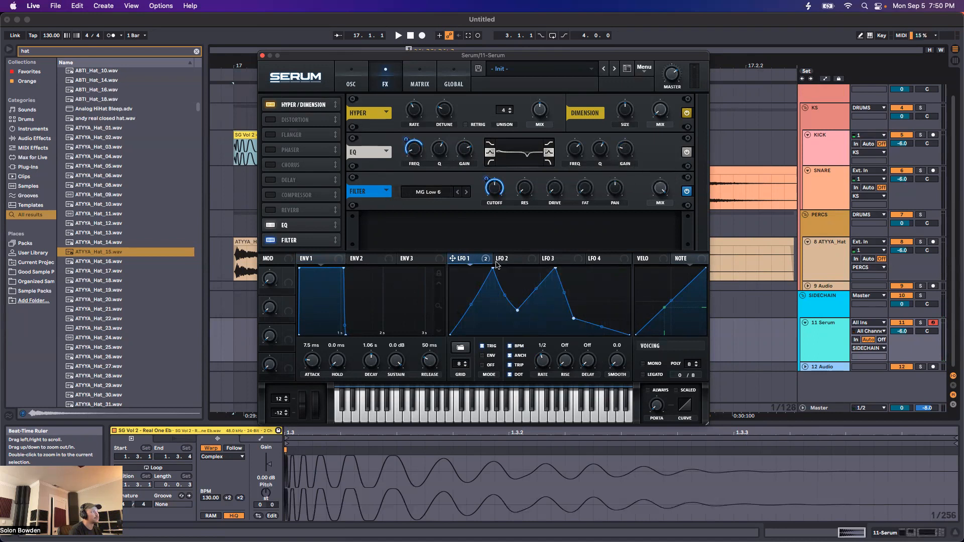
Reshape LFO 3 into an early peak with a curved decay and assign it to the EQ's high-band frequency
click(502, 259)
click(548, 258)
drag(540, 270, 490, 275)
drag(560, 307, 560, 318)
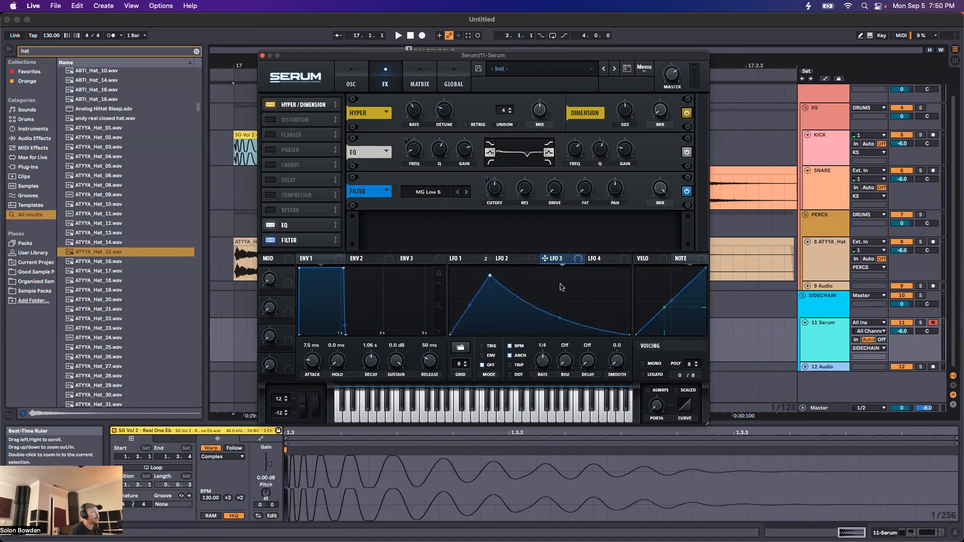
drag(471, 306, 470, 312)
drag(554, 260, 575, 149)
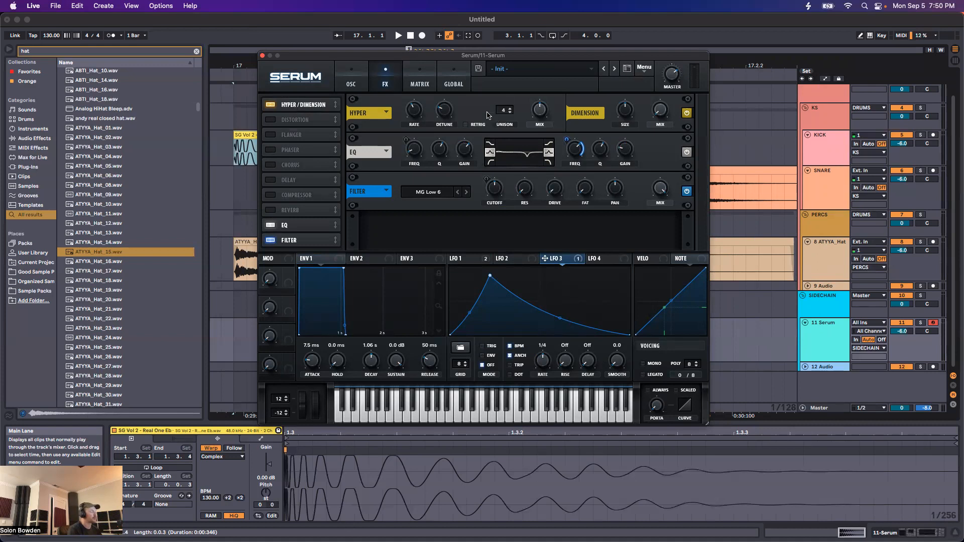
Bypass and re-enable Hyper/Dimension to compare the sound, and set the Hyper unison to 3
click(270, 105)
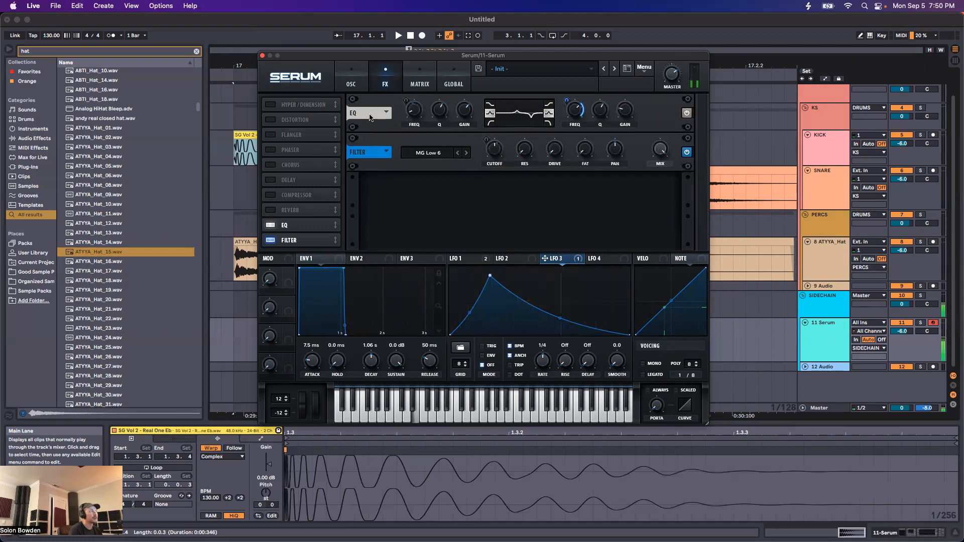
click(271, 104)
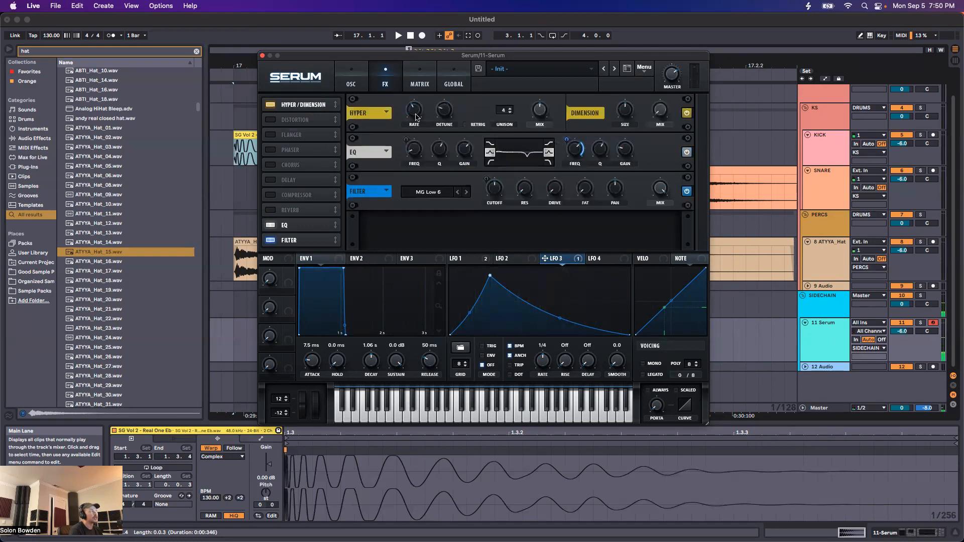
mouse_move(540, 109)
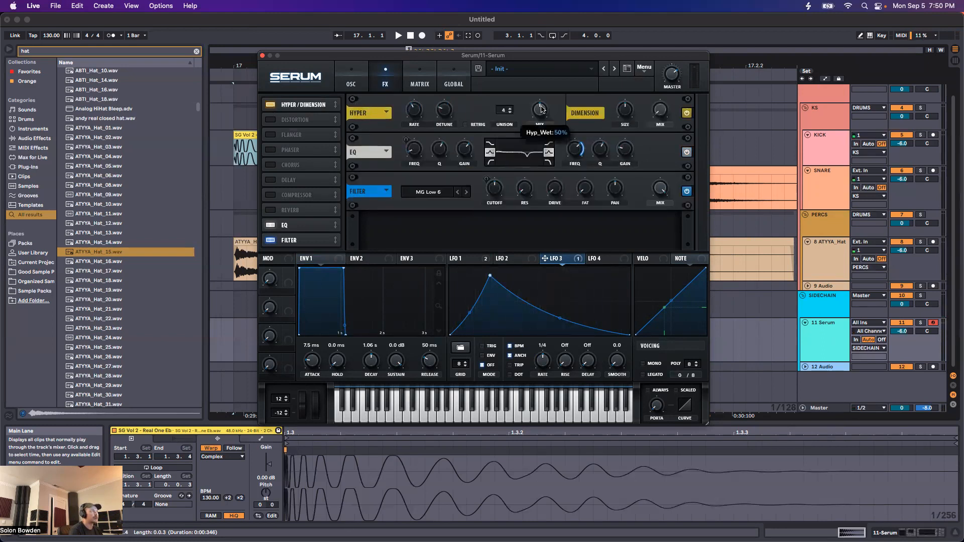
drag(504, 110, 503, 121)
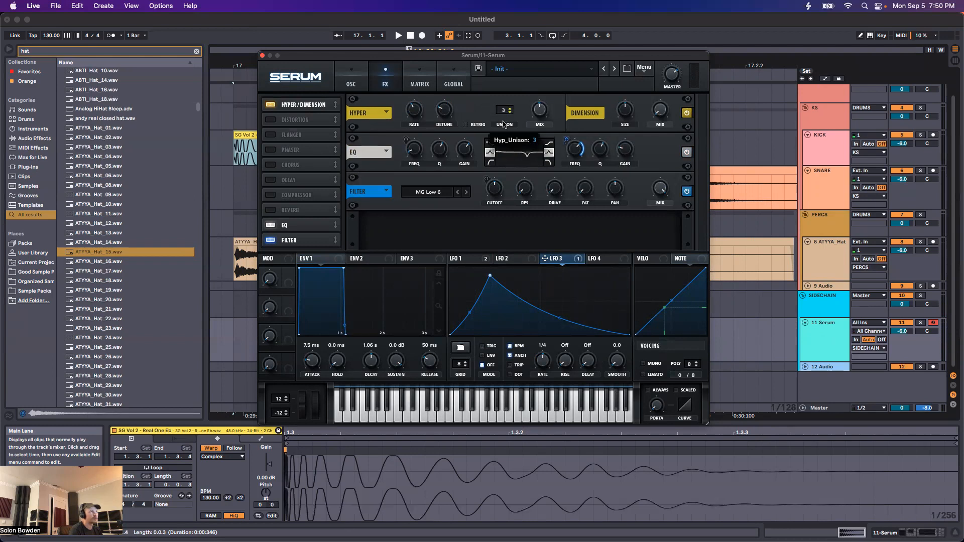
Glance at the oscillator page, return to the effects rack and try adjusting the Dimension mix
click(348, 84)
click(385, 80)
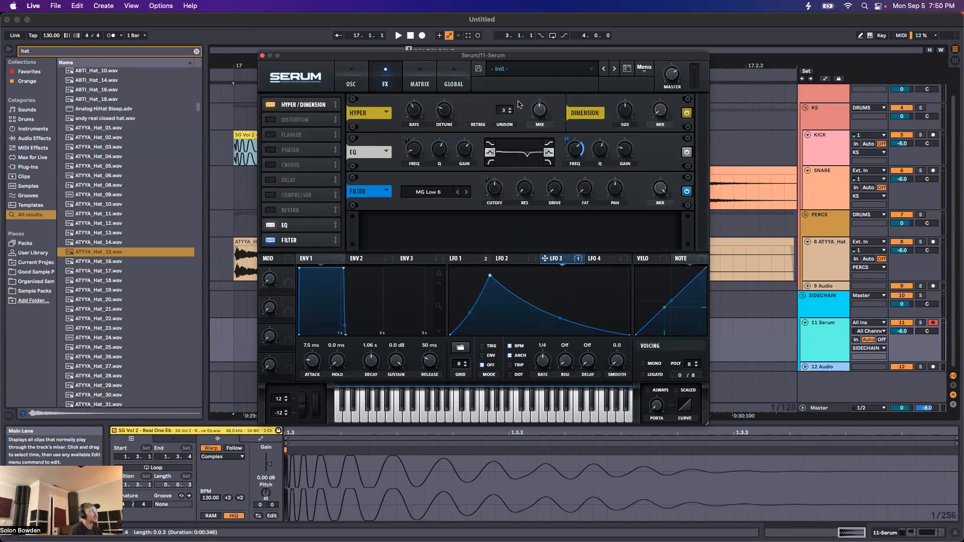
drag(660, 112, 658, 69)
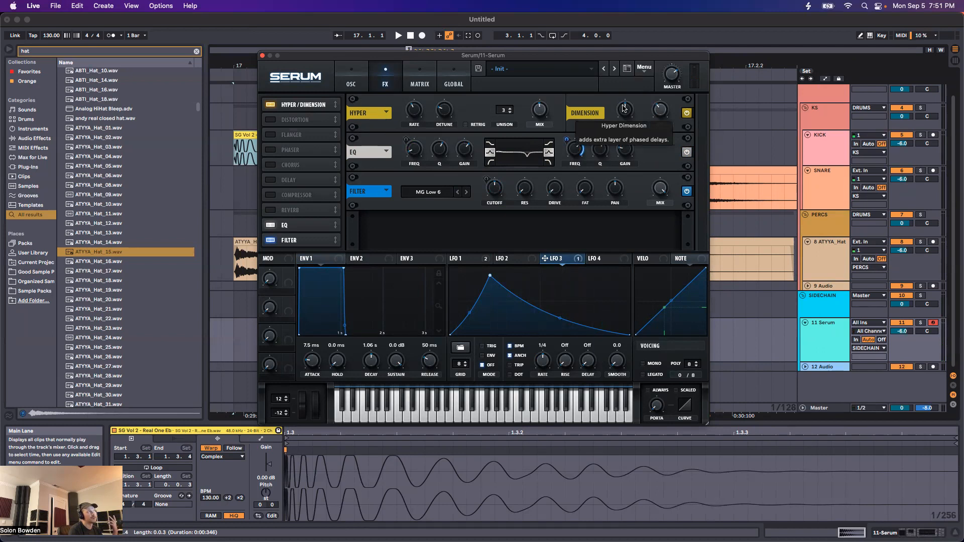
Preview the Reverb and then the Compressor in multiband mode with a band level adjusted, switching both off again
click(270, 211)
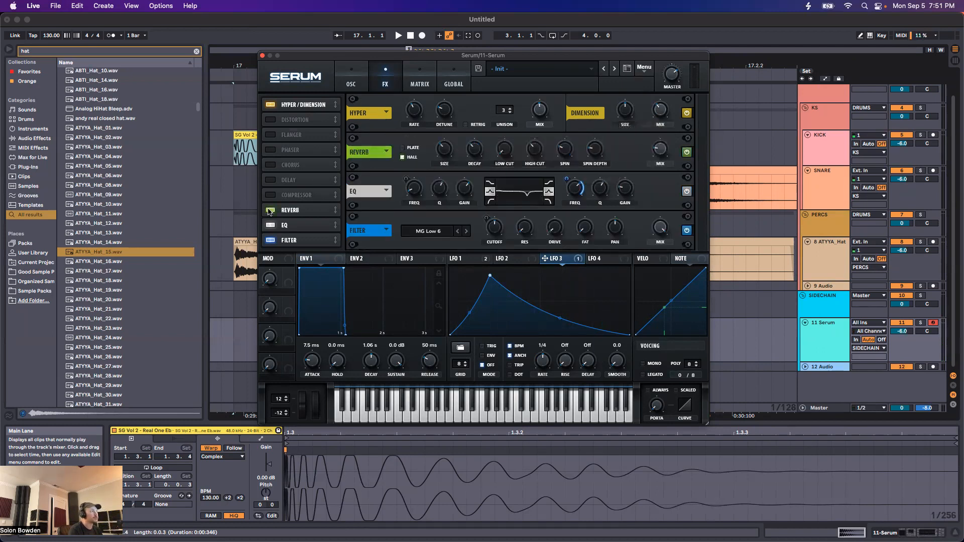
click(268, 211)
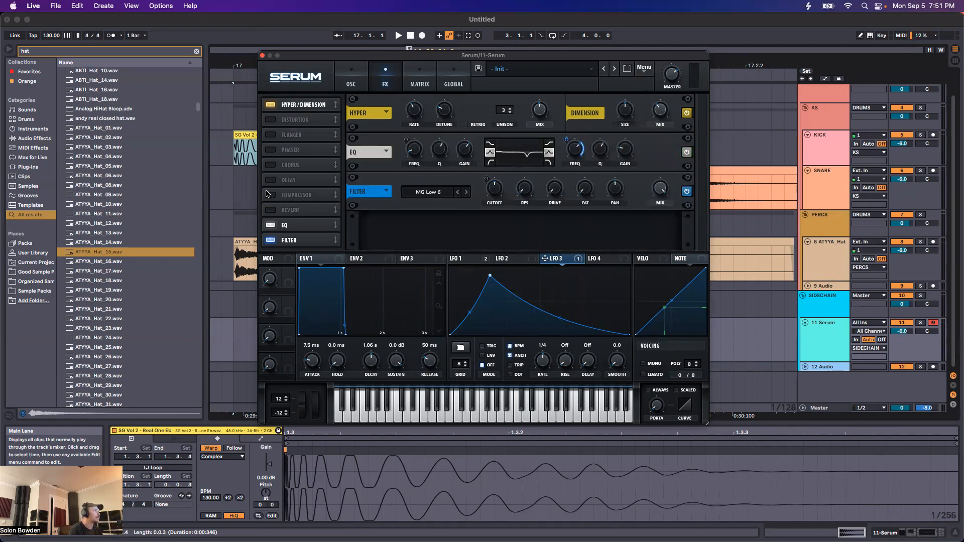
click(270, 195)
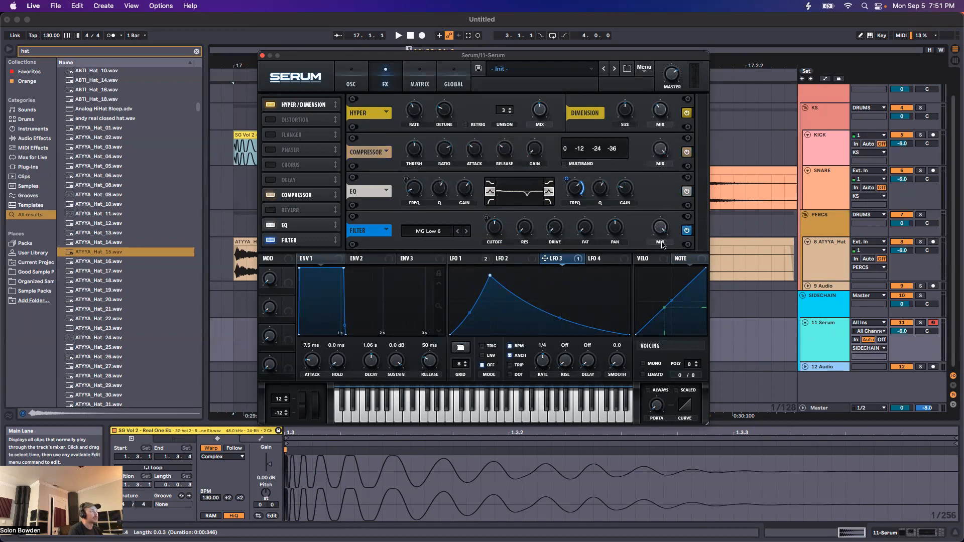
click(565, 164)
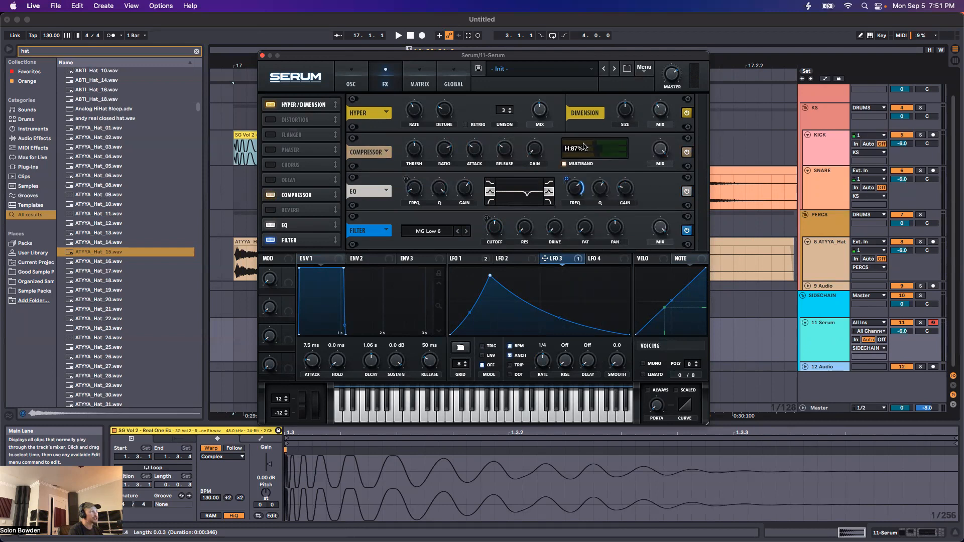
drag(594, 146, 591, 148)
click(266, 194)
Preview the Delay and switch it off again, leaving the Phaser enabled in the rack
click(270, 180)
click(270, 150)
click(270, 180)
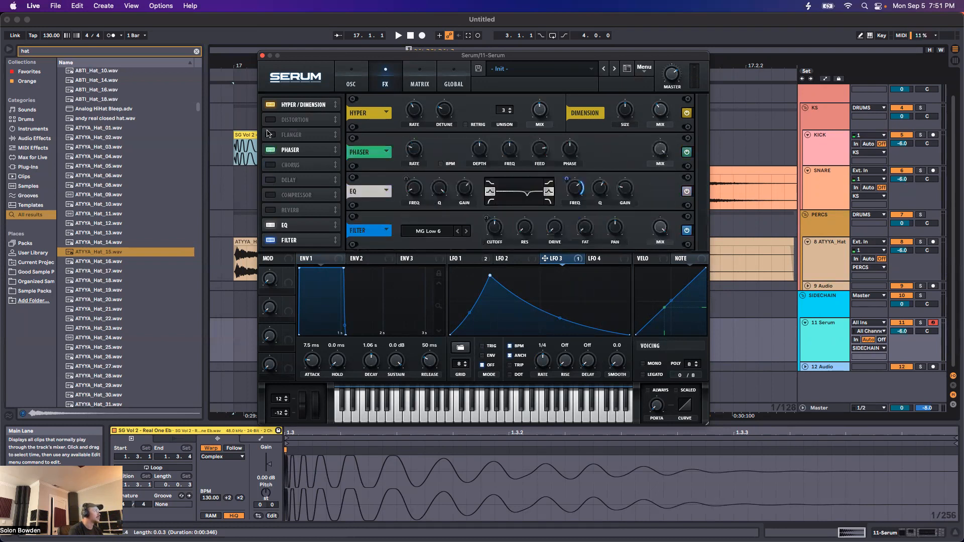
Enable the Distortion effect and set its mode to Lin.Fold
click(270, 120)
click(463, 153)
click(463, 153)
click(463, 153)
click(463, 152)
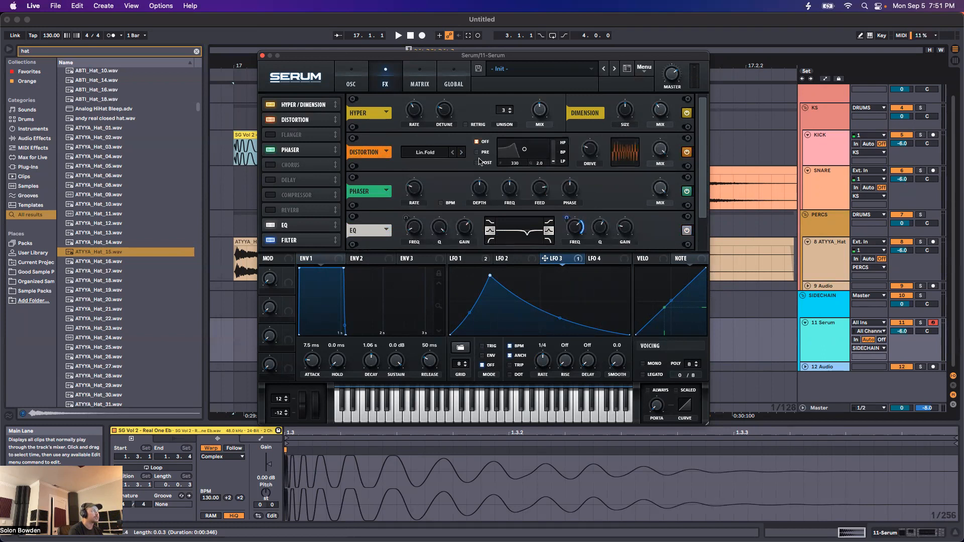
Switch off the Phaser, EQ and Filter effects, keeping only Hyper/Dimension and Distortion
click(274, 151)
click(270, 225)
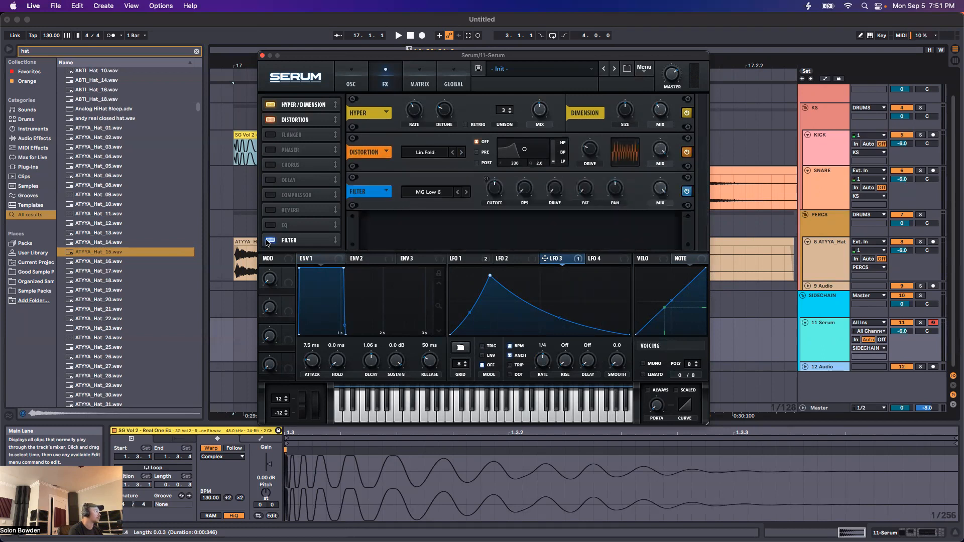
click(270, 240)
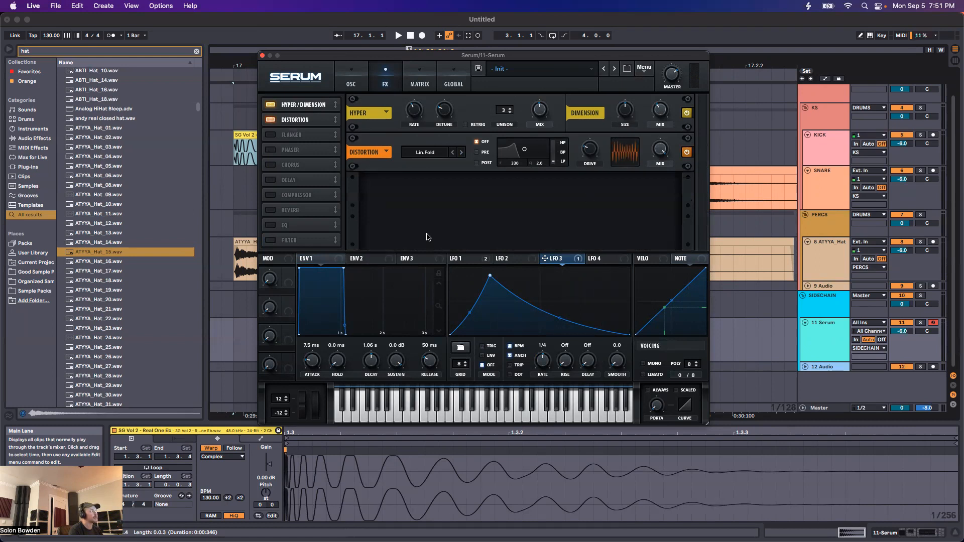
Show LFO 1 and empty the effects rack by switching off Distortion and Hyper/Dimension
drag(301, 260, 449, 144)
drag(304, 259, 473, 259)
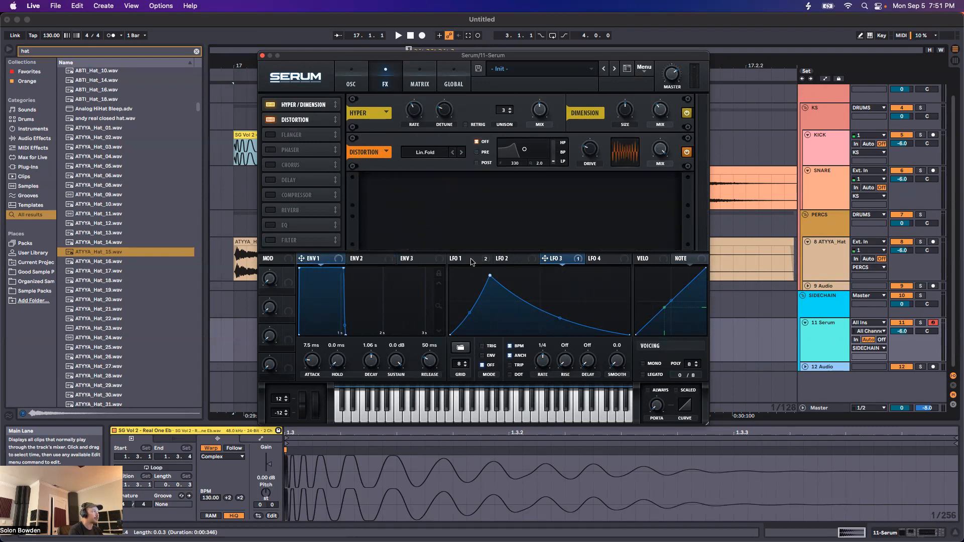
click(467, 258)
click(271, 120)
click(270, 105)
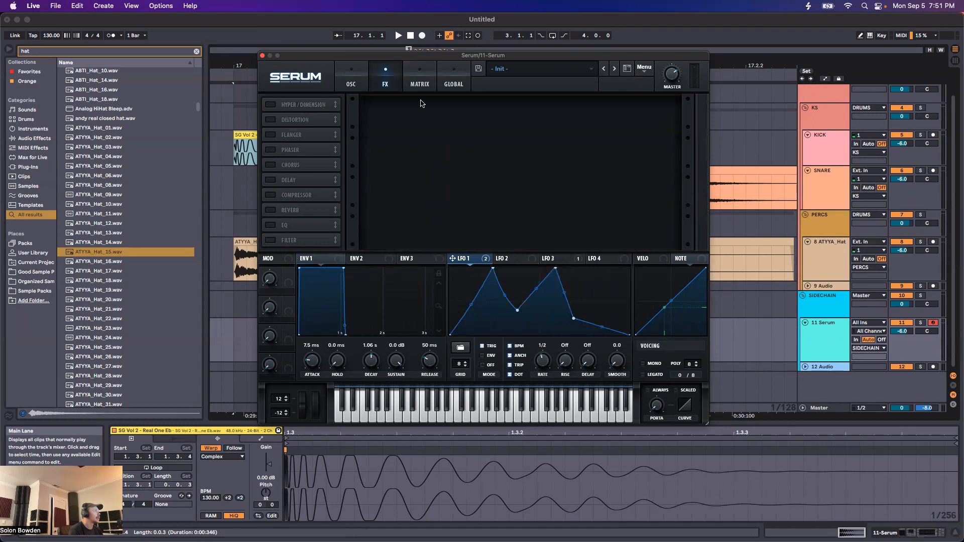
Enable the Filter and EQ effects and look over their LFO assignments in the modulation matrix
click(426, 84)
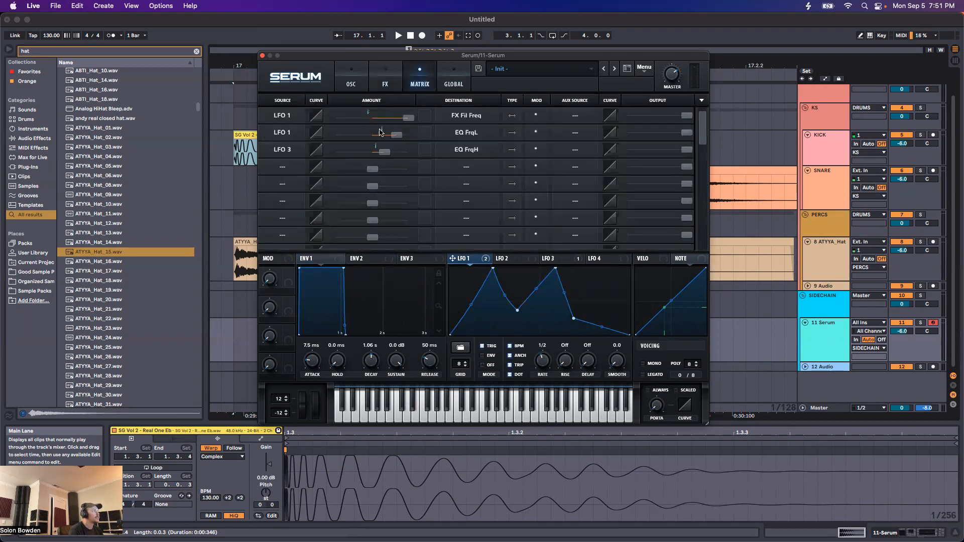
click(383, 86)
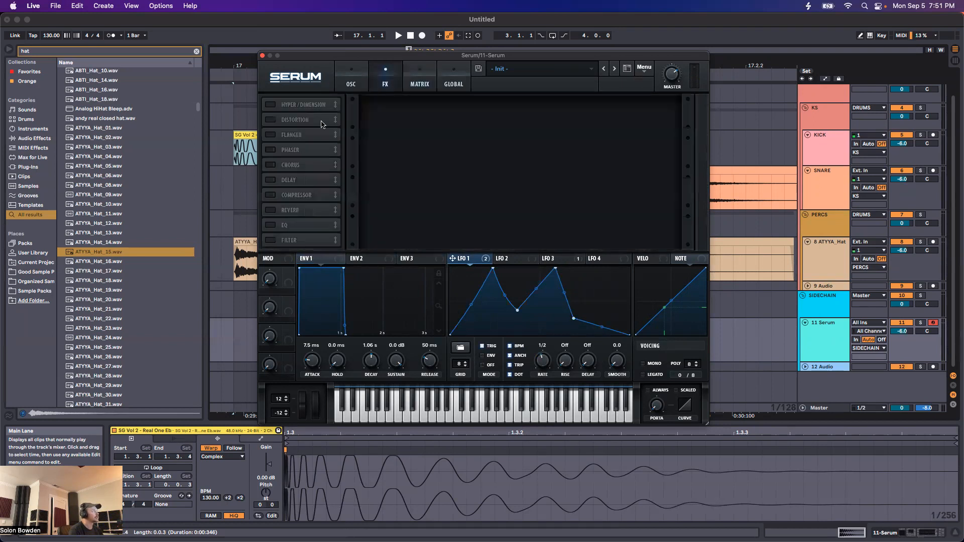
click(270, 240)
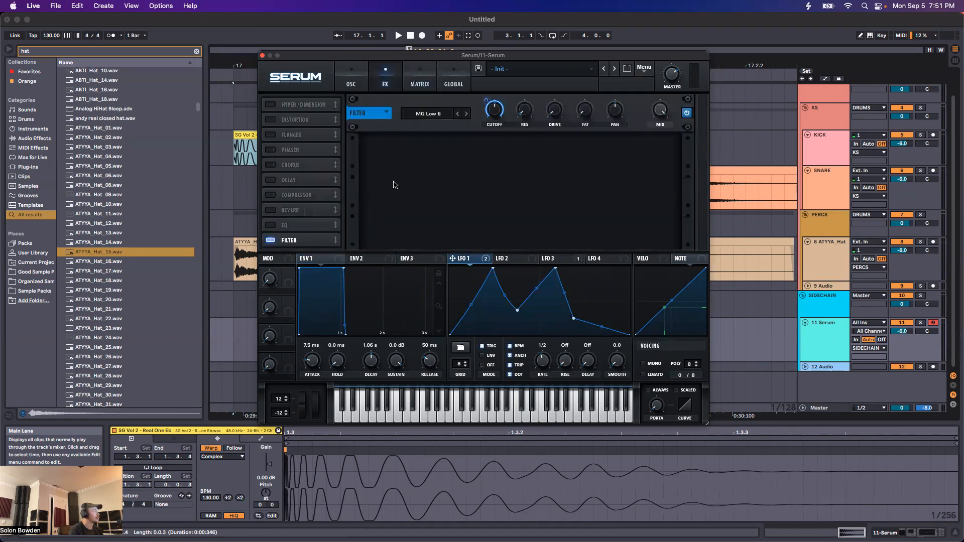
click(270, 225)
click(422, 84)
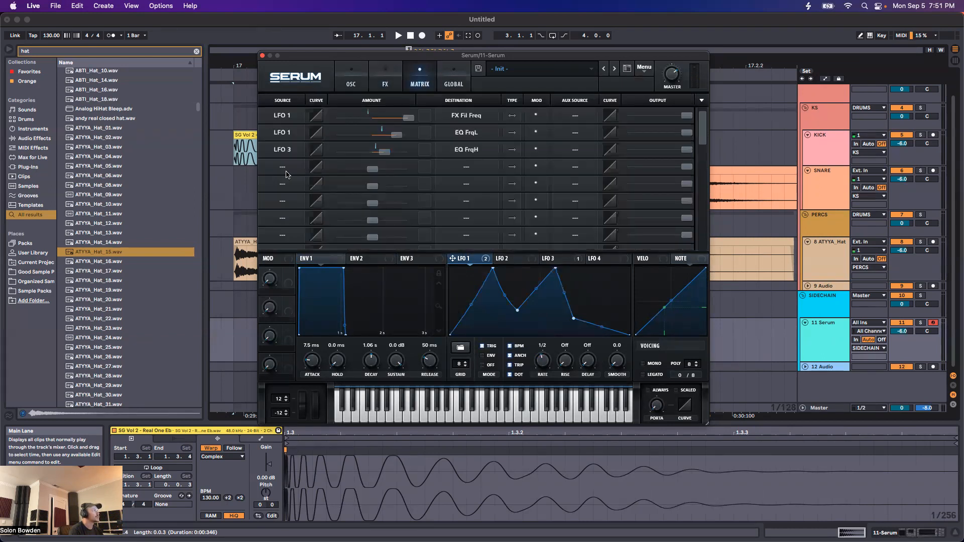
scroll(282, 153, down, 5)
scroll(286, 178, up, 5)
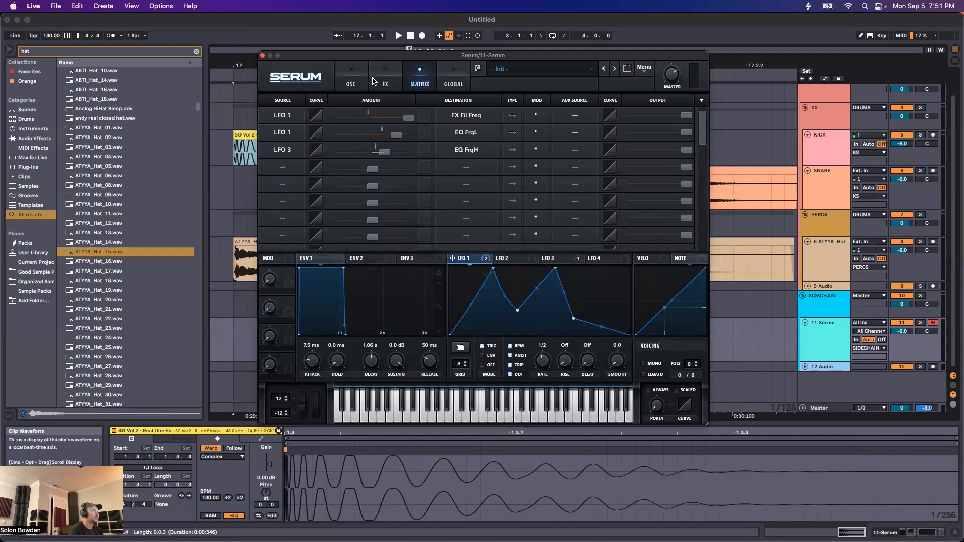
Remove all modulation destinations from LFO 1 and LFO 3
click(351, 81)
drag(462, 262, 645, 207)
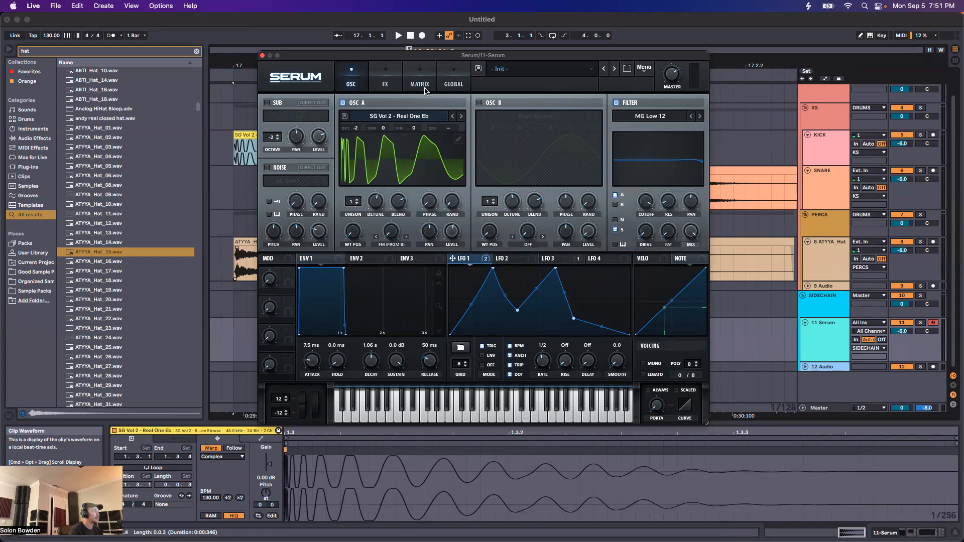
click(421, 84)
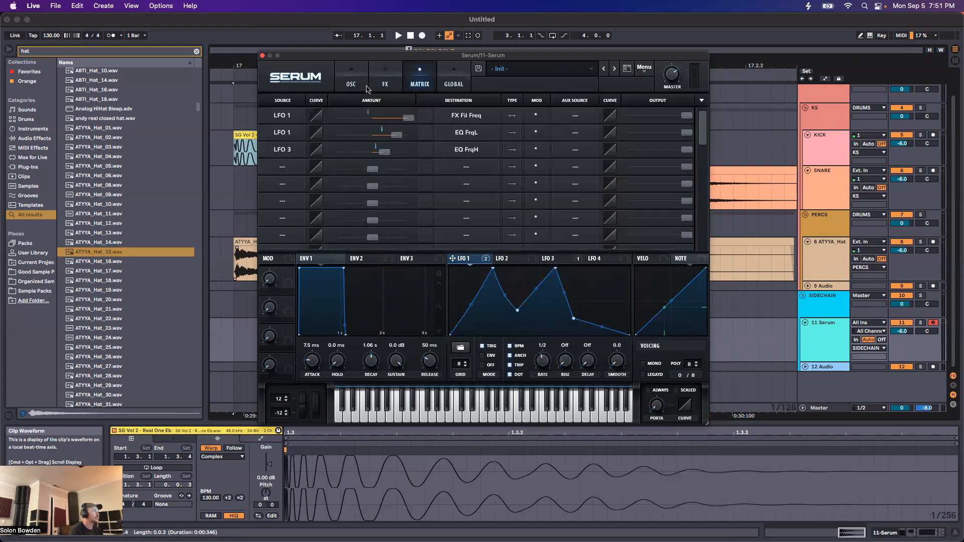
right_click(471, 260)
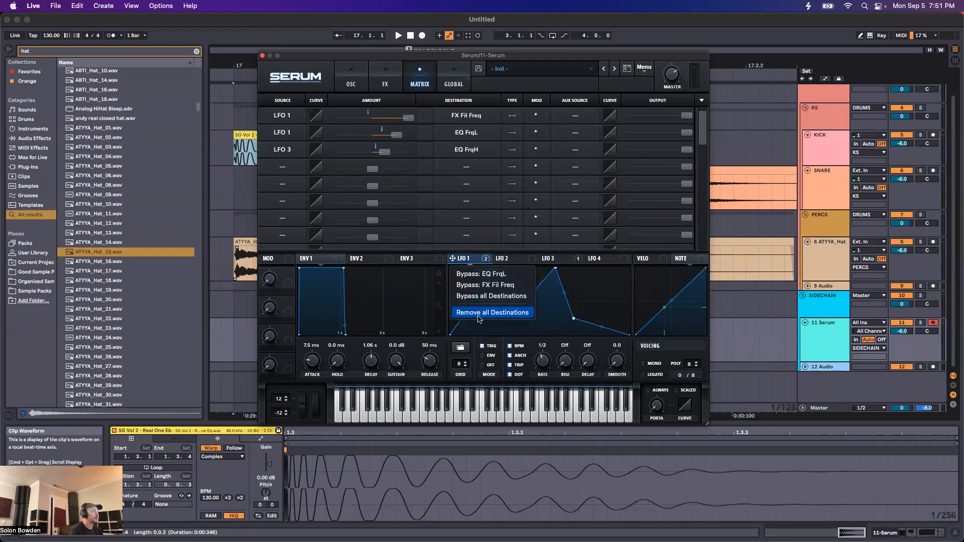
click(476, 314)
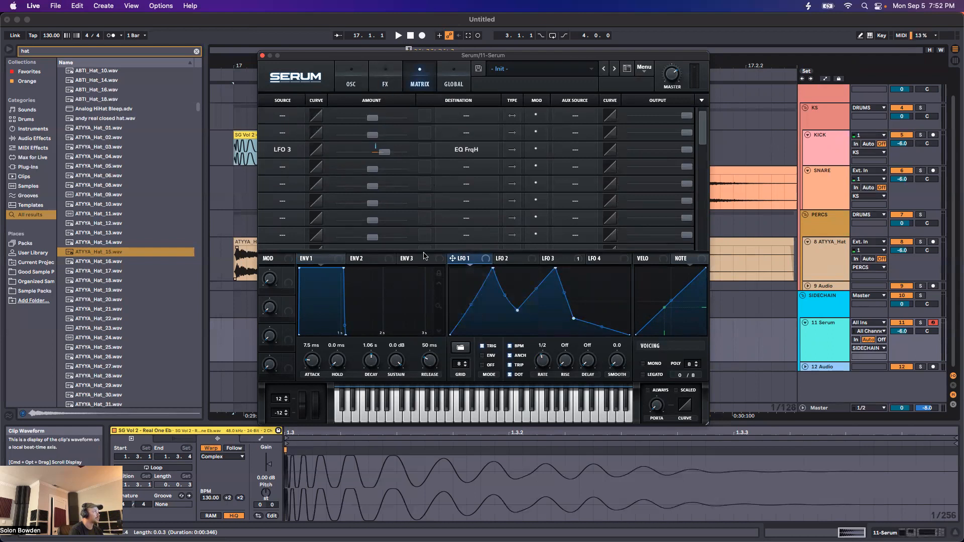
right_click(542, 258)
click(522, 371)
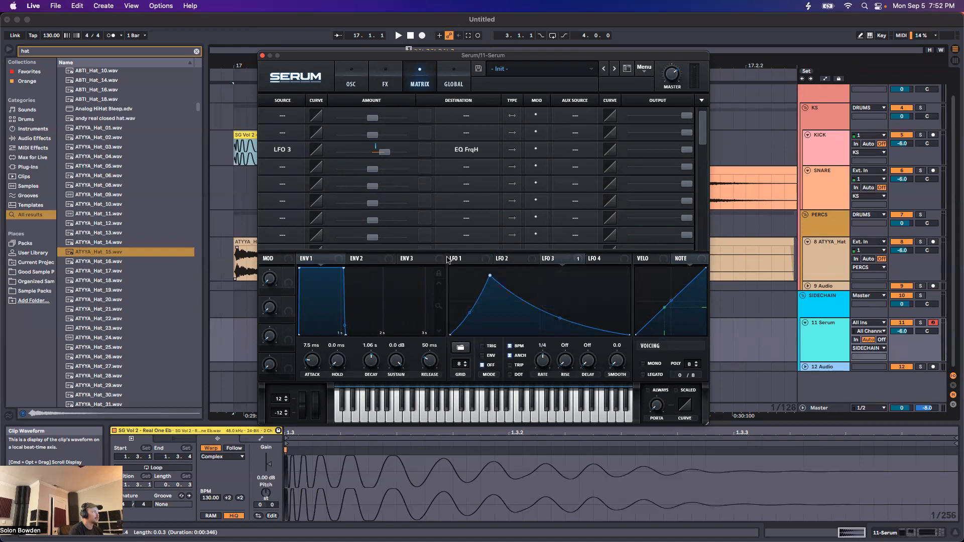
Try LFO 1 as a modulator of the oscillator page's filter cutoff and clear all its destinations again
click(347, 82)
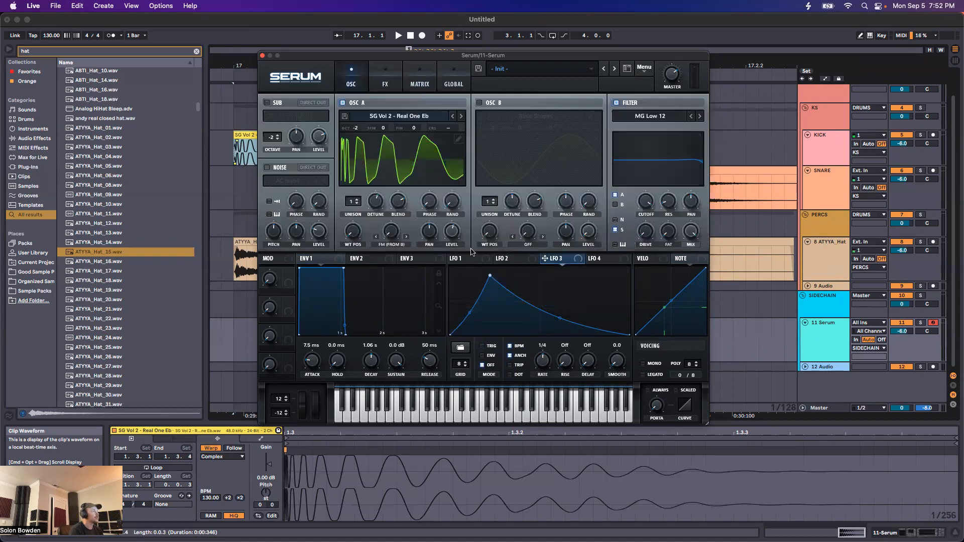
click(458, 259)
drag(453, 259, 638, 130)
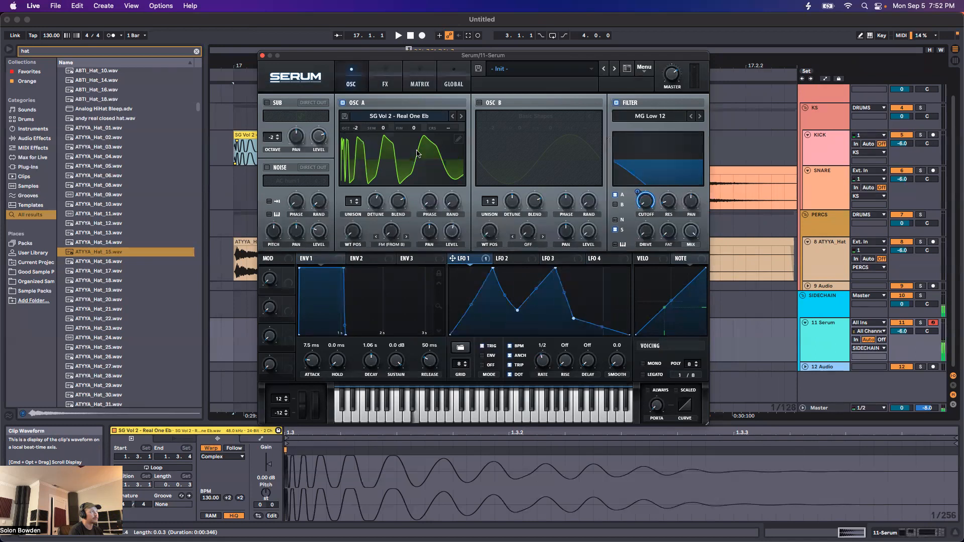
right_click(472, 260)
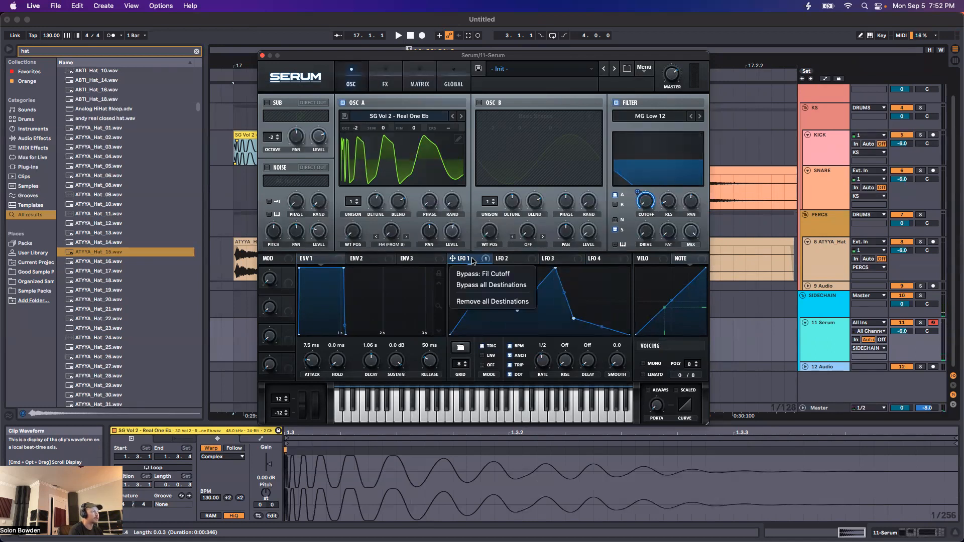
click(476, 301)
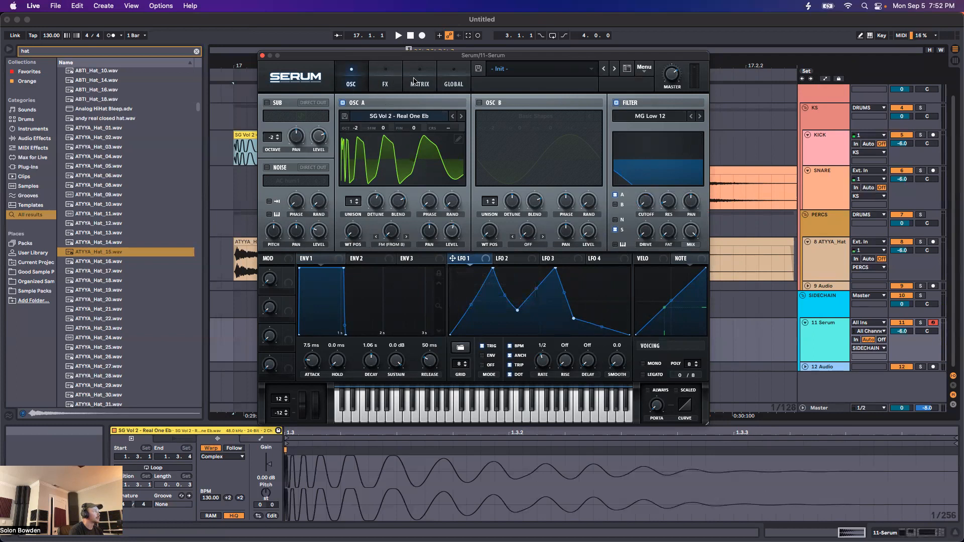
Route LFO 1 to Fil Cutoff in the first row of the modulation matrix with an amount of 100
click(415, 82)
click(283, 115)
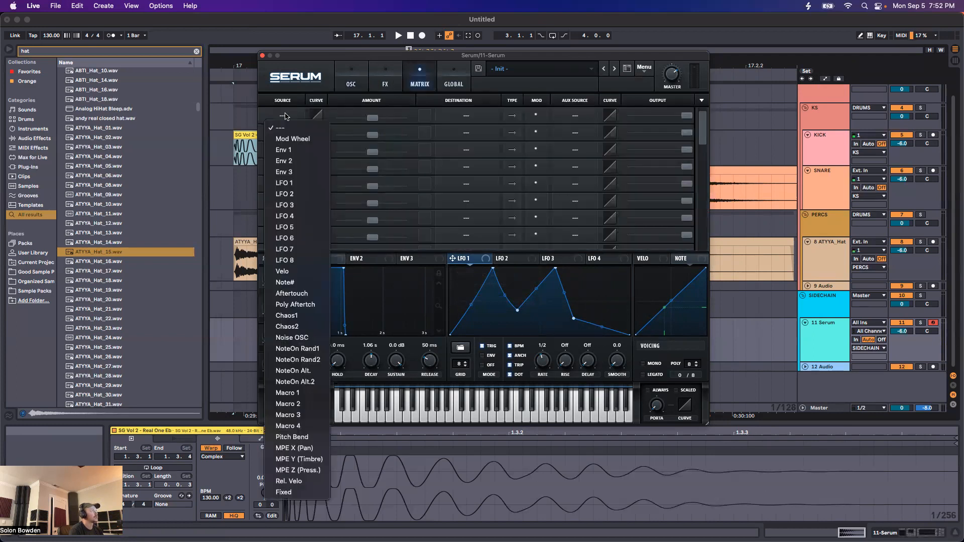
click(282, 183)
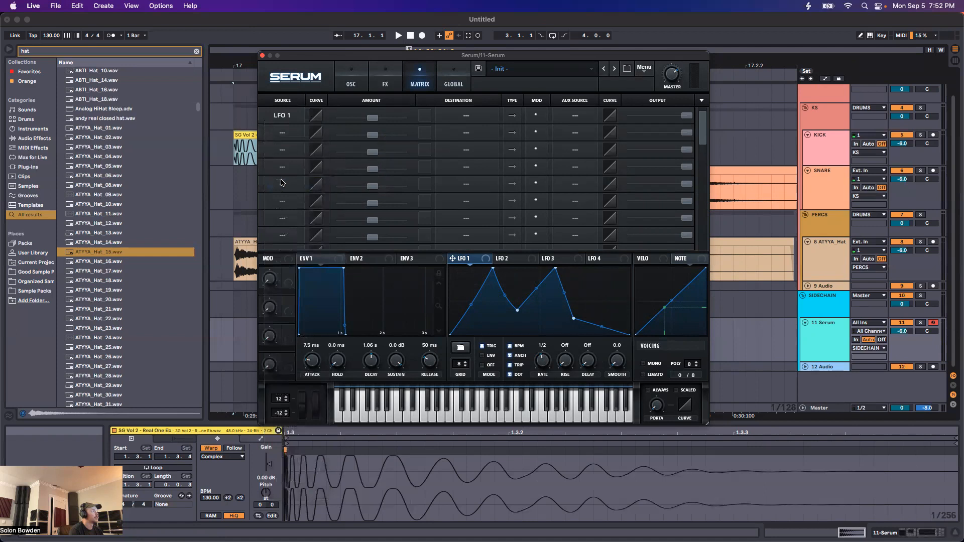
click(466, 117)
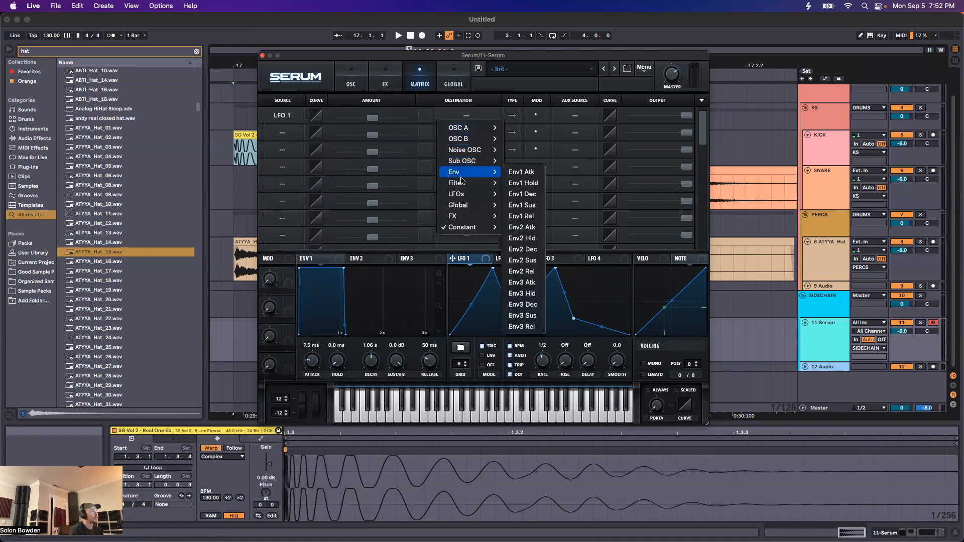
mouse_move(461, 185)
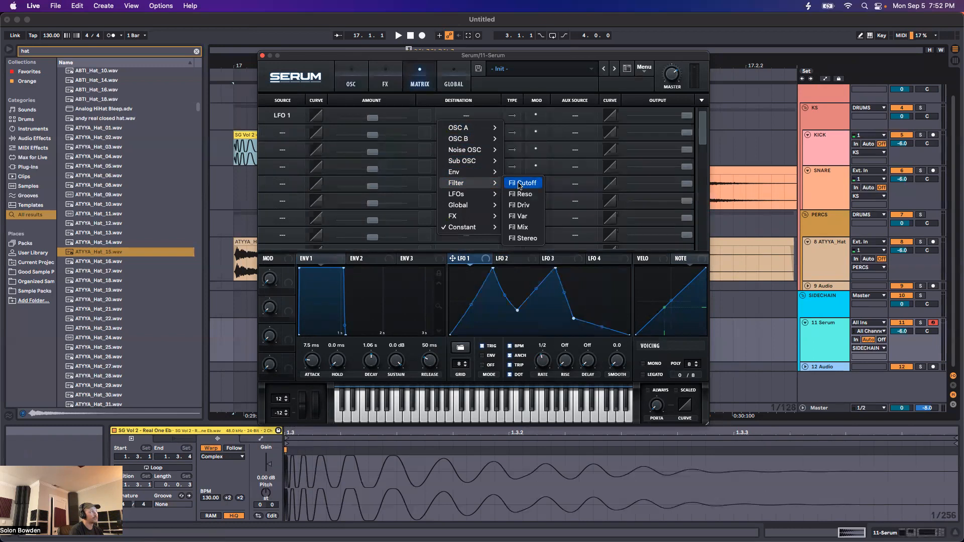
click(519, 183)
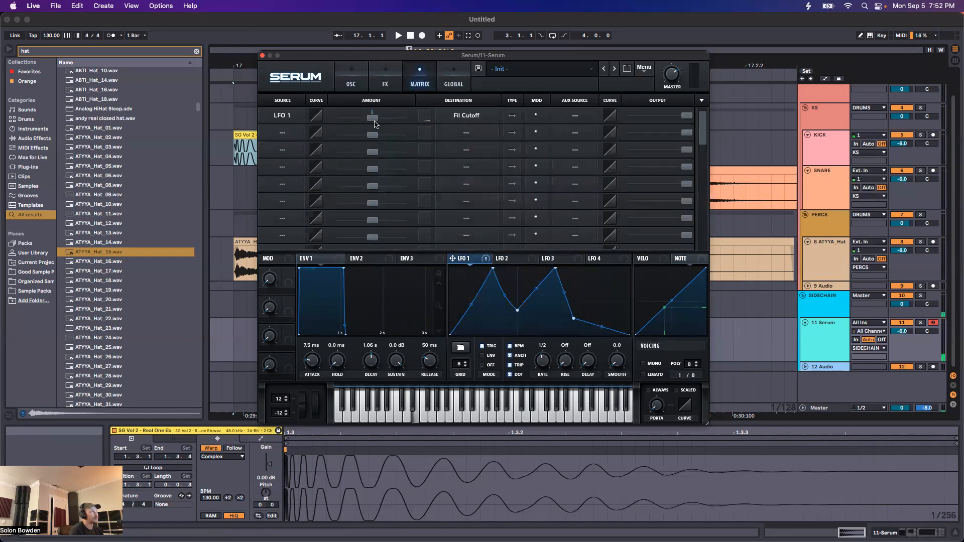
drag(374, 120, 431, 118)
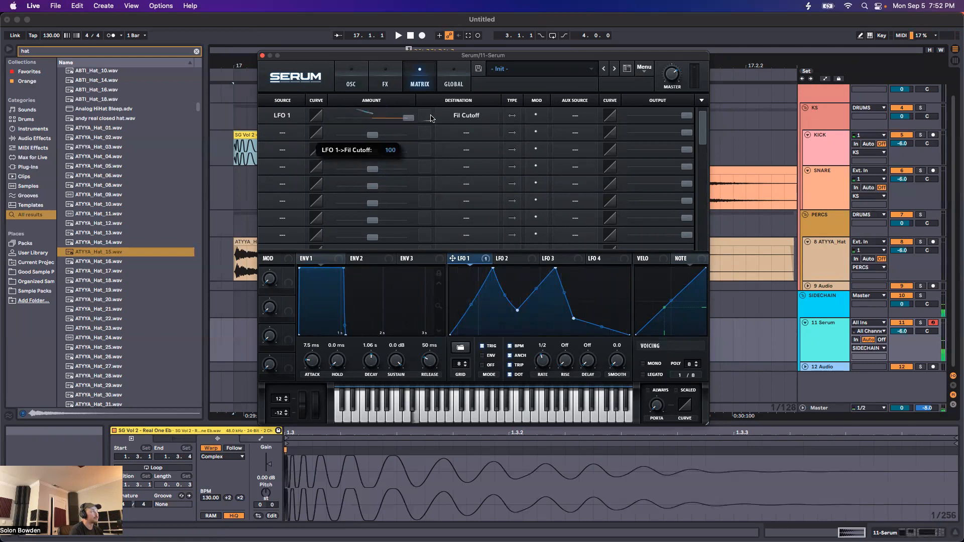
Adjust the filter cutoff and reduce its LFO 1 modulation depth, comparing the cutoff knob with the amount in the matrix
click(361, 84)
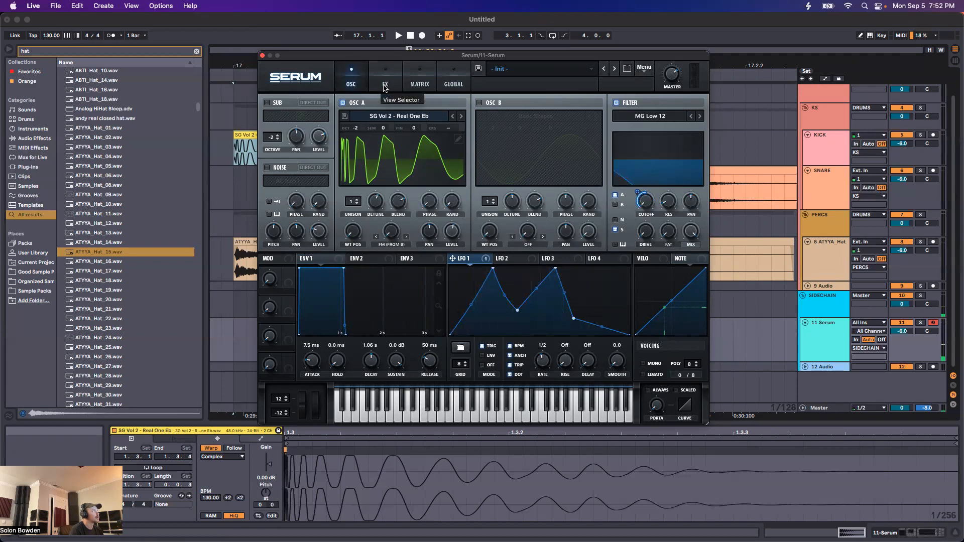
click(421, 84)
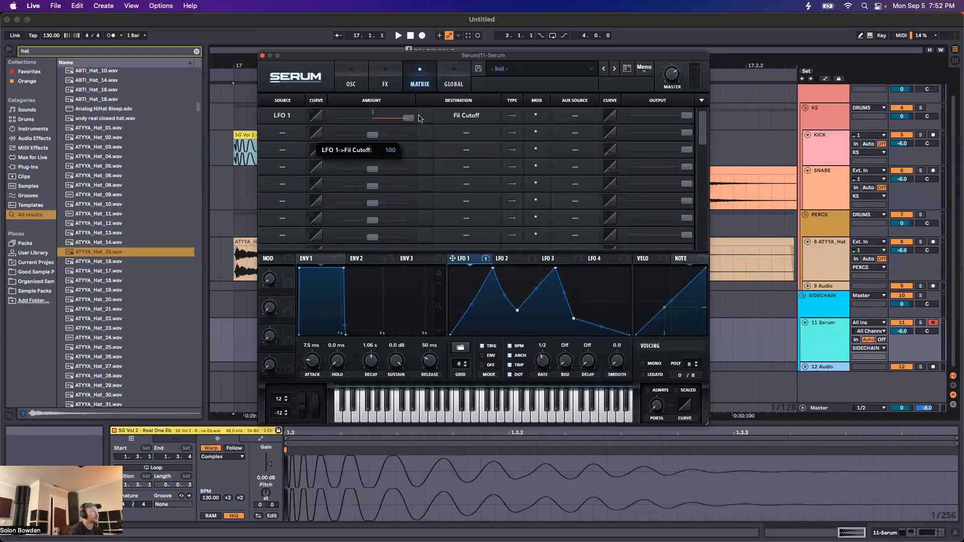
click(385, 81)
click(357, 82)
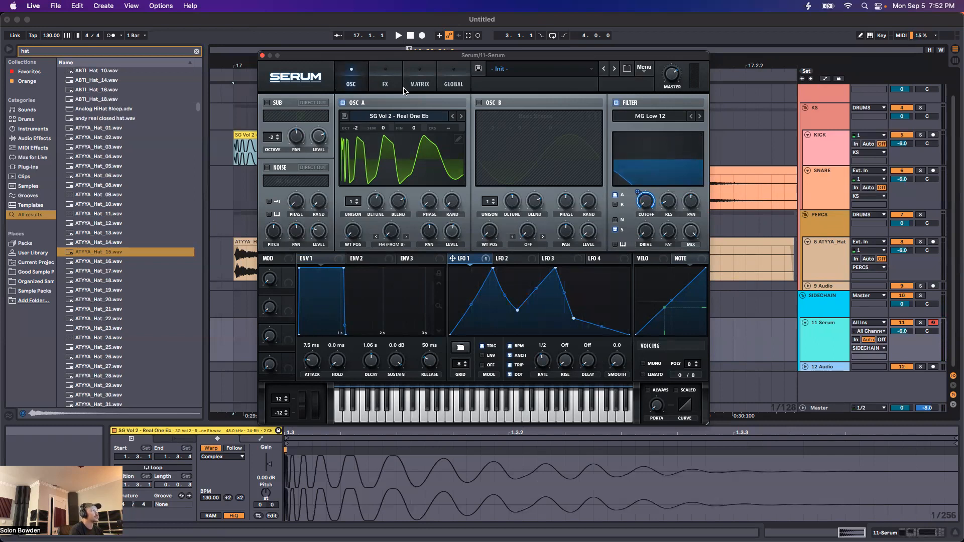
click(415, 89)
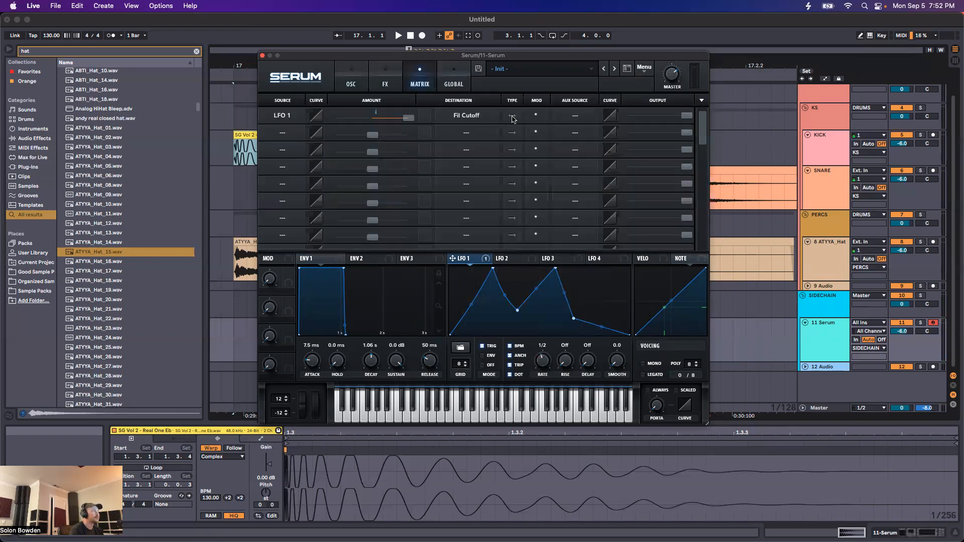
click(352, 87)
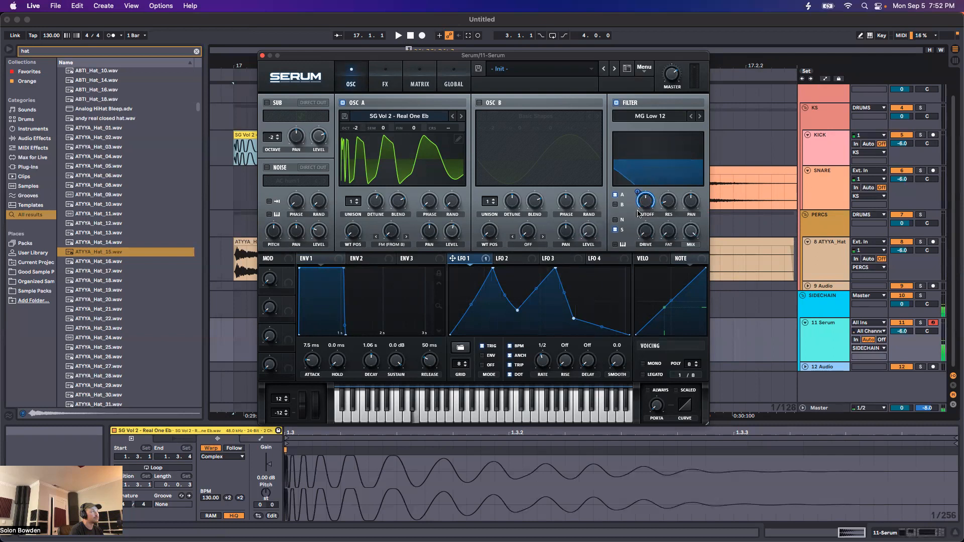
mouse_move(639, 194)
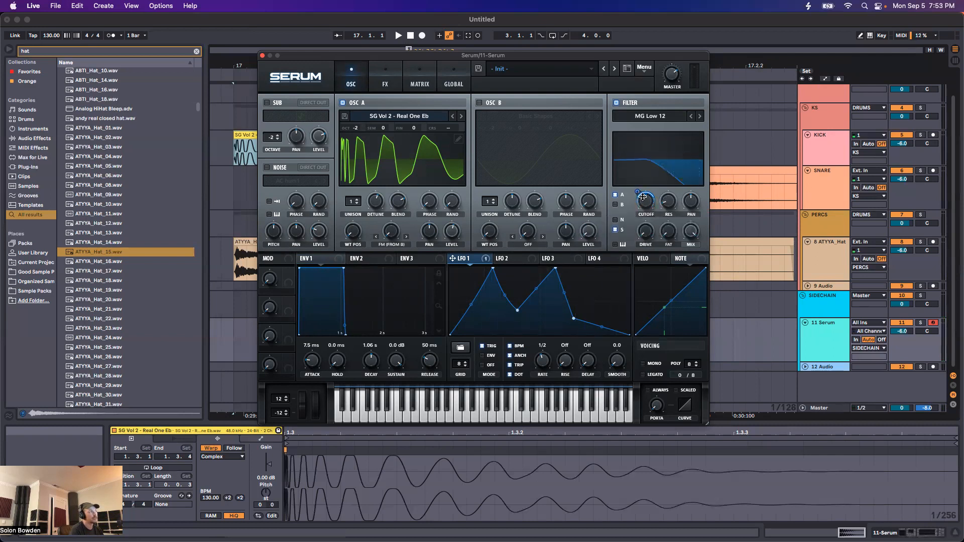
mouse_move(644, 217)
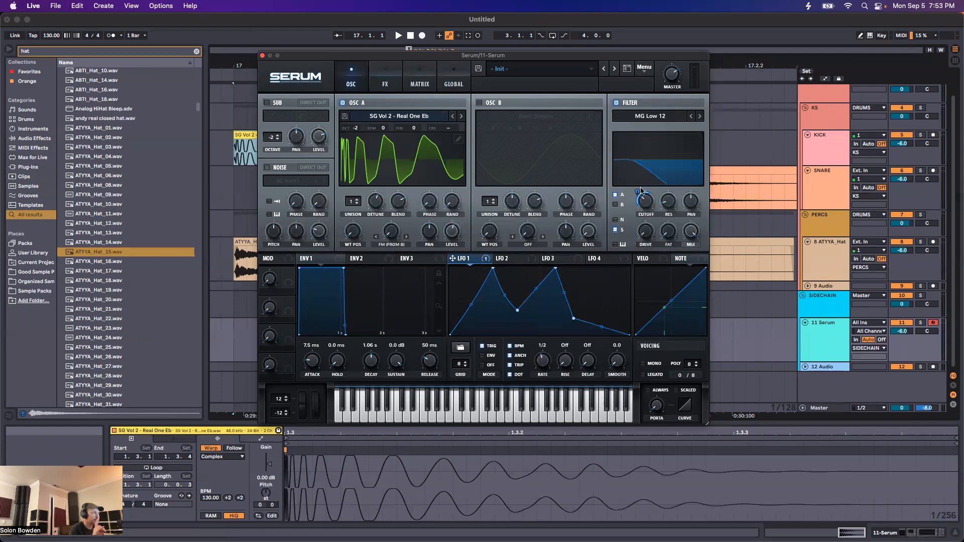
click(419, 84)
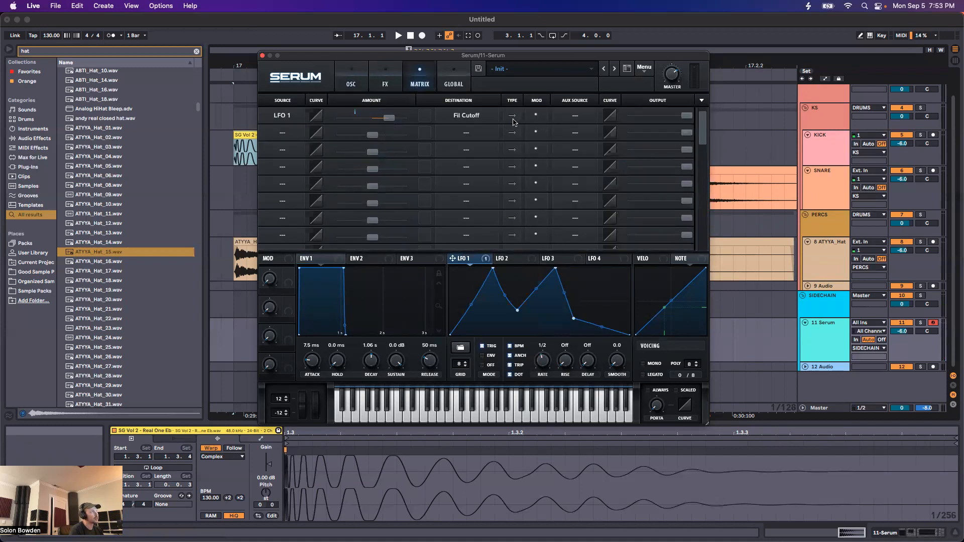
click(363, 87)
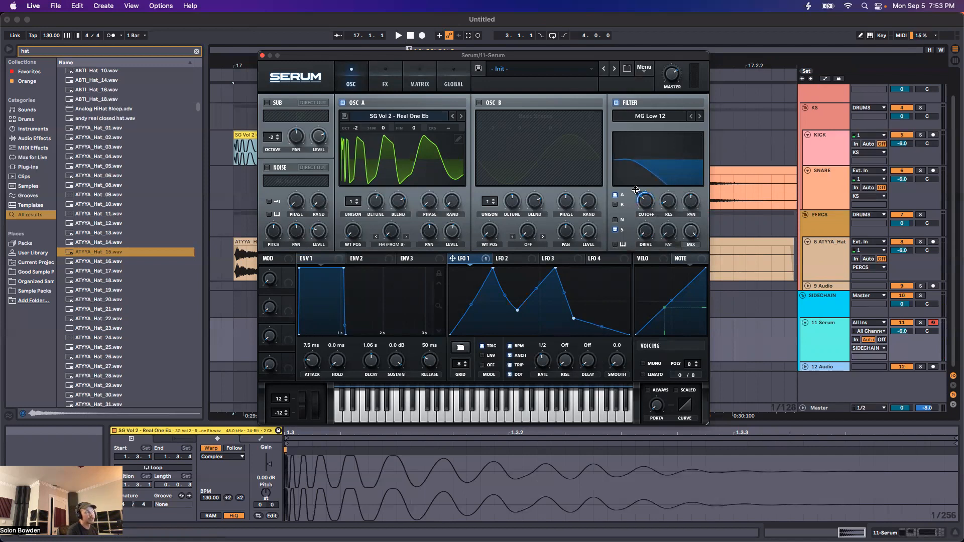
drag(647, 199, 644, 228)
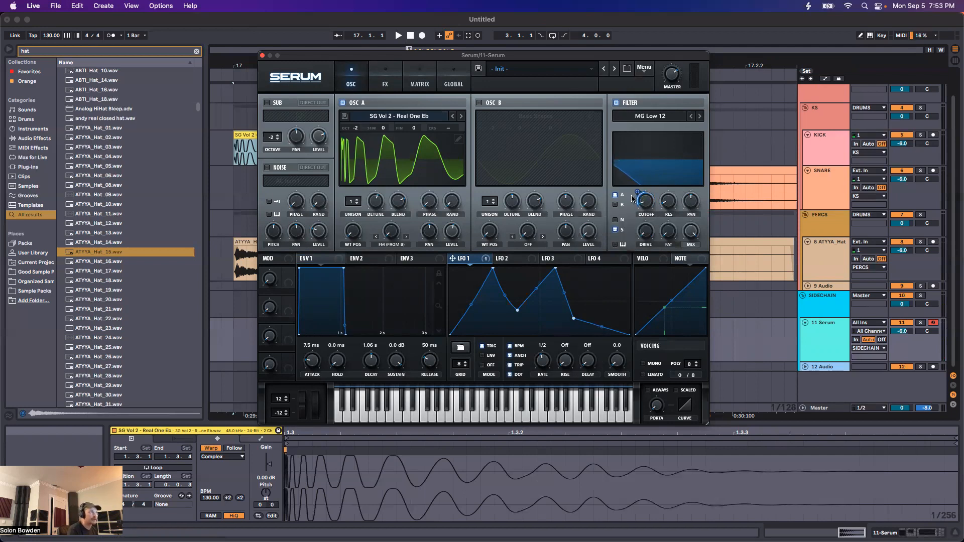
Invert the LFO 1 modulation of Fil Cutoff to about -72 in the matrix and raise the filter cutoff
click(417, 84)
drag(386, 118, 332, 120)
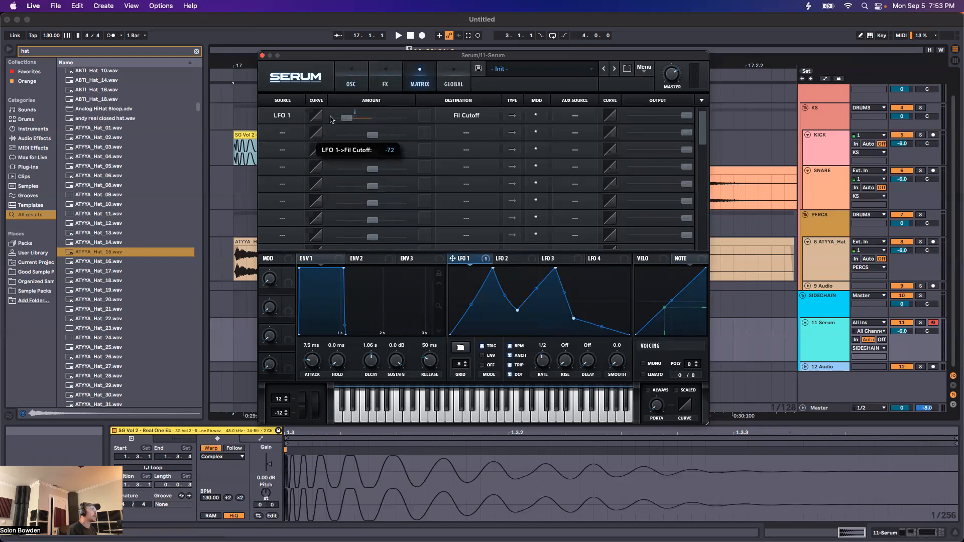
click(351, 81)
drag(645, 207, 633, 188)
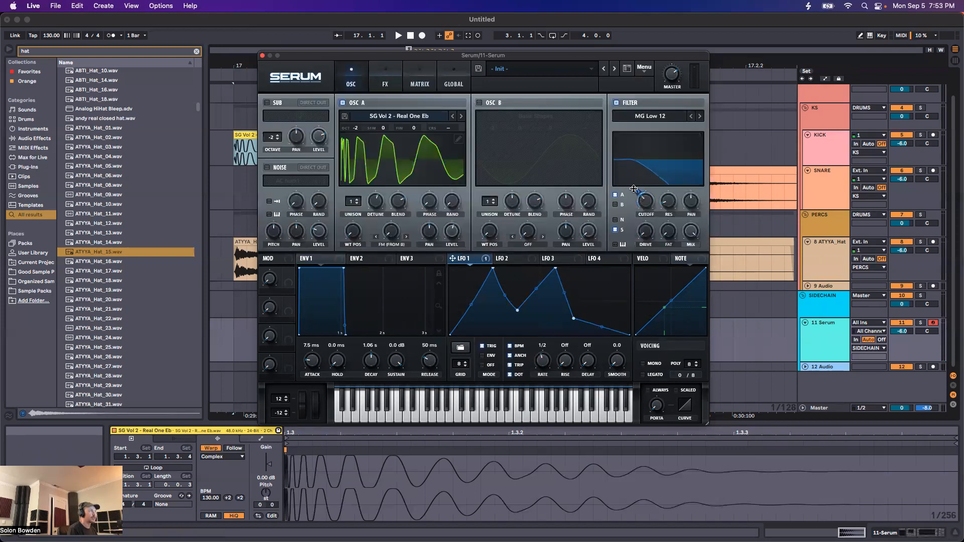
click(410, 83)
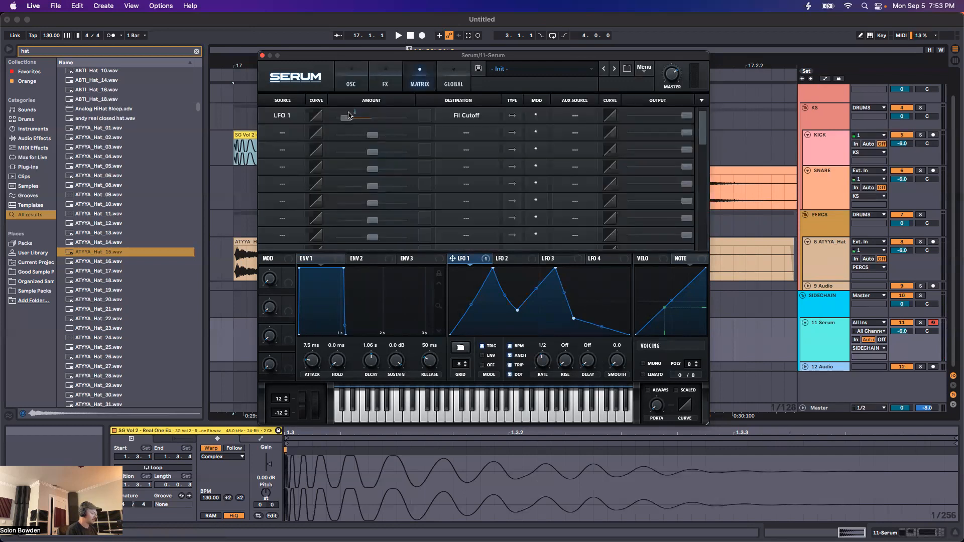
click(353, 84)
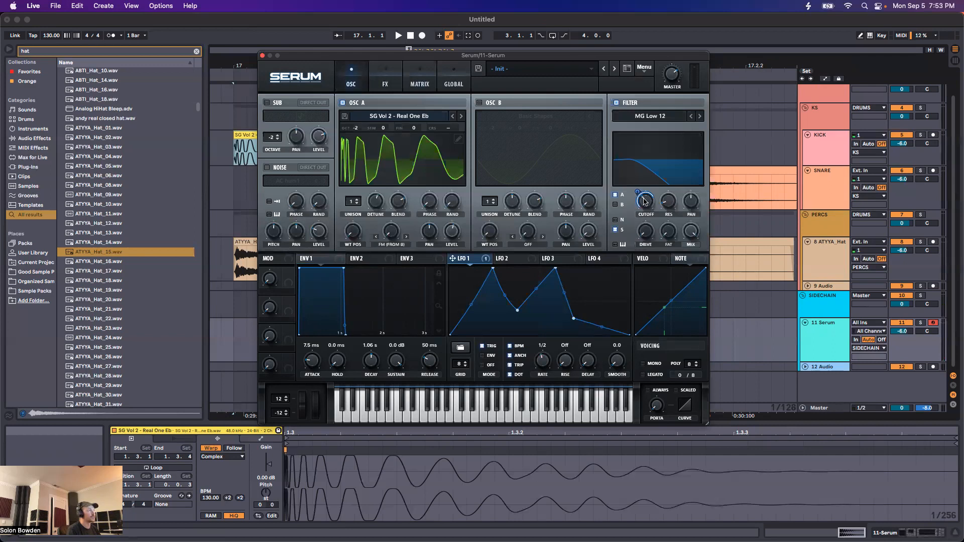
drag(646, 200, 647, 170)
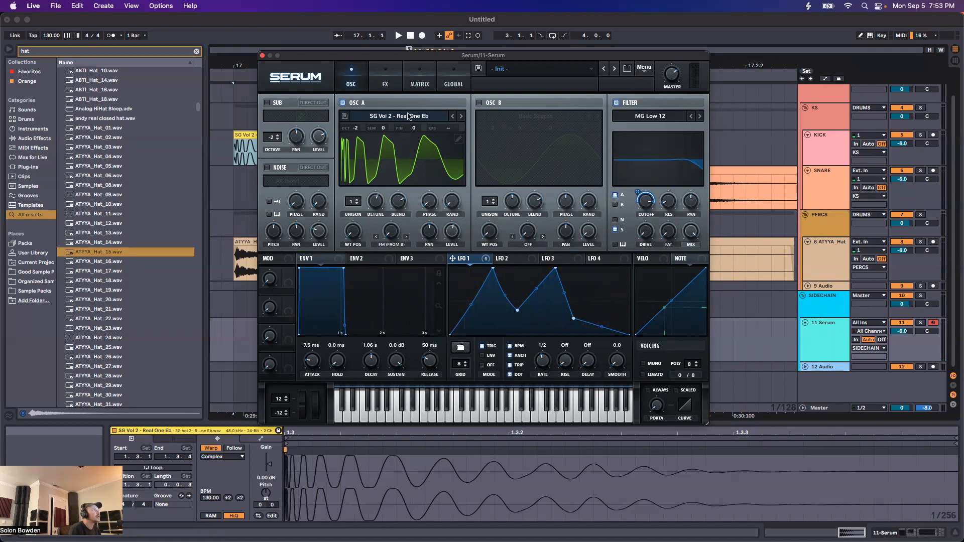
Set LFO 1's rate to 1/4 triplet and simplify its curve to a single peak, auditioning the filter cutoff movement
click(420, 83)
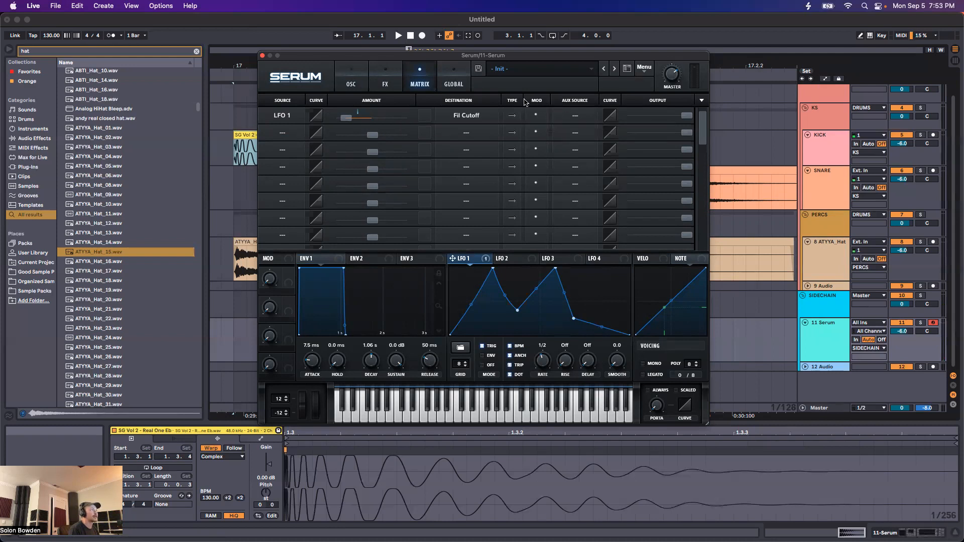
click(360, 85)
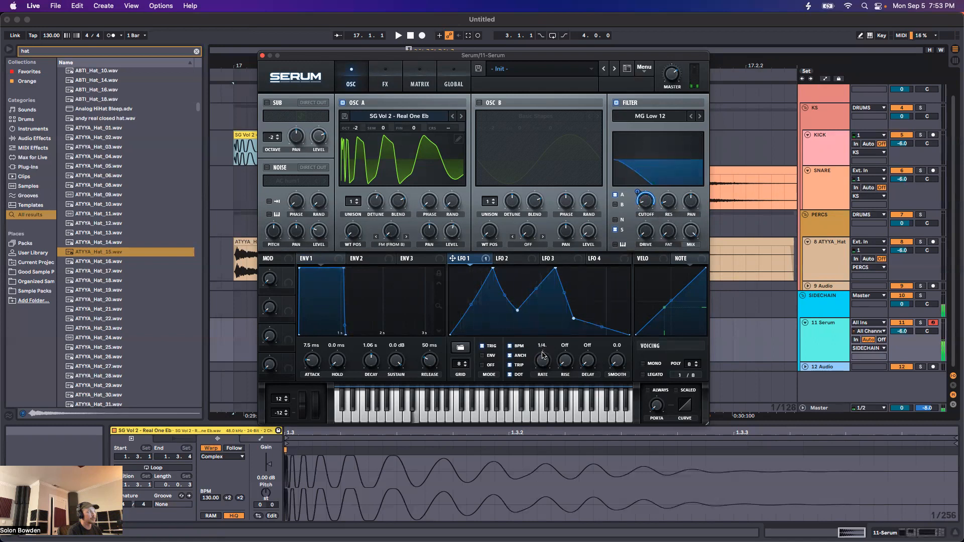
drag(543, 358, 542, 362)
drag(518, 311, 553, 270)
double_click(555, 270)
double_click(573, 318)
mouse_move(493, 269)
mouse_down()
mouse_move(531, 272)
mouse_move(498, 260)
mouse_up()
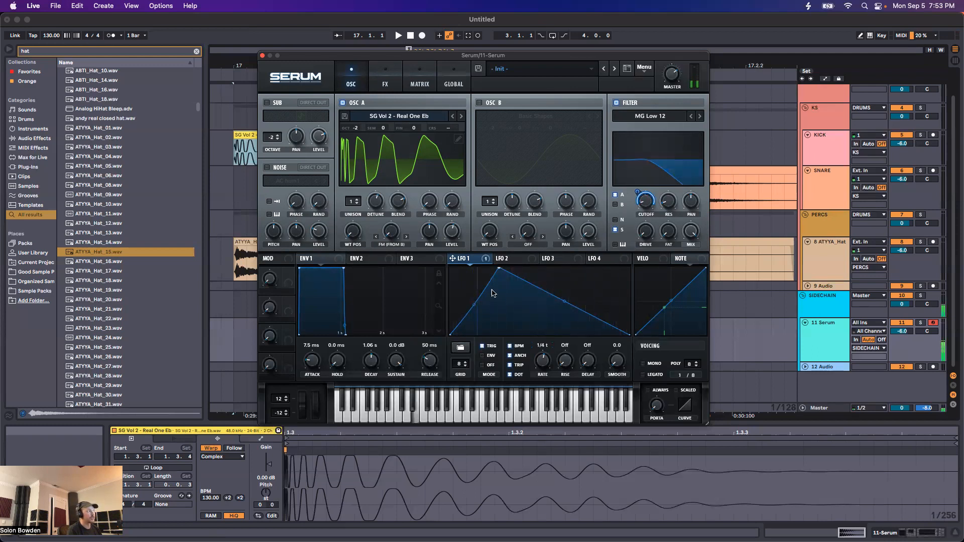
key(space)
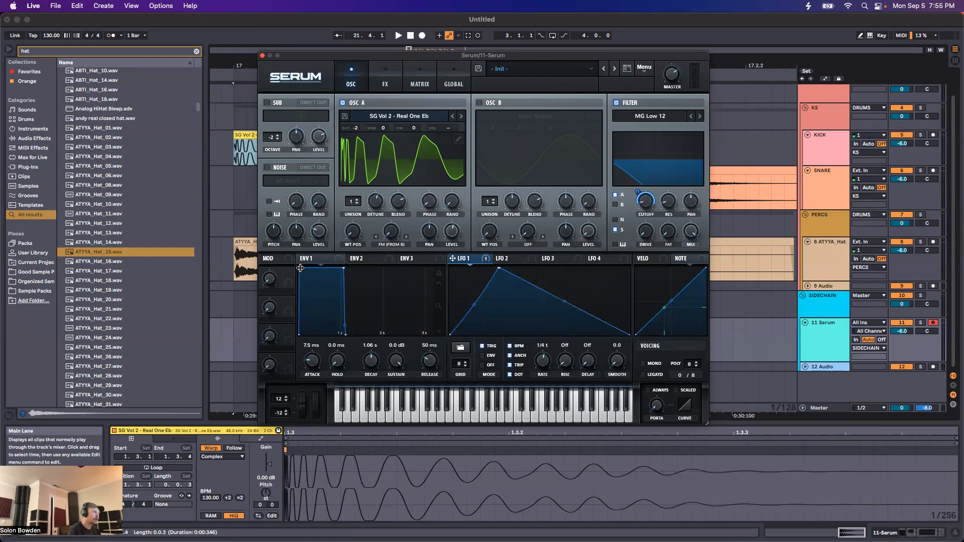
Reshape Envelope 1 to about 228 ms attack, 938 ms decay, -3.5 dB sustain and 171 ms release
drag(300, 268, 341, 290)
drag(342, 334, 358, 338)
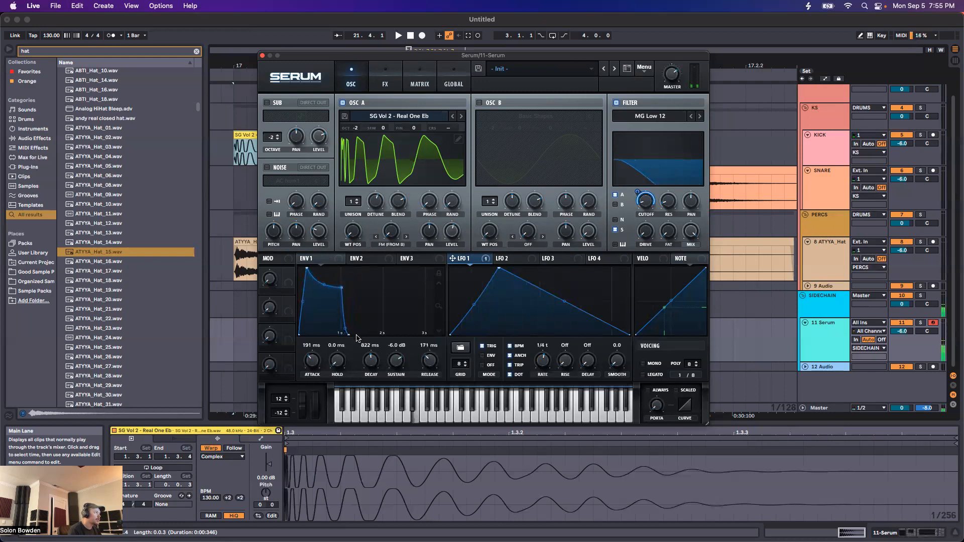
drag(342, 287, 309, 268)
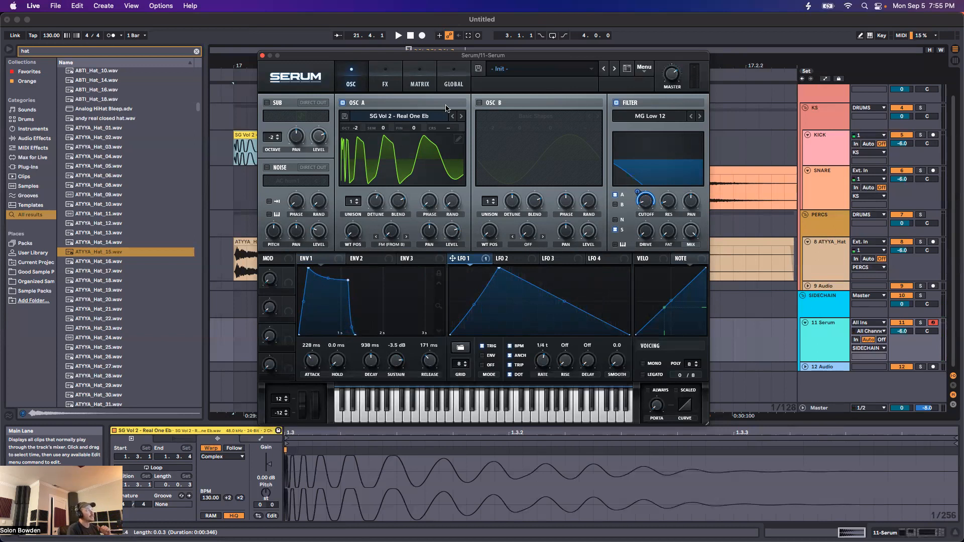
Review the unison settings and preferences on the Global page and return to the oscillator page
click(449, 89)
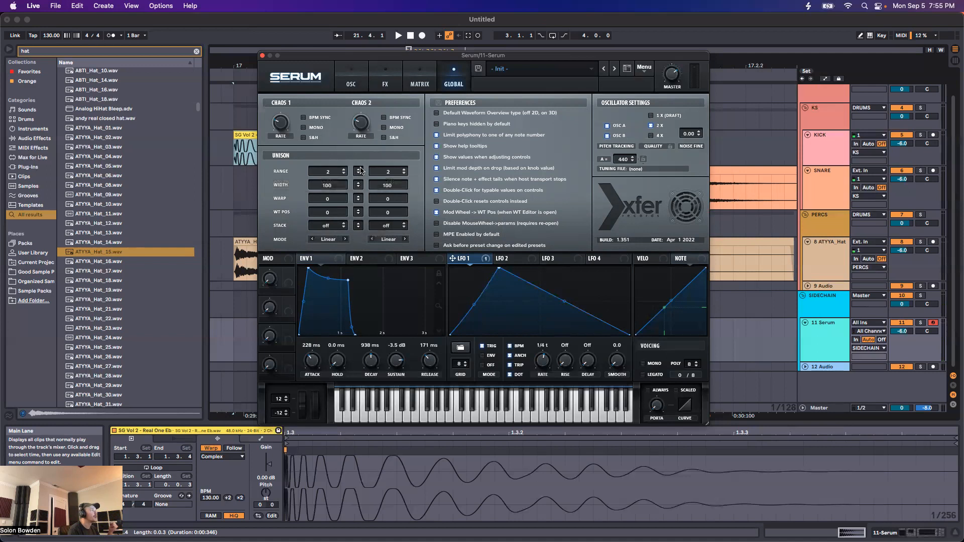
click(437, 124)
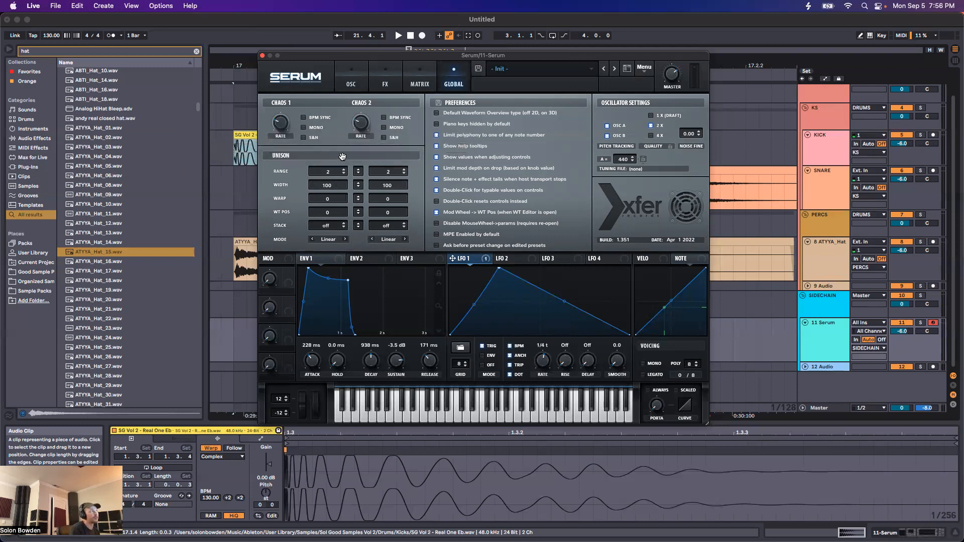
click(350, 83)
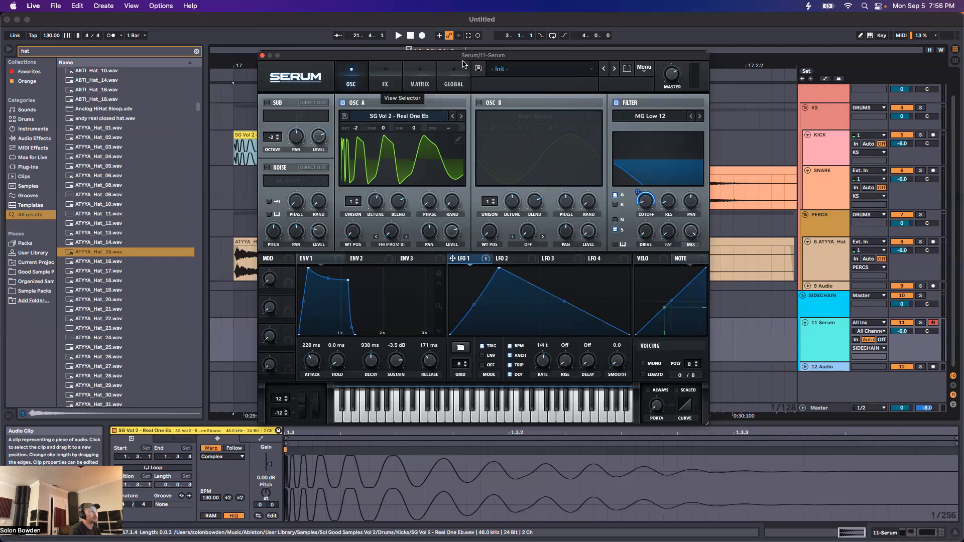
Filter the preset browser by Bass and by Keyboard, auditioning BA Bites [7S] and KY punchOrgan [GS]
click(521, 73)
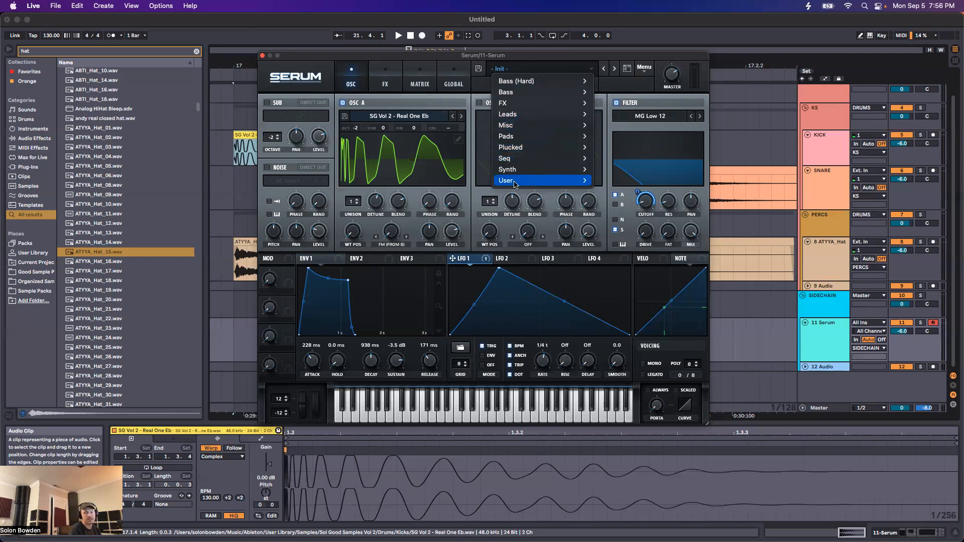
mouse_move(513, 170)
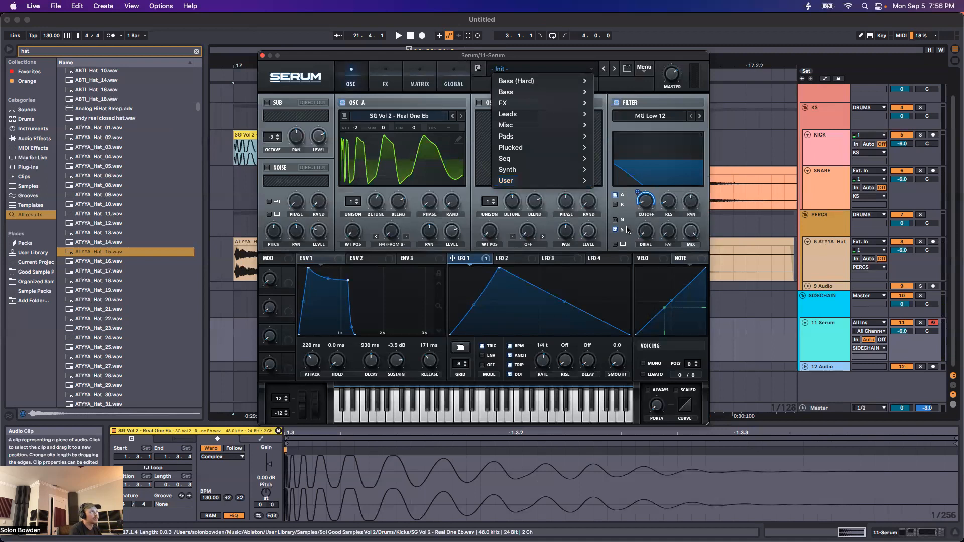
click(627, 72)
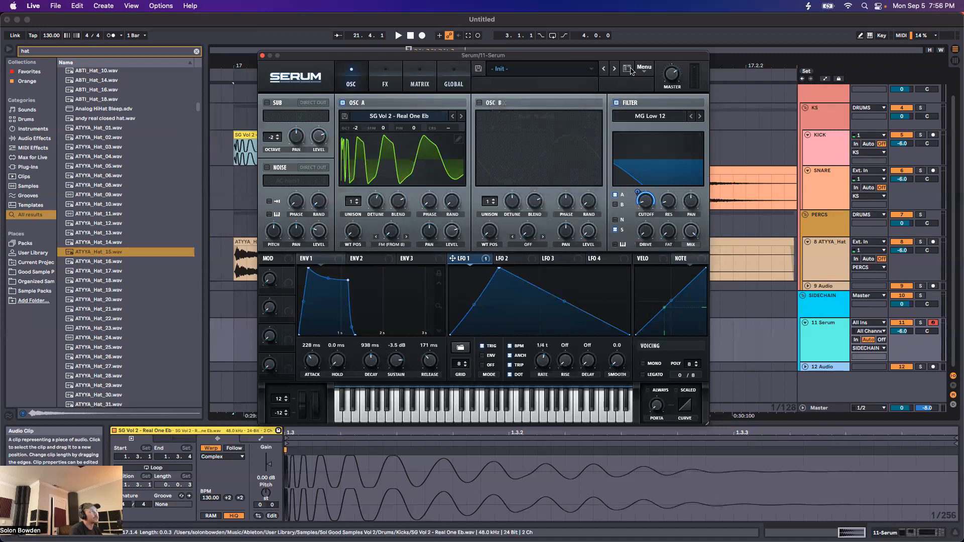
click(627, 69)
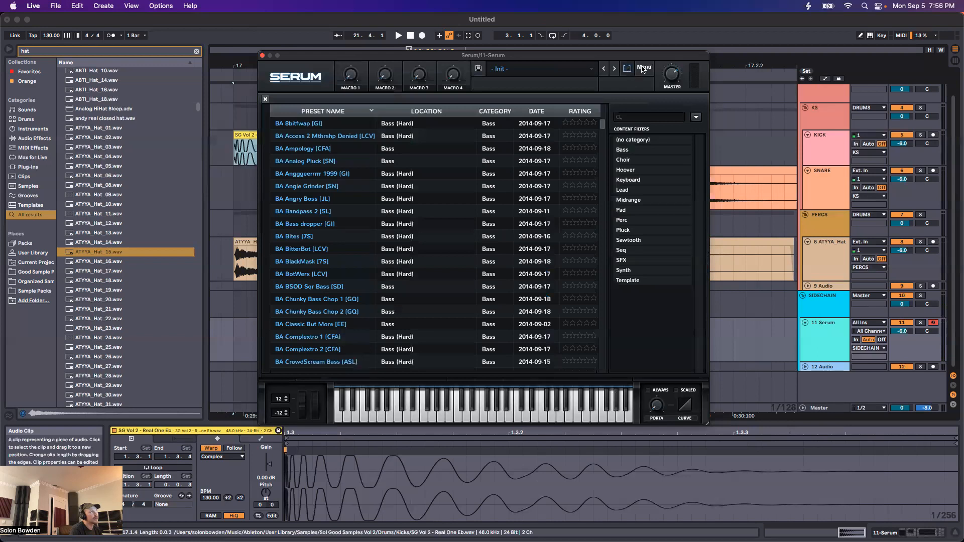
scroll(344, 249, down, 5)
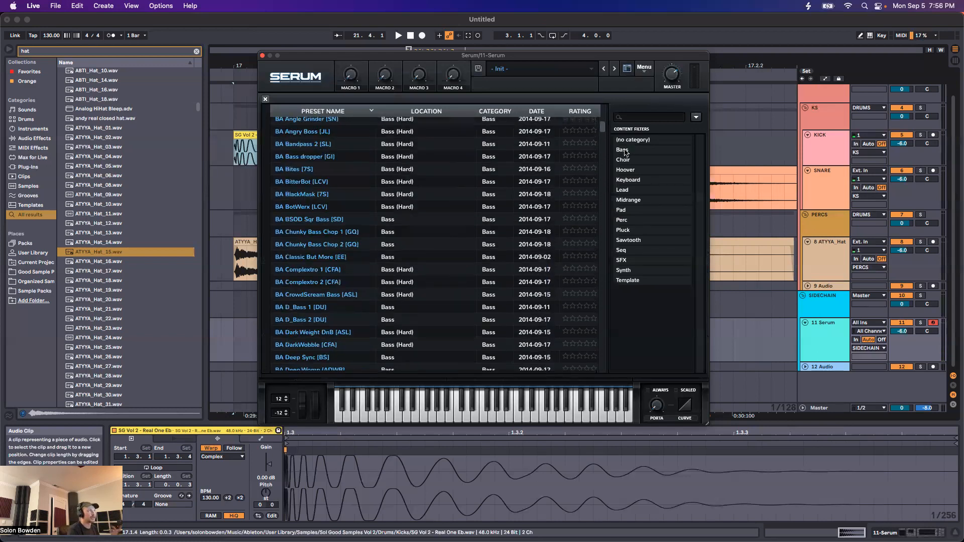
click(631, 151)
click(312, 235)
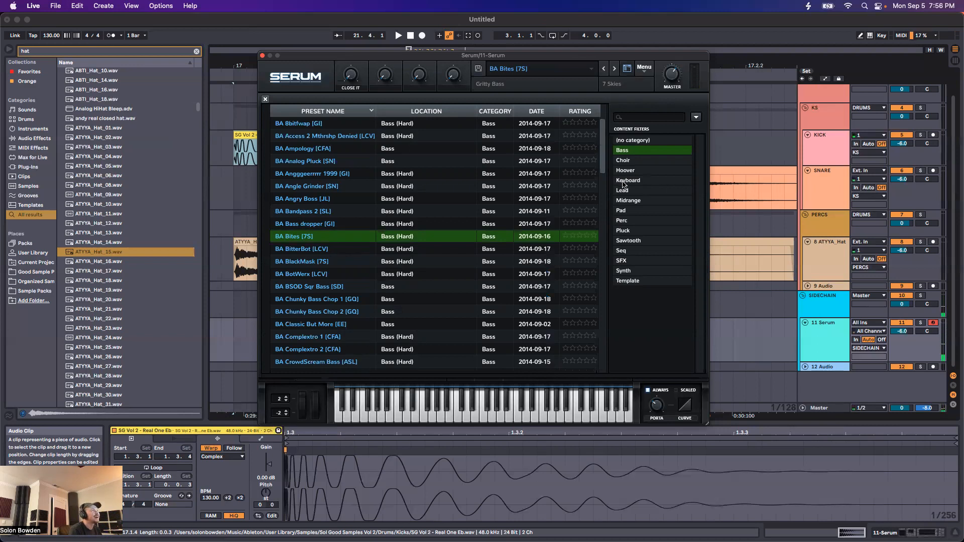
click(622, 181)
click(313, 135)
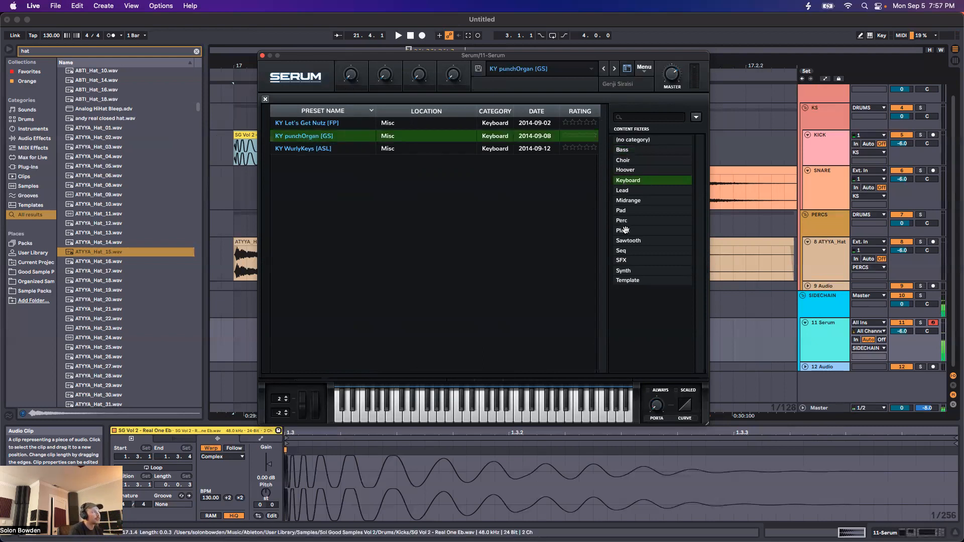
Load the Pluck preset PL Metachord [FP] and inspect its second envelope on the oscillator page
click(624, 230)
click(299, 273)
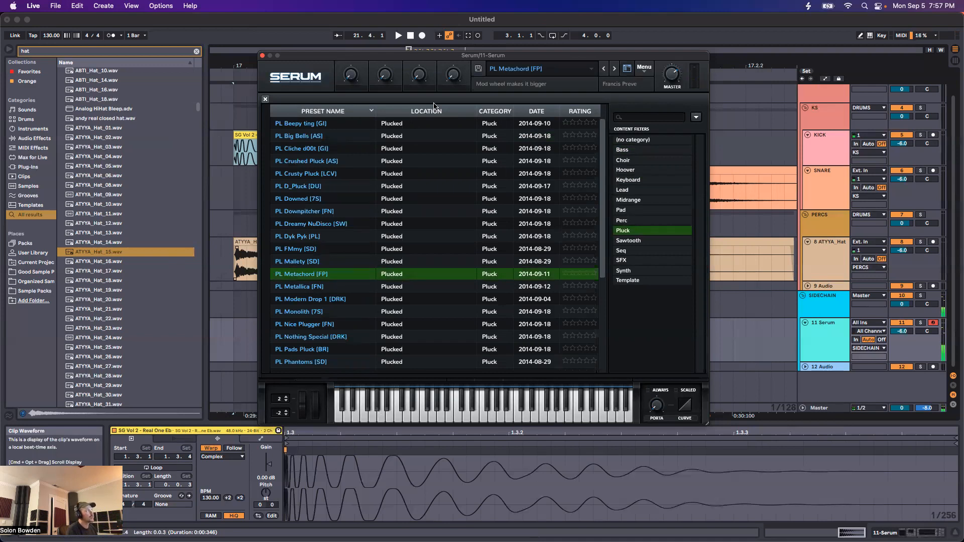
click(266, 100)
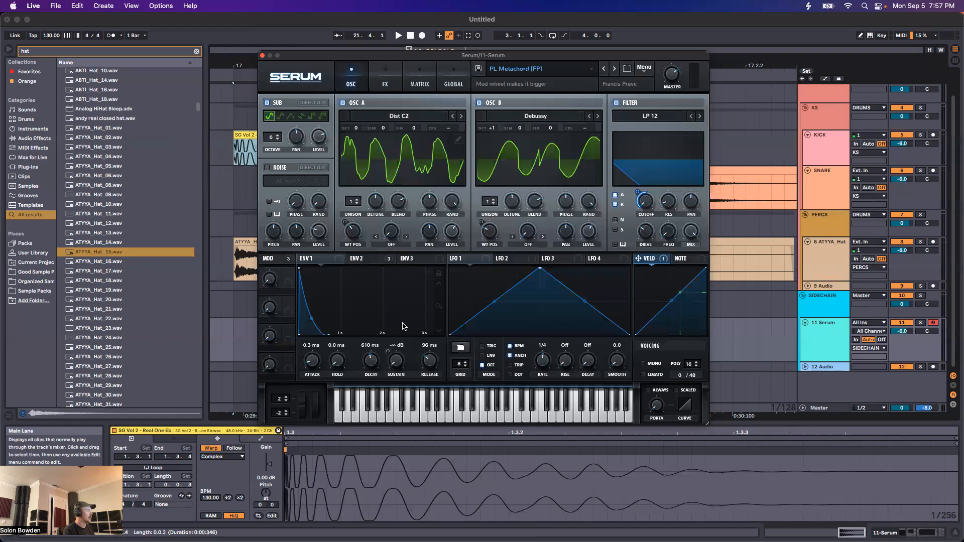
click(364, 259)
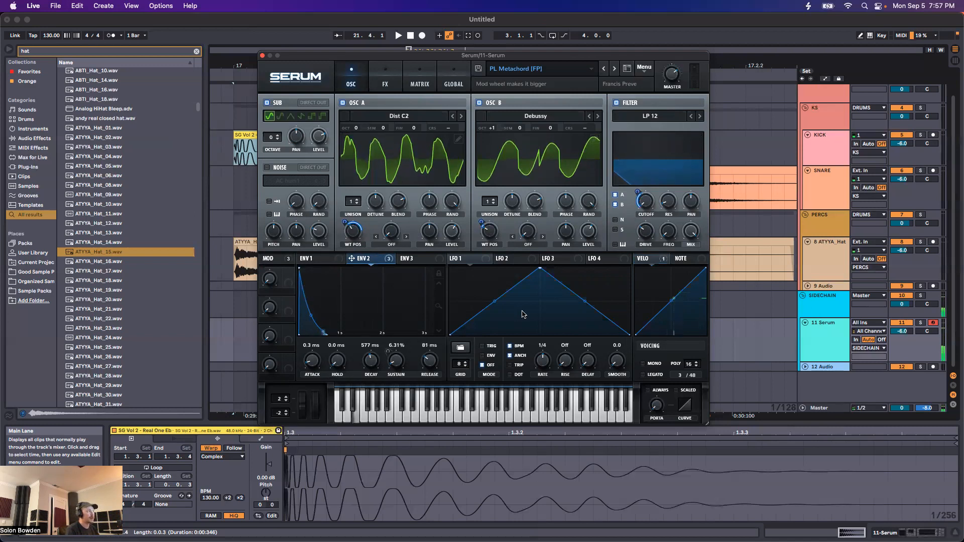
Load the SFX preset FX Easy Riser [FN] and return to the oscillator page
click(626, 69)
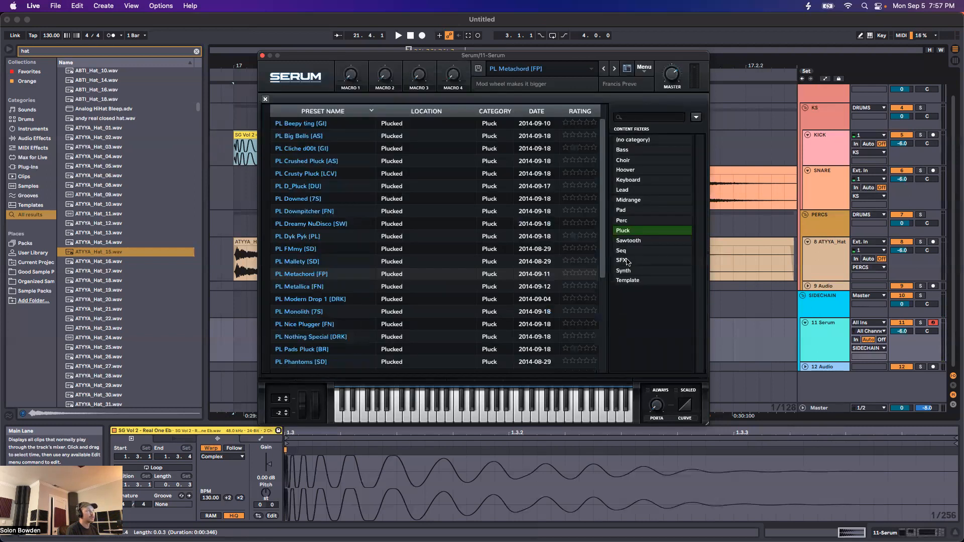
click(622, 260)
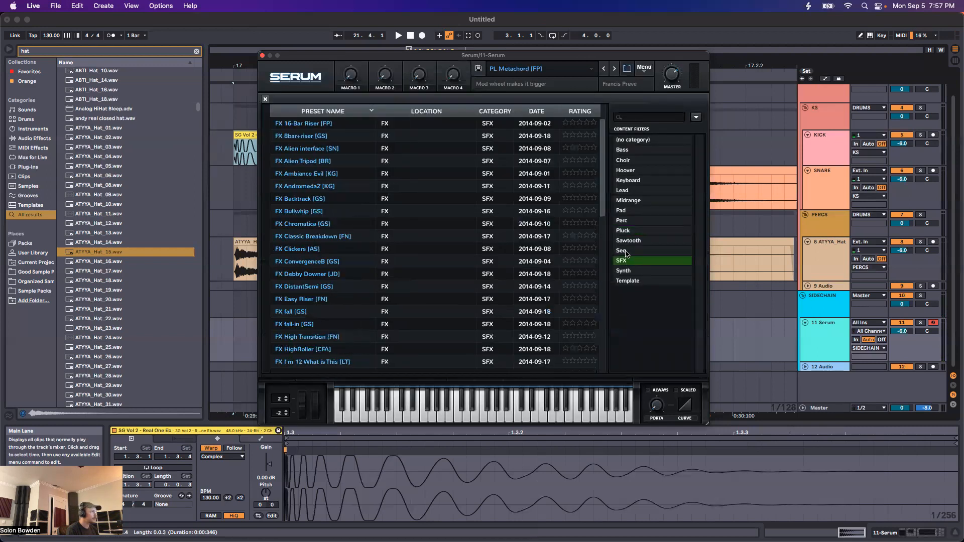
click(294, 300)
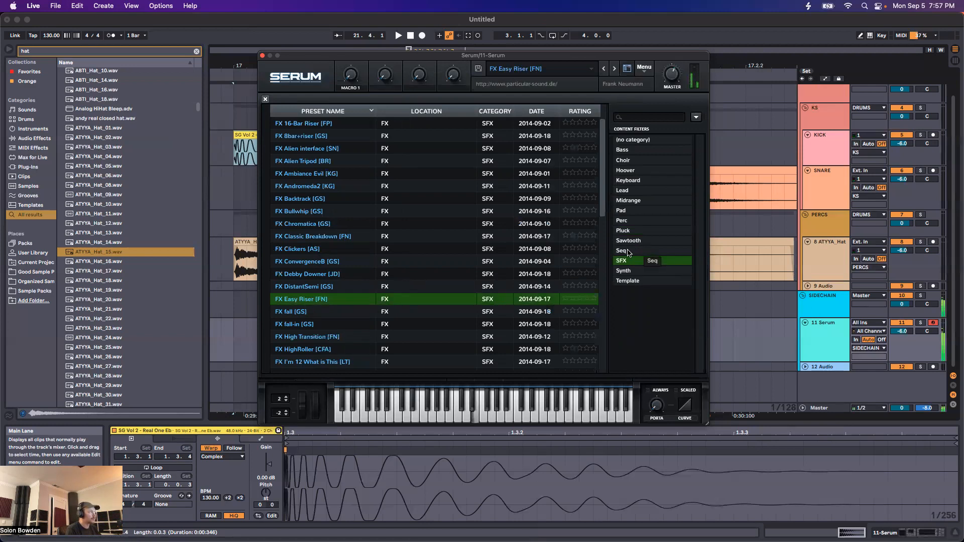
click(266, 99)
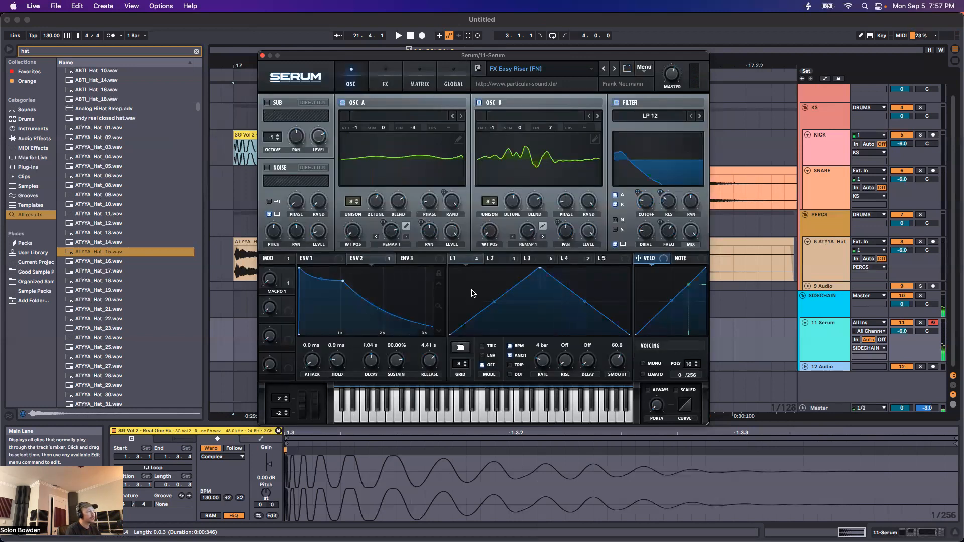
Examine the first three LFOs and the effects chain of the riser preset
click(494, 258)
click(533, 259)
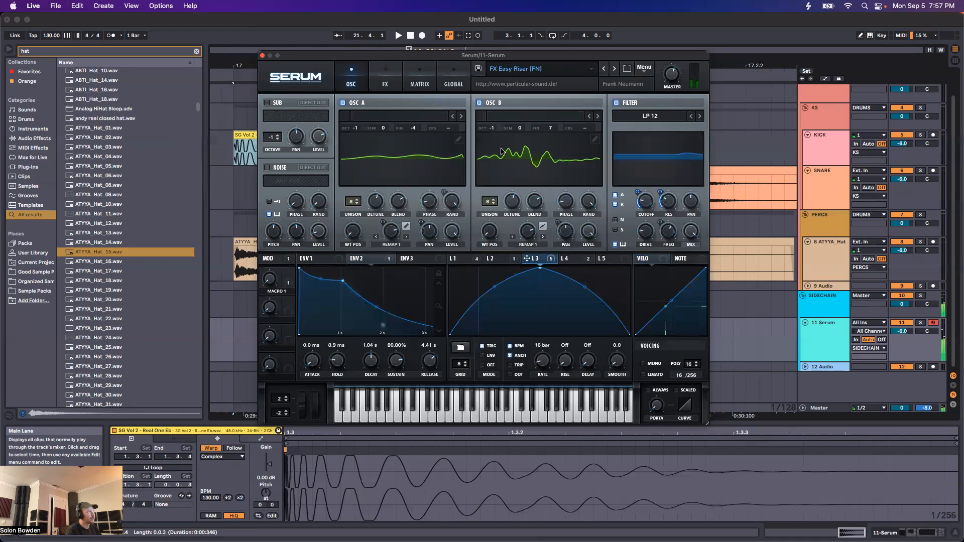
click(385, 81)
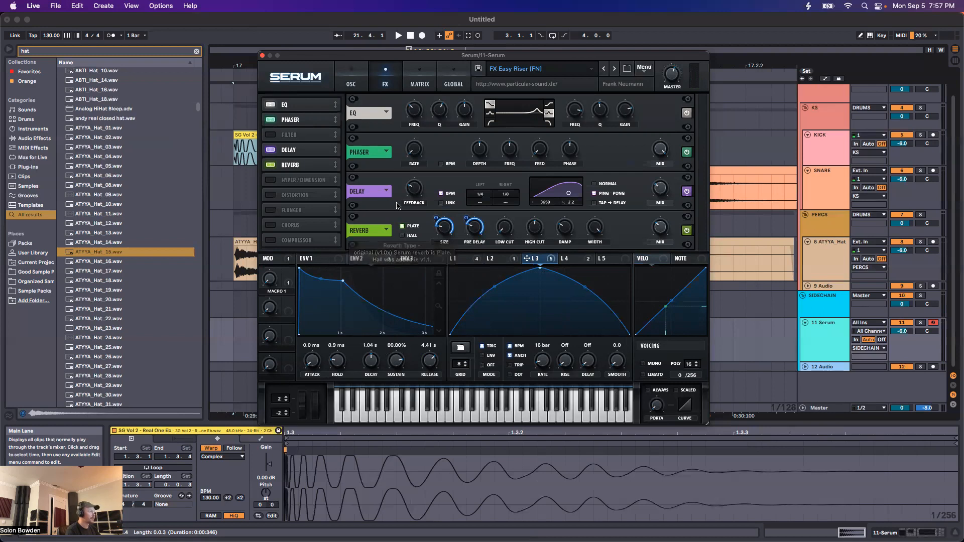
click(353, 84)
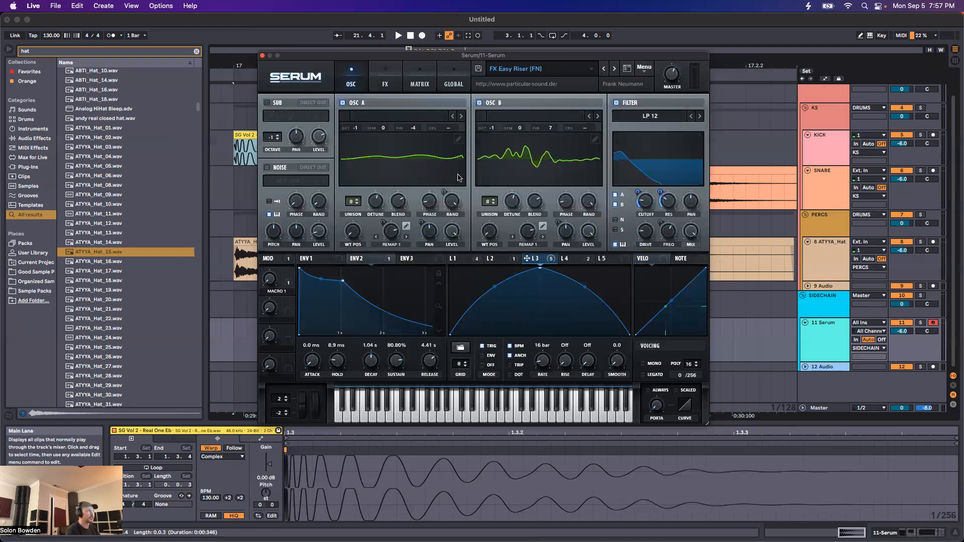
click(471, 258)
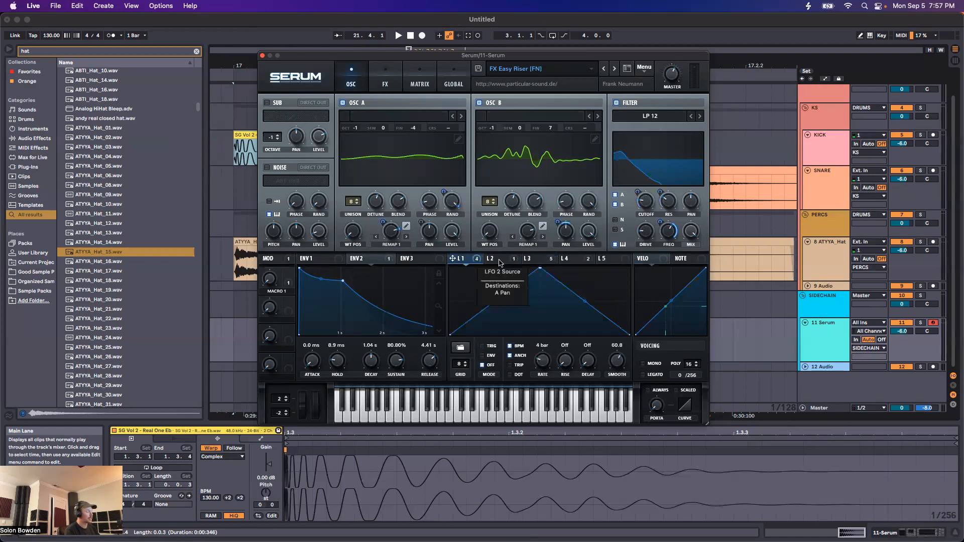
Load the Seq preset SQ Bendy Hi Jack [IM] and inspect its LFO 3 curve
click(626, 68)
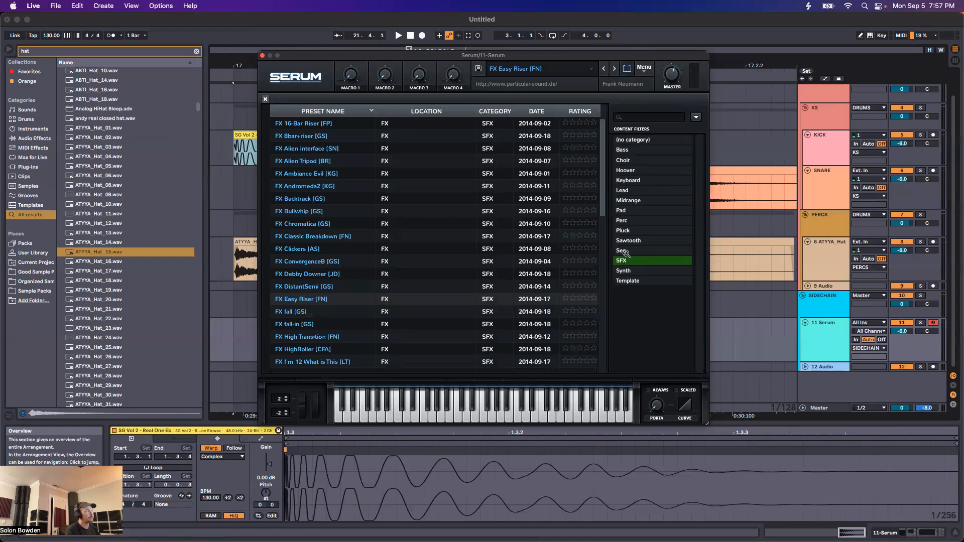
click(625, 252)
click(312, 296)
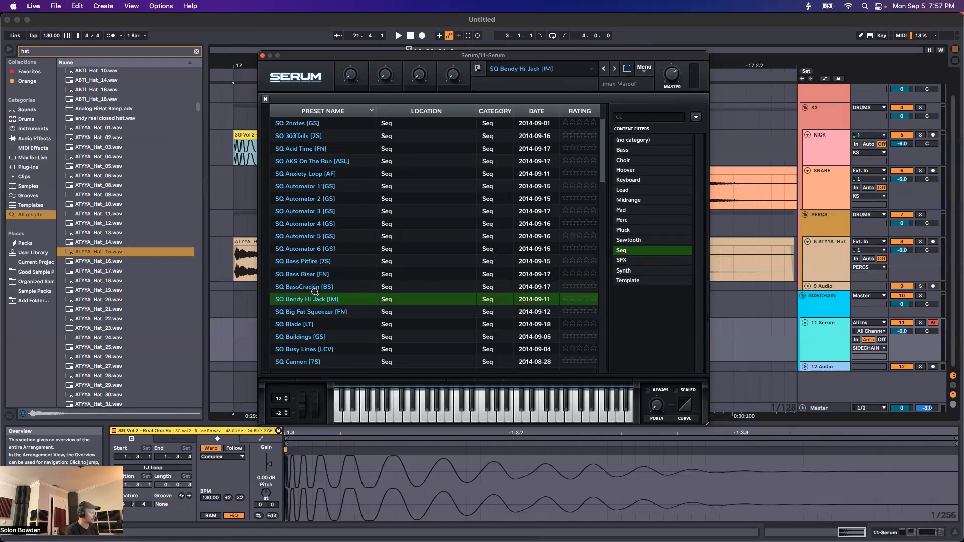
click(266, 98)
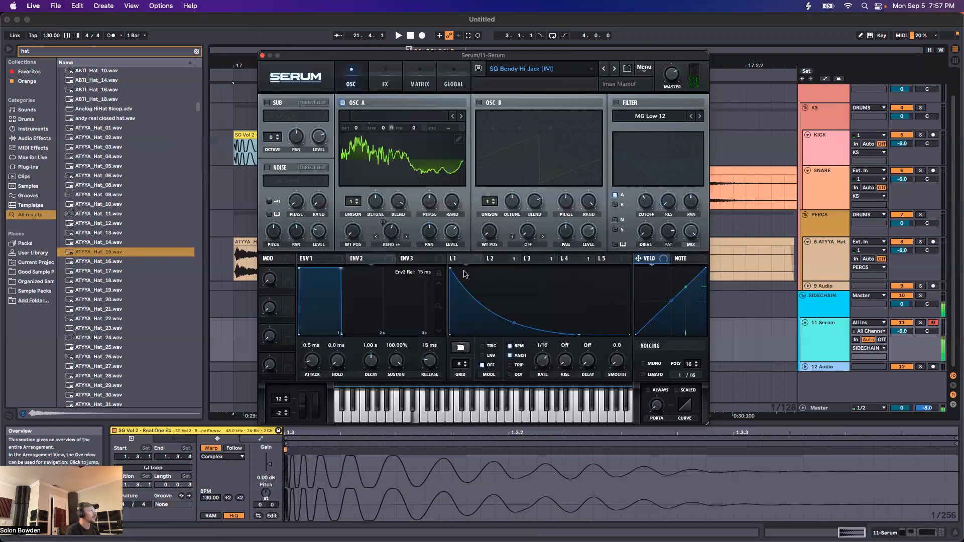
click(534, 258)
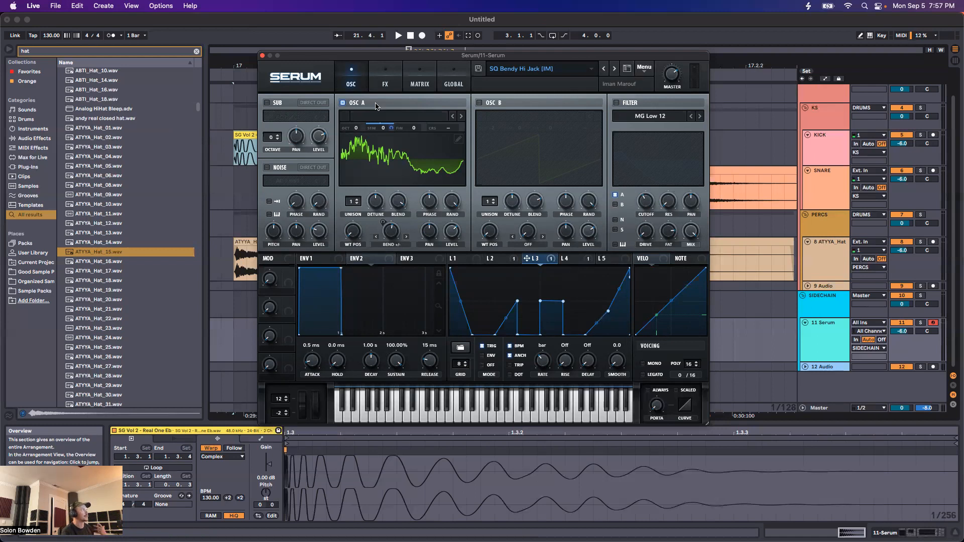
Compare the preset's internal effects with the device chain on the 11 Serum track
click(385, 78)
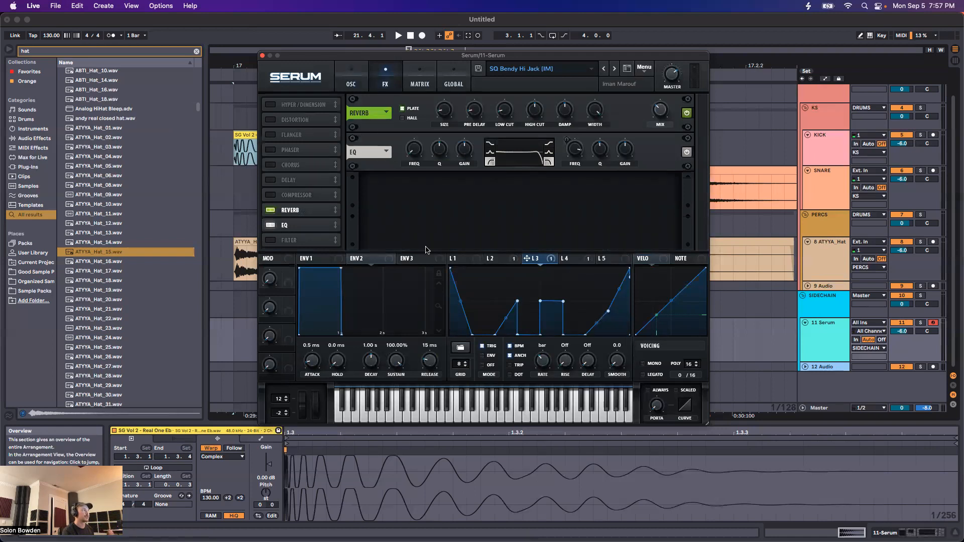
drag(301, 55, 310, 51)
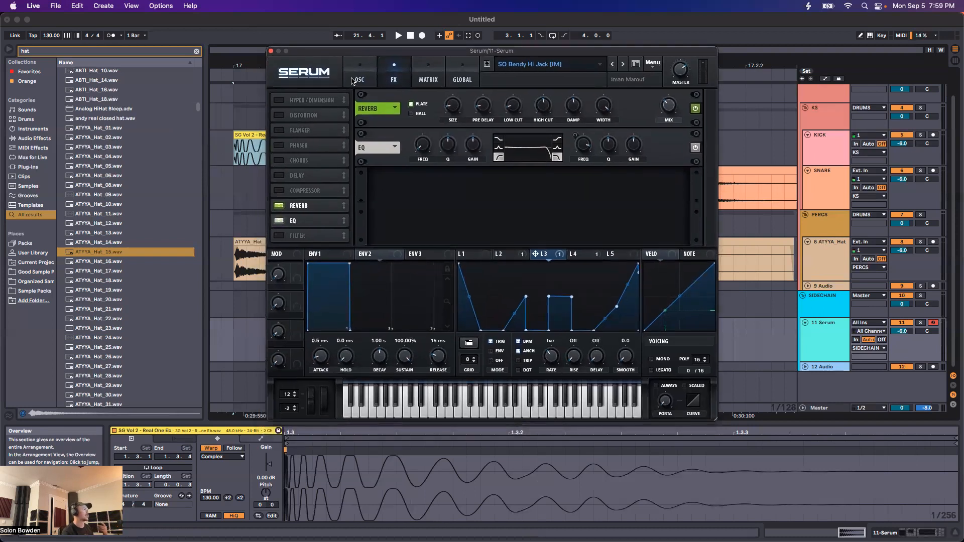
click(360, 80)
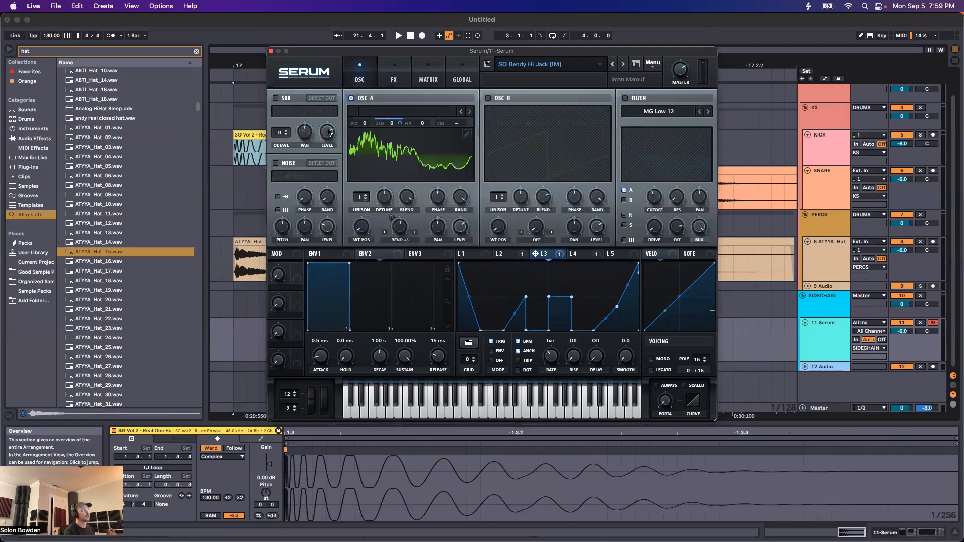
double_click(824, 341)
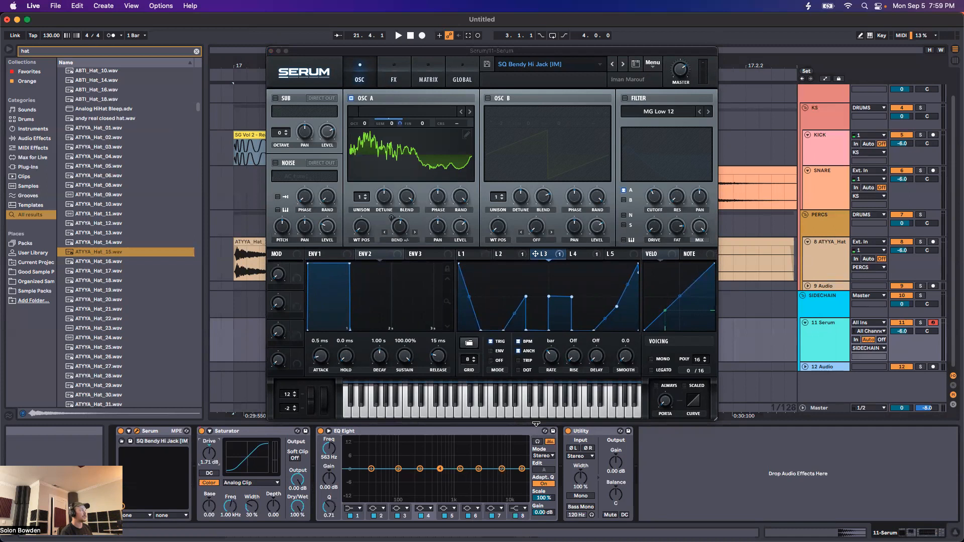
click(392, 85)
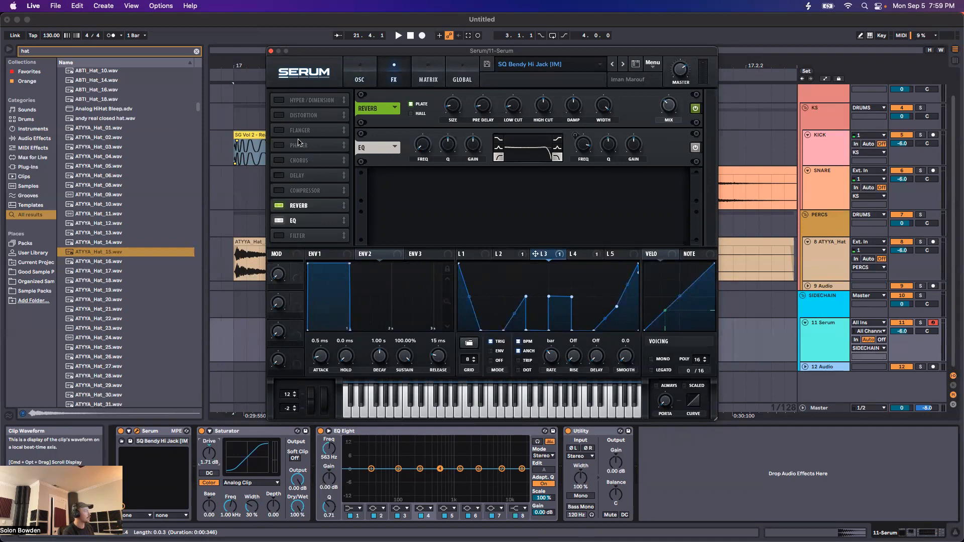
click(352, 85)
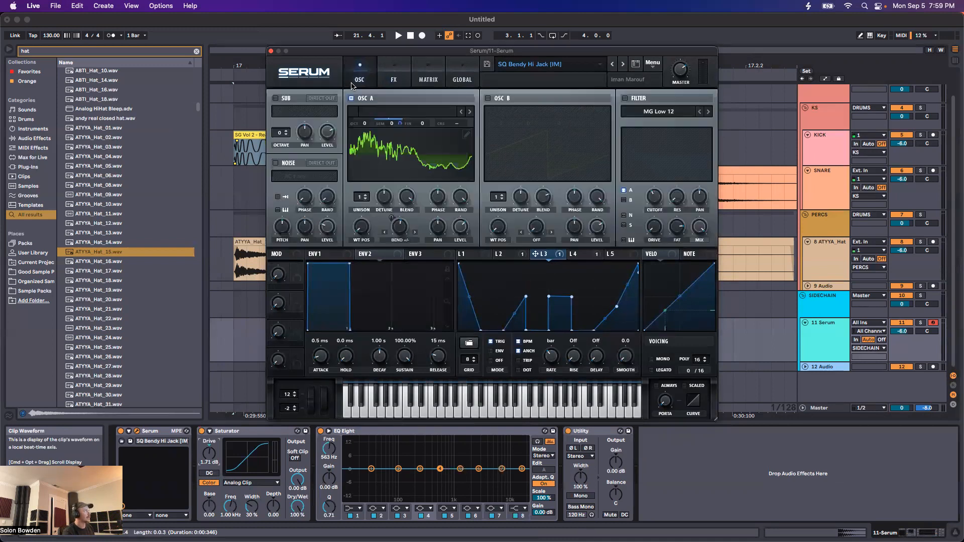